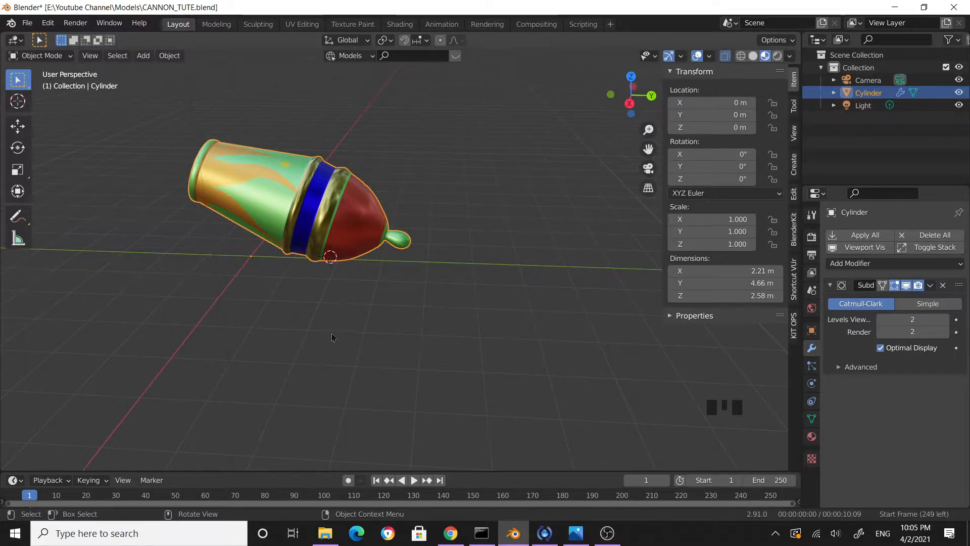
# Step: Show the cannon barrel in the right orthographic view with the sidebar hidden, and activate the freehand Annotate tool
pyautogui.moveTo(271, 324); pyautogui.dragTo(310, 324, button='middle')
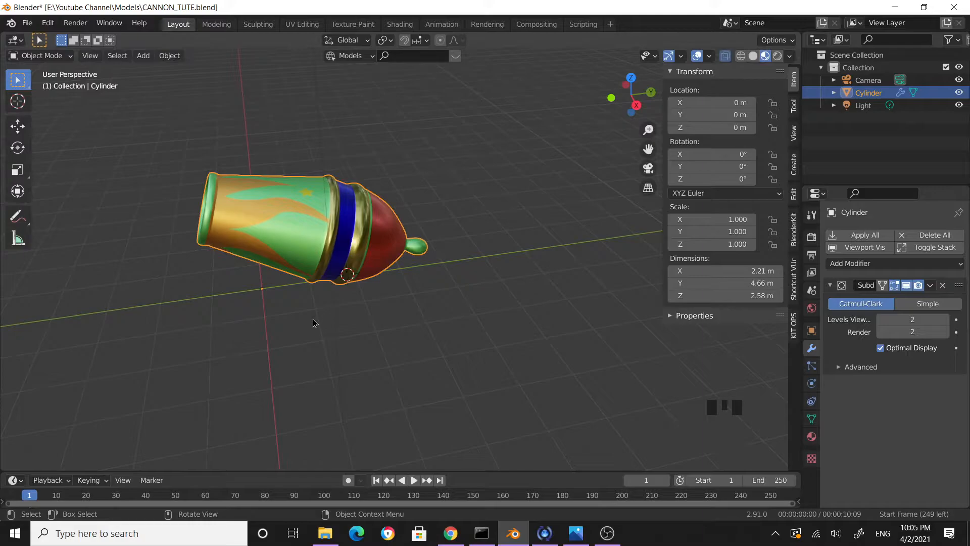
pyautogui.press('KP_3')
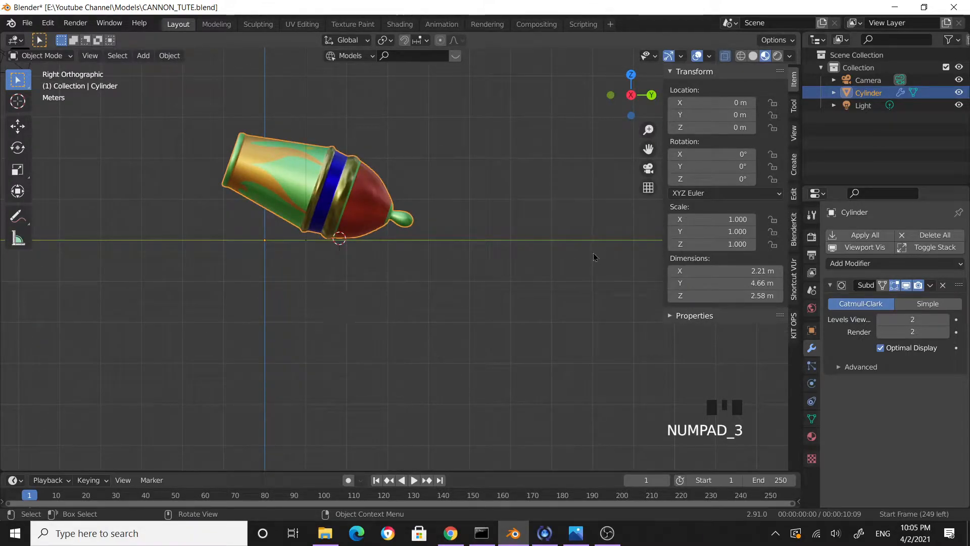
pyautogui.press('n')
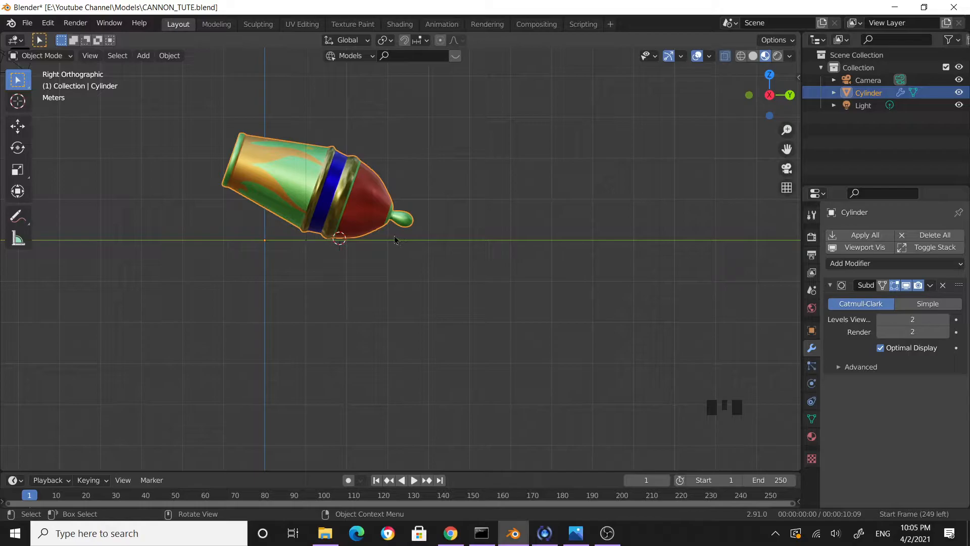
pyautogui.scroll(2, 386, 234)
pyautogui.scroll(-2, 385, 233)
pyautogui.click(26, 220)
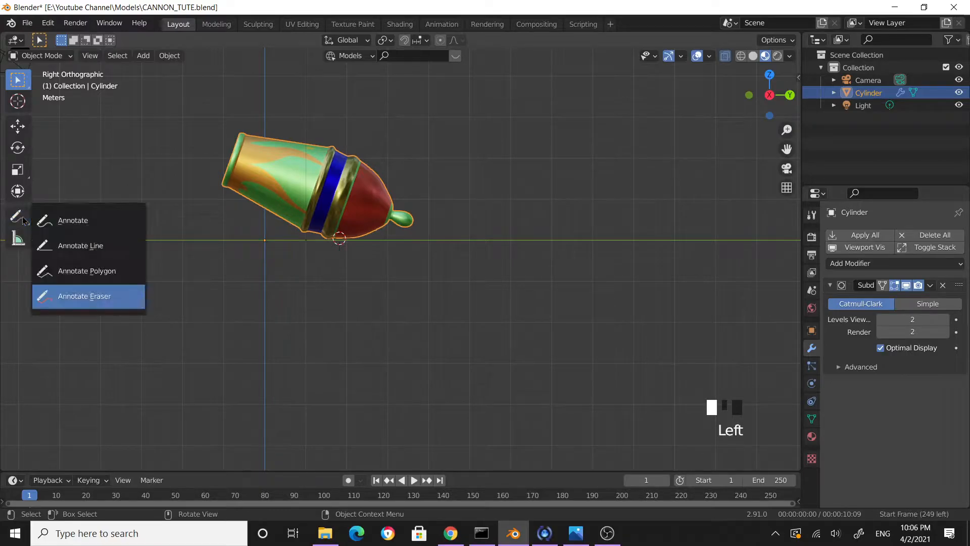
pyautogui.click(23, 221)
pyautogui.moveTo(24, 221)
pyautogui.mouseDown()
pyautogui.moveTo(76, 296)
pyautogui.moveTo(44, 219)
pyautogui.moveTo(56, 220)
pyautogui.mouseUp()
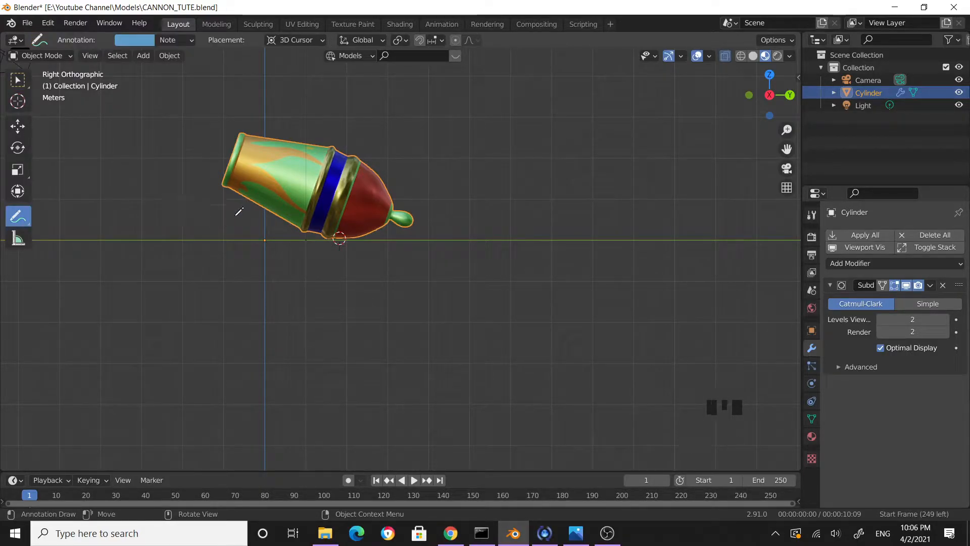
# Step: Annotate two small square supports beneath the barrel, one under the green front section and one under the red rear section
pyautogui.scroll(4, 279, 228)
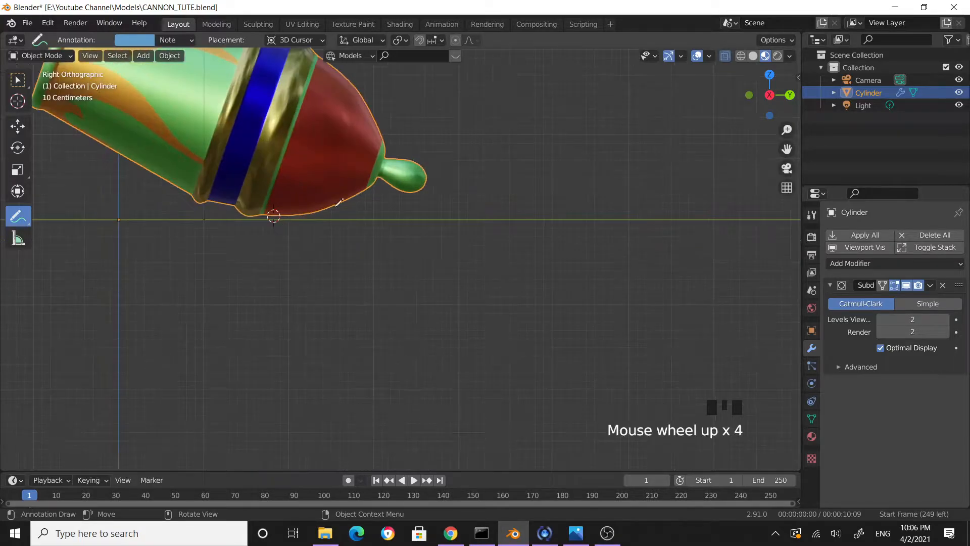
pyautogui.keyDown('shift'); pyautogui.moveTo(393, 219); pyautogui.dragTo(414, 213, button='middle'); pyautogui.keyUp('shift')
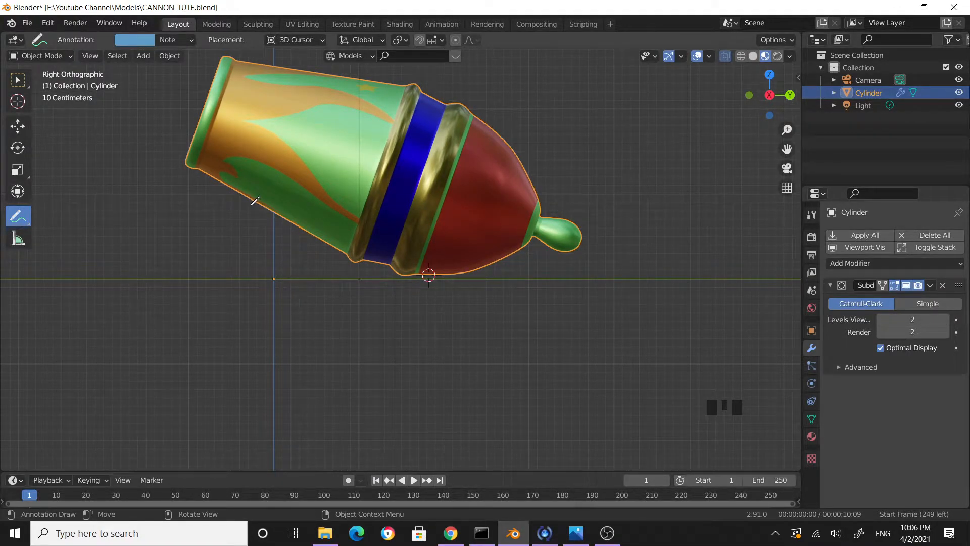
pyautogui.click(274, 220)
pyautogui.moveTo(281, 221)
pyautogui.mouseDown()
pyautogui.moveTo(305, 244)
pyautogui.moveTo(288, 260)
pyautogui.mouseUp()
pyautogui.moveTo(277, 218); pyautogui.dragTo(271, 223)
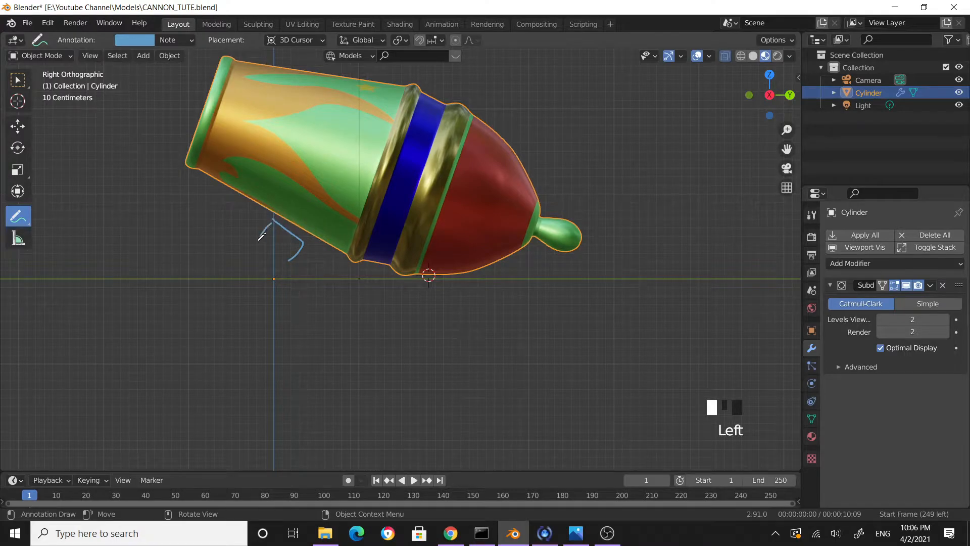
pyautogui.moveTo(281, 257); pyautogui.dragTo(289, 260)
pyautogui.moveTo(449, 276)
pyautogui.mouseDown()
pyautogui.moveTo(459, 276)
pyautogui.moveTo(457, 303)
pyautogui.moveTo(496, 299)
pyautogui.mouseUp()
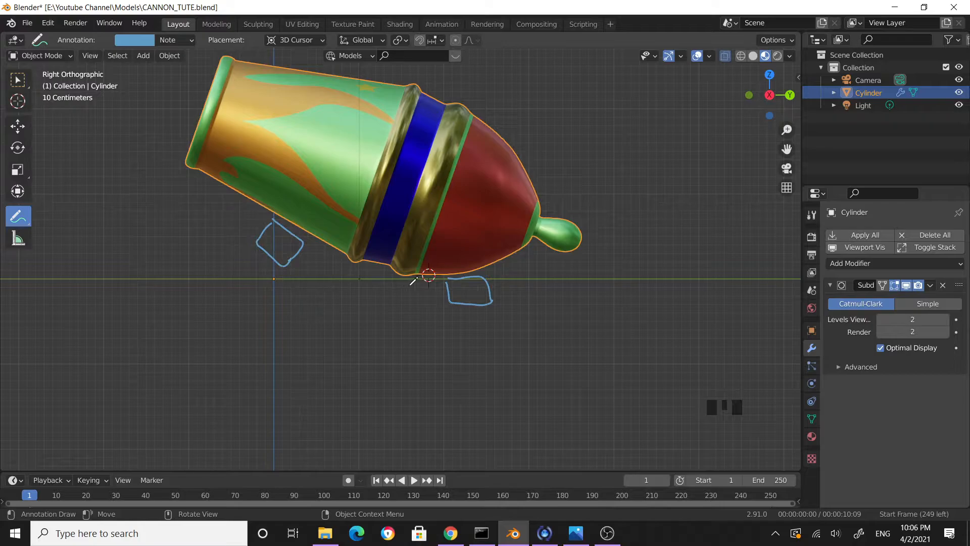
pyautogui.scroll(-1, 473, 293)
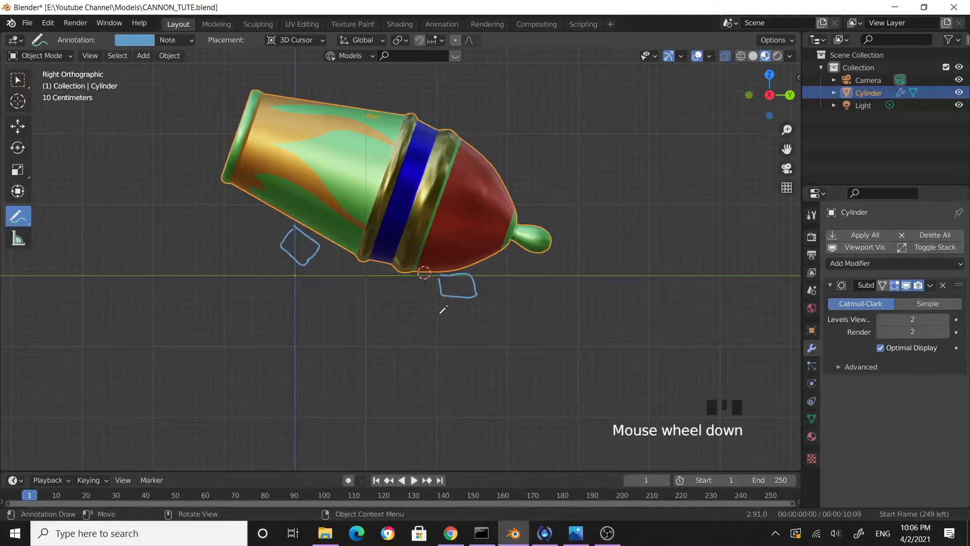
# Step: Annotate a closed carriage outline around both squares, with a hump over the barrel and a long tail sloping down behind it
pyautogui.click(266, 222)
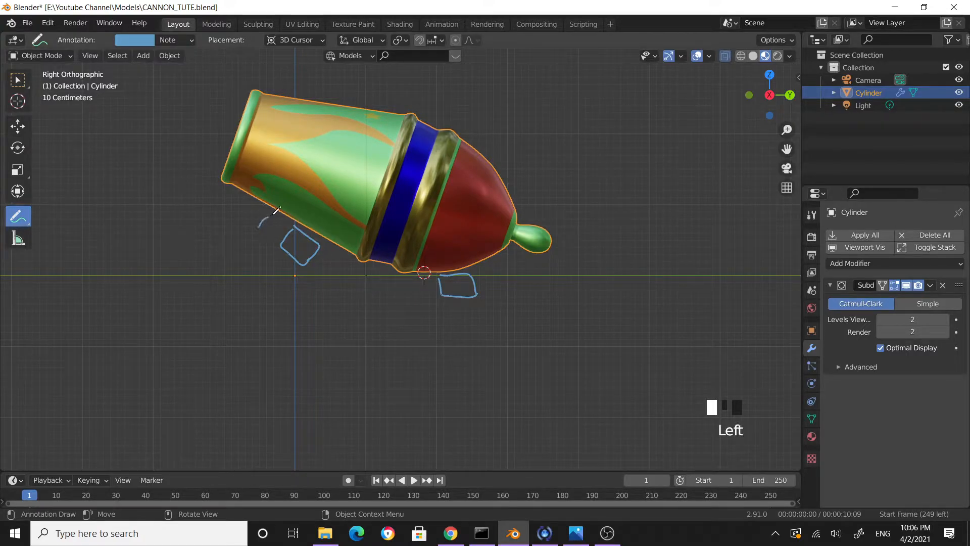
pyautogui.moveTo(311, 209)
pyautogui.mouseDown()
pyautogui.moveTo(370, 191)
pyautogui.moveTo(551, 318)
pyautogui.moveTo(707, 350)
pyautogui.moveTo(720, 369)
pyautogui.moveTo(720, 386)
pyautogui.moveTo(635, 398)
pyautogui.mouseUp()
pyautogui.moveTo(576, 402)
pyautogui.mouseDown()
pyautogui.moveTo(485, 393)
pyautogui.moveTo(445, 378)
pyautogui.mouseUp()
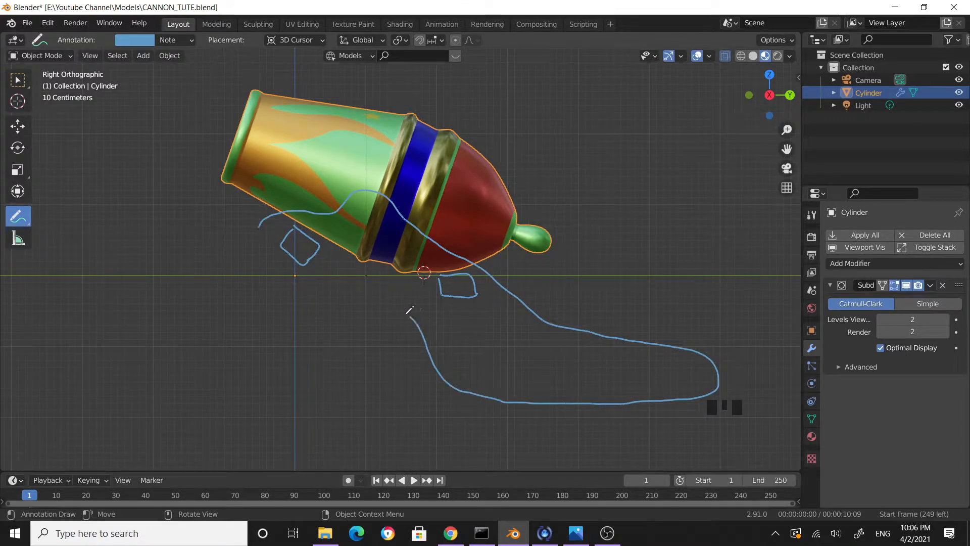
pyautogui.moveTo(356, 307); pyautogui.dragTo(306, 303)
pyautogui.moveTo(252, 261)
pyautogui.mouseDown()
pyautogui.moveTo(248, 241)
pyautogui.moveTo(272, 217)
pyautogui.mouseUp()
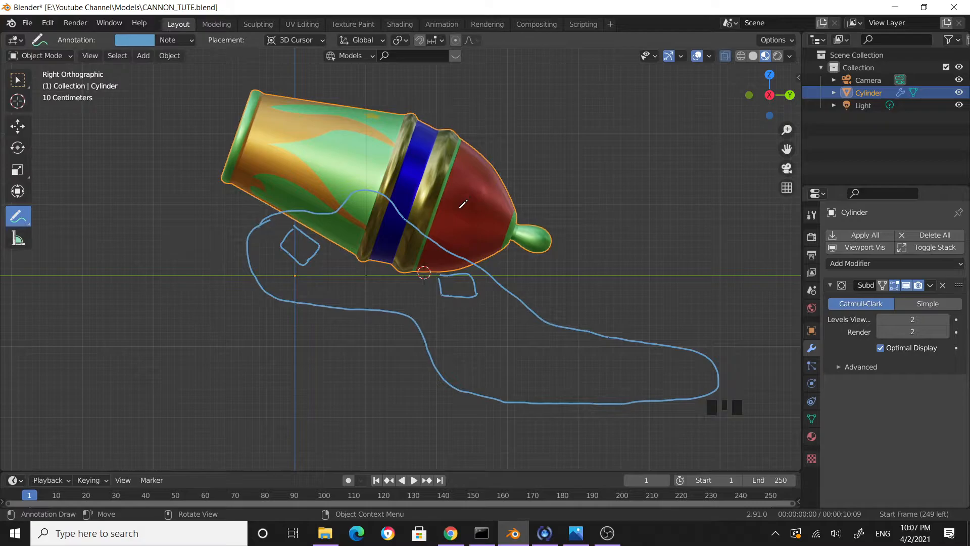
pyautogui.click(18, 80)
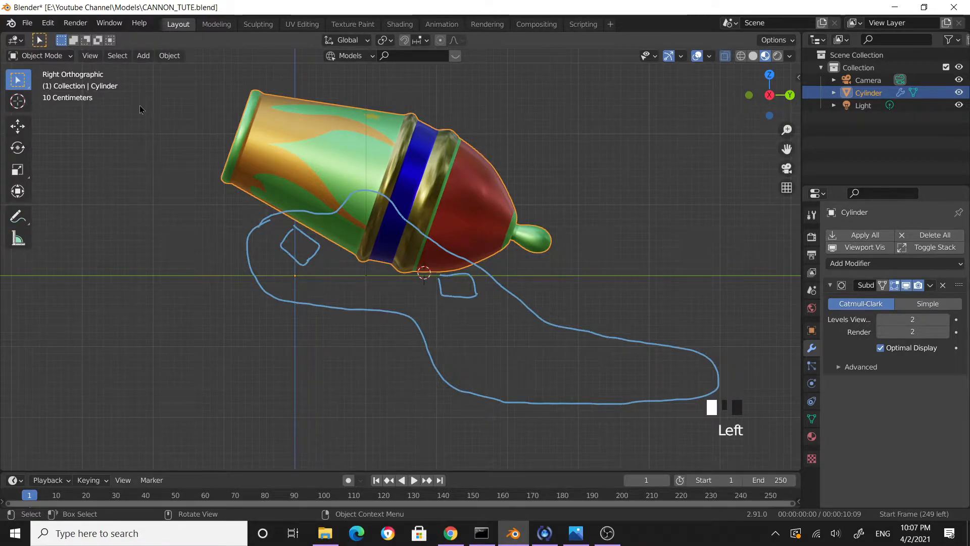
# Step: Add a Bezier curve at the 3D cursor and rotate it 90° about the global Z axis
pyautogui.click(143, 56)
pyautogui.moveTo(193, 83)
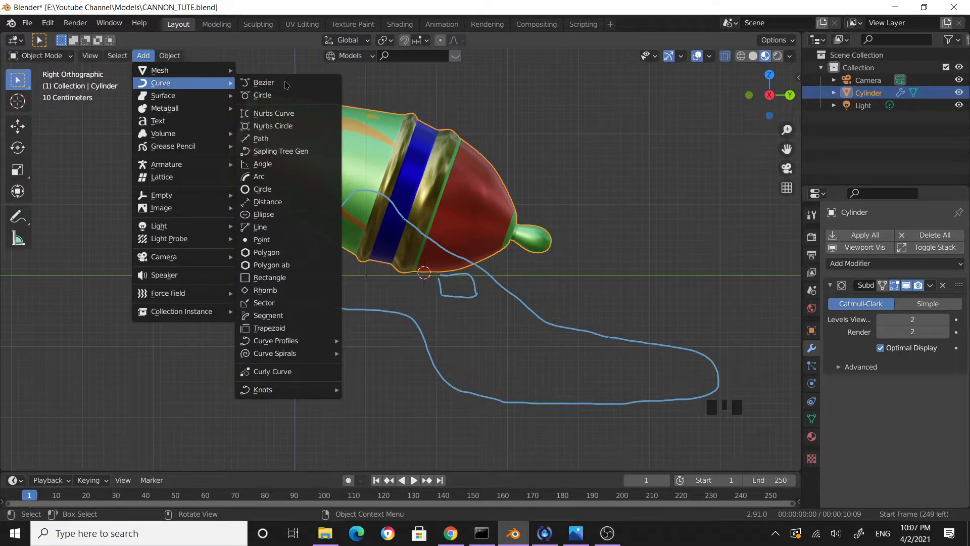
pyautogui.click(286, 83)
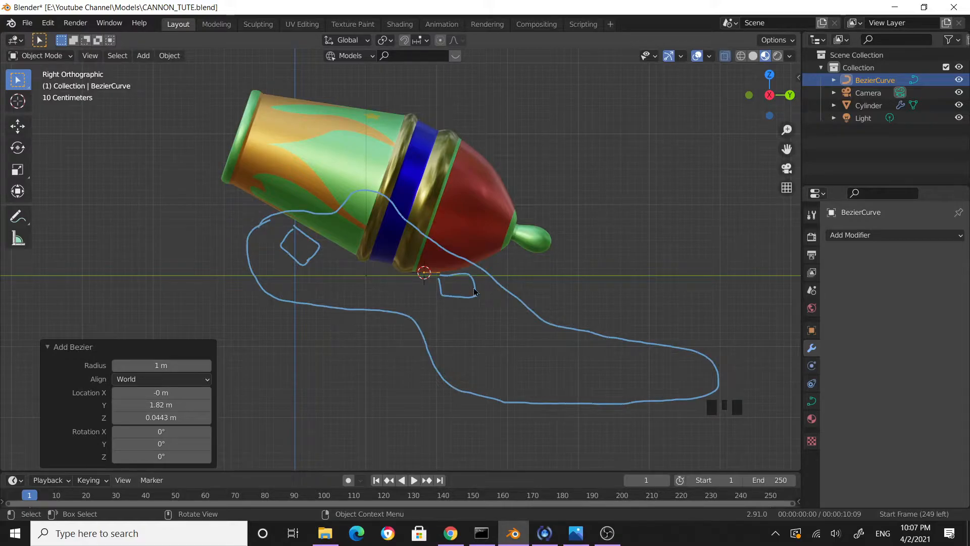
pyautogui.moveTo(529, 344); pyautogui.dragTo(395, 378, button='middle')
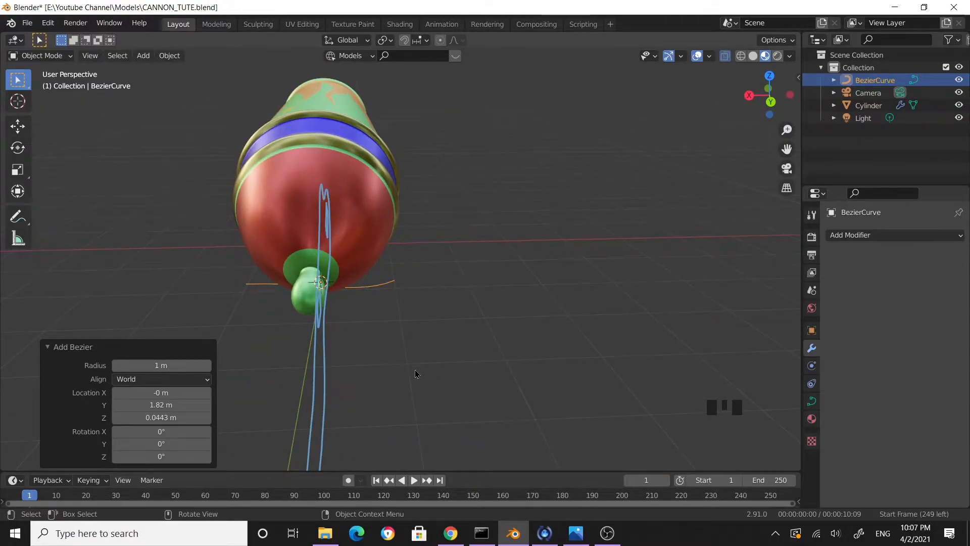
pyautogui.write('r')
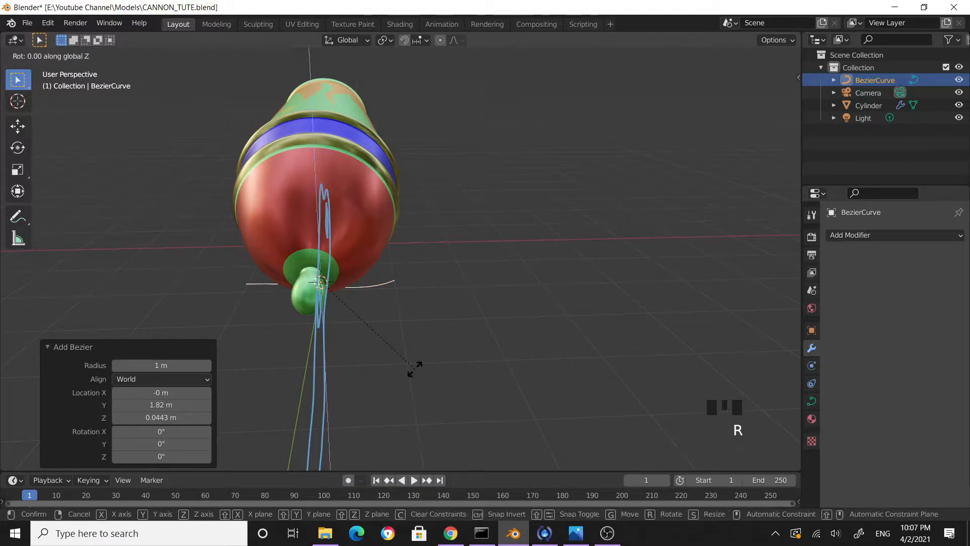
pyautogui.write('90')
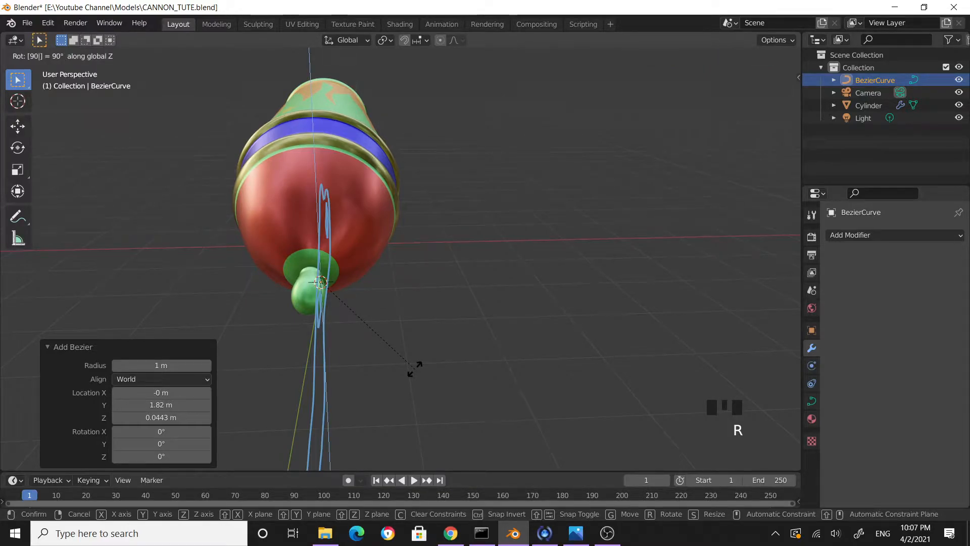
pyautogui.press('Return')
# Step: Hide the cannon barrel and select the Bezier curve
pyautogui.moveTo(411, 373); pyautogui.dragTo(438, 321, button='middle')
pyautogui.scroll(2, 357, 351)
pyautogui.scroll(-2, 443, 218)
pyautogui.click(451, 185)
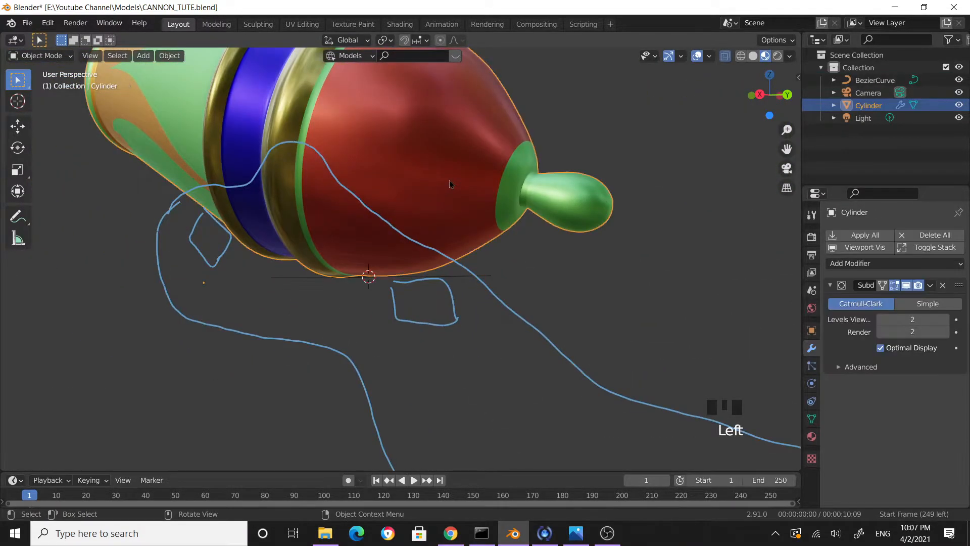
pyautogui.press('h')
pyautogui.scroll(-1, 383, 303)
pyautogui.scroll(3, 440, 322)
pyautogui.moveTo(440, 322); pyautogui.dragTo(342, 372, button='middle')
pyautogui.click(273, 295)
pyautogui.scroll(-3, 353, 371)
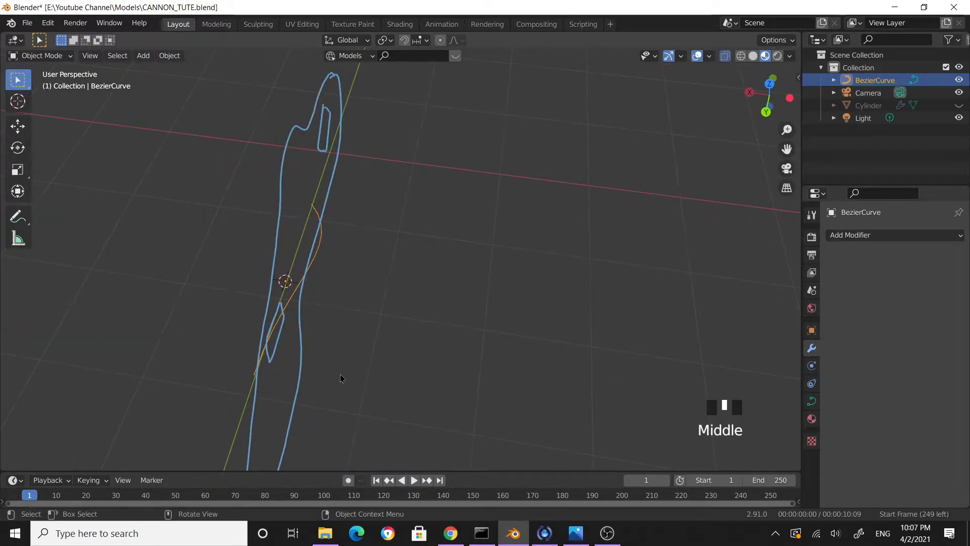
# Step: Rotate the Bezier curve 90° about the global Y axis so it stands in the plane of the annotation
pyautogui.moveTo(343, 278)
pyautogui.mouseDown(button='middle')
pyautogui.moveTo(434, 281)
pyautogui.moveTo(472, 262)
pyautogui.moveTo(498, 214)
pyautogui.moveTo(528, 202)
pyautogui.moveTo(601, 233)
pyautogui.moveTo(365, 269)
pyautogui.moveTo(342, 259)
pyautogui.mouseUp(button='middle')
pyautogui.scroll(-1, 422, 263)
pyautogui.scroll(-1, 423, 267)
pyautogui.moveTo(446, 251); pyautogui.dragTo(464, 232, button='middle')
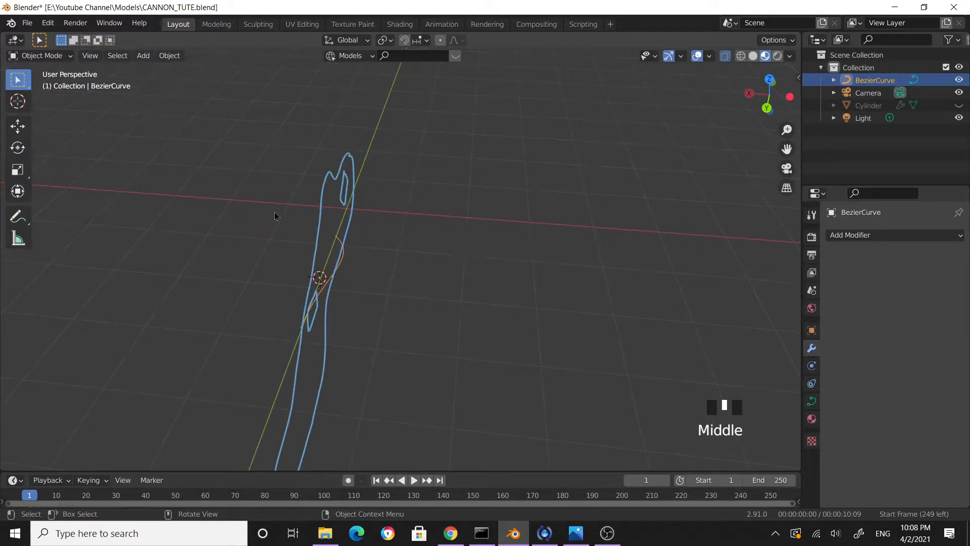
pyautogui.click(18, 126)
pyautogui.moveTo(423, 304); pyautogui.dragTo(368, 307, button='middle')
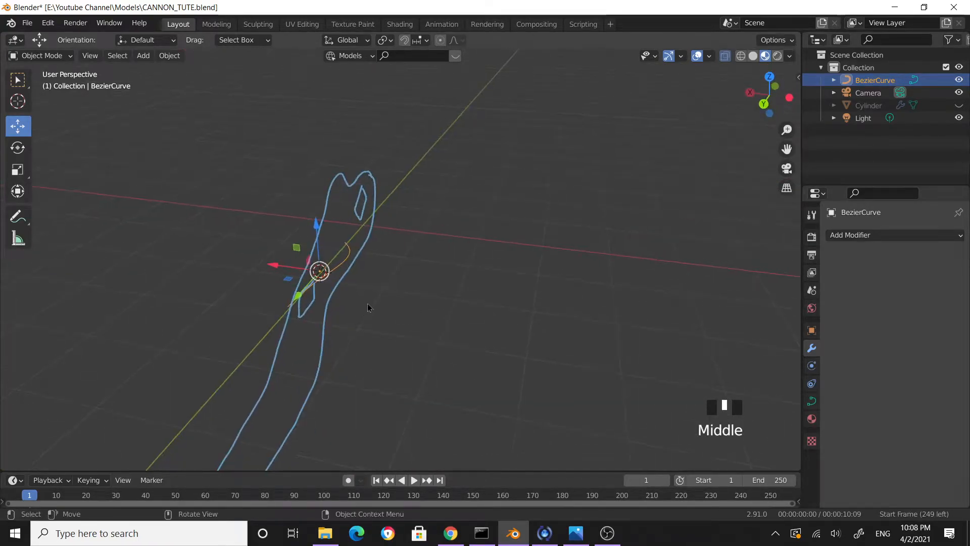
pyautogui.press('r')
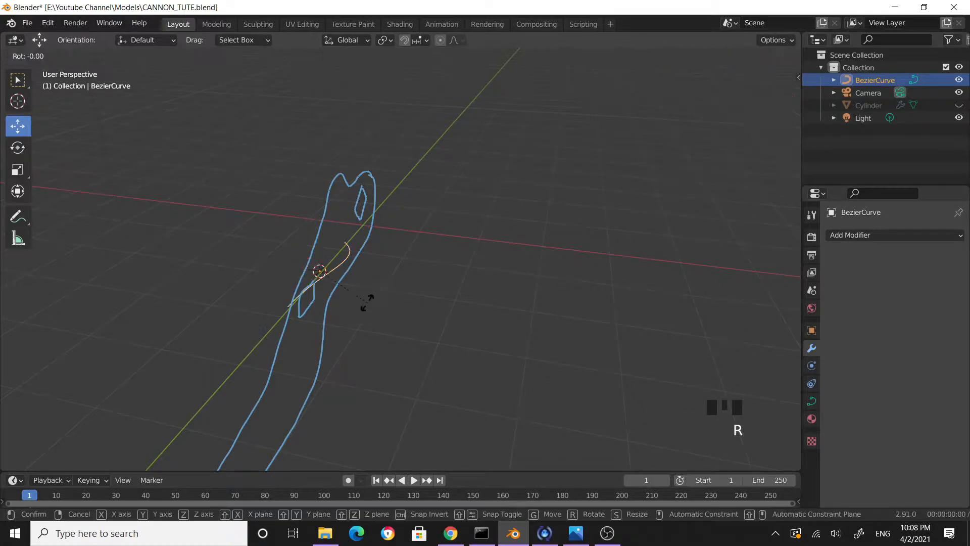
pyautogui.write('y')
pyautogui.write('90')
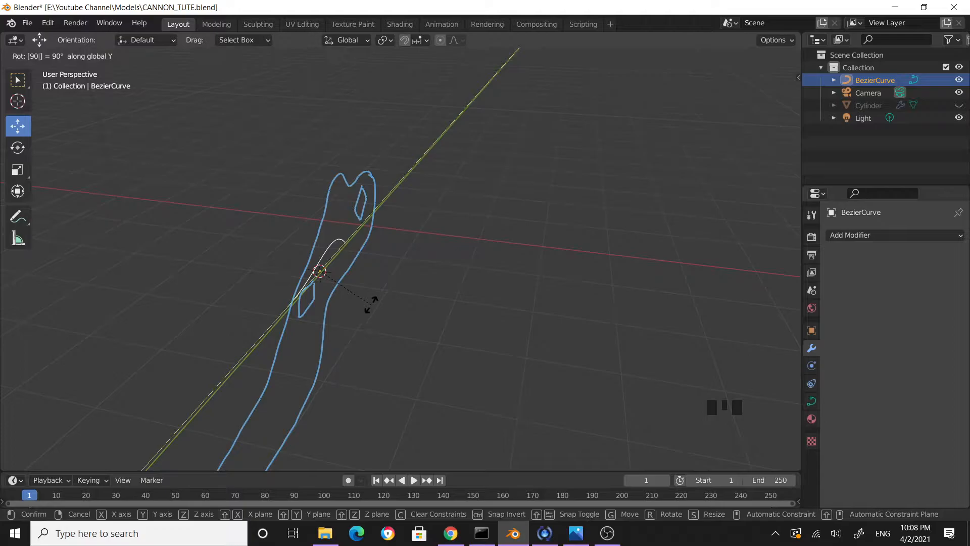
pyautogui.press('Return')
# Step: Open the Bezier curve in Edit Mode in the right orthographic view
pyautogui.scroll(-2, 399, 348)
pyautogui.moveTo(391, 356); pyautogui.dragTo(514, 328, button='middle')
pyautogui.scroll(7, 508, 336)
pyautogui.moveTo(483, 358); pyautogui.dragTo(507, 347, button='middle')
pyautogui.scroll(-3, 508, 348)
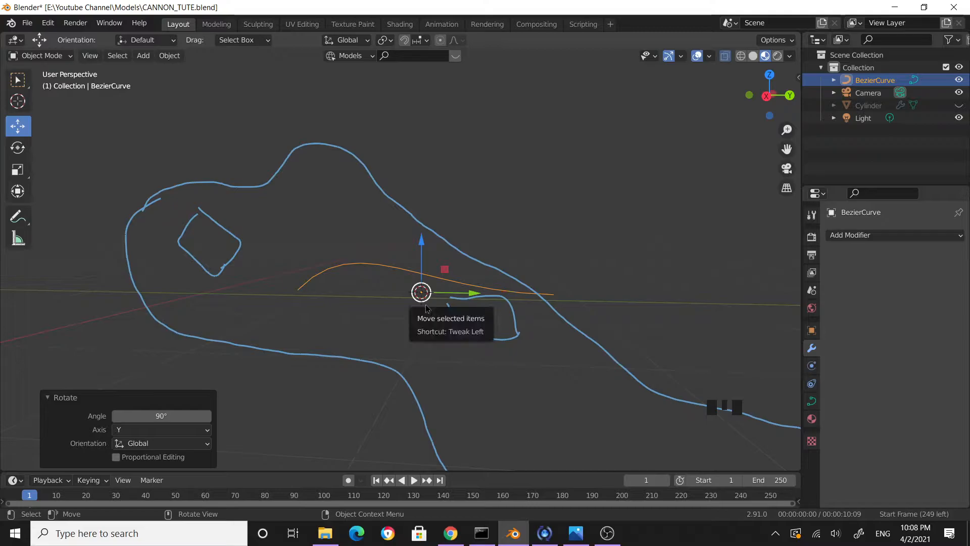
pyautogui.scroll(-4, 455, 314)
pyautogui.middleClick(455, 314)
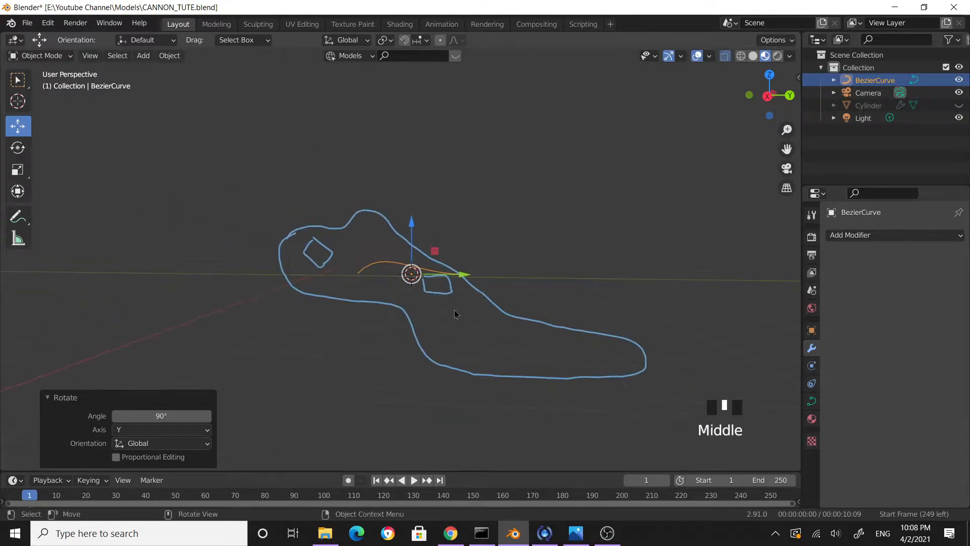
pyautogui.press('KP_3')
pyautogui.scroll(5, 456, 326)
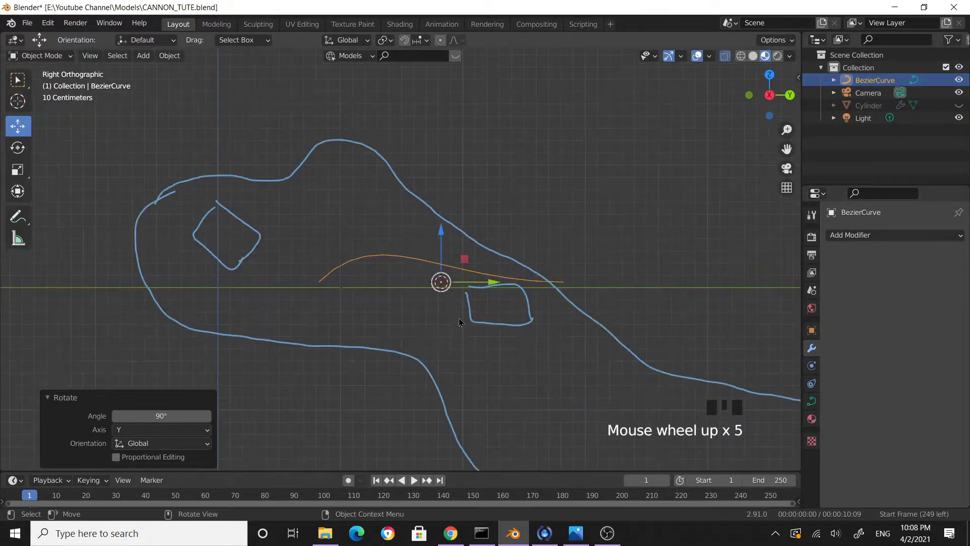
pyautogui.press('Tab')
pyautogui.scroll(1, 282, 268)
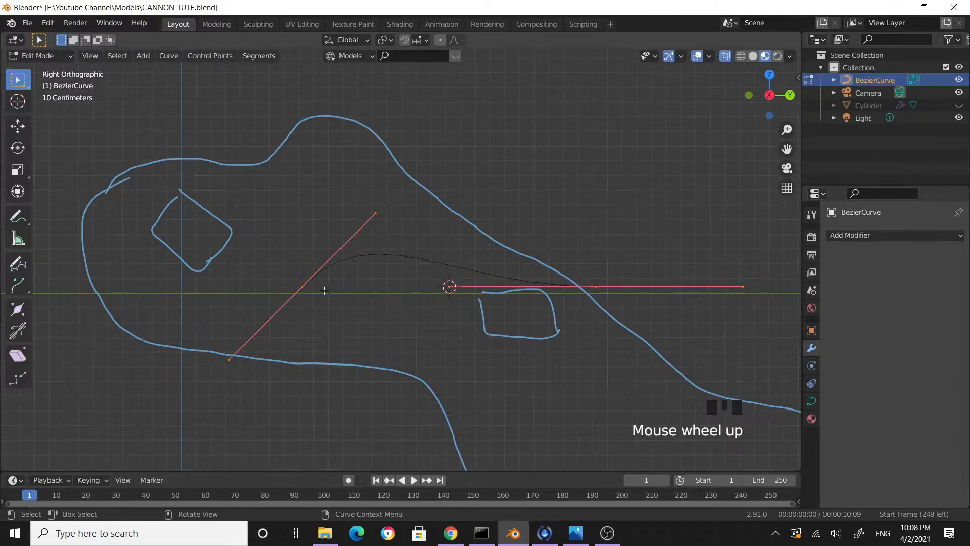
# Step: Move the curve's front control point about -0.23 m in Y and 0.86 m in Z, onto the foot of the outline's hump
pyautogui.click(386, 331)
pyautogui.click(385, 334)
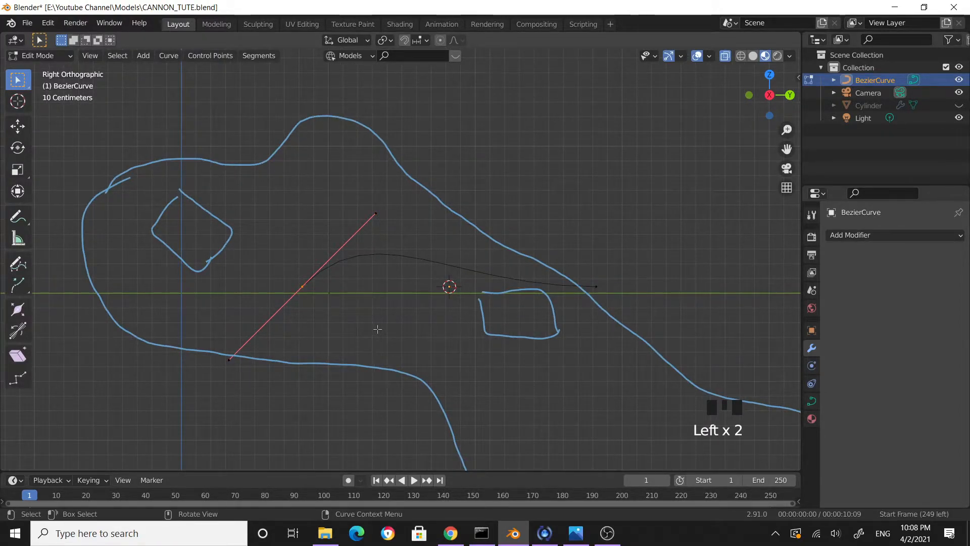
pyautogui.click(379, 337)
pyautogui.press('g')
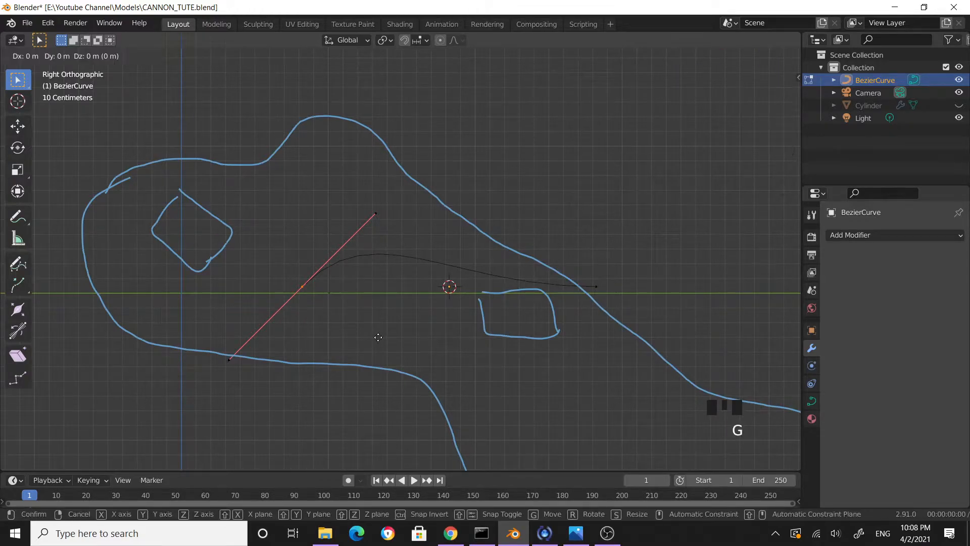
pyautogui.click(348, 213)
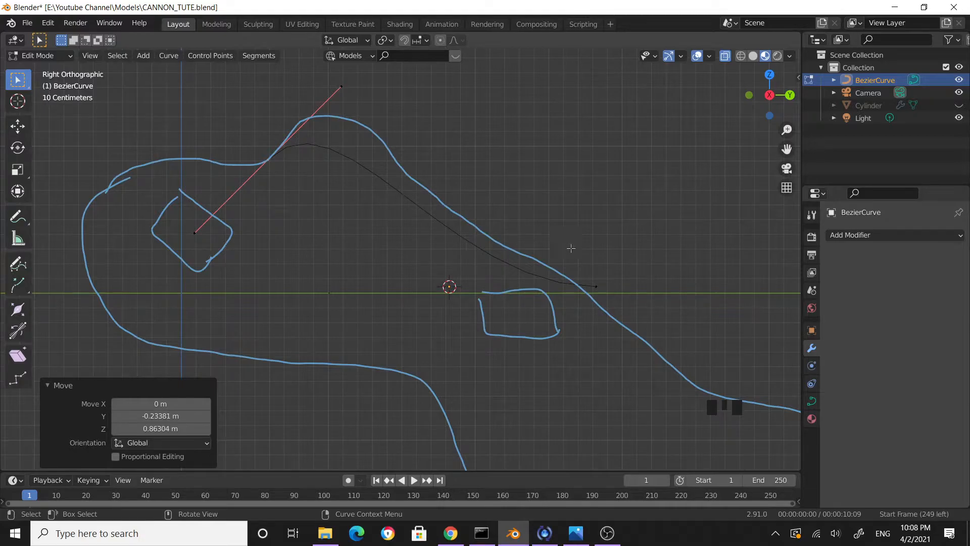
# Step: Move the curve's rear control point about -0.98 m in Y and 0.53 m in Z, onto the outline's descending slope
pyautogui.click(596, 286)
pyautogui.press('g')
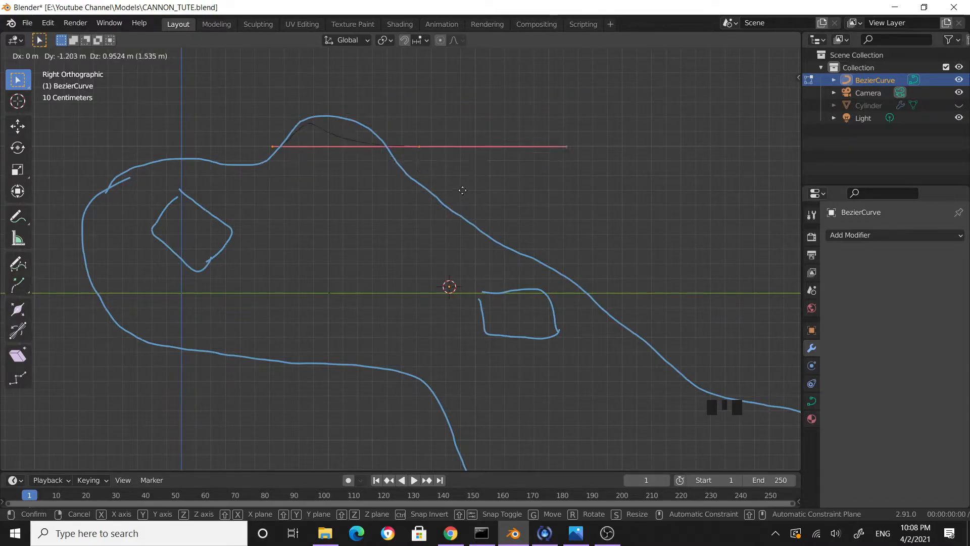
pyautogui.click(490, 253)
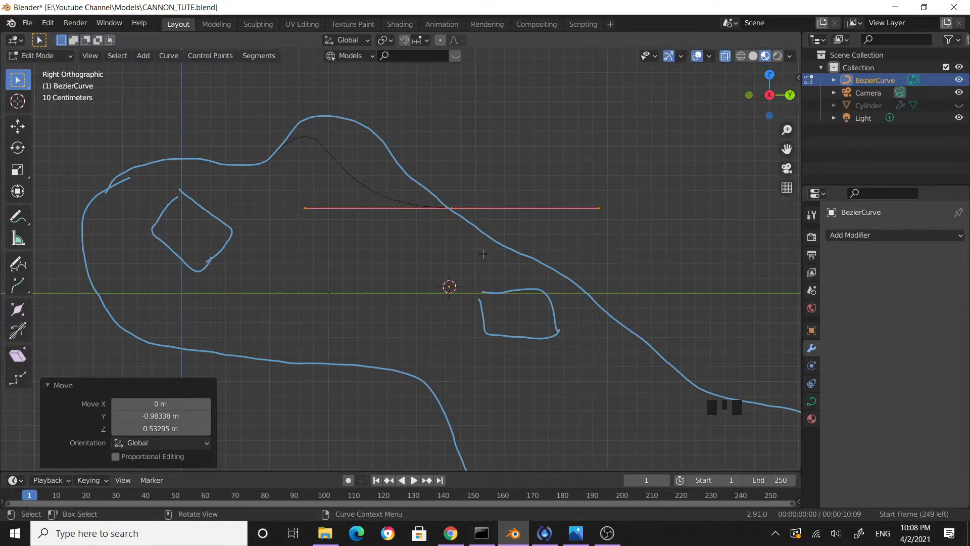
# Step: Subdivide the curve segment between its front and rear control points
pyautogui.moveTo(234, 105); pyautogui.dragTo(538, 245)
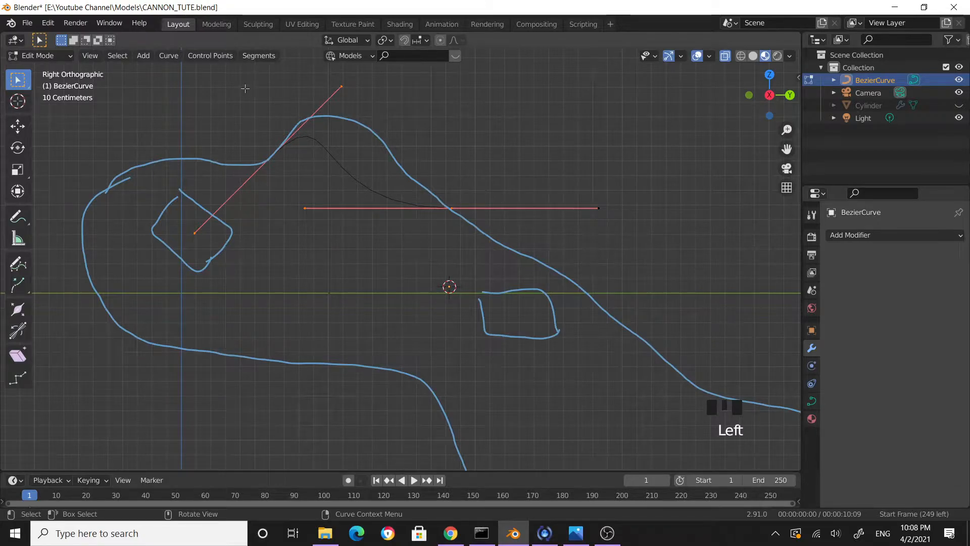
pyautogui.click(266, 66)
pyautogui.moveTo(236, 67); pyautogui.dragTo(535, 242)
pyautogui.click(260, 57)
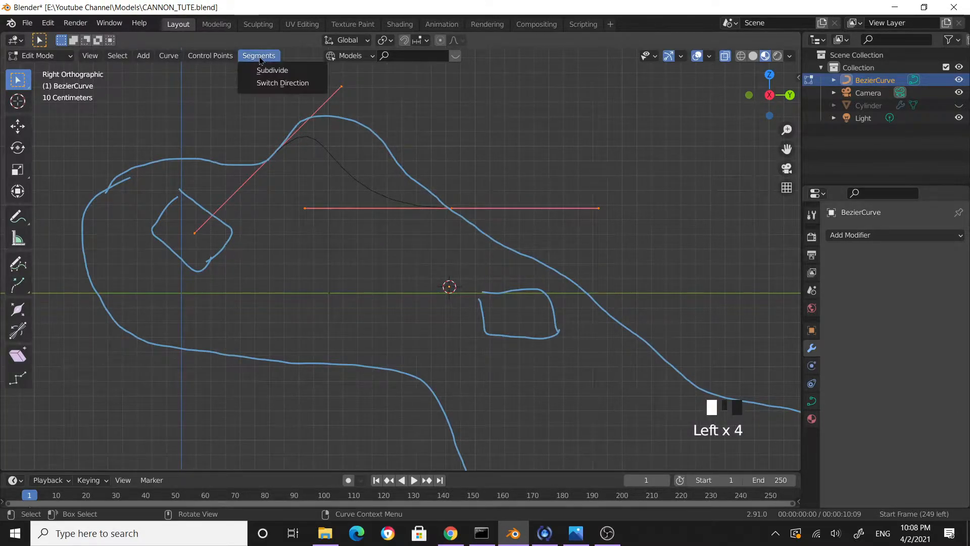
pyautogui.click(296, 70)
pyautogui.click(394, 209)
# Step: Move the curve's new middle control point up onto the descending side of the outline's hump
pyautogui.scroll(4, 394, 209)
pyautogui.scroll(-4, 343, 164)
pyautogui.moveTo(317, 135); pyautogui.dragTo(372, 177)
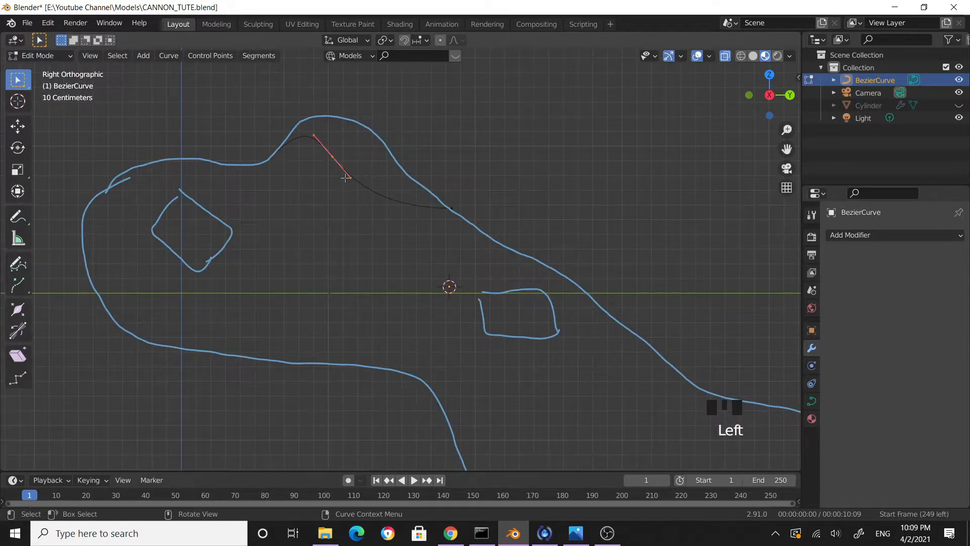
pyautogui.press('g')
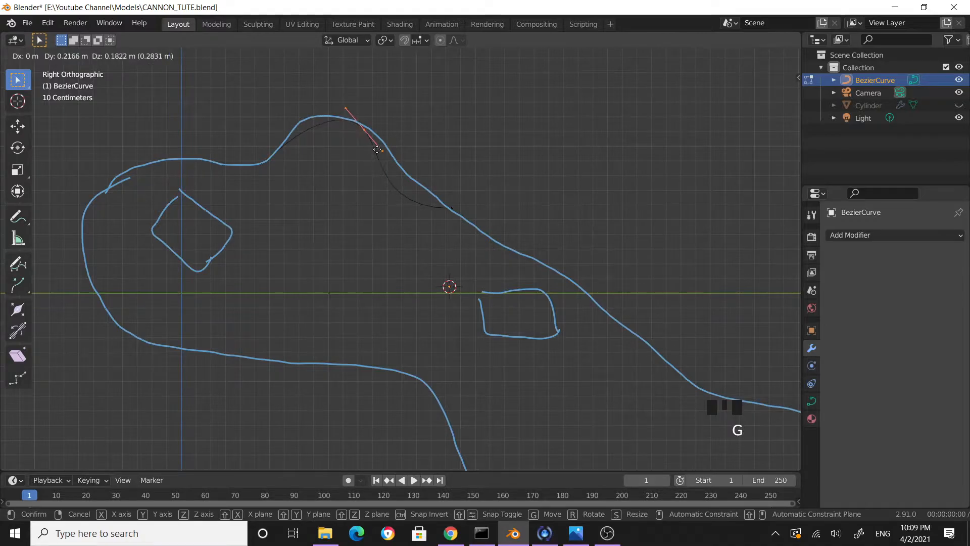
pyautogui.click(381, 148)
# Step: Move the front point's upper handle about -0.11 m in Y and 0.26 m in Z, and its lower handle about 0.05 m and 0.43 m
pyautogui.click(364, 191)
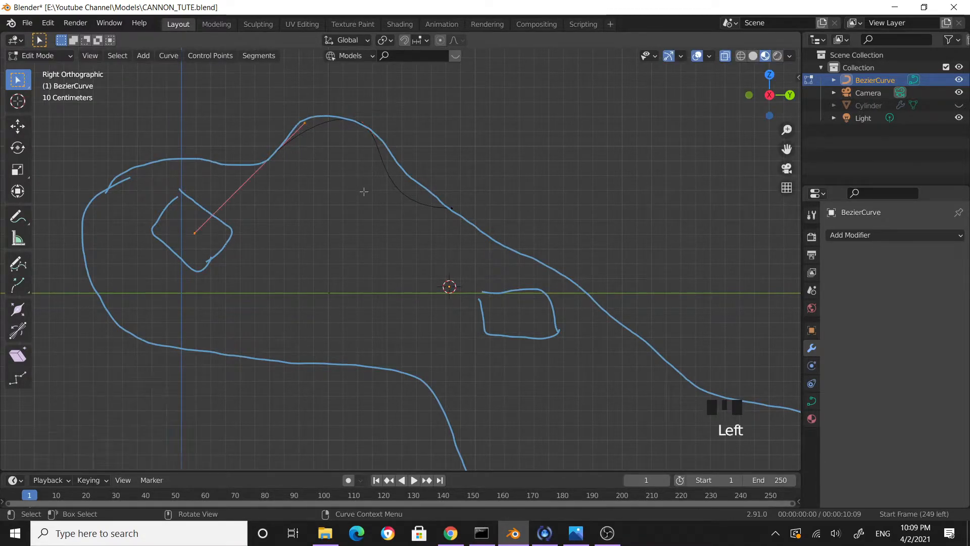
pyautogui.moveTo(286, 104); pyautogui.dragTo(332, 145)
pyautogui.press('g')
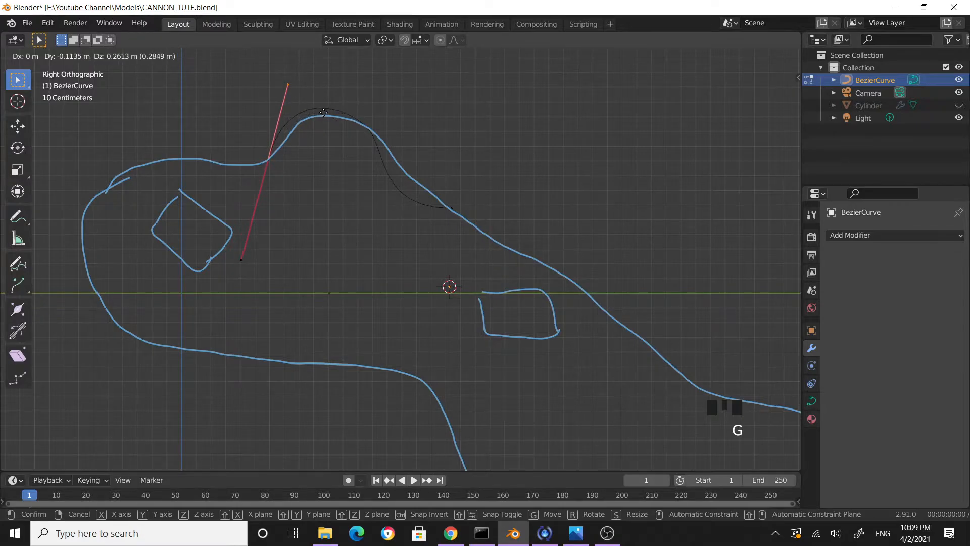
pyautogui.click(324, 112)
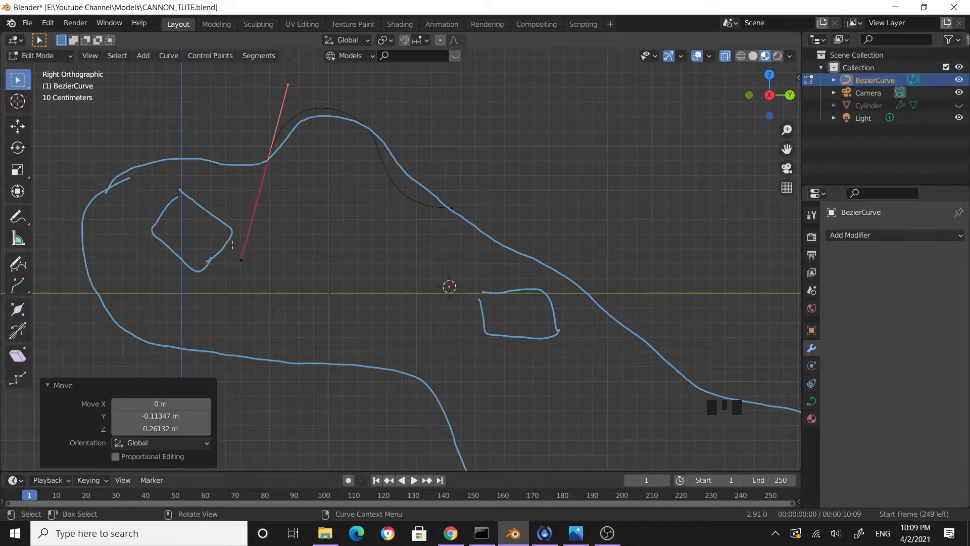
pyautogui.click(240, 259)
pyautogui.press('g')
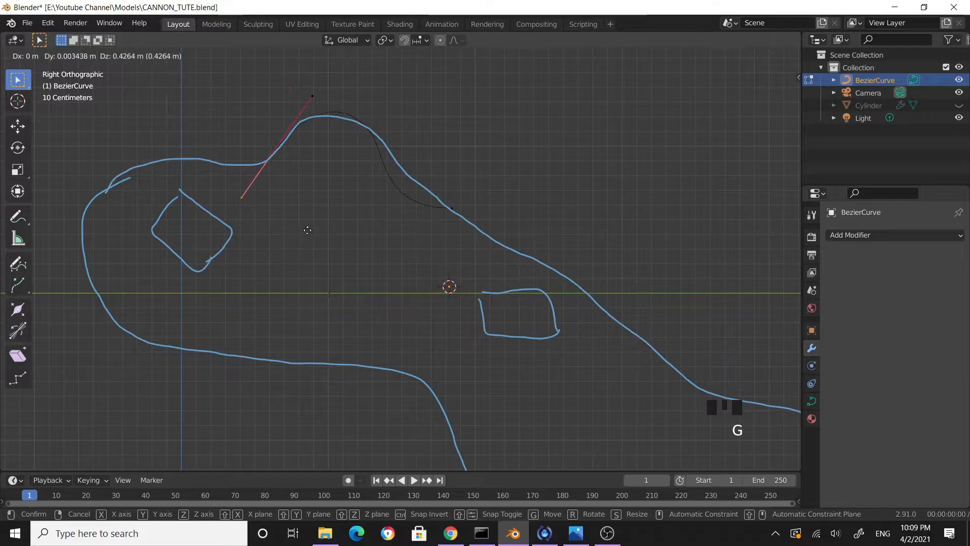
pyautogui.click(312, 228)
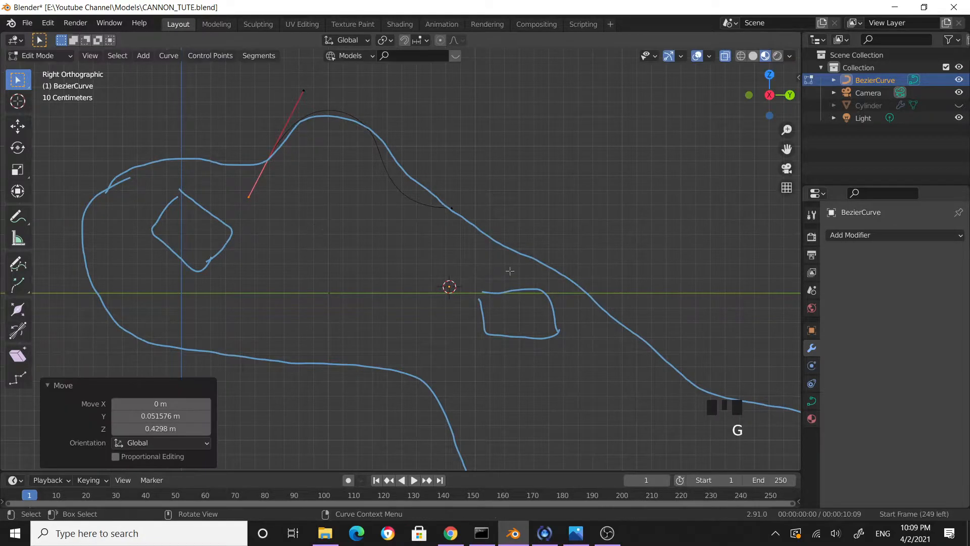
# Step: Move the rear end point farther down the slope, rotate it -24.5°, and nudge it onto the outline
pyautogui.click(550, 279)
pyautogui.press('g')
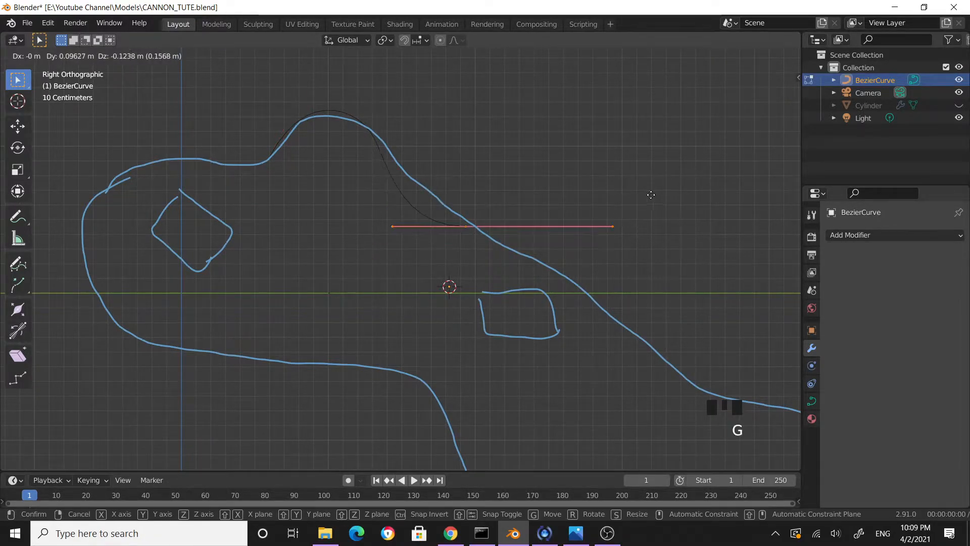
pyautogui.click(686, 205)
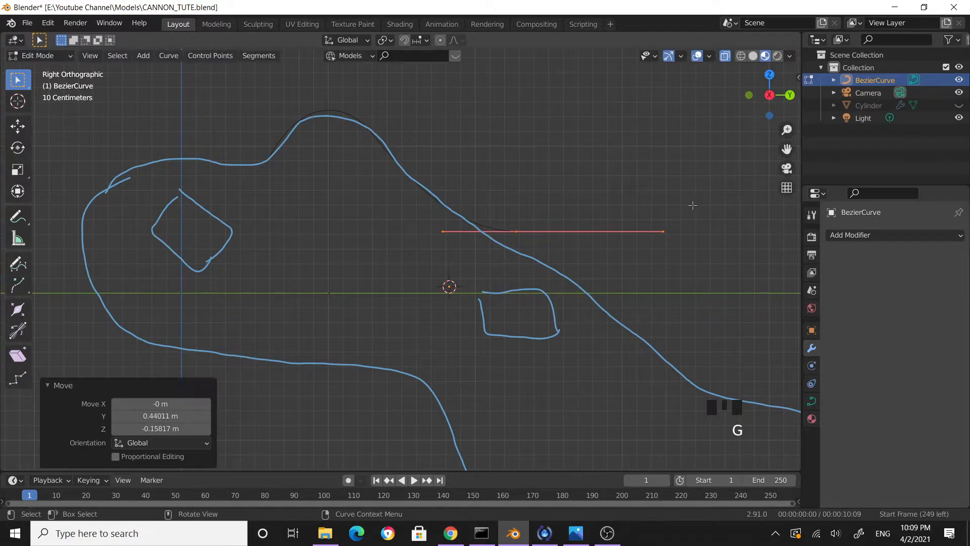
pyautogui.press('r')
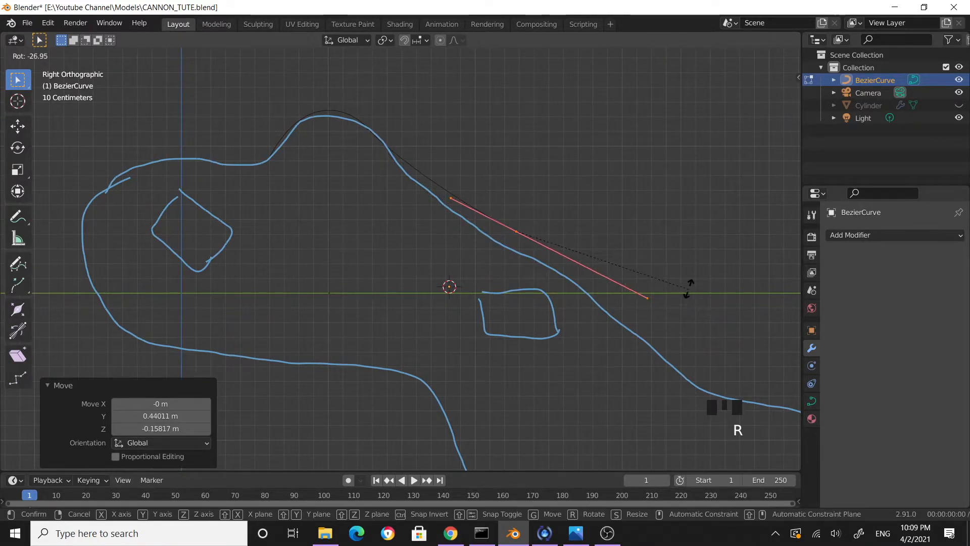
pyautogui.click(688, 288)
pyautogui.press('g')
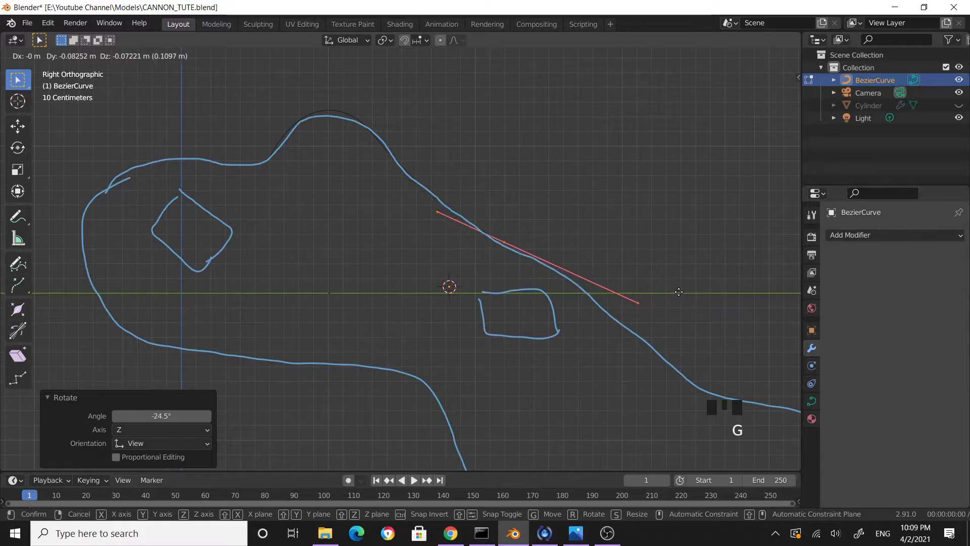
pyautogui.click(679, 293)
# Step: Scale the rear end point's outer handle down to about 0.5
pyautogui.click(721, 328)
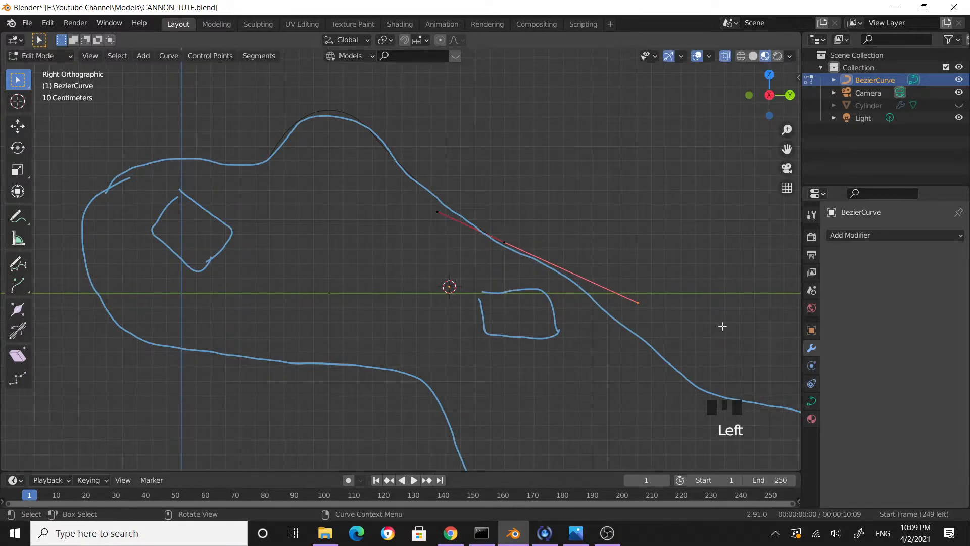
pyautogui.press('s')
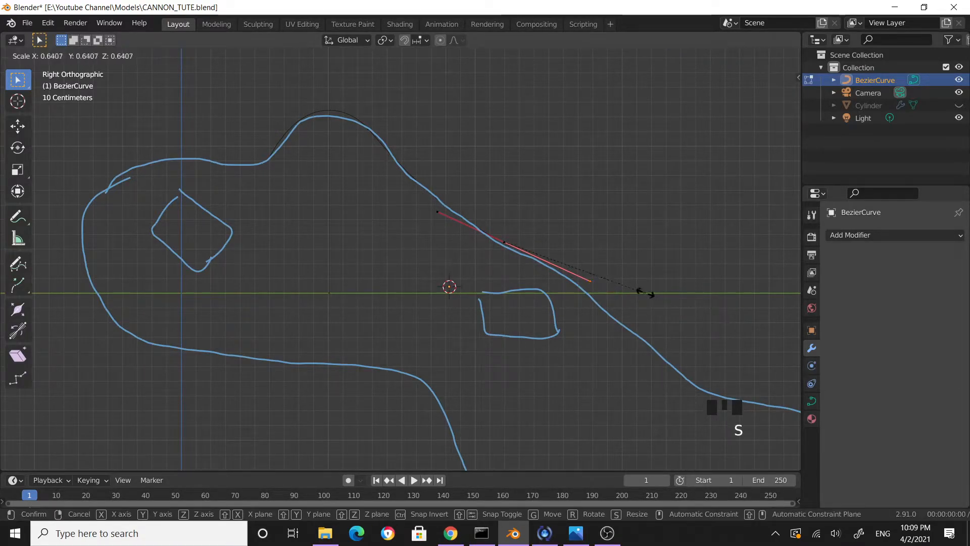
pyautogui.click(617, 276)
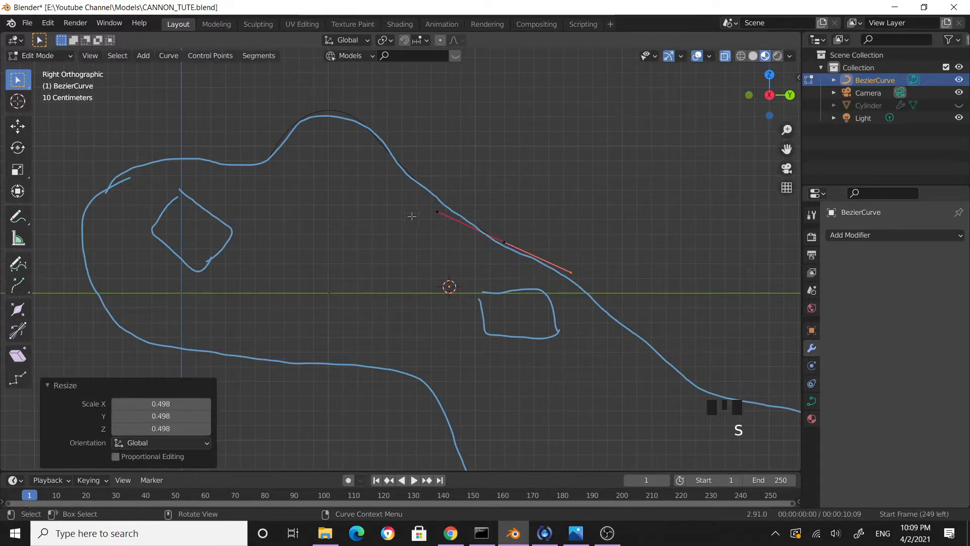
# Step: Extrude the end point about 1.17 m in Y and -0.87 m in Z down the slope, and rotate the new point -23.6°
pyautogui.click(511, 260)
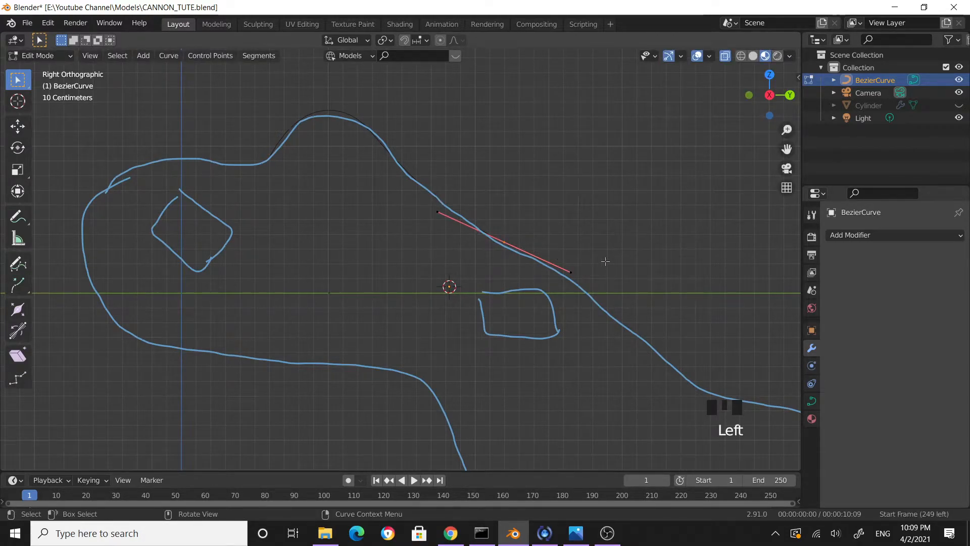
pyautogui.press('e')
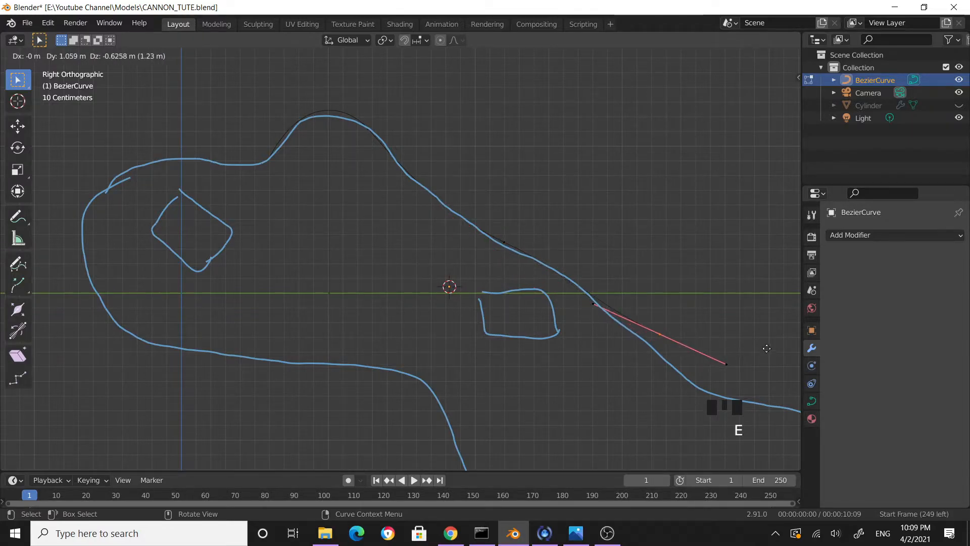
pyautogui.click(786, 392)
pyautogui.press('r')
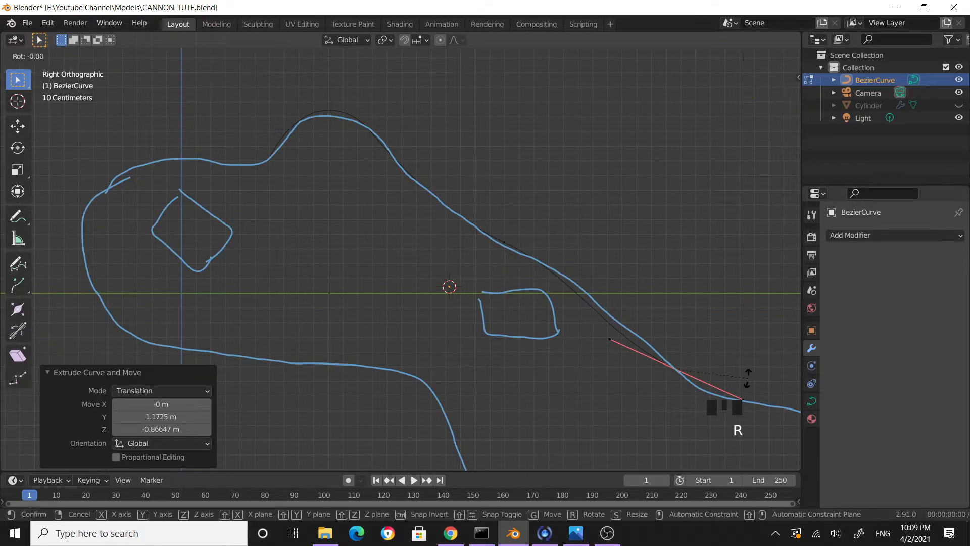
pyautogui.click(774, 424)
# Step: Extrude the end point about 1.21 m in Y and -0.36 m in Z onto the tail's upper edge, and rotate it 39.5°
pyautogui.scroll(-2, 773, 423)
pyautogui.keyDown('shift'); pyautogui.moveTo(667, 357); pyautogui.dragTo(597, 322, button='middle'); pyautogui.keyUp('shift')
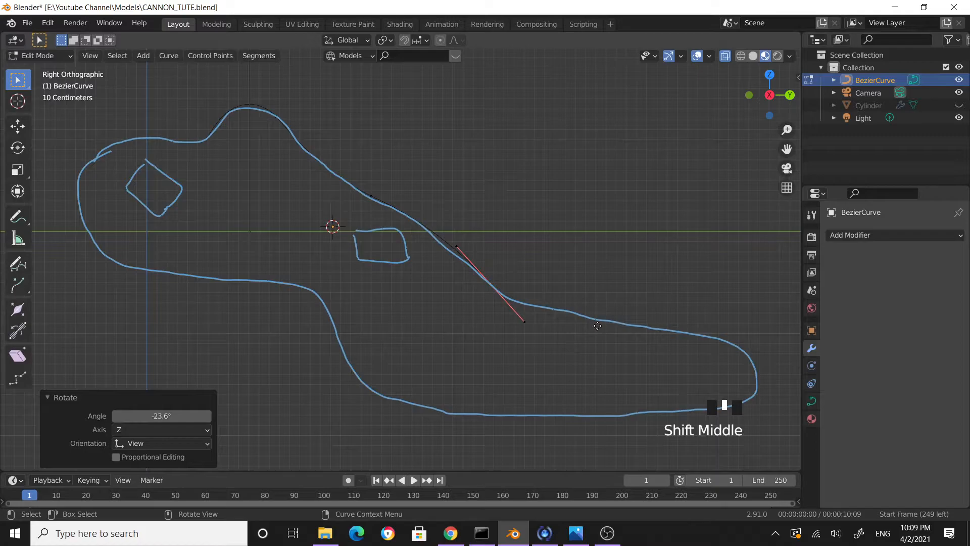
pyautogui.press('e')
pyautogui.click(724, 362)
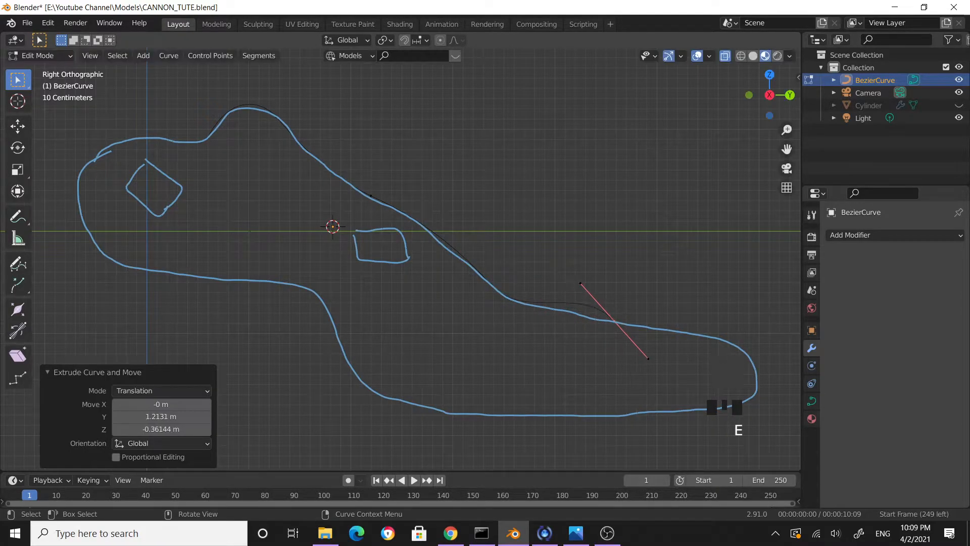
pyautogui.press('r')
pyautogui.click(755, 281)
# Step: Extrude a point about 1.24 m in Y and -0.33 m in Z, nudge it onto the tail's upper corner, and rotate it -28.9°
pyautogui.scroll(-2, 700, 332)
pyautogui.press('e')
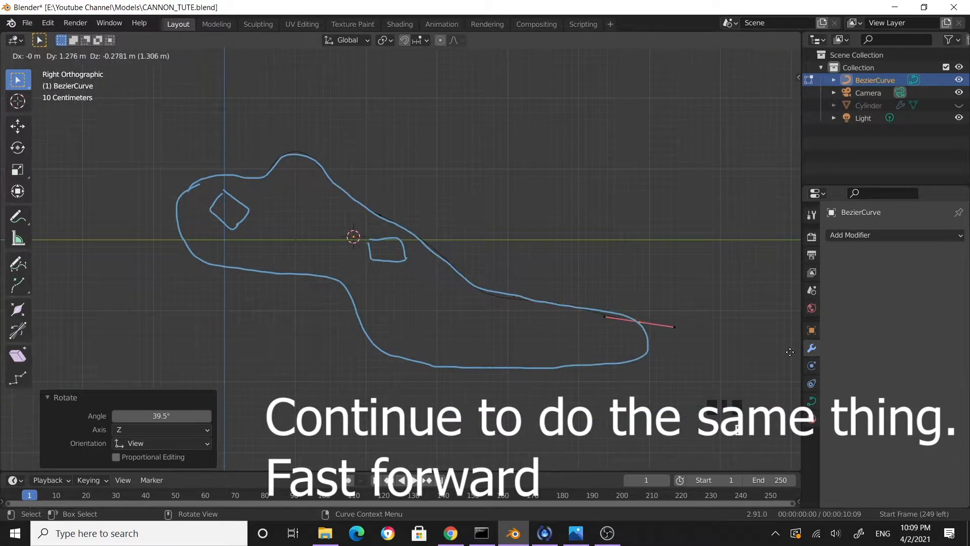
pyautogui.click(786, 357)
pyautogui.keyDown('shift'); pyautogui.moveTo(756, 357); pyautogui.dragTo(608, 267, button='middle'); pyautogui.keyUp('shift')
pyautogui.scroll(2, 608, 259)
pyautogui.press('g')
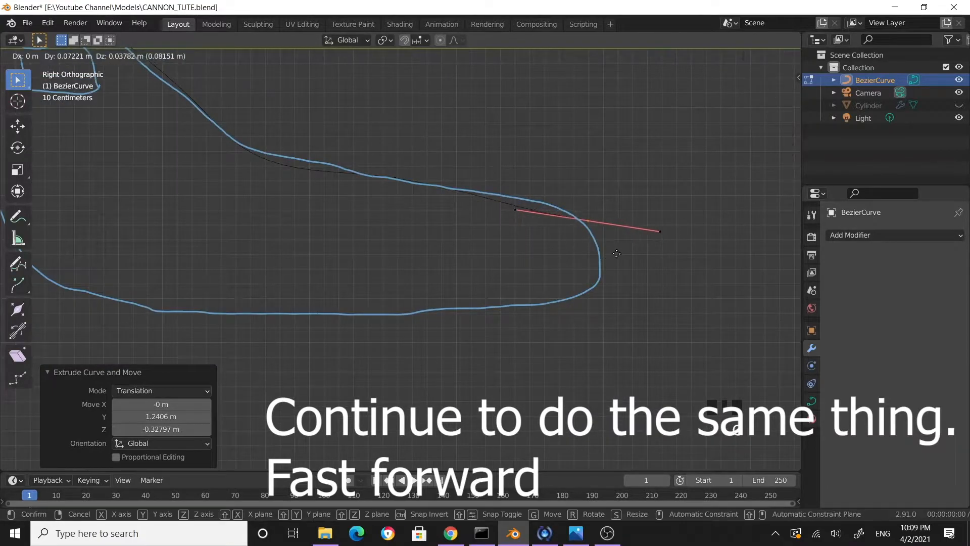
pyautogui.click(615, 251)
pyautogui.press('r')
pyautogui.click(631, 275)
# Step: Extrude a point down to the tail's lower corner and rotate it to follow the outline
pyautogui.press('e')
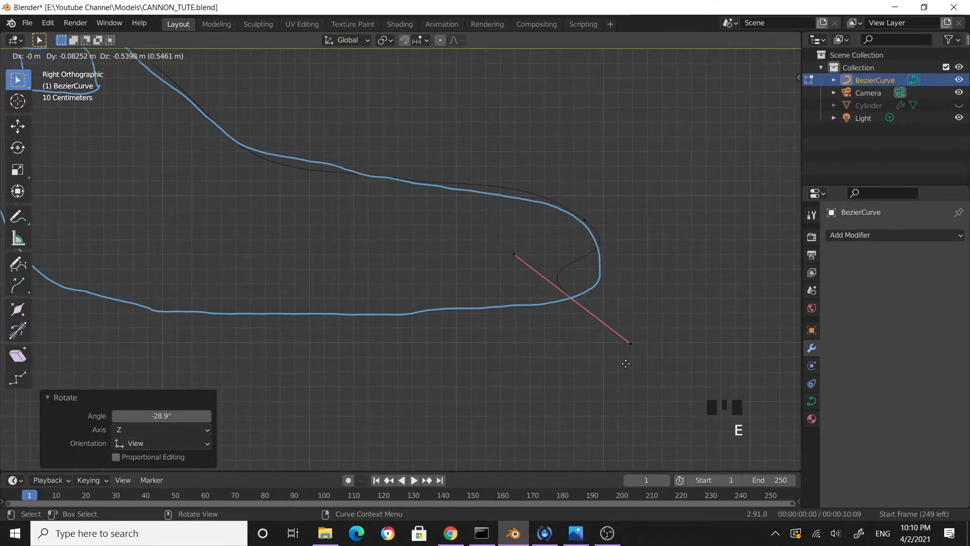
pyautogui.click(638, 350)
pyautogui.press('r')
pyautogui.click(560, 367)
# Step: Shorten both handles of the tail's upper corner point so the curve hugs the rounded end
pyautogui.click(590, 219)
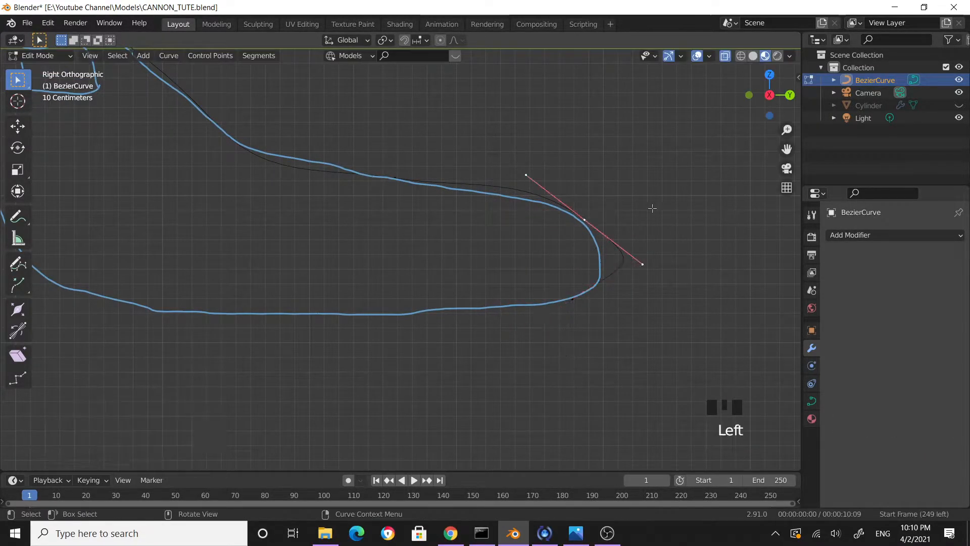
pyautogui.click(644, 267)
pyautogui.press('g')
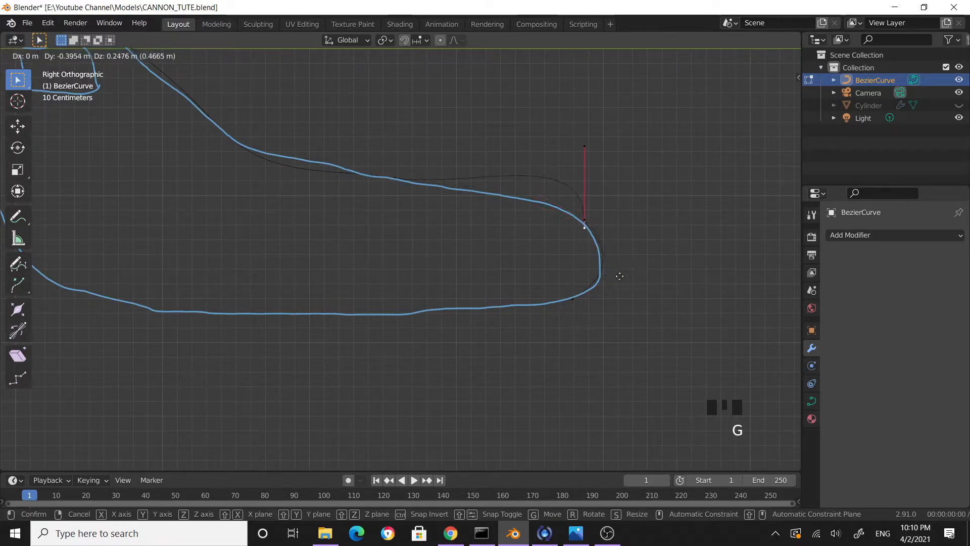
pyautogui.click(627, 273)
pyautogui.click(526, 176)
pyautogui.press('s')
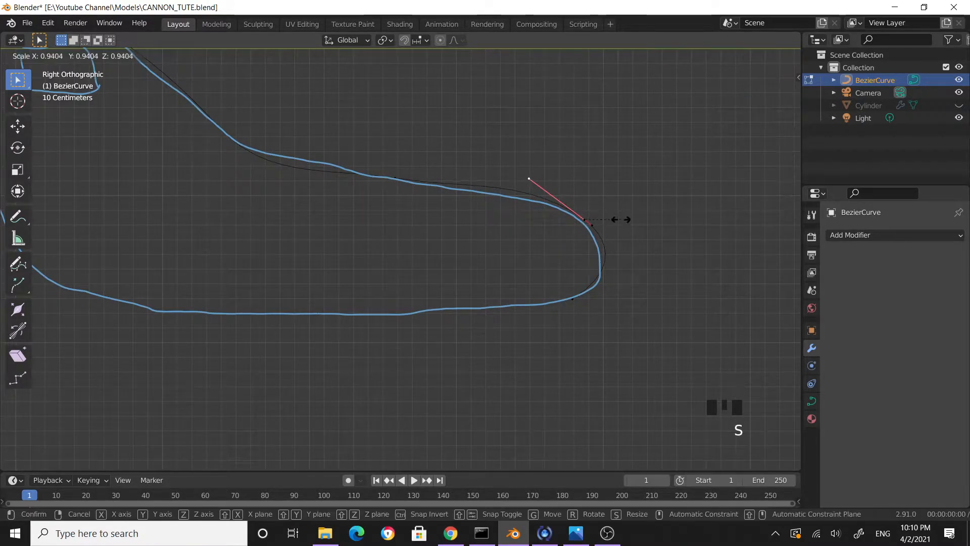
pyautogui.click(596, 210)
# Step: Scale down the handles of the tail's lower corner point to match the outline's curvature
pyautogui.click(573, 299)
pyautogui.press('s')
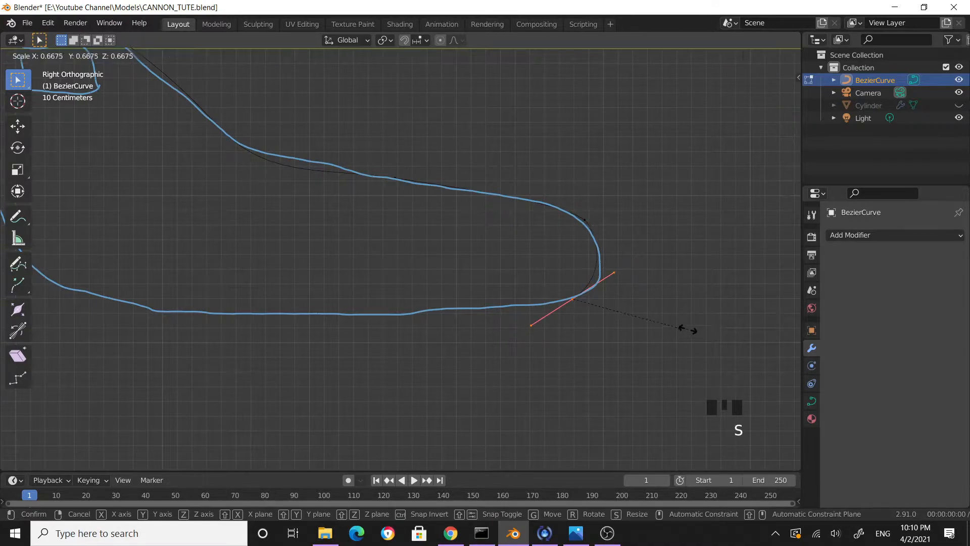
pyautogui.click(707, 324)
# Step: Extrude a point to the front end of the outline's flat bottom edge and rotate it in line with the edge
pyautogui.press('g')
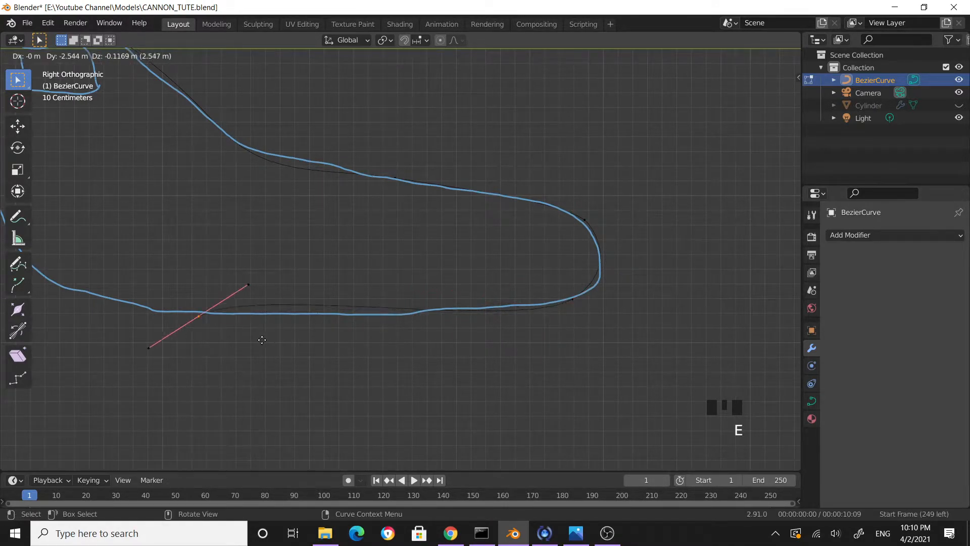
pyautogui.click(225, 334)
pyautogui.press('r')
pyautogui.click(266, 353)
# Step: Extrude a point about -1.13 m in Y and 0.94 m in Z, rotate it along the steep underside, and lengthen its lower handle
pyautogui.scroll(-2, 253, 353)
pyautogui.keyDown('shift'); pyautogui.moveTo(217, 353); pyautogui.dragTo(461, 372, button='middle'); pyautogui.keyUp('shift')
pyautogui.press('e')
pyautogui.click(369, 276)
pyautogui.press('r')
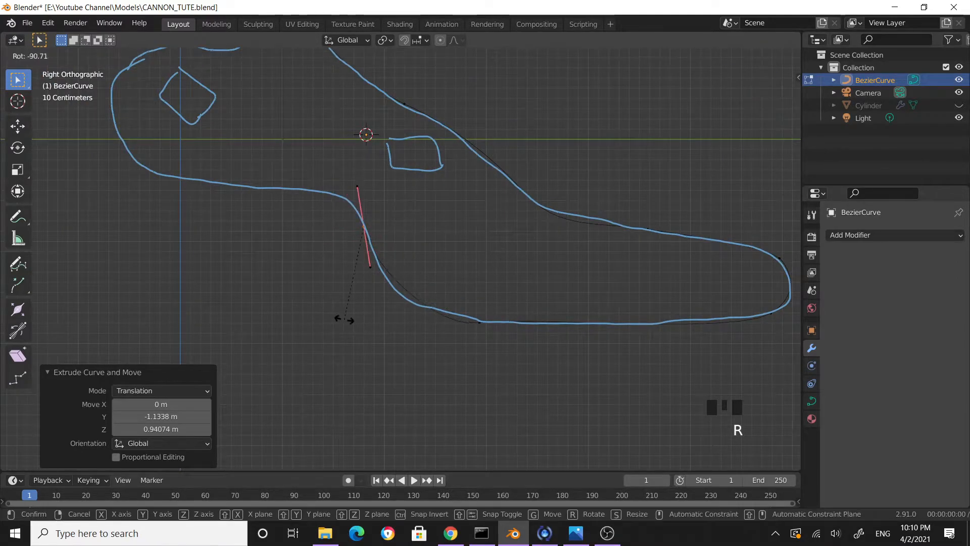
pyautogui.click(422, 321)
pyautogui.press('s')
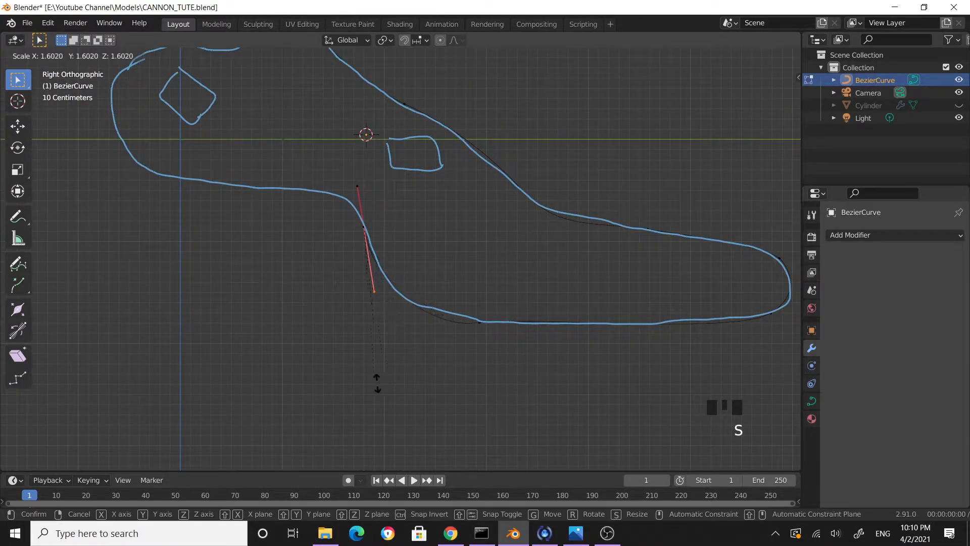
pyautogui.click(373, 377)
# Step: Extrude a point to the outline's lower front corner and reposition its lower handle to follow the underside
pyautogui.press('e')
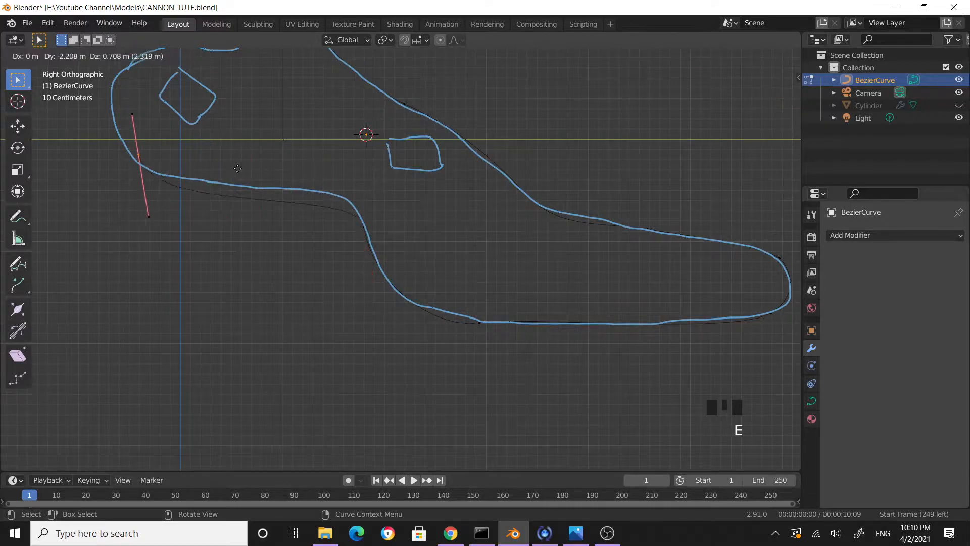
pyautogui.click(231, 176)
pyautogui.scroll(-3, 231, 203)
pyautogui.keyDown('shift'); pyautogui.moveTo(225, 250); pyautogui.dragTo(195, 295, button='middle'); pyautogui.keyUp('shift')
pyautogui.scroll(3, 194, 295)
pyautogui.click(95, 298)
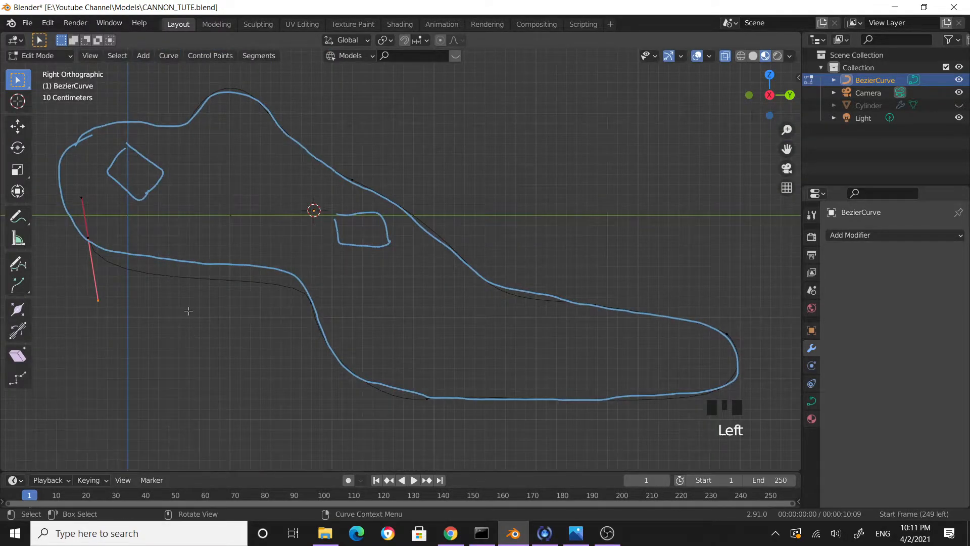
pyautogui.press('g')
pyautogui.click(264, 303)
# Step: Extrude a point about -0.22 m in Y and 0.93 m in Z to the upper front corner, and shorten its inner handle
pyautogui.scroll(-3, 253, 273)
pyautogui.scroll(3, 249, 259)
pyautogui.scroll(-2, 249, 258)
pyautogui.press('e')
pyautogui.click(248, 177)
pyautogui.press('s')
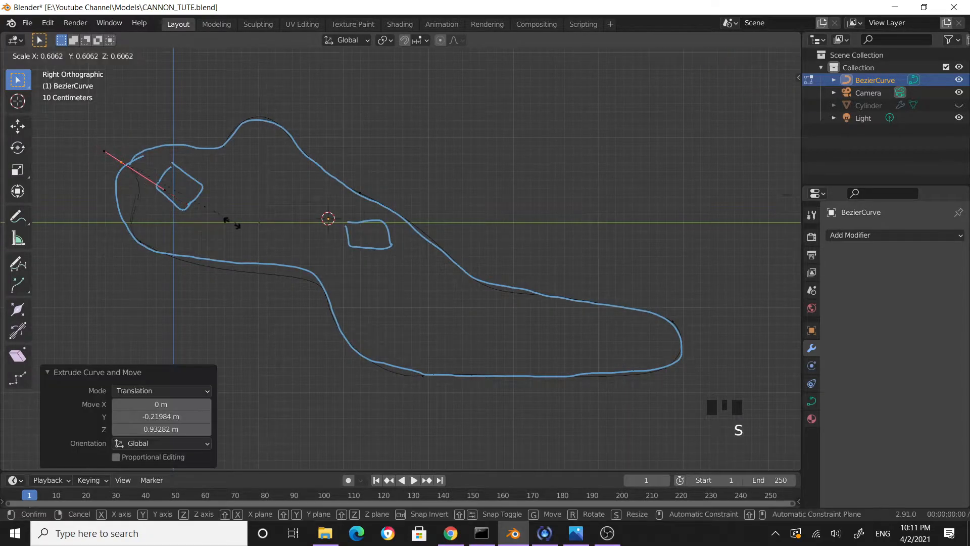
pyautogui.click(223, 211)
# Step: Scale the upper front corner point's inner handle down further to tighten the curve against the outline
pyautogui.click(177, 196)
pyautogui.press('s')
pyautogui.click(245, 185)
pyautogui.click(228, 187)
pyautogui.click(195, 181)
pyautogui.click(157, 175)
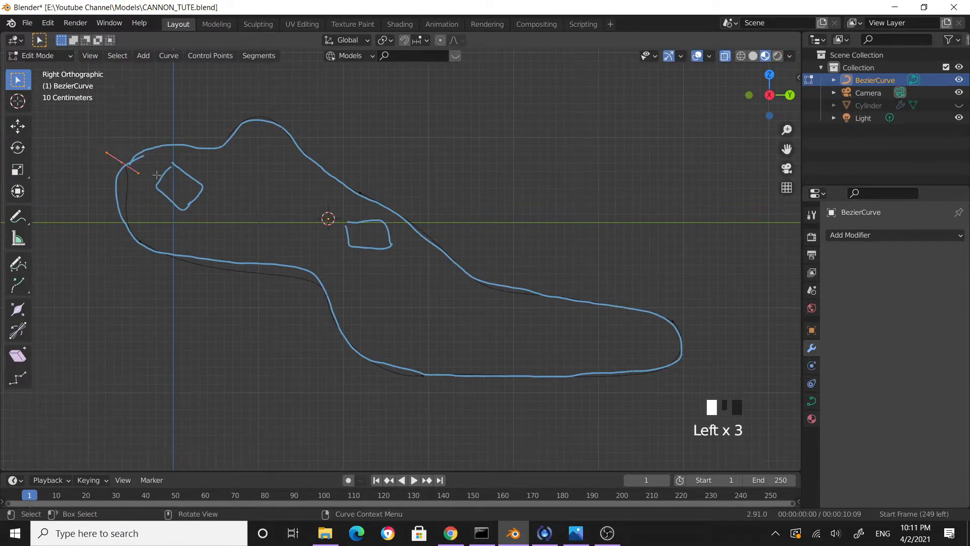
# Step: Rotate the upper front corner point by -111° so that its handles follow the outline
pyautogui.press('r')
pyautogui.click(81, 225)
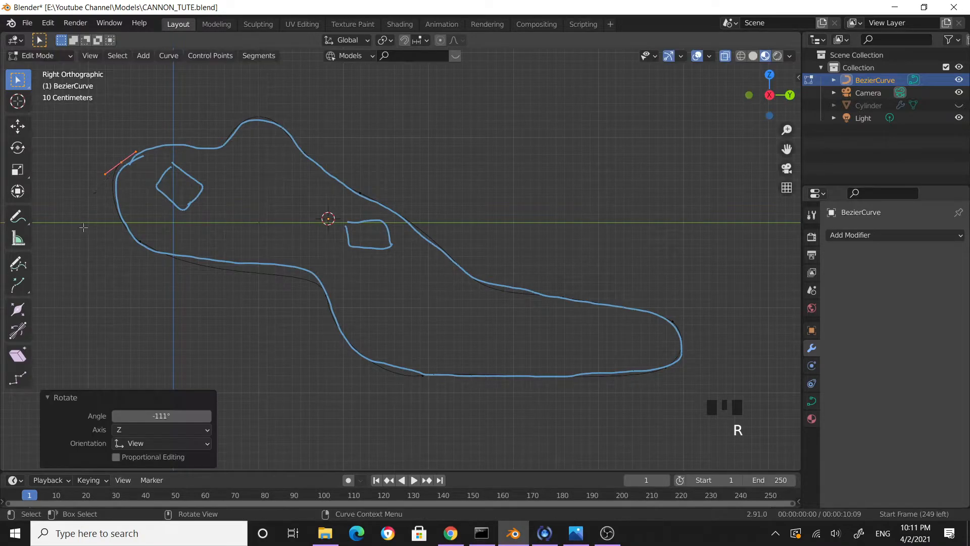
pyautogui.scroll(2, 145, 178)
pyautogui.keyDown('shift'); pyautogui.moveTo(145, 177); pyautogui.dragTo(313, 279, button='middle'); pyautogui.keyUp('shift')
pyautogui.scroll(4, 344, 253)
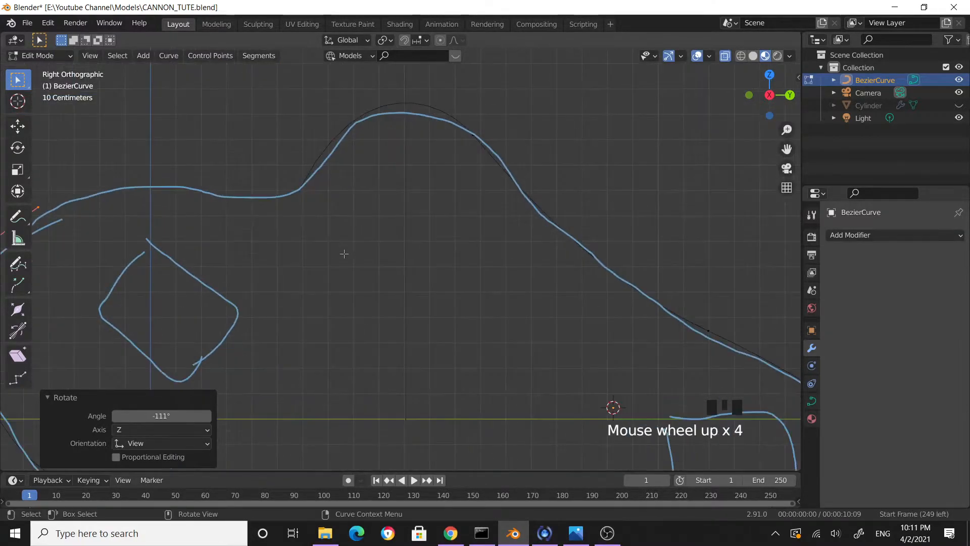
pyautogui.click(290, 194)
pyautogui.scroll(-3, 411, 263)
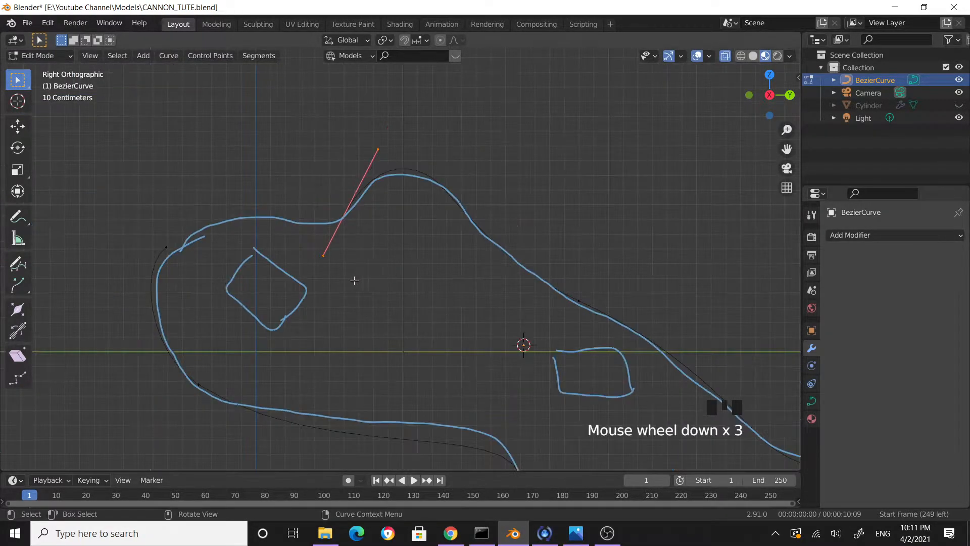
# Step: Extrude a point about 0.78 m in Y and 0.20 m in Z along the upper edge, rotate it -46.8°, and lengthen both handles
pyautogui.press('e')
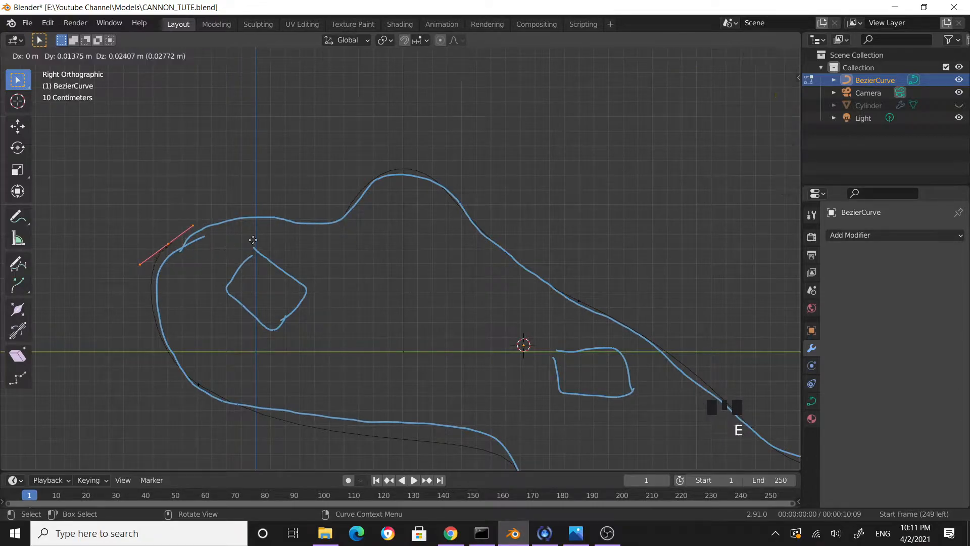
pyautogui.click(343, 221)
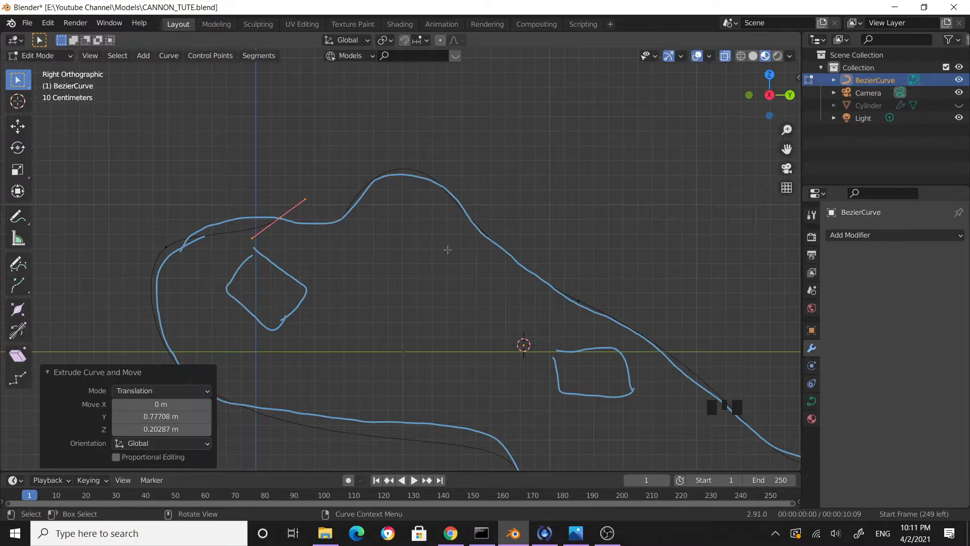
pyautogui.press('r')
pyautogui.click(362, 338)
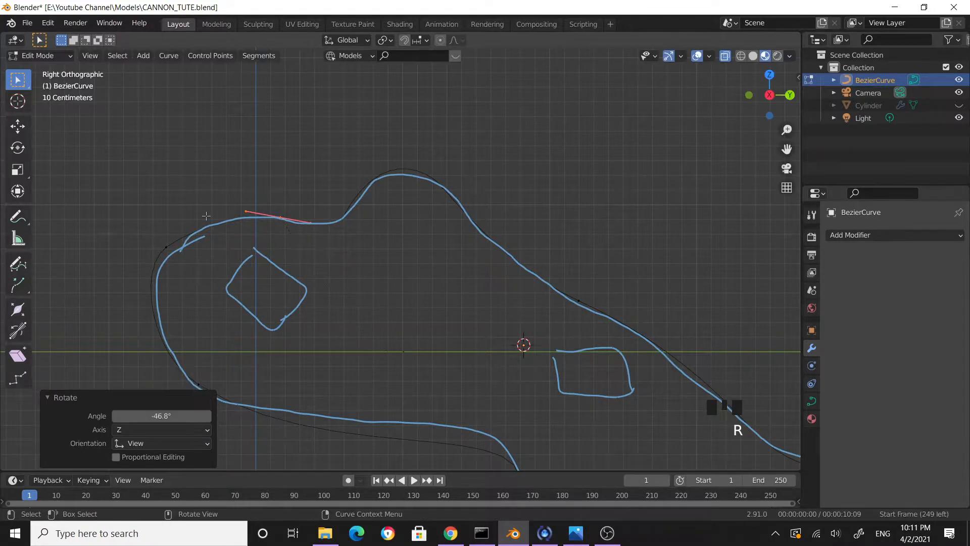
pyautogui.click(281, 239)
pyautogui.press('s')
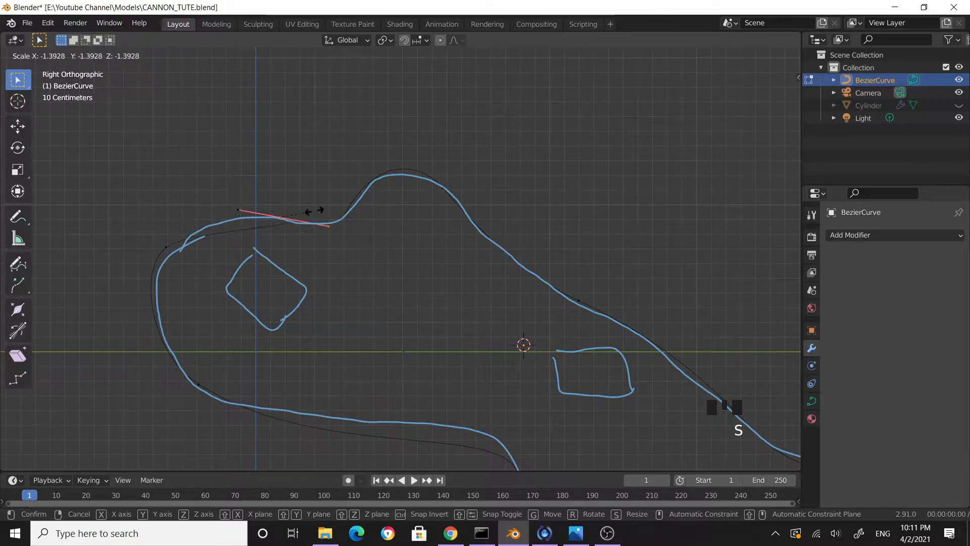
pyautogui.click(317, 246)
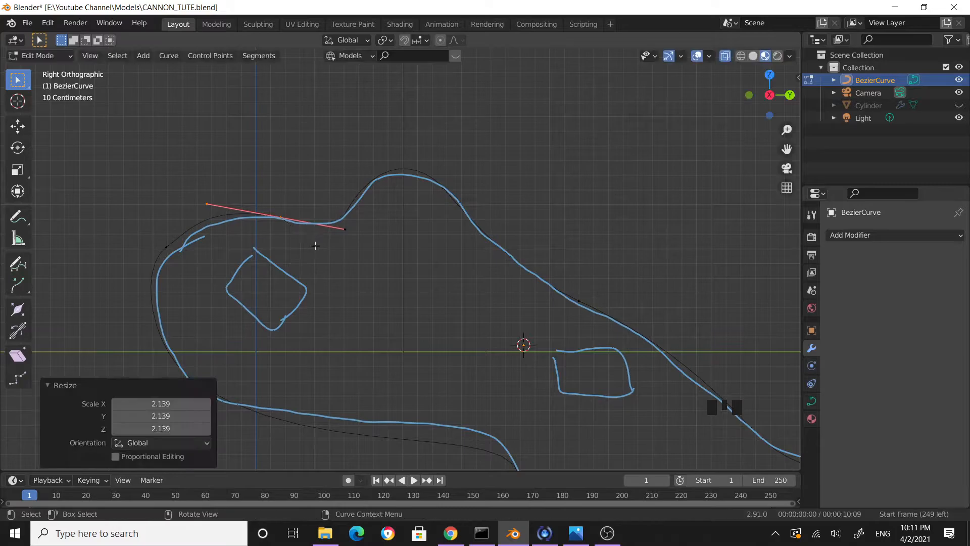
pyautogui.scroll(2, 344, 221)
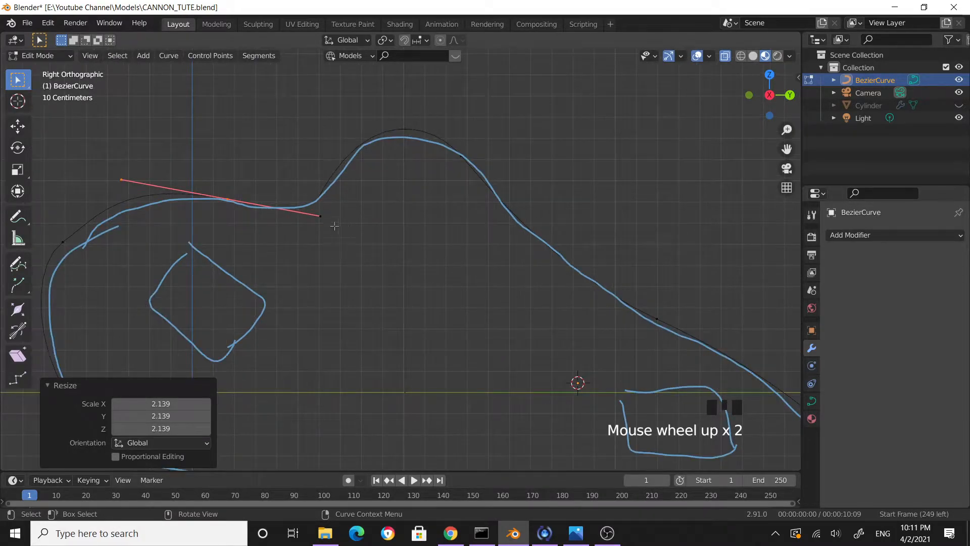
# Step: Select the two open end points beside the upper notch and close the curve with a segment between them
pyautogui.click(315, 199)
pyautogui.keyDown('shift'); pyautogui.click(227, 202); pyautogui.keyUp('shift')
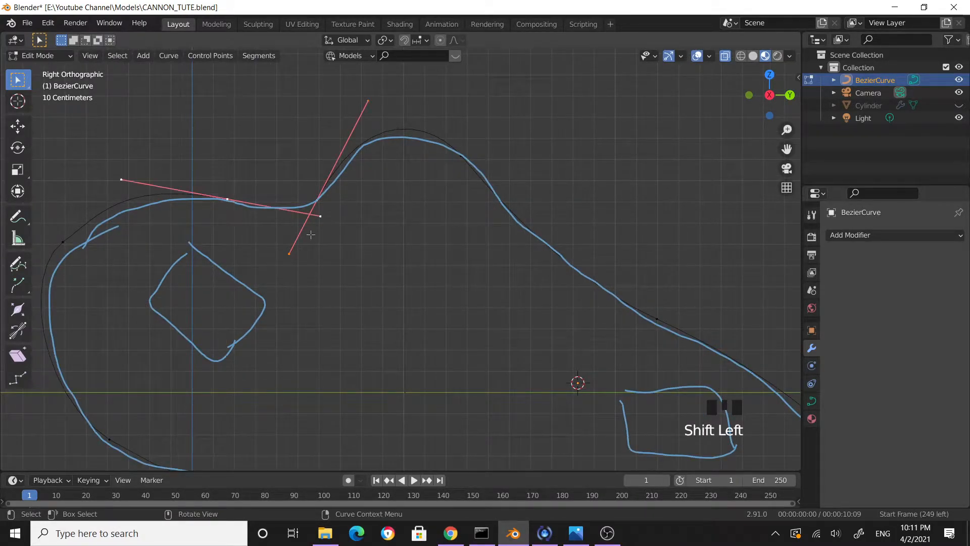
pyautogui.scroll(2, 339, 235)
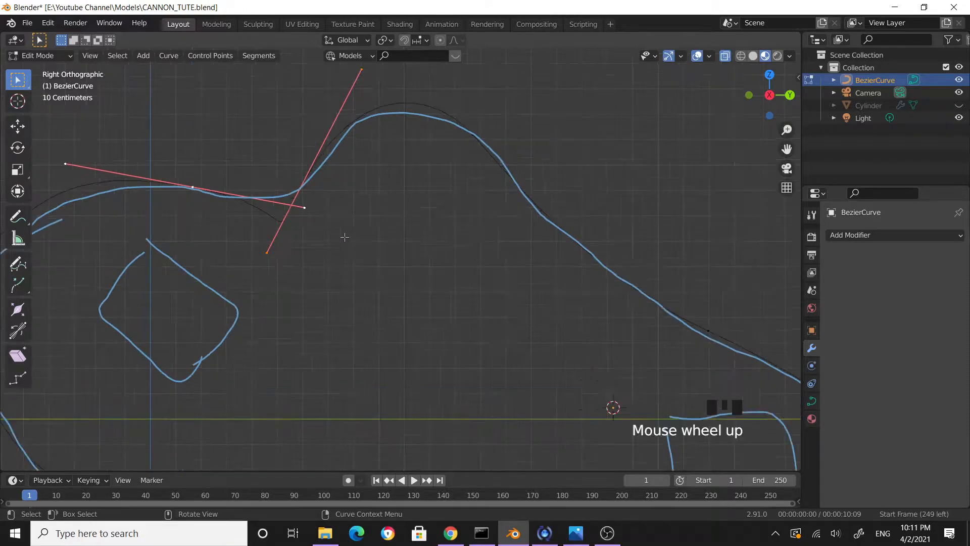
pyautogui.scroll(-3, 351, 230)
# Step: Scale the notch point's lower handle to about 0.202 to tighten the curve into the notch
pyautogui.click(333, 202)
pyautogui.click(332, 204)
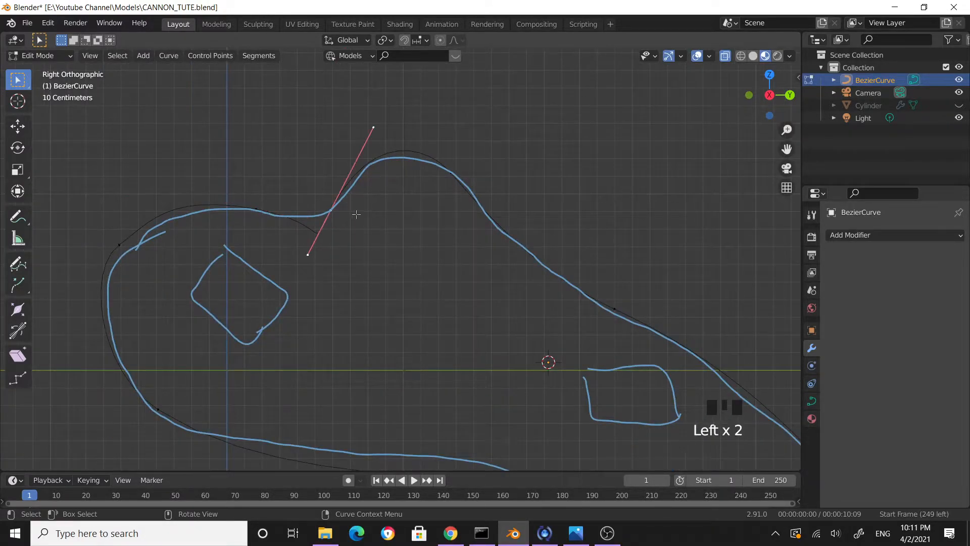
pyautogui.click(308, 254)
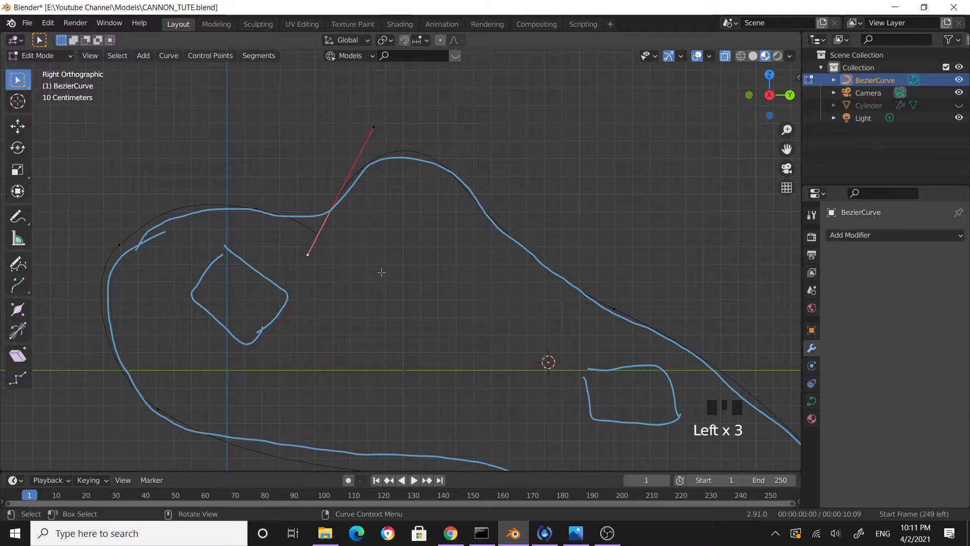
pyautogui.press('s')
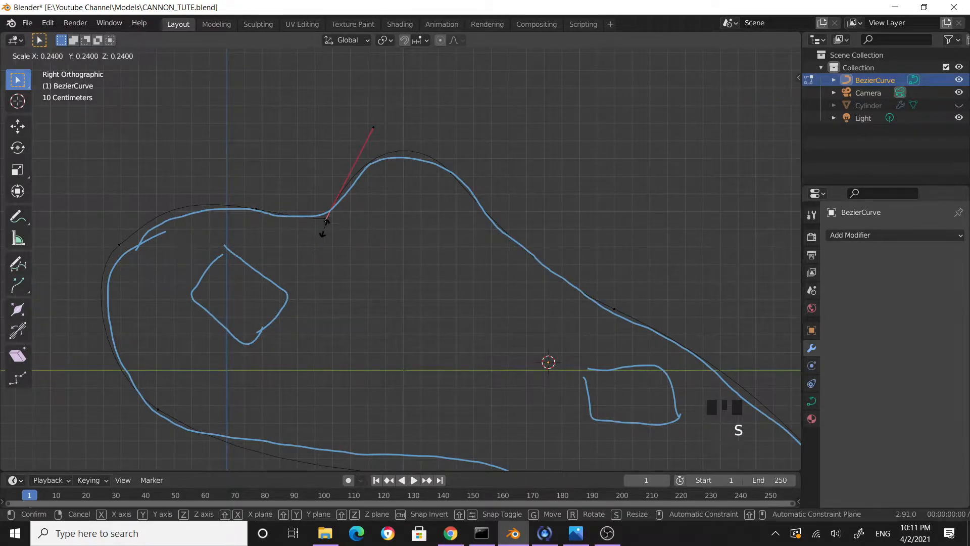
pyautogui.click(329, 223)
pyautogui.scroll(3, 354, 223)
pyautogui.keyDown('shift'); pyautogui.moveTo(357, 223); pyautogui.dragTo(448, 351, button='middle'); pyautogui.keyUp('shift')
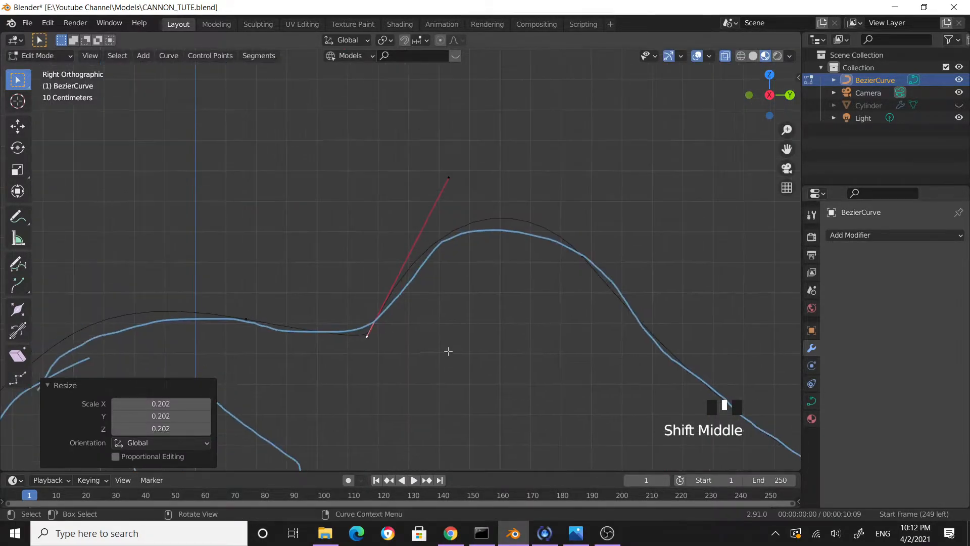
pyautogui.scroll(2, 405, 303)
# Step: Scale the notch point's upper handle to about 0.799 and reposition it to fit the hump
pyautogui.moveTo(458, 93); pyautogui.dragTo(498, 153)
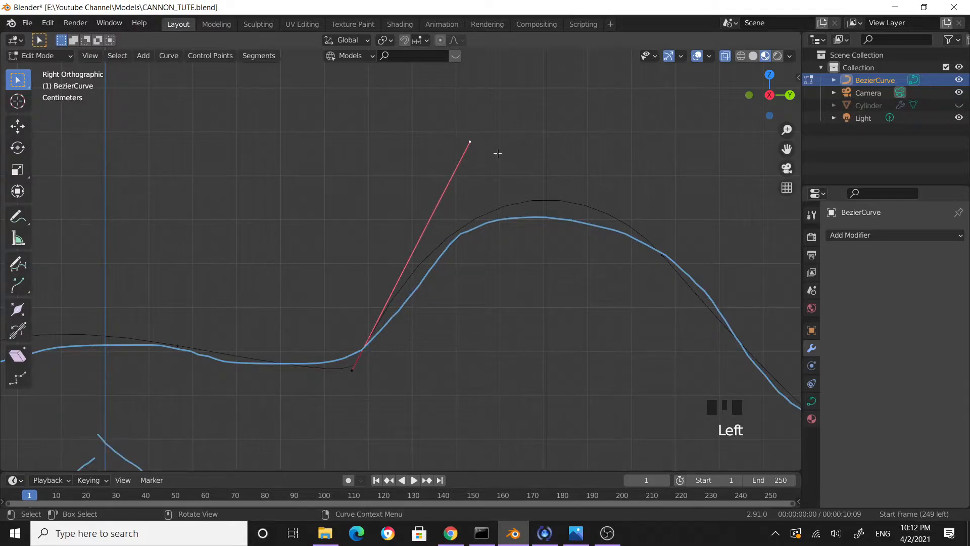
pyautogui.press('s')
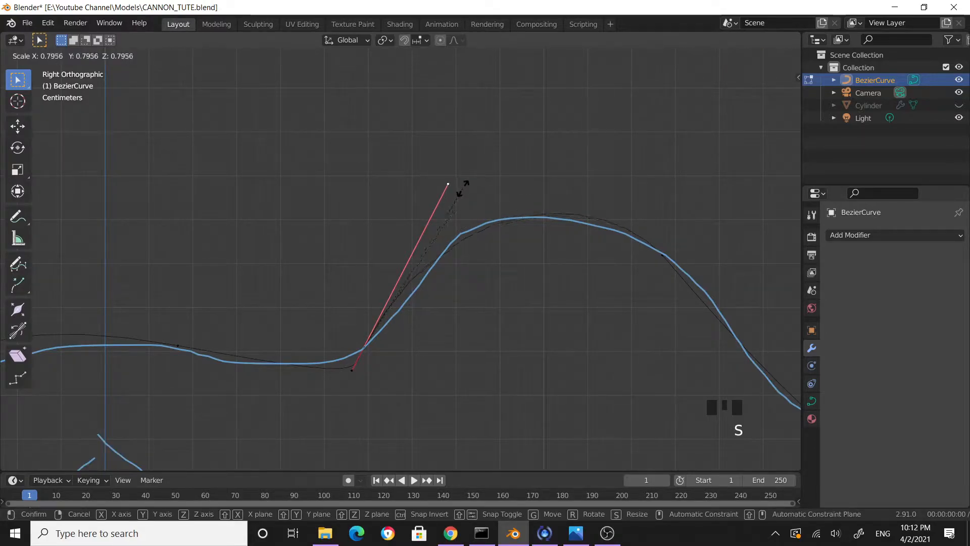
pyautogui.click(462, 187)
pyautogui.press('g')
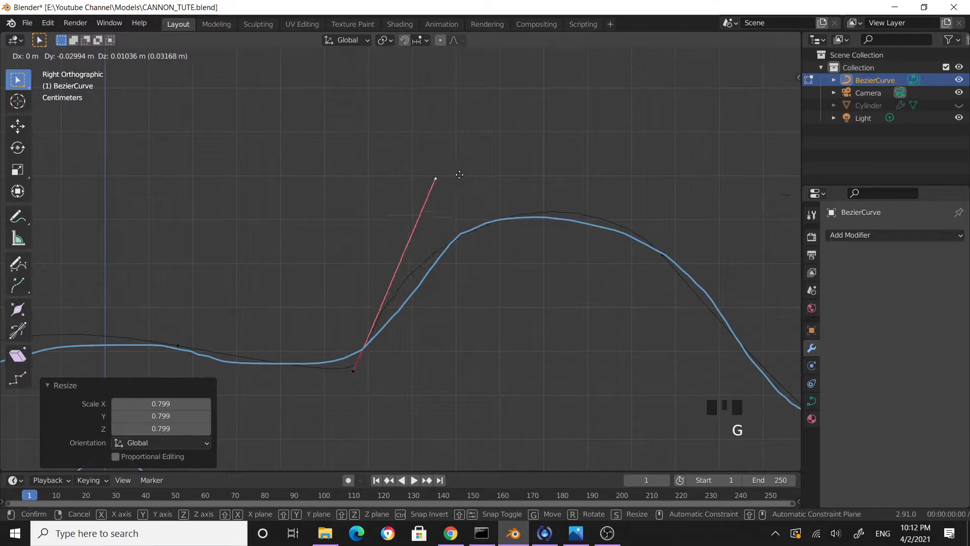
pyautogui.click(460, 166)
pyautogui.scroll(-1, 394, 362)
pyautogui.scroll(1, 422, 359)
# Step: Return to Object Mode, erase all the blue annotation strokes around the curve, and restore the box selection tool
pyautogui.click(447, 360)
pyautogui.moveTo(450, 359); pyautogui.dragTo(513, 359, button='middle')
pyautogui.scroll(-10, 524, 316)
pyautogui.scroll(-3, 413, 360)
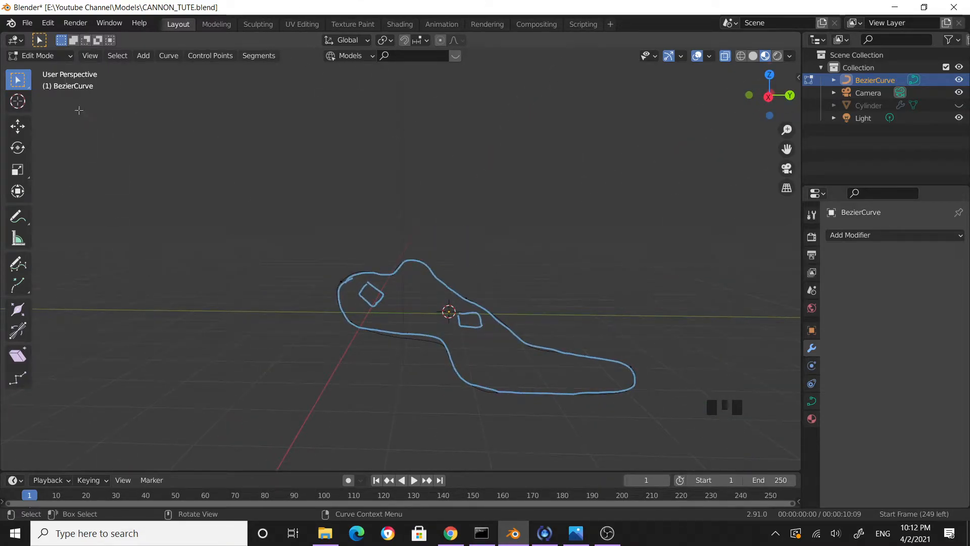
pyautogui.press('Tab')
pyautogui.click(43, 220)
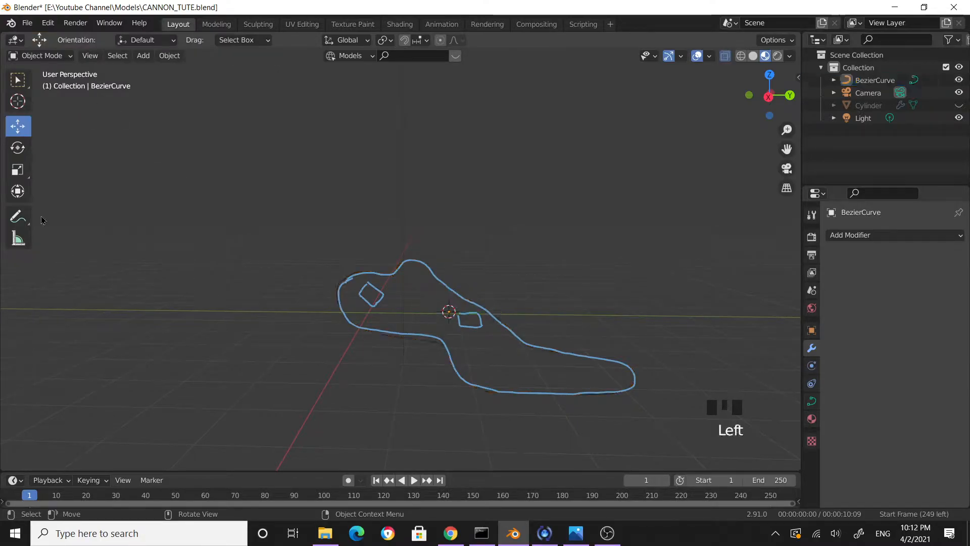
pyautogui.click(20, 218)
pyautogui.moveTo(23, 220); pyautogui.dragTo(103, 297)
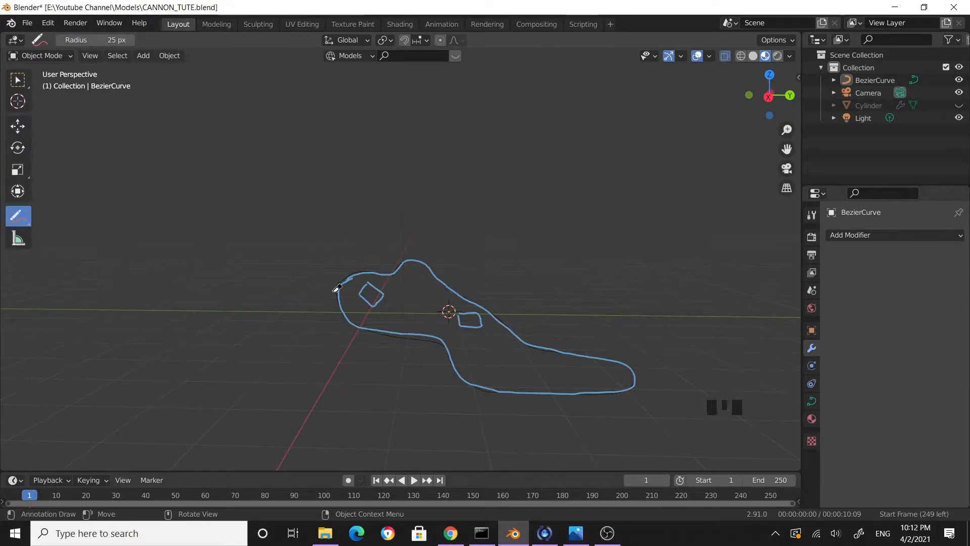
pyautogui.moveTo(437, 311); pyautogui.dragTo(363, 350)
pyautogui.moveTo(569, 360); pyautogui.dragTo(672, 389)
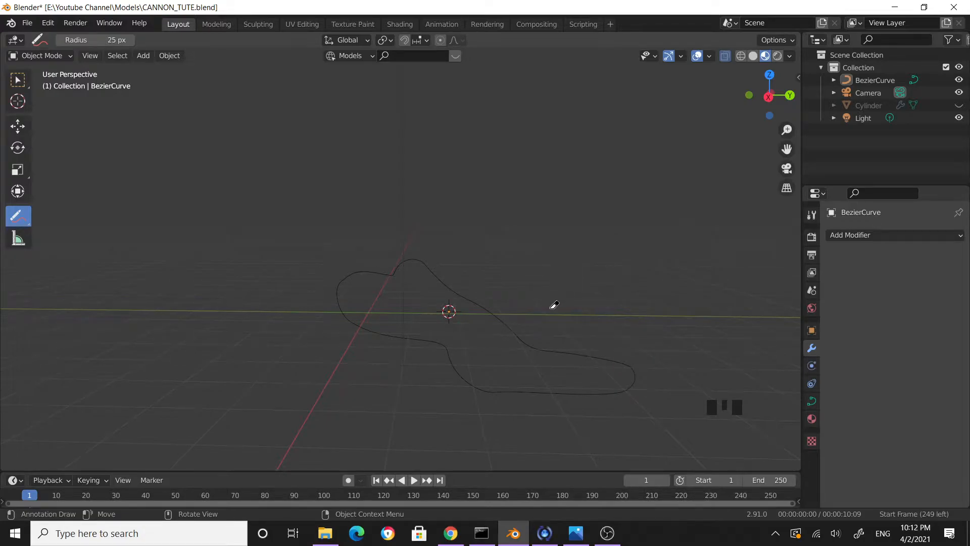
pyautogui.moveTo(547, 303); pyautogui.dragTo(54, 97, button='middle')
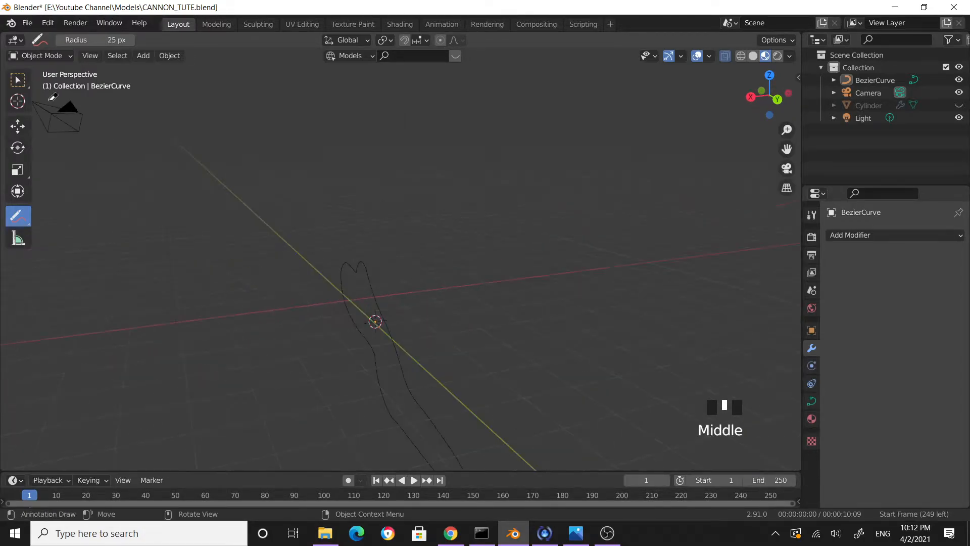
pyautogui.click(18, 79)
# Step: Select the finished Bezier curve and convert it to a mesh
pyautogui.moveTo(396, 288)
pyautogui.mouseDown(button='middle')
pyautogui.moveTo(568, 298)
pyautogui.moveTo(434, 333)
pyautogui.moveTo(503, 316)
pyautogui.moveTo(460, 336)
pyautogui.moveTo(463, 326)
pyautogui.mouseUp(button='middle')
pyautogui.scroll(-3, 568, 299)
pyautogui.scroll(3, 434, 334)
pyautogui.scroll(-2, 502, 316)
pyautogui.scroll(-1, 478, 321)
pyautogui.scroll(2, 479, 306)
pyautogui.click(484, 310)
pyautogui.moveTo(482, 301); pyautogui.dragTo(525, 304, button='middle')
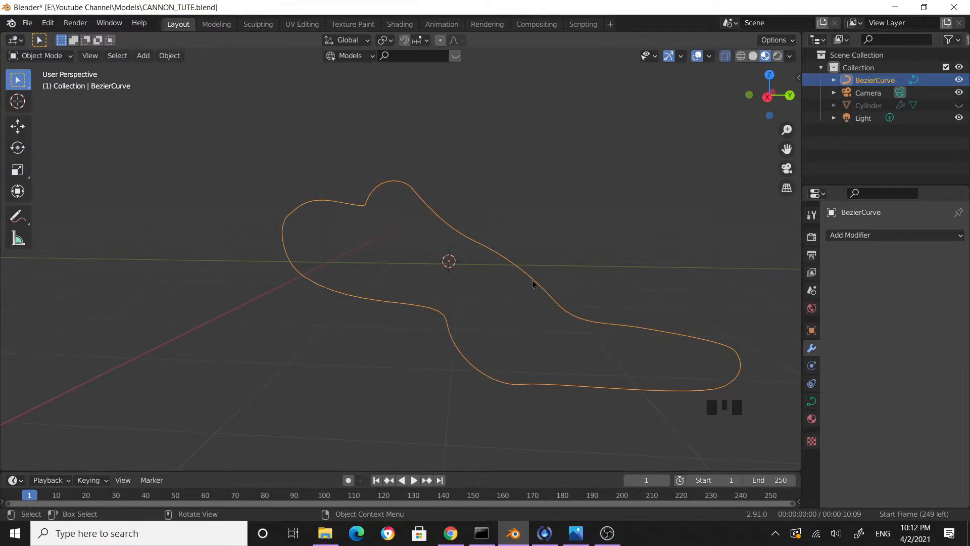
pyautogui.rightClick(532, 284)
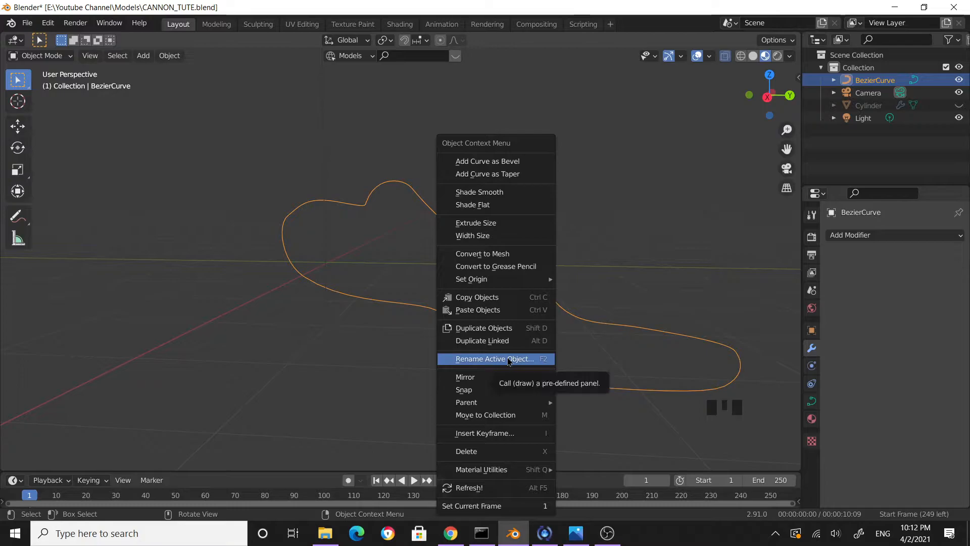
pyautogui.click(502, 254)
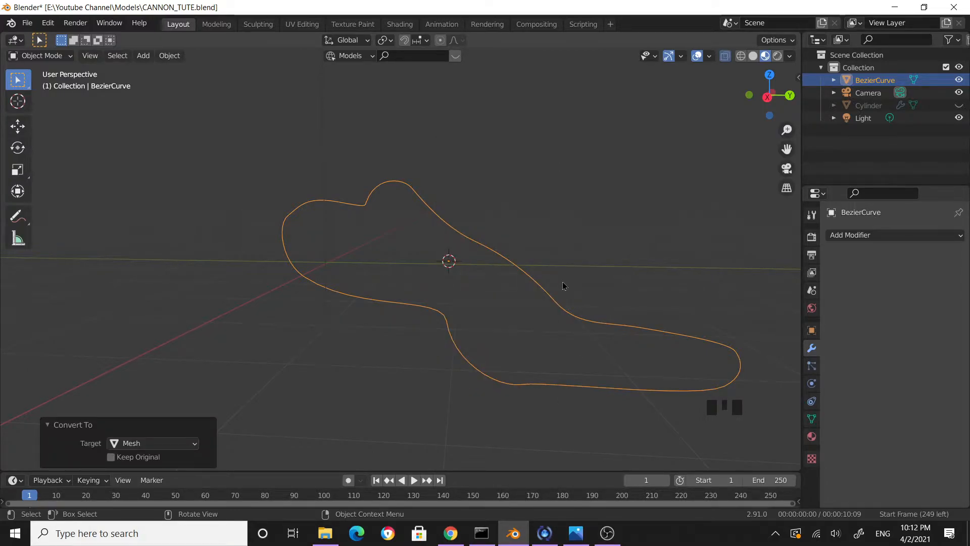
# Step: Enter Edit Mode on the converted outline and switch to vertex selection
pyautogui.press('Tab')
pyautogui.scroll(3, 561, 303)
pyautogui.click(550, 217)
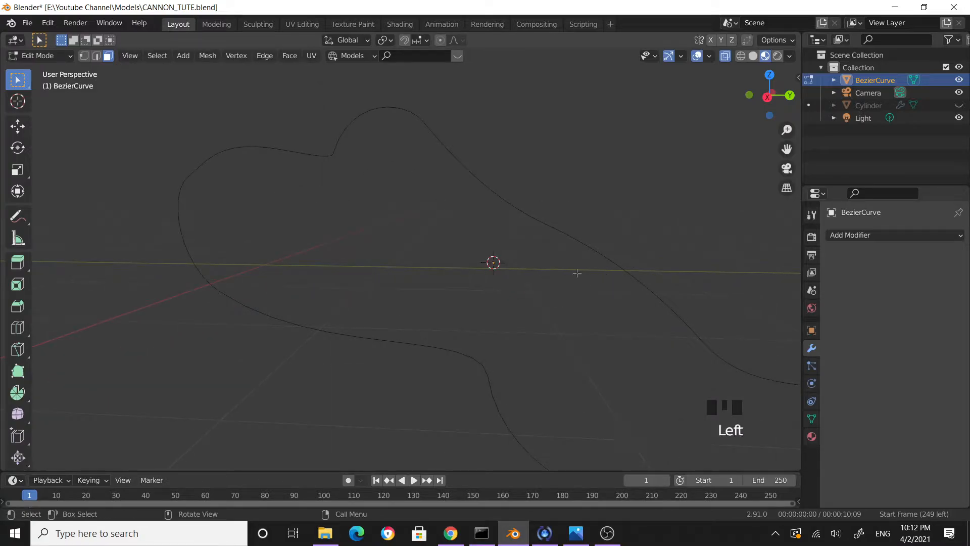
pyautogui.click(83, 56)
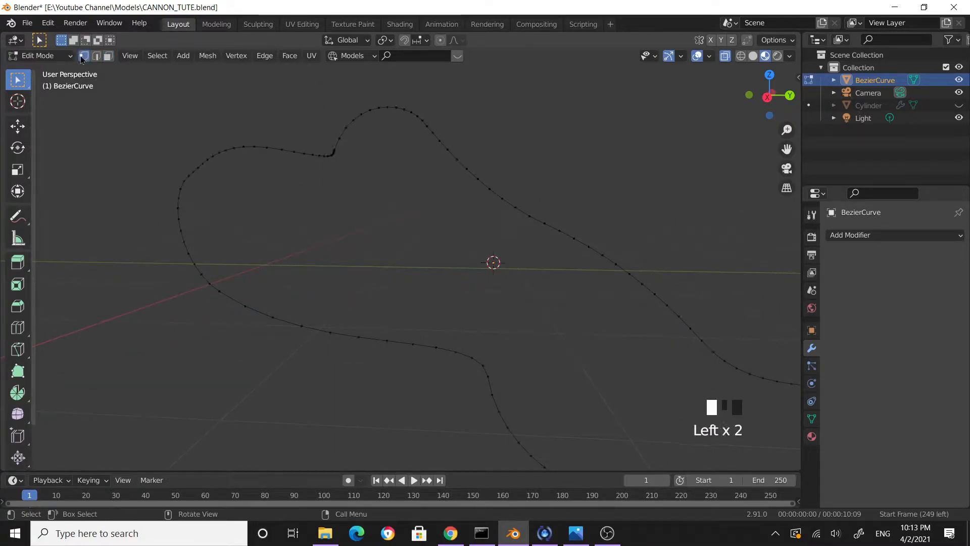
# Step: Examine the vertex distribution along the converted outline, including the area around the upper notch
pyautogui.scroll(-2, 409, 239)
pyautogui.moveTo(409, 239)
pyautogui.mouseDown(button='middle')
pyautogui.moveTo(431, 251)
pyautogui.moveTo(400, 242)
pyautogui.mouseUp(button='middle')
pyautogui.keyDown('shift'); pyautogui.moveTo(489, 295); pyautogui.dragTo(326, 245, button='middle'); pyautogui.keyUp('shift')
pyautogui.scroll(3, 359, 257)
pyautogui.scroll(-3, 360, 254)
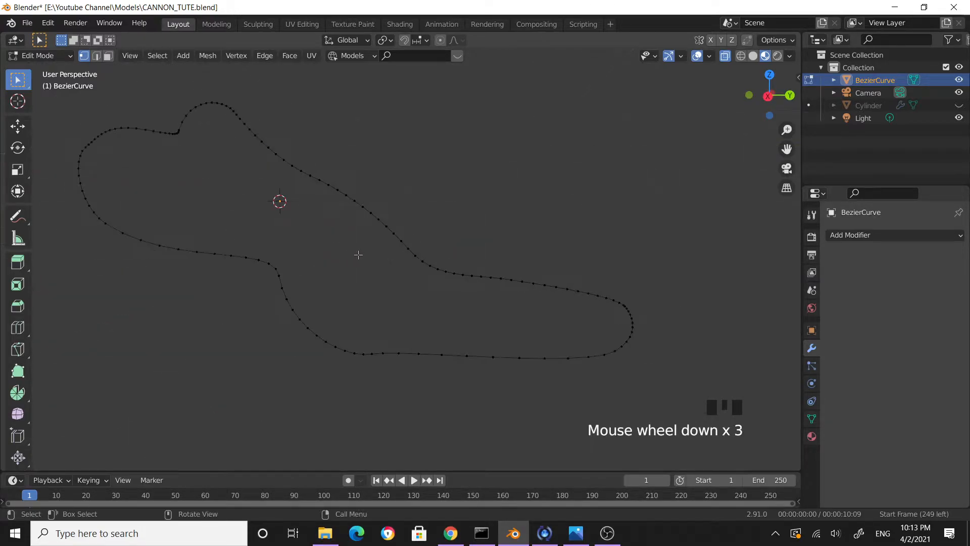
pyautogui.scroll(2, 179, 149)
pyautogui.keyDown('shift'); pyautogui.moveTo(177, 147); pyautogui.dragTo(469, 305, button='middle'); pyautogui.keyUp('shift')
pyautogui.scroll(3, 344, 210)
pyautogui.keyDown('shift'); pyautogui.moveTo(344, 210); pyautogui.dragTo(342, 238, button='middle'); pyautogui.keyUp('shift')
pyautogui.scroll(4, 325, 229)
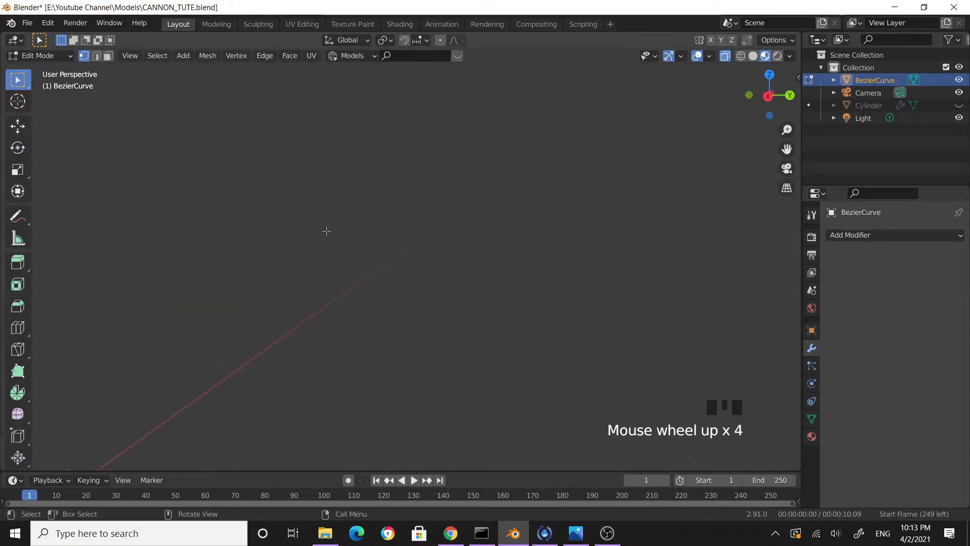
pyautogui.scroll(-2, 587, 270)
# Step: Select all the outline vertices and extrude them about -0.47 m along the global X axis
pyautogui.press('a')
pyautogui.scroll(-4, 586, 272)
pyautogui.moveTo(586, 273); pyautogui.dragTo(499, 289, button='middle')
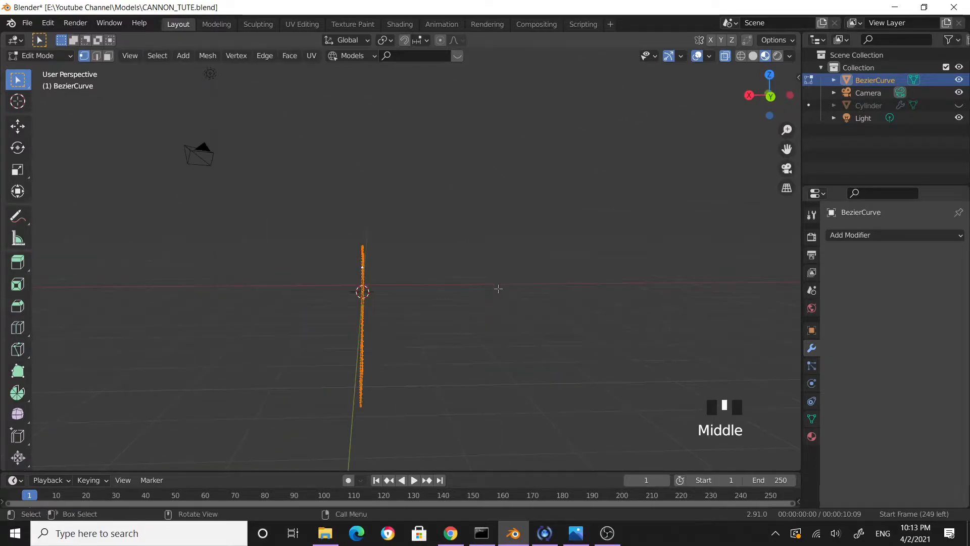
pyautogui.press('e')
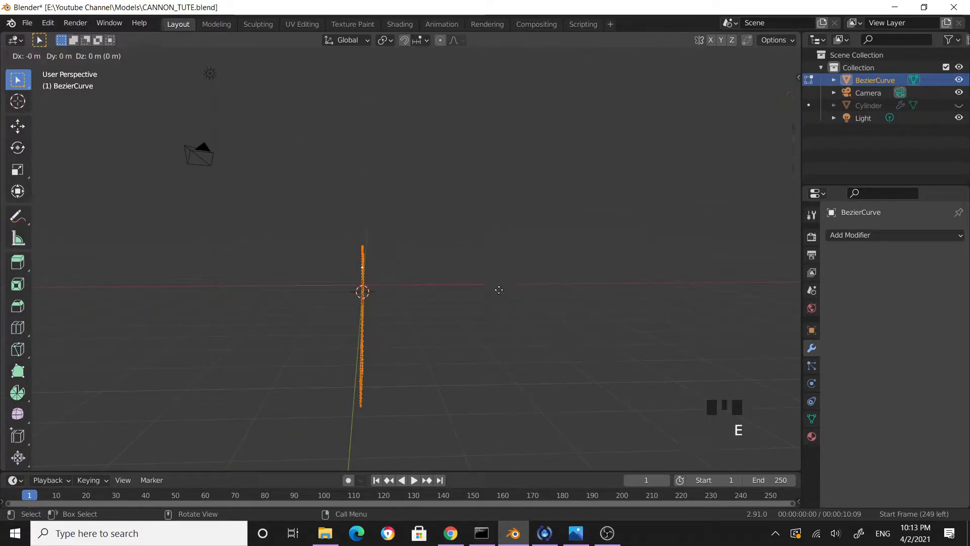
pyautogui.press('x')
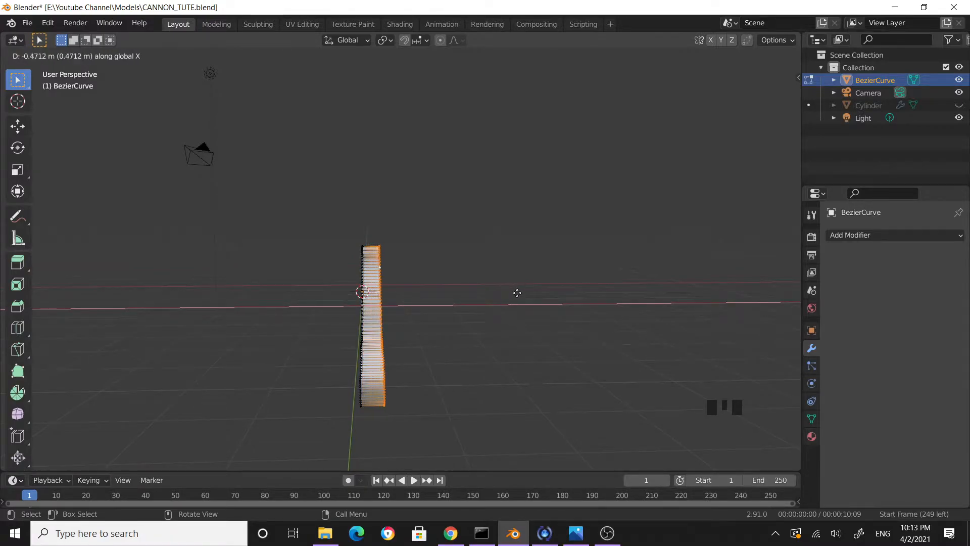
pyautogui.click(516, 292)
# Step: Inspect the extruded band from several angles and return to Object Mode
pyautogui.scroll(3, 482, 339)
pyautogui.moveTo(482, 339); pyautogui.dragTo(430, 340, button='middle')
pyautogui.scroll(-2, 487, 334)
pyautogui.scroll(3, 421, 319)
pyautogui.scroll(1, 421, 318)
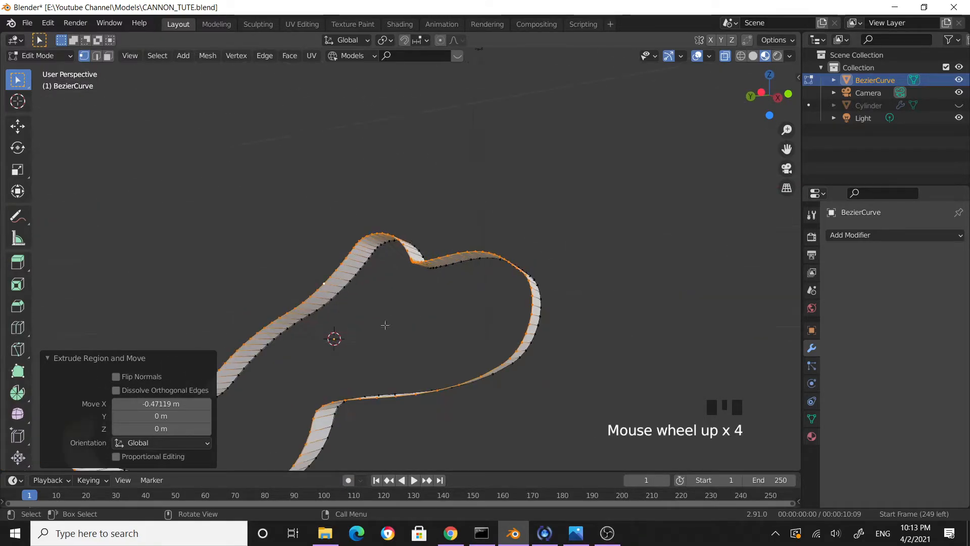
pyautogui.press('Tab')
pyautogui.scroll(-2, 432, 353)
pyautogui.moveTo(432, 353); pyautogui.dragTo(570, 353, button='middle')
pyautogui.scroll(-3, 361, 354)
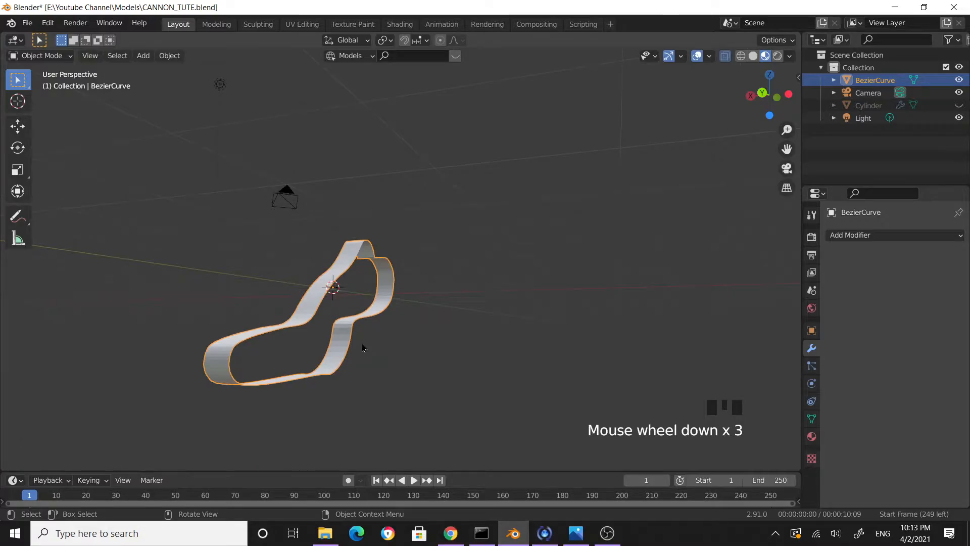
# Step: Apply the scale of the extruded support outline in Object Mode
pyautogui.scroll(3, 275, 309)
pyautogui.moveTo(275, 310); pyautogui.dragTo(392, 331, button='middle')
pyautogui.scroll(-3, 392, 331)
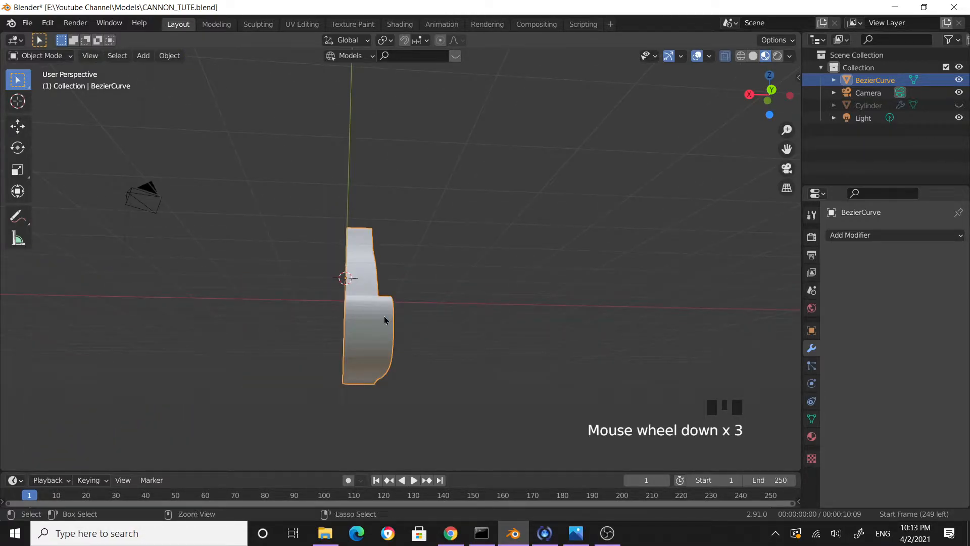
pyautogui.hotkey('ctrl', 'a')
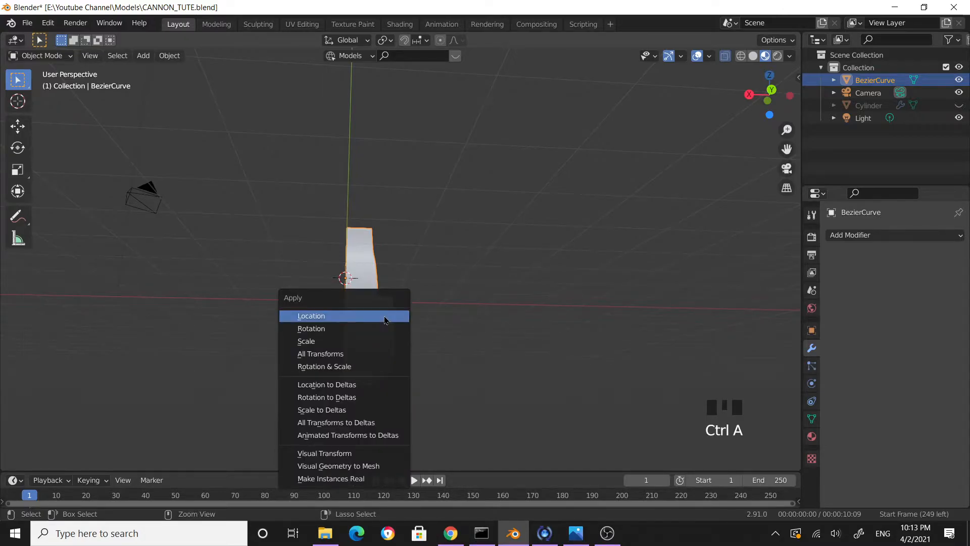
pyautogui.click(355, 348)
# Step: Enter Edit Mode on the support and fill the selected outline on one open side with a face
pyautogui.moveTo(461, 336)
pyautogui.mouseDown(button='middle')
pyautogui.moveTo(570, 338)
pyautogui.moveTo(441, 350)
pyautogui.moveTo(393, 341)
pyautogui.moveTo(490, 340)
pyautogui.moveTo(312, 321)
pyautogui.moveTo(310, 334)
pyautogui.moveTo(450, 323)
pyautogui.mouseUp(button='middle')
pyautogui.scroll(-2, 583, 328)
pyautogui.press('Tab')
pyautogui.scroll(2, 481, 341)
pyautogui.scroll(2, 310, 334)
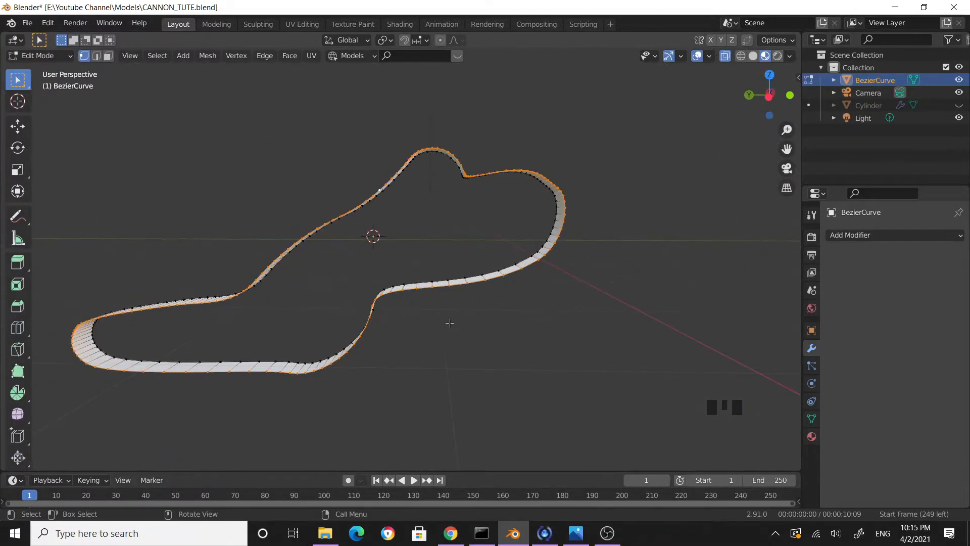
pyautogui.press('f')
pyautogui.moveTo(505, 335); pyautogui.dragTo(408, 334, button='middle')
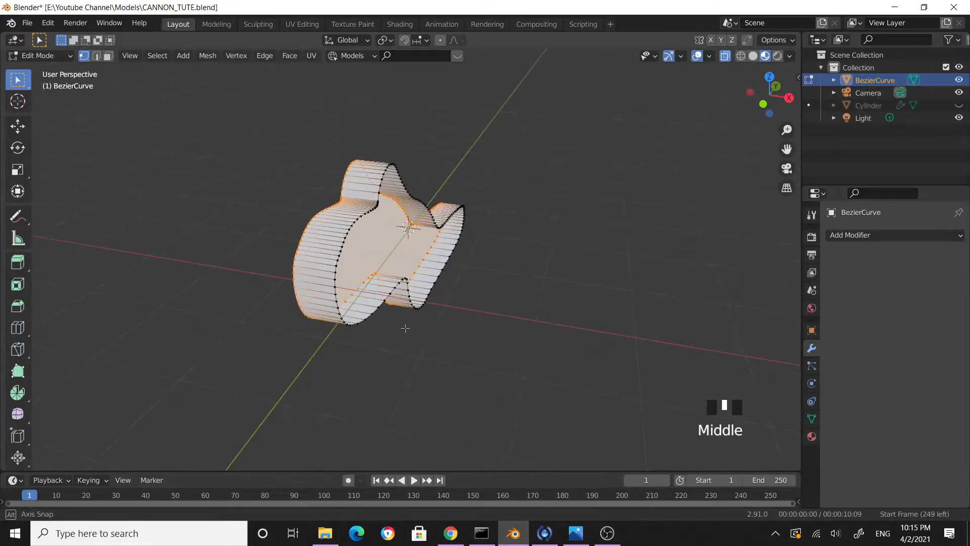
# Step: In edge selection, select the open boundary loop on the opposite side of the support and fill it with a face
pyautogui.scroll(3, 409, 334)
pyautogui.moveTo(304, 243); pyautogui.dragTo(281, 224, button='middle')
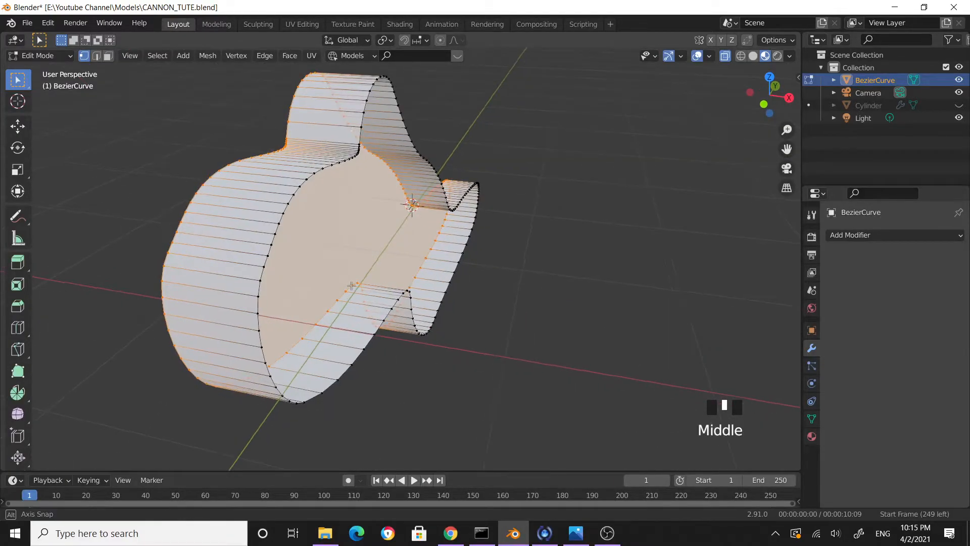
pyautogui.click(274, 228)
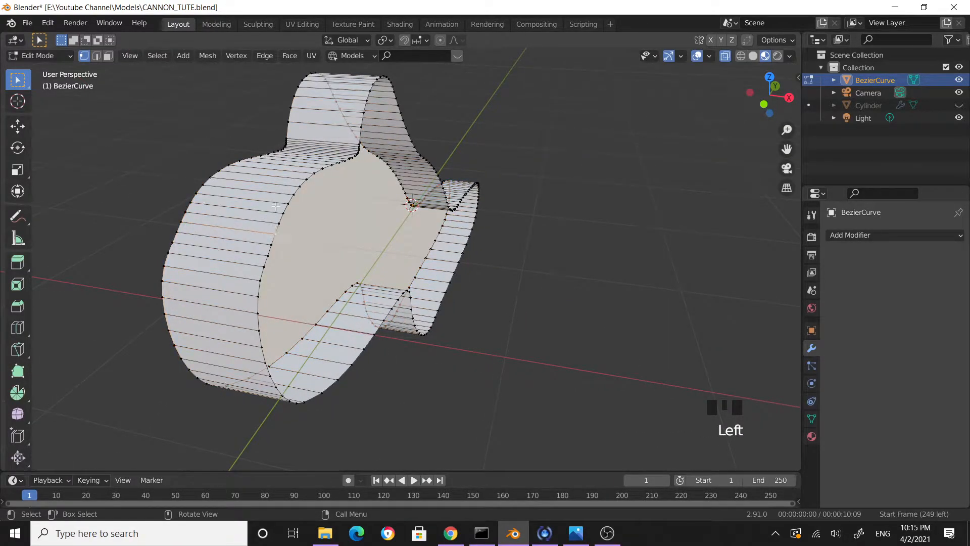
pyautogui.click(96, 56)
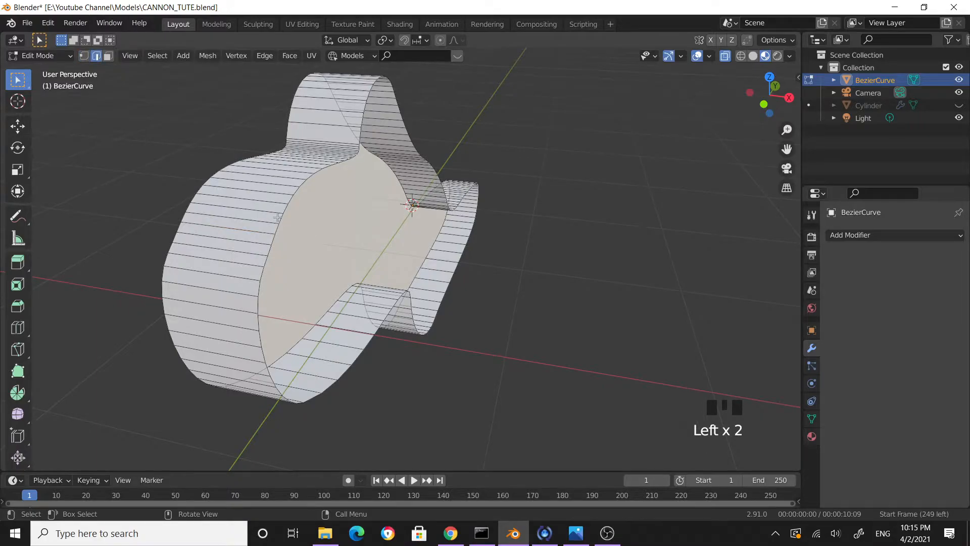
pyautogui.keyDown('alt'); pyautogui.click(334, 229); pyautogui.keyUp('alt')
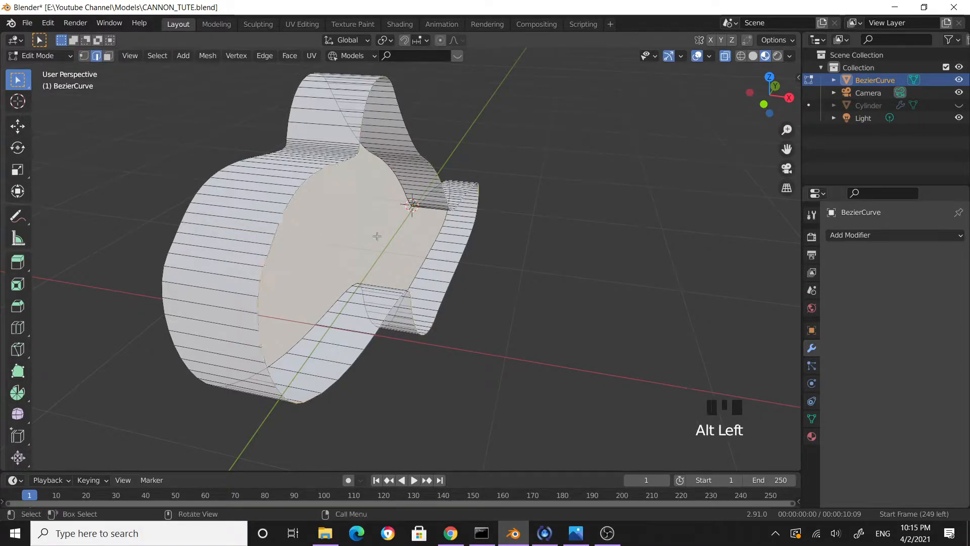
pyautogui.moveTo(526, 263); pyautogui.dragTo(532, 319, button='middle')
pyautogui.click(568, 199)
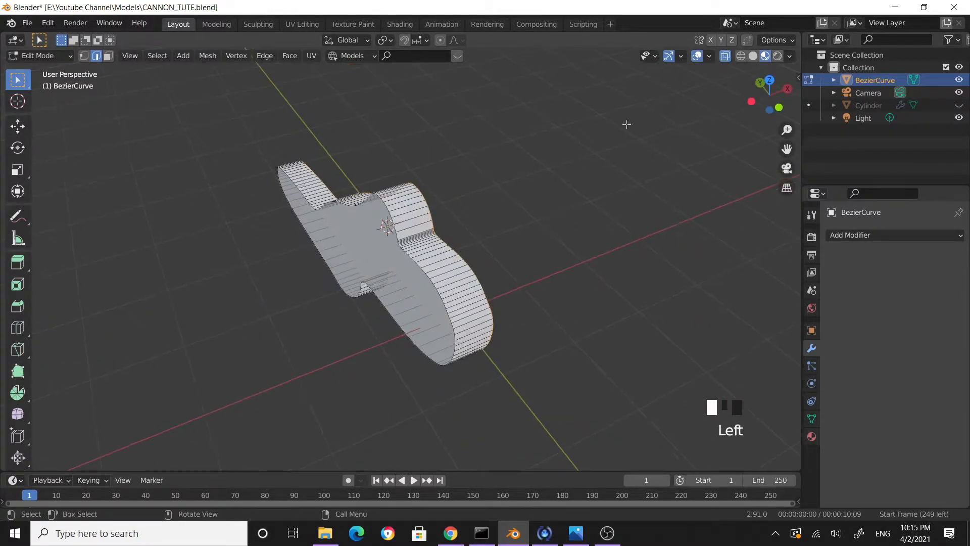
# Step: Turn off X-ray display and check the filled faces on both sides of the support
pyautogui.click(726, 57)
pyautogui.click(581, 291)
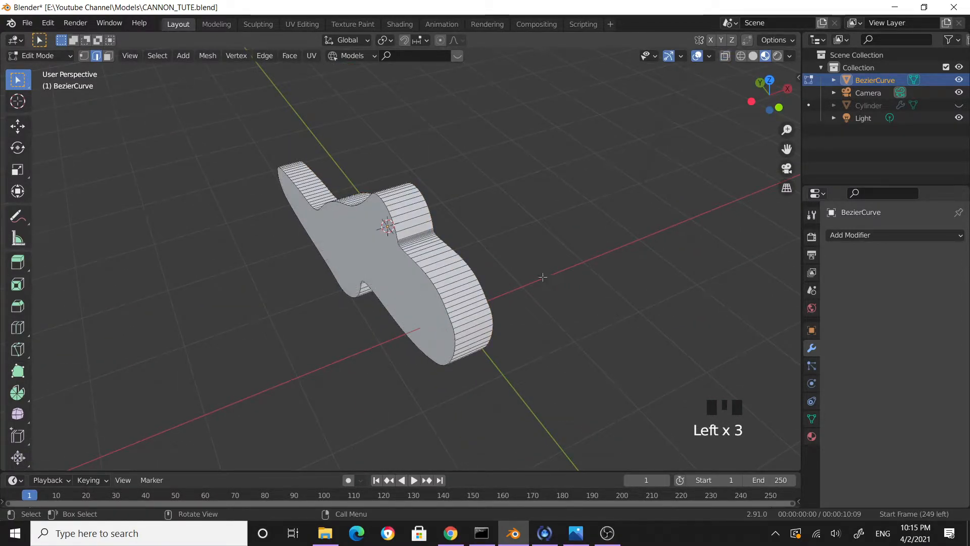
pyautogui.moveTo(545, 277); pyautogui.dragTo(448, 271, button='middle')
pyautogui.scroll(2, 402, 263)
pyautogui.click(328, 226)
pyautogui.scroll(-2, 553, 277)
pyautogui.moveTo(552, 277); pyautogui.dragTo(557, 277, button='middle')
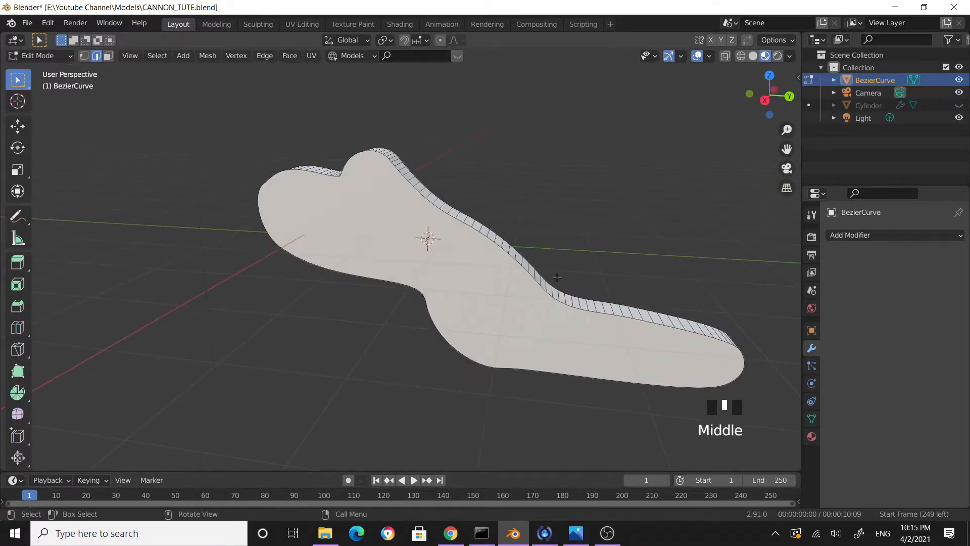
# Step: In face selection, select the large side face of the support and inset it by about 0.15 m
pyautogui.click(107, 57)
pyautogui.click(530, 324)
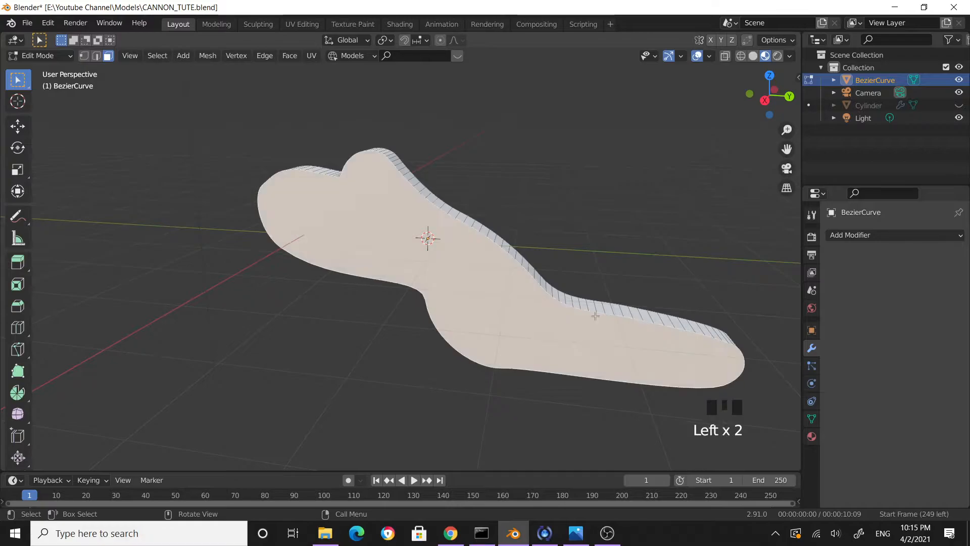
pyautogui.moveTo(596, 309); pyautogui.dragTo(621, 310, button='middle')
pyautogui.press('i')
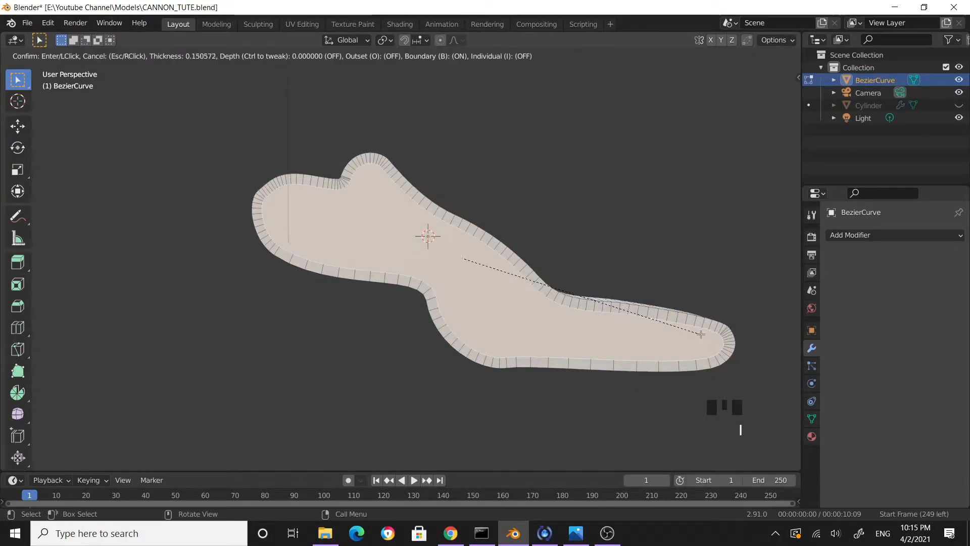
pyautogui.click(700, 334)
# Step: Select the large face on the opposite side of the support and inset it by about 0.22 m
pyautogui.moveTo(700, 334); pyautogui.dragTo(555, 337, button='middle')
pyautogui.click(555, 337)
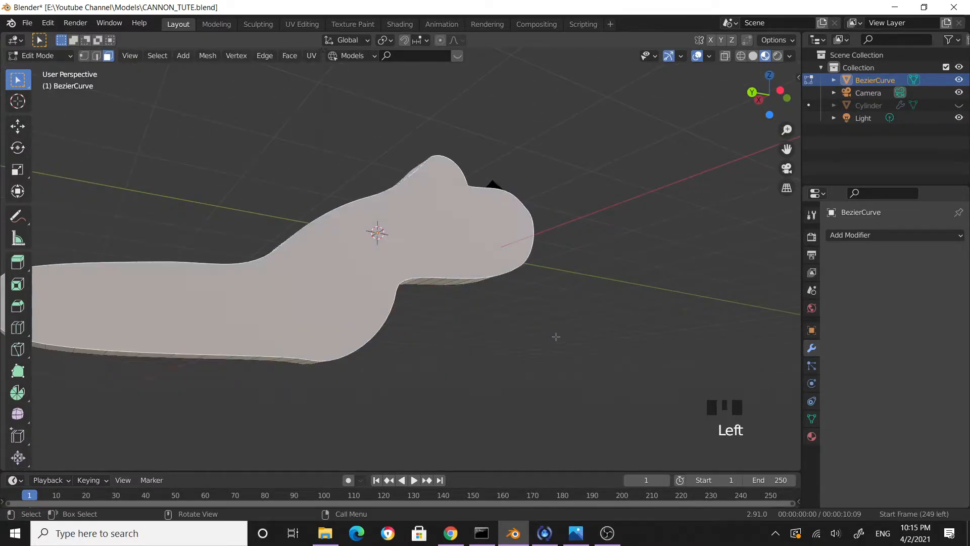
pyautogui.press('i')
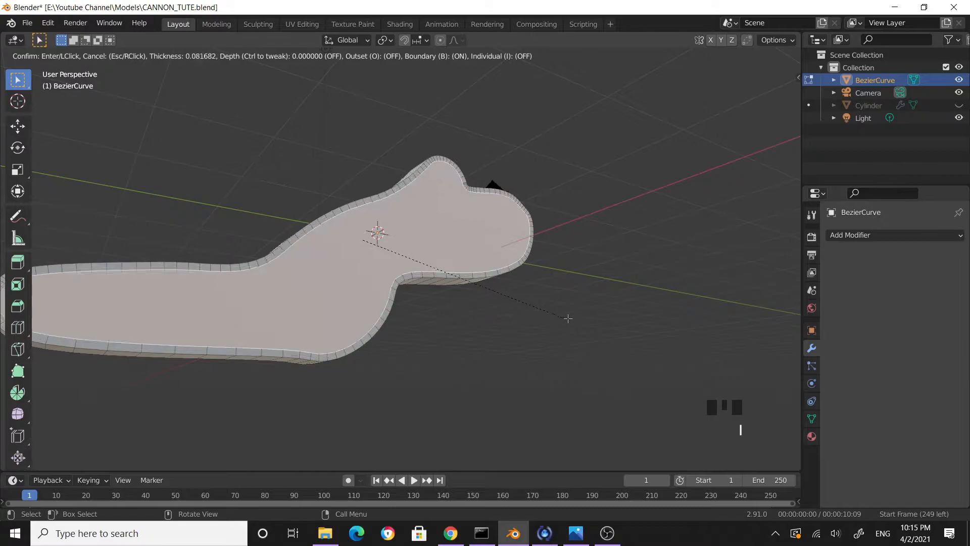
pyautogui.click(520, 340)
# Step: Extrude the newly inset side face slightly inward along the global X axis to form a recess
pyautogui.moveTo(520, 340); pyautogui.dragTo(596, 354, button='middle')
pyautogui.scroll(-3, 591, 356)
pyautogui.press('e')
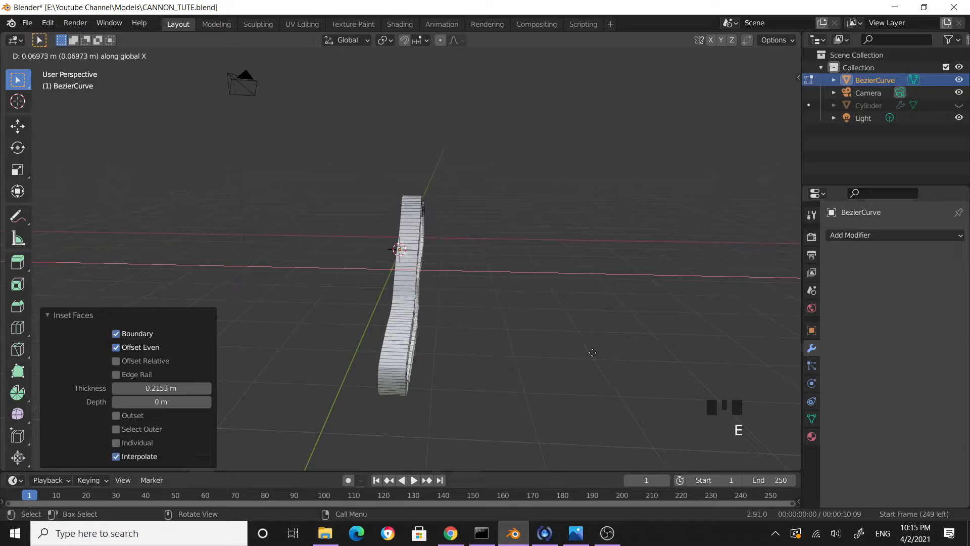
pyautogui.click(586, 353)
# Step: Select the inset face on the other side of the support and extrude it inward along global X, then deselect
pyautogui.moveTo(559, 351); pyautogui.dragTo(508, 287, button='middle')
pyautogui.scroll(3, 480, 312)
pyautogui.click(507, 286)
pyautogui.moveTo(418, 234); pyautogui.dragTo(524, 345, button='middle')
pyautogui.press('e')
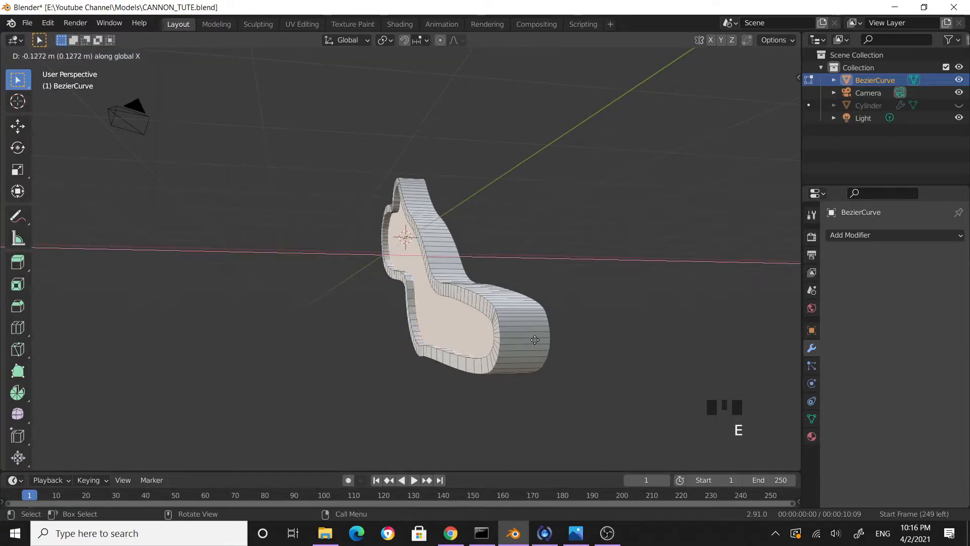
pyautogui.click(507, 360)
pyautogui.click(456, 392)
# Step: Check the recessed sides, return to Object Mode and unhide the cannon barrel
pyautogui.moveTo(456, 392); pyautogui.dragTo(525, 319, button='middle')
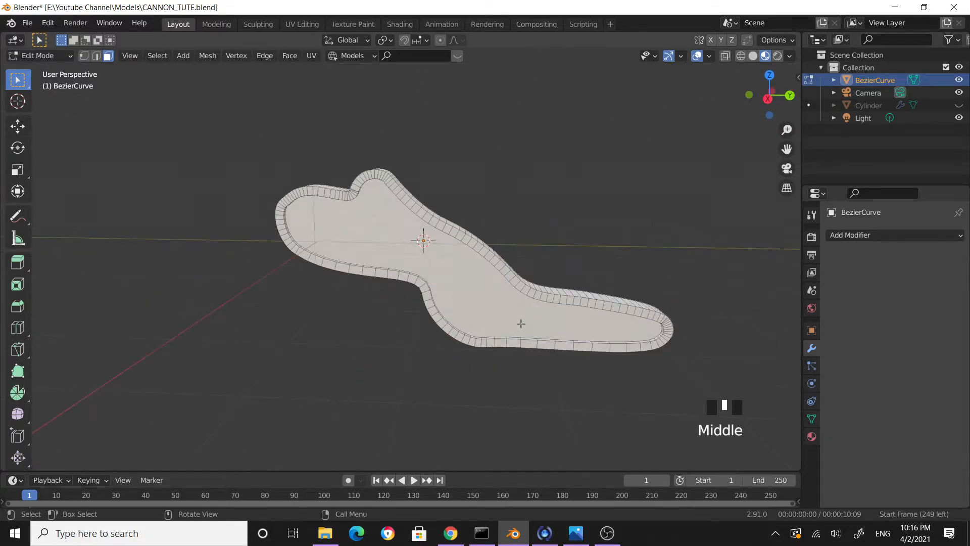
pyautogui.scroll(3, 525, 318)
pyautogui.moveTo(620, 342); pyautogui.dragTo(566, 264, button='middle')
pyautogui.scroll(-3, 630, 272)
pyautogui.press('Tab')
pyautogui.hotkey('alt', 'h')
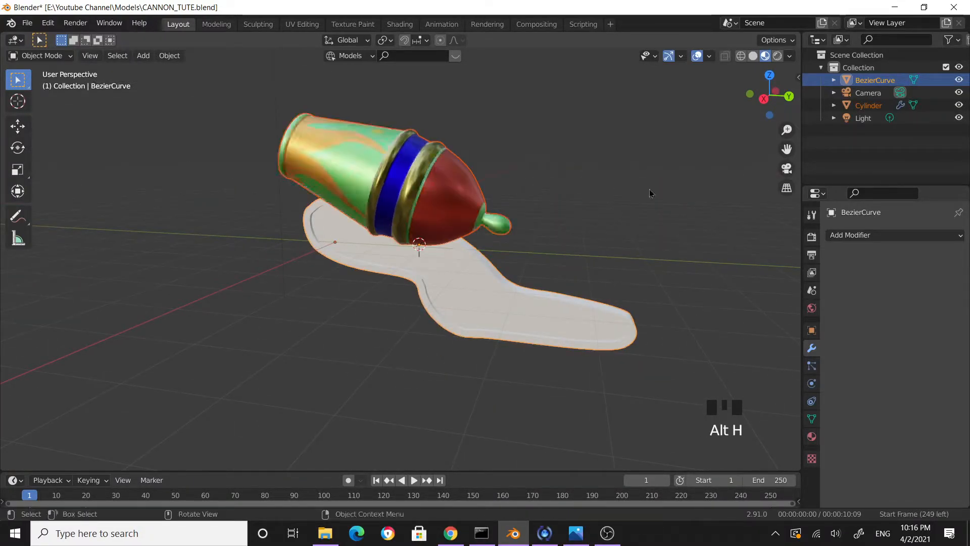
# Step: Select only the support and move it about -1.66 m along the global X axis, out beside the barrel
pyautogui.moveTo(618, 216); pyautogui.dragTo(353, 325, button='middle')
pyautogui.click(353, 325)
pyautogui.moveTo(417, 354); pyautogui.dragTo(526, 352, button='middle')
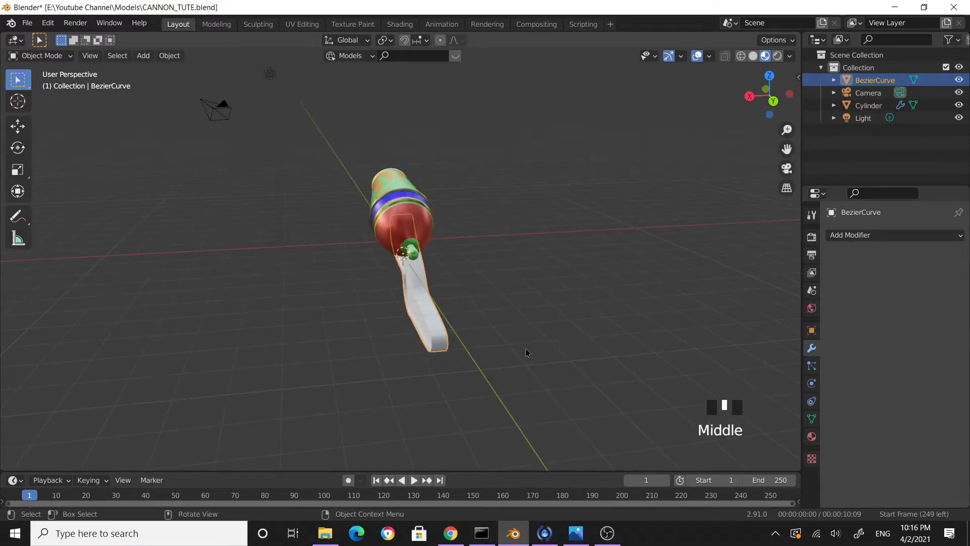
pyautogui.press('g')
pyautogui.press('x')
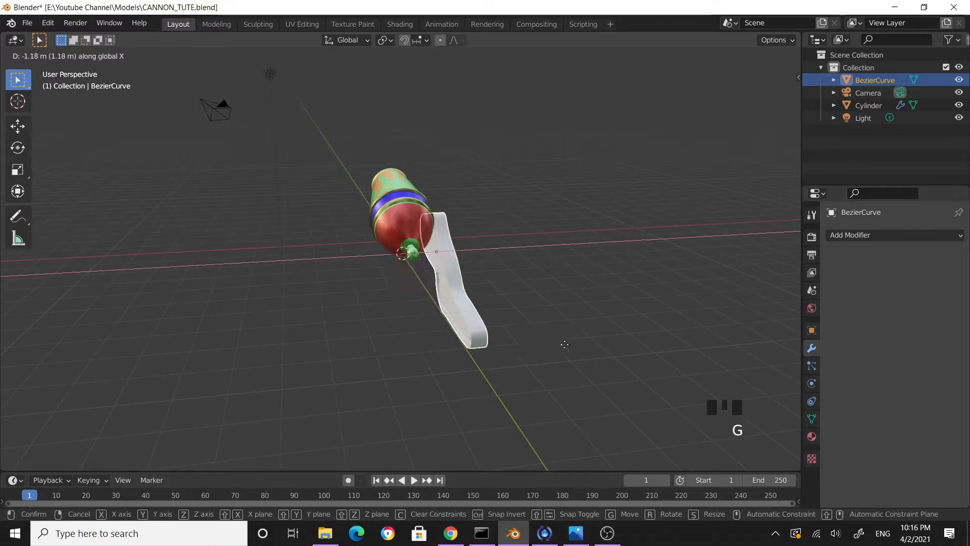
pyautogui.click(564, 349)
pyautogui.moveTo(559, 353); pyautogui.dragTo(488, 305, button='middle')
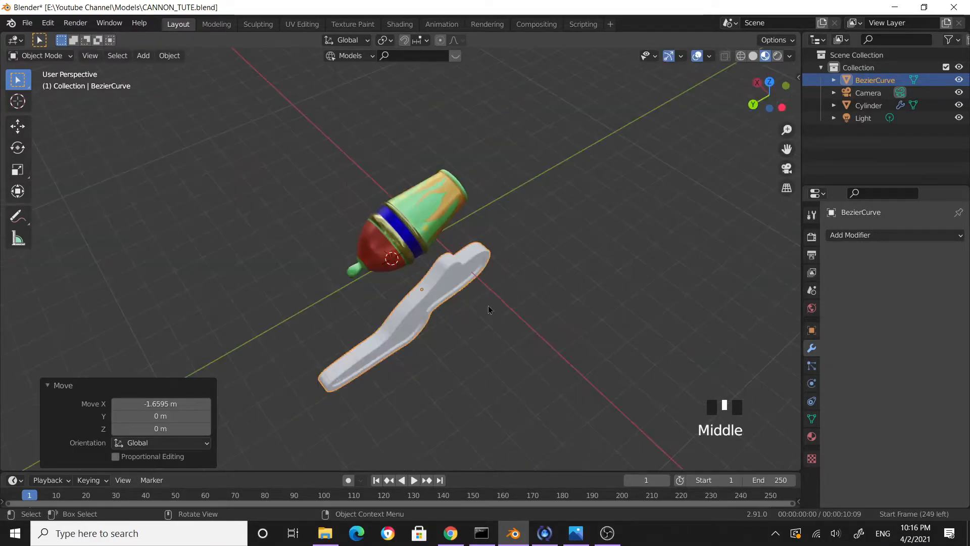
# Step: In top view, move the support closer to the barrel, about 0.48 m in X and 0.08 m in Y
pyautogui.scroll(3, 510, 313)
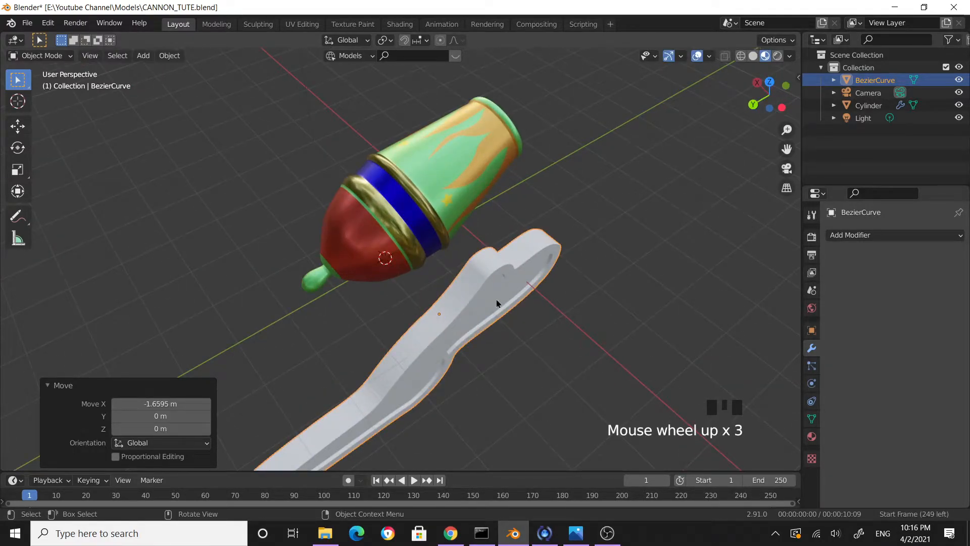
pyautogui.press('KP_7')
pyautogui.scroll(1, 451, 261)
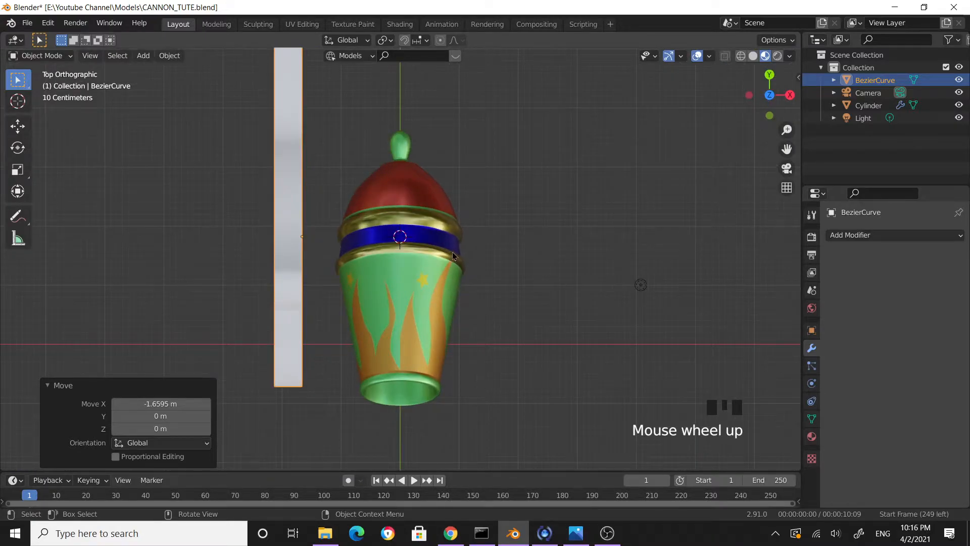
pyautogui.press('g')
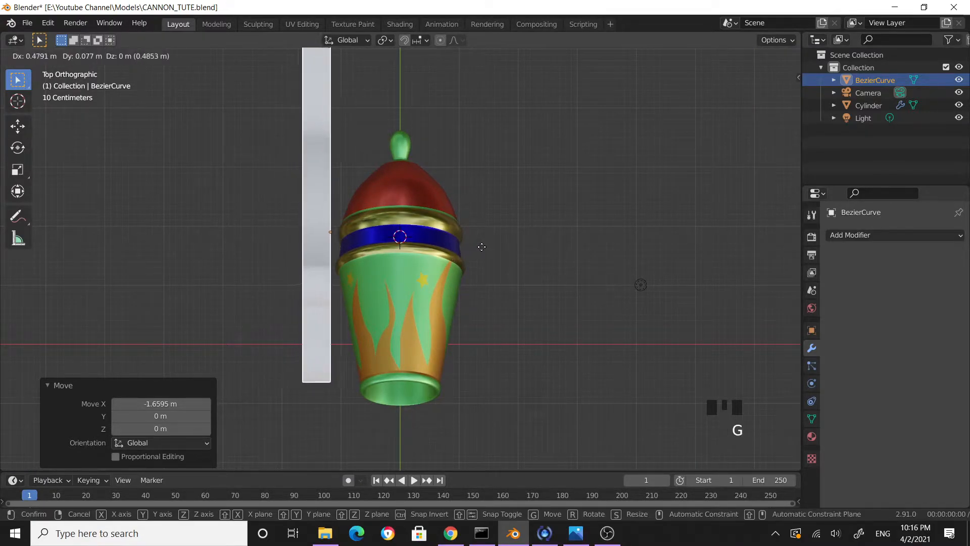
pyautogui.click(480, 247)
# Step: Check the support's placement against the barrel and apply the scale of both the support and the barrel
pyautogui.moveTo(479, 247); pyautogui.dragTo(331, 161, button='middle')
pyautogui.scroll(3, 430, 284)
pyautogui.moveTo(430, 283); pyautogui.dragTo(450, 262, button='middle')
pyautogui.scroll(-3, 409, 307)
pyautogui.scroll(-3, 529, 333)
pyautogui.click(494, 300)
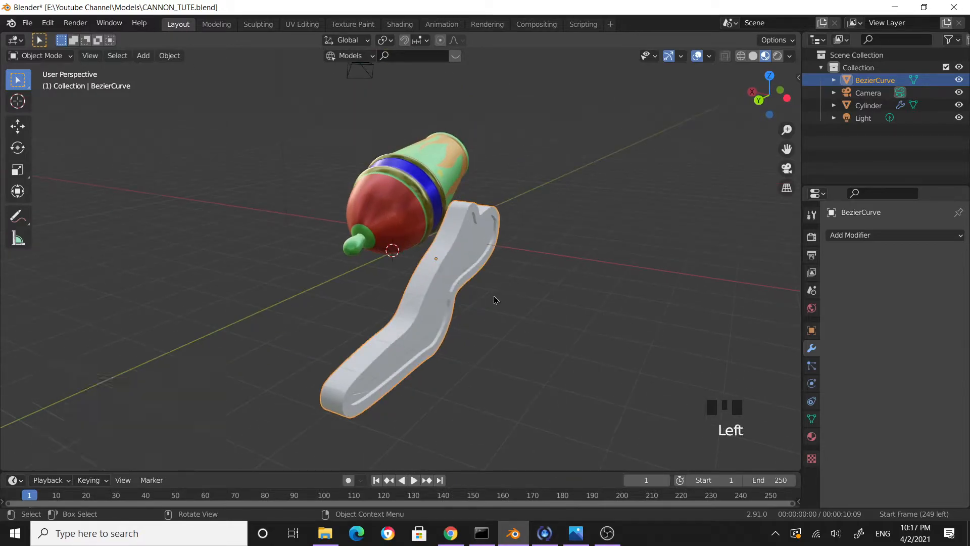
pyautogui.hotkey('ctrl', 'a')
pyautogui.click(494, 300)
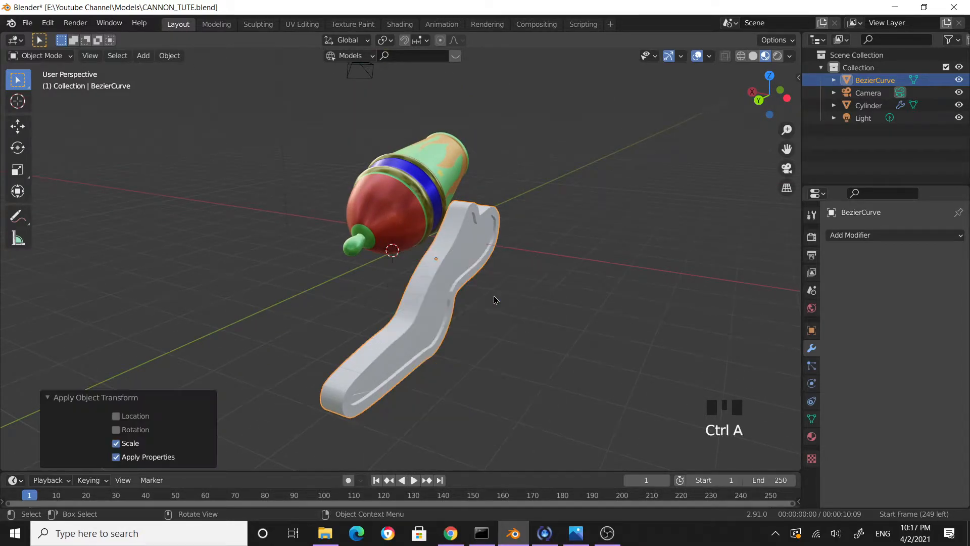
pyautogui.click(438, 197)
pyautogui.hotkey('ctrl', 'a')
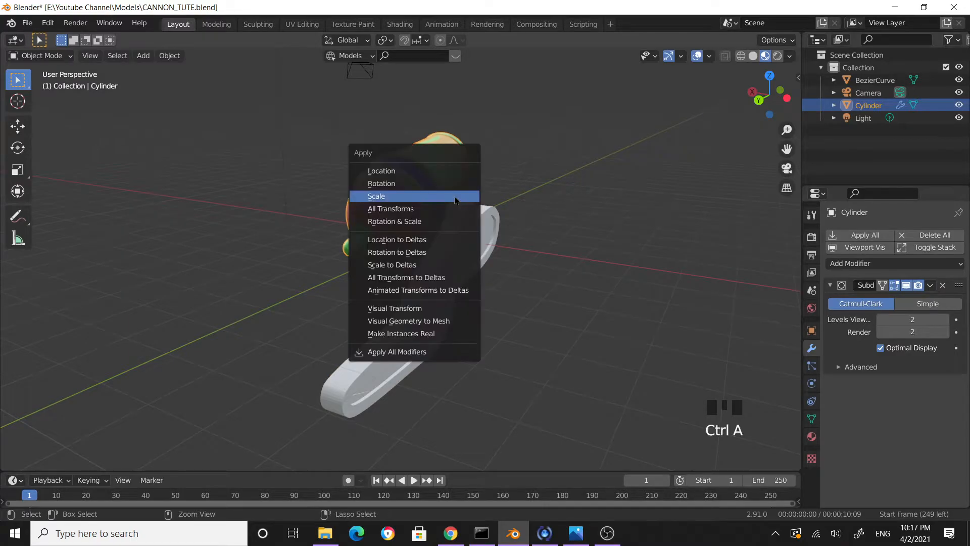
pyautogui.click(455, 198)
# Step: Select only the carriage support and add a Mirror modifier on X with the cannon barrel (Cylinder) as mirror object
pyautogui.click(447, 270)
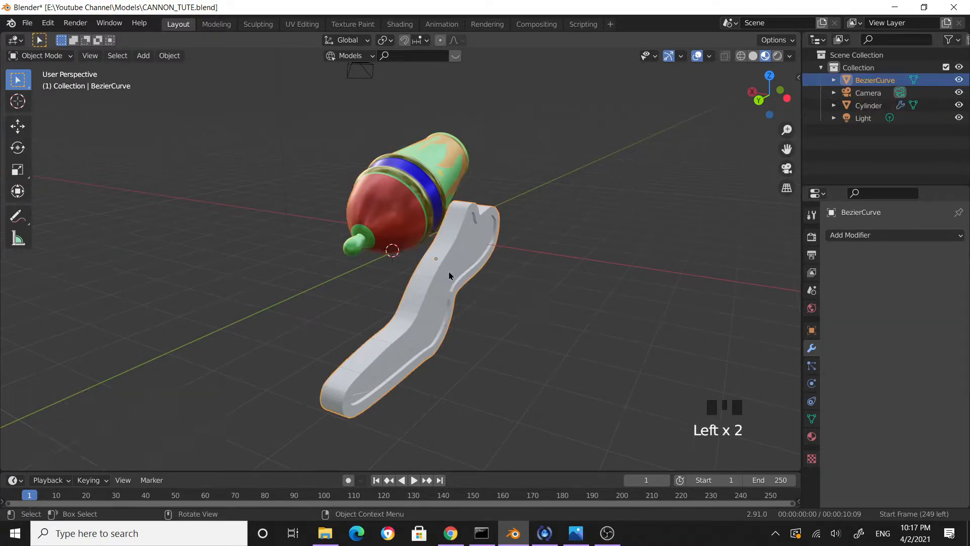
pyautogui.moveTo(466, 281)
pyautogui.mouseDown(button='middle')
pyautogui.moveTo(557, 297)
pyautogui.moveTo(457, 278)
pyautogui.mouseUp(button='middle')
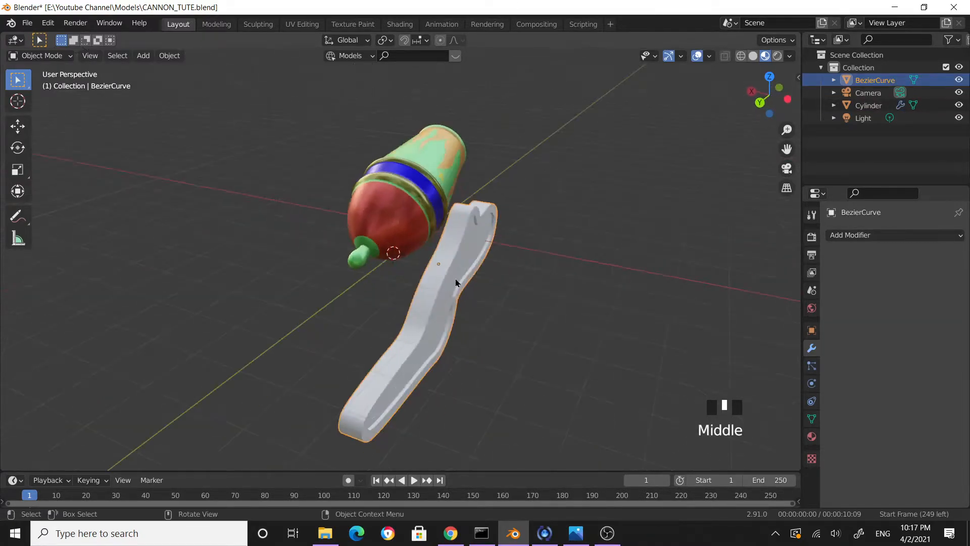
pyautogui.click(466, 268)
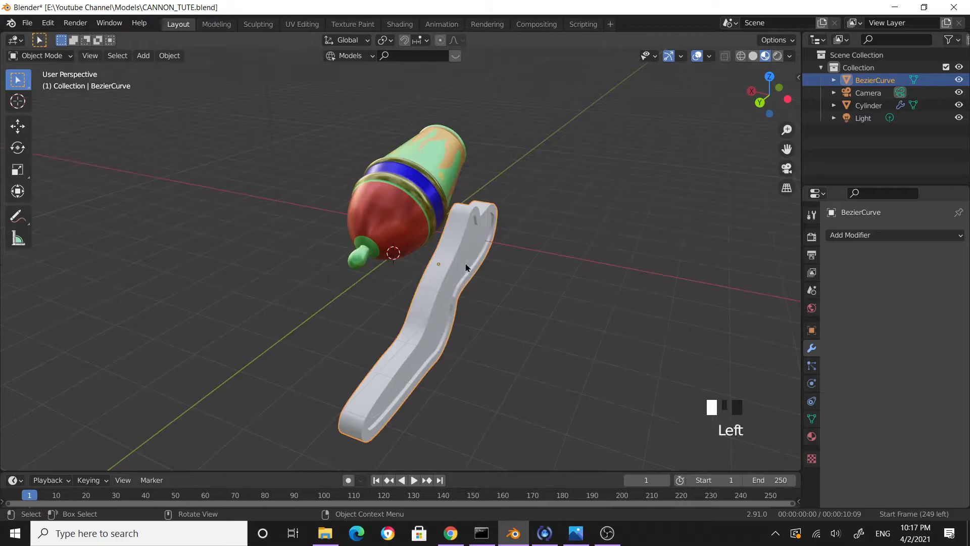
pyautogui.click(816, 352)
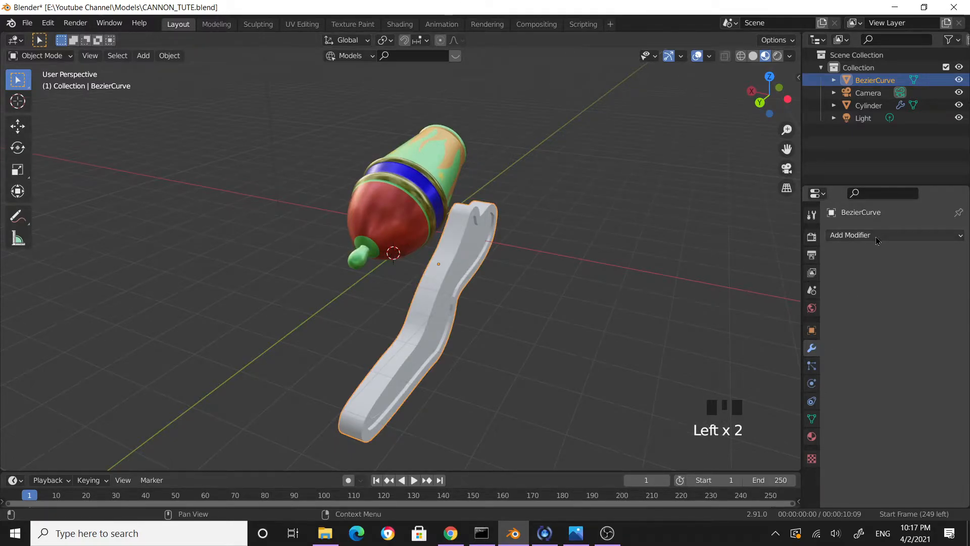
pyautogui.click(854, 235)
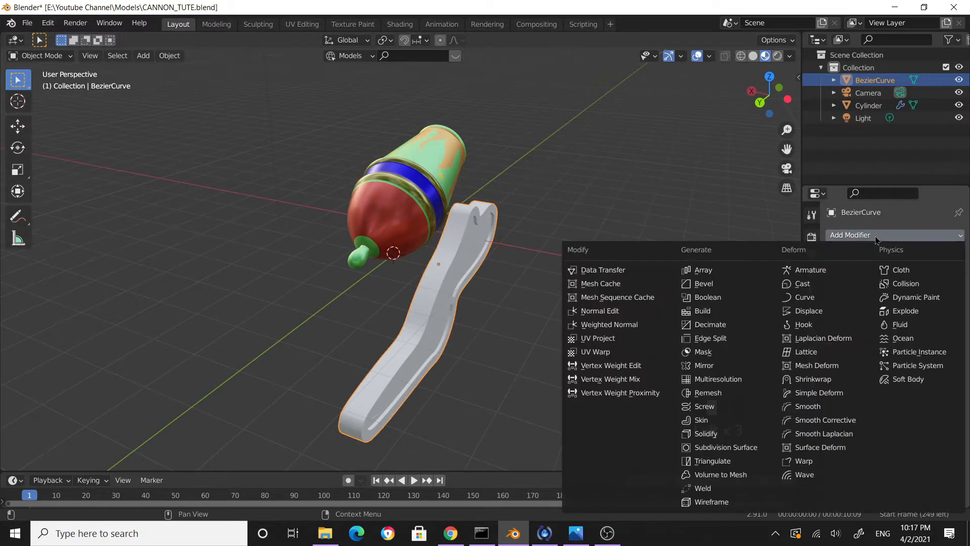
pyautogui.click(714, 365)
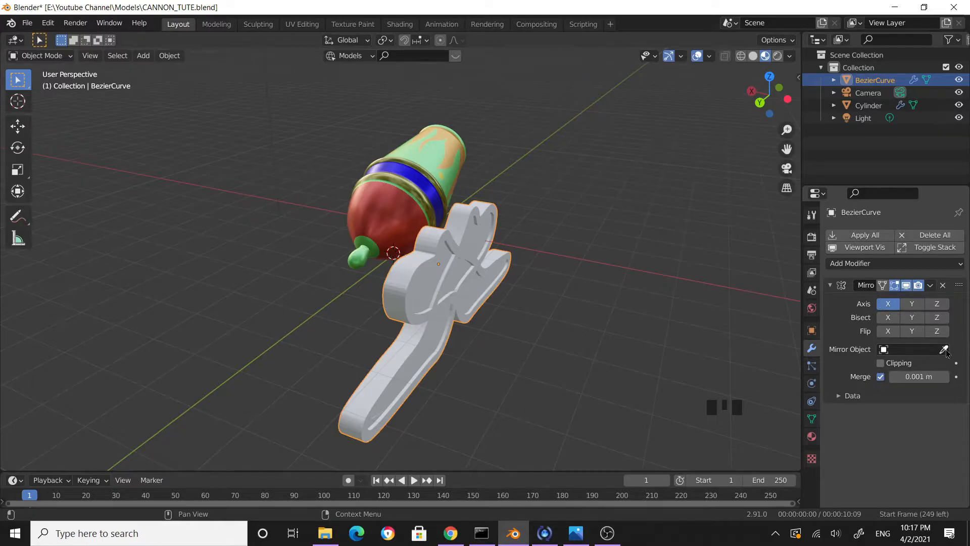
pyautogui.click(944, 350)
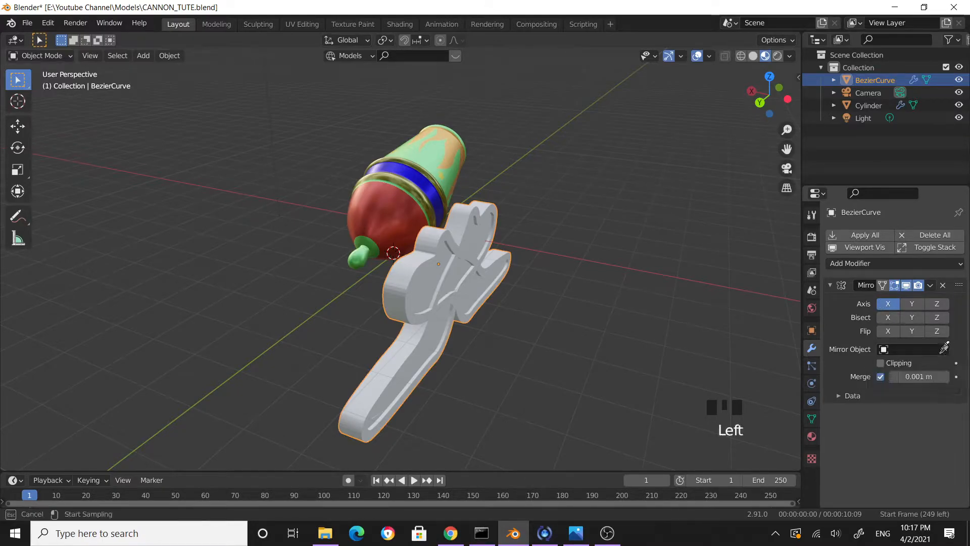
pyautogui.click(427, 195)
# Step: Examine the original and mirrored supports on both sides of the barrel from the front and the sides
pyautogui.scroll(-3, 471, 237)
pyautogui.moveTo(471, 238); pyautogui.dragTo(369, 206, button='middle')
pyautogui.moveTo(477, 307); pyautogui.dragTo(503, 184, button='middle')
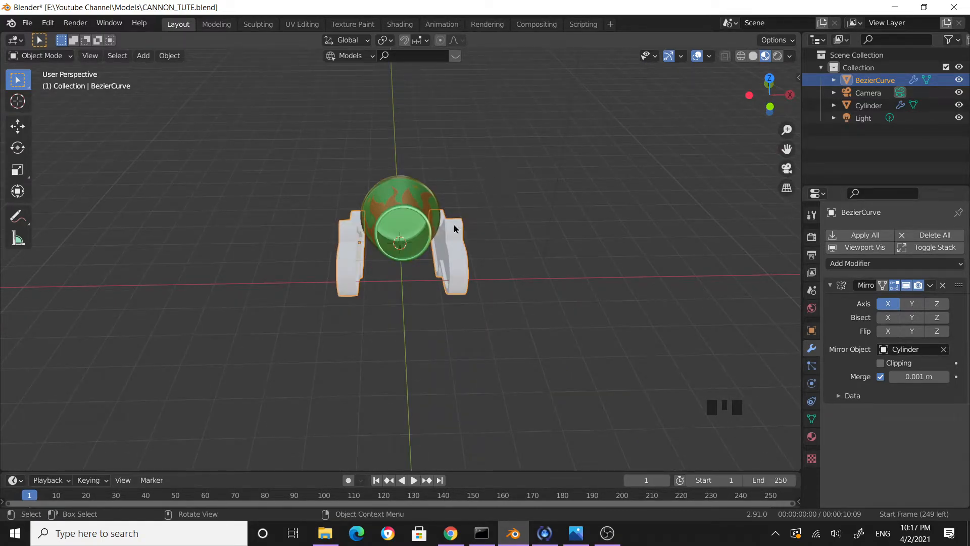
pyautogui.scroll(3, 456, 229)
pyautogui.moveTo(388, 224); pyautogui.dragTo(217, 225, button='middle')
pyautogui.click(557, 314)
pyautogui.click(475, 281)
pyautogui.scroll(2, 394, 244)
pyautogui.moveTo(394, 245); pyautogui.dragTo(417, 296, button='middle')
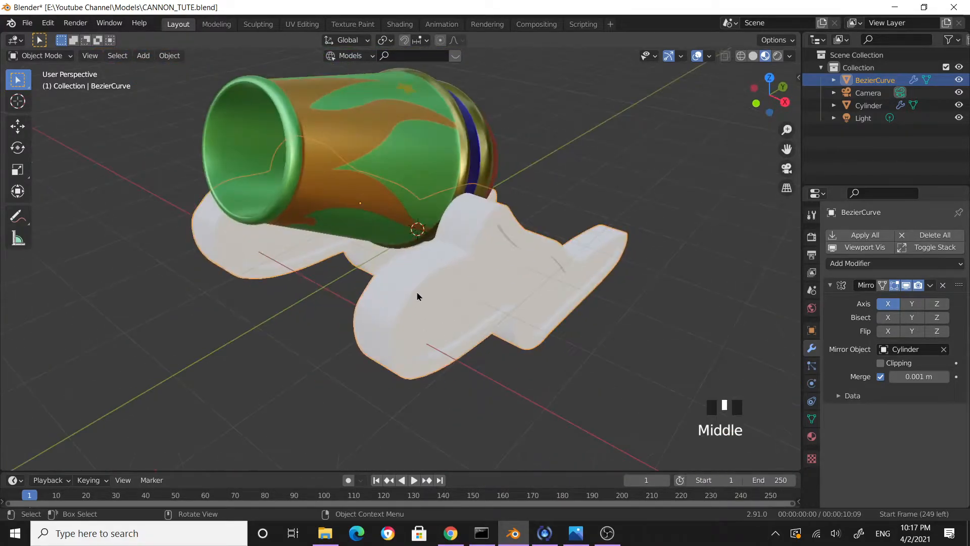
pyautogui.moveTo(507, 299); pyautogui.dragTo(507, 296, button='middle')
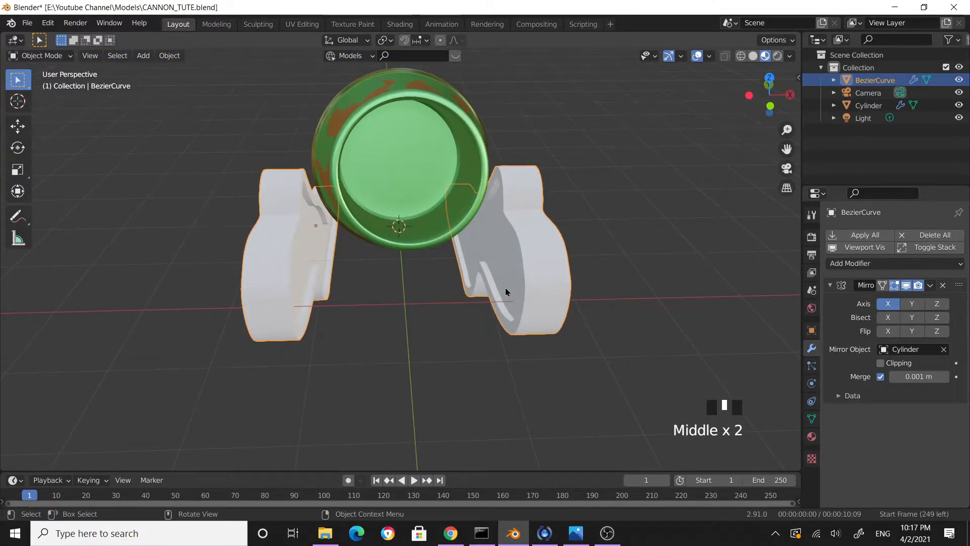
pyautogui.moveTo(570, 282); pyautogui.dragTo(487, 256, button='middle')
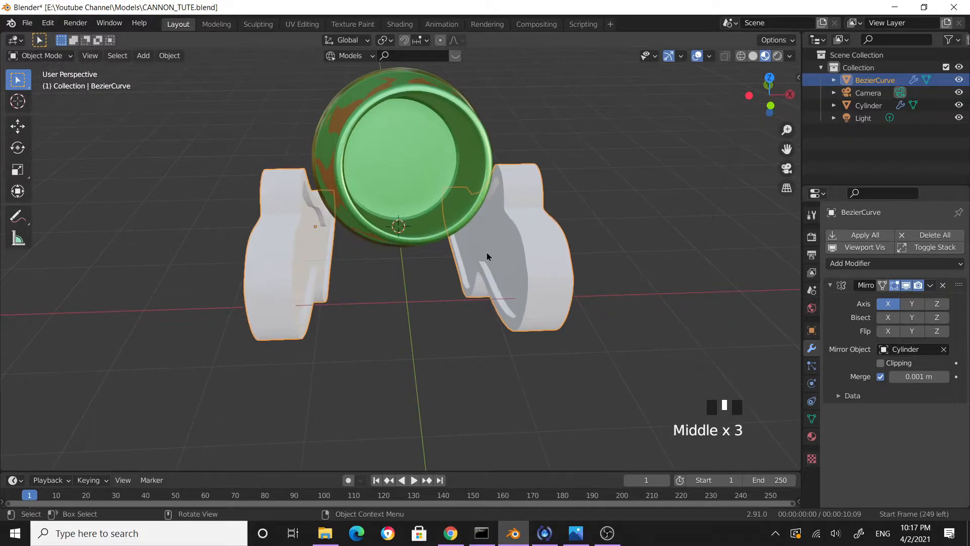
# Step: Shade the carriage supports smooth and enable Auto Smooth at 30° for their normals
pyautogui.click(180, 60)
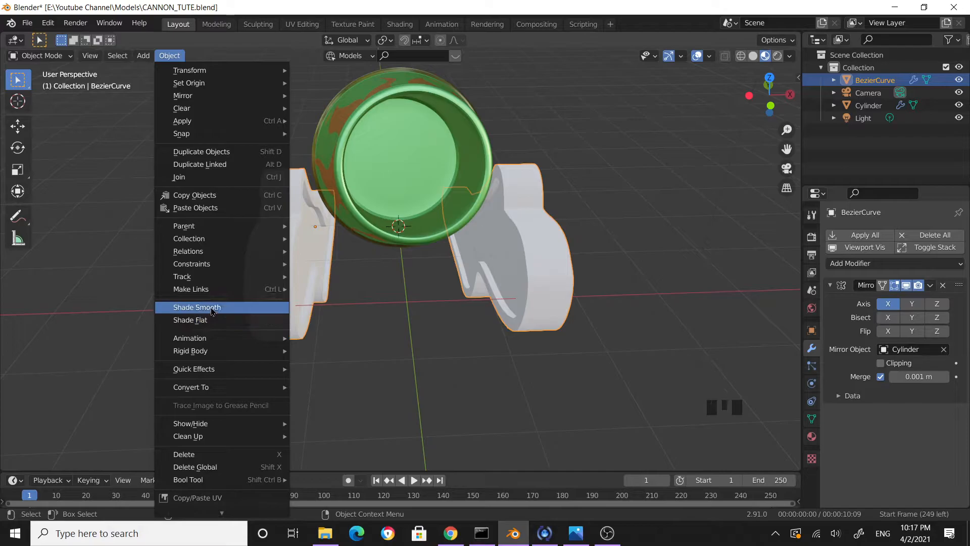
pyautogui.moveTo(554, 323); pyautogui.dragTo(449, 297, button='middle')
pyautogui.moveTo(524, 313); pyautogui.dragTo(541, 294, button='middle')
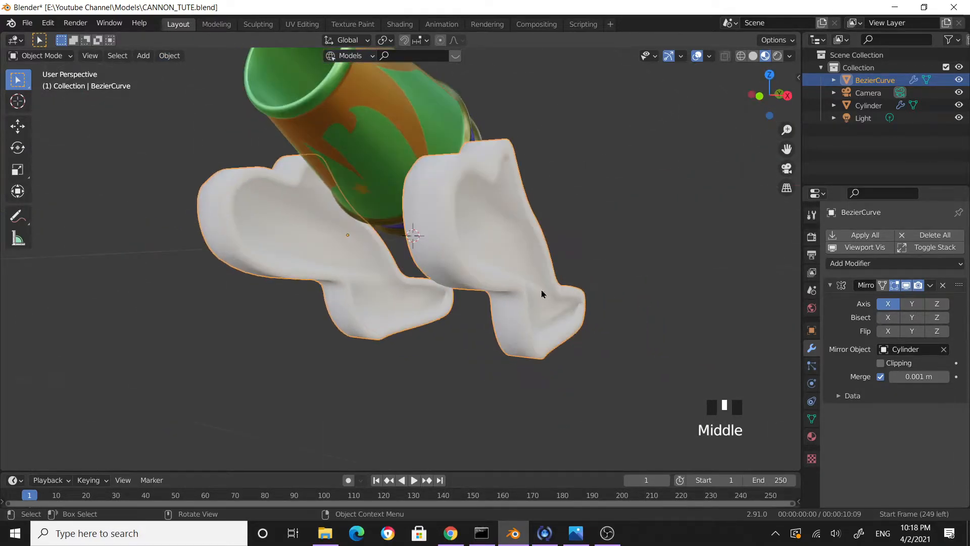
pyautogui.click(811, 419)
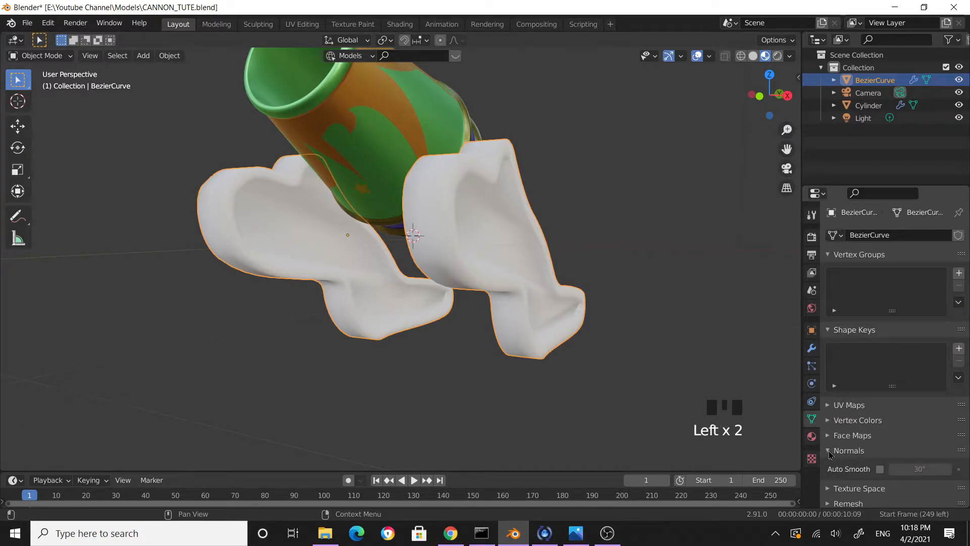
pyautogui.click(880, 469)
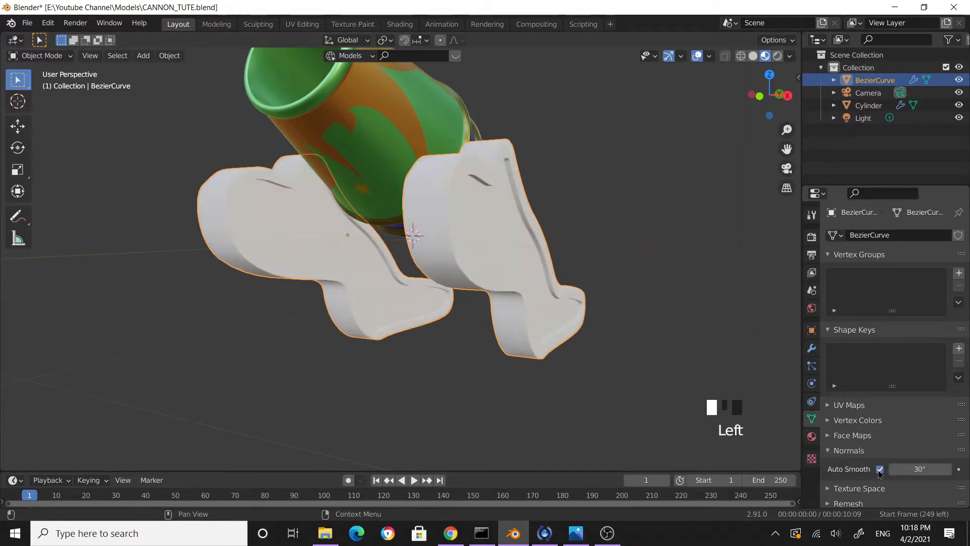
pyautogui.moveTo(672, 353)
pyautogui.mouseDown(button='middle')
pyautogui.moveTo(548, 340)
pyautogui.moveTo(411, 359)
pyautogui.moveTo(410, 332)
pyautogui.moveTo(516, 320)
pyautogui.moveTo(552, 329)
pyautogui.moveTo(537, 338)
pyautogui.moveTo(485, 314)
pyautogui.moveTo(500, 301)
pyautogui.moveTo(584, 292)
pyautogui.moveTo(439, 317)
pyautogui.mouseUp(button='middle')
pyautogui.scroll(3, 529, 325)
pyautogui.scroll(-3, 489, 313)
# Step: Enter Edit Mode on the support and select the loop of rim faces around its outer recessed side
pyautogui.click(586, 296)
pyautogui.press('Tab')
pyautogui.moveTo(291, 317); pyautogui.dragTo(367, 310, button='middle')
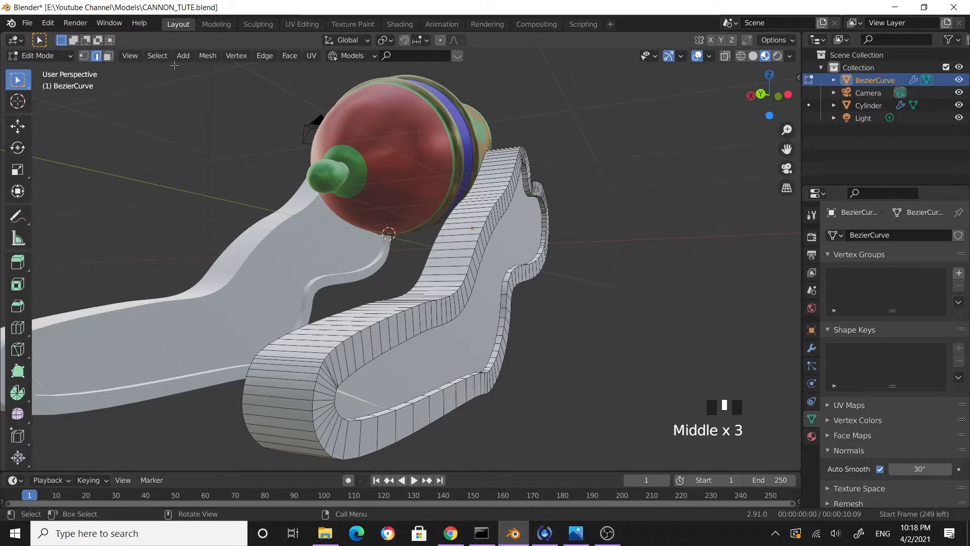
pyautogui.click(107, 55)
pyautogui.scroll(2, 414, 357)
pyautogui.moveTo(414, 357); pyautogui.dragTo(367, 330, button='middle')
pyautogui.scroll(-1, 367, 330)
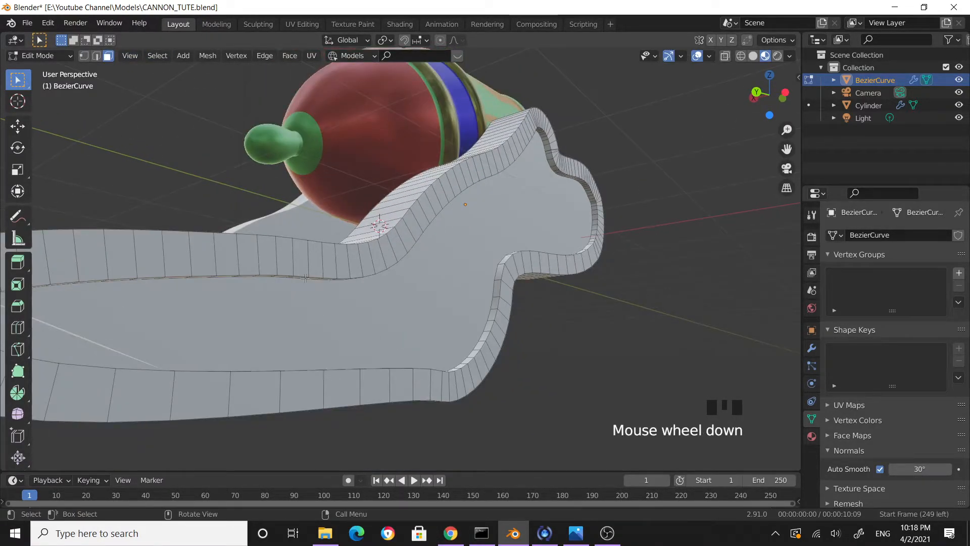
pyautogui.keyDown('alt'); pyautogui.click(294, 259); pyautogui.keyUp('alt')
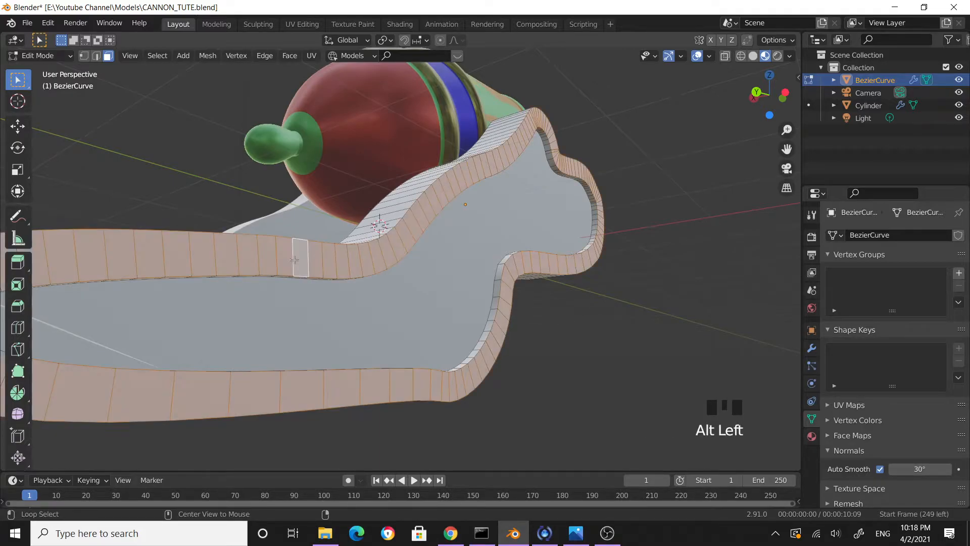
pyautogui.click(301, 239)
pyautogui.keyDown('alt'); pyautogui.click(298, 243); pyautogui.keyUp('alt')
pyautogui.keyDown('alt'); pyautogui.click(310, 252); pyautogui.keyUp('alt')
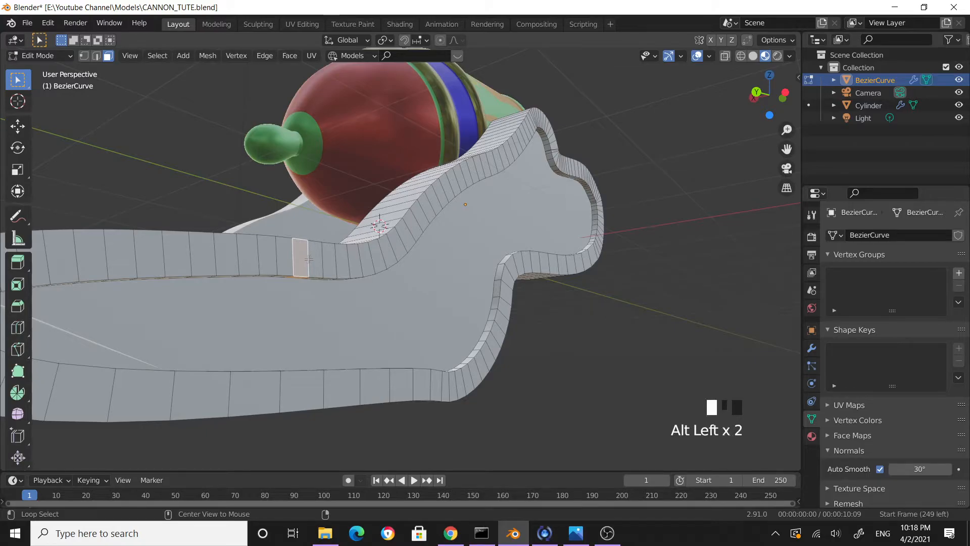
pyautogui.moveTo(404, 293); pyautogui.dragTo(524, 353, button='middle')
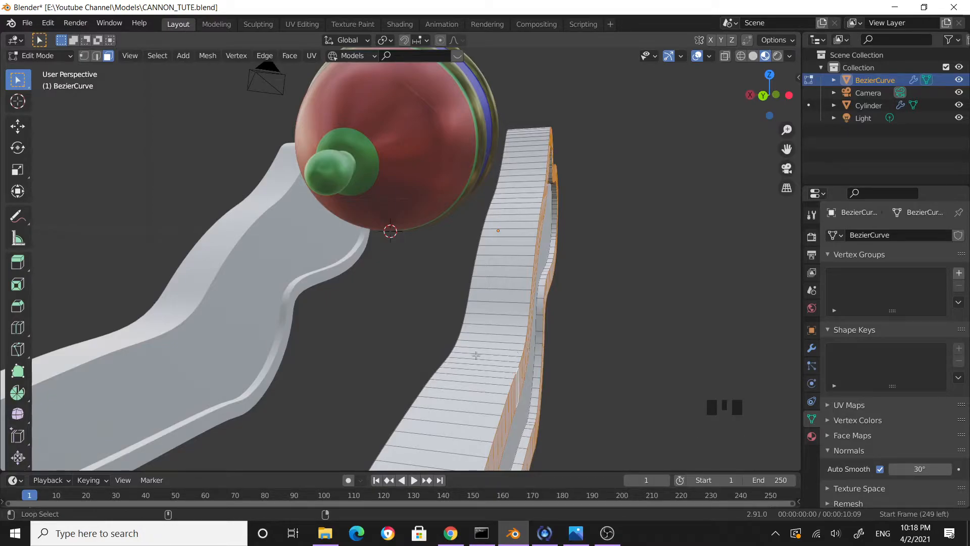
# Step: Add the face loop around the support's thickness and the rim faces on its inner side to the selection
pyautogui.keyDown('alt'); pyautogui.keyDown('shift'); pyautogui.click(493, 342); pyautogui.keyUp('shift'); pyautogui.keyUp('alt')
pyautogui.moveTo(494, 342); pyautogui.dragTo(352, 309, button='middle')
pyautogui.scroll(3, 351, 309)
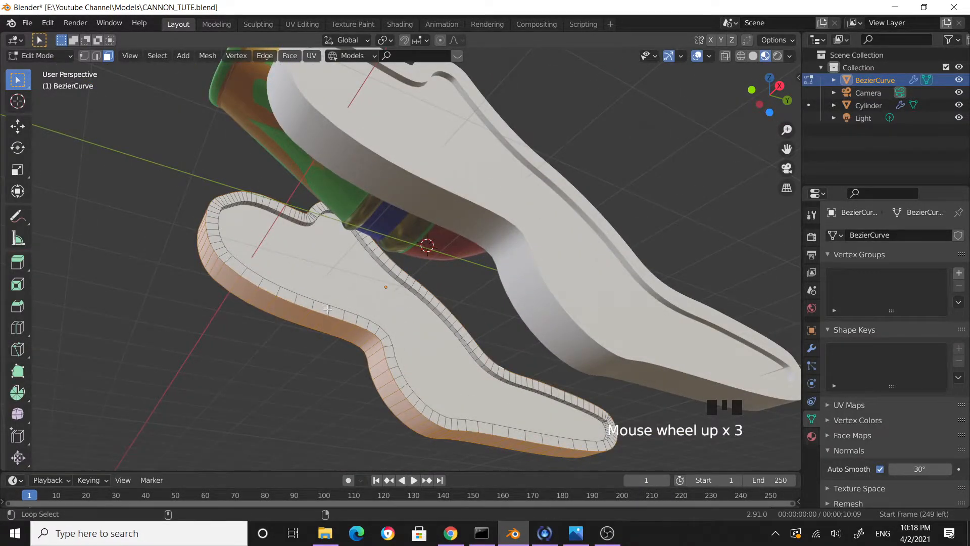
pyautogui.keyDown('alt'); pyautogui.keyDown('shift'); pyautogui.click(328, 308); pyautogui.keyUp('shift'); pyautogui.keyUp('alt')
pyautogui.scroll(-2, 293, 380)
pyautogui.moveTo(293, 380); pyautogui.dragTo(505, 381, button='middle')
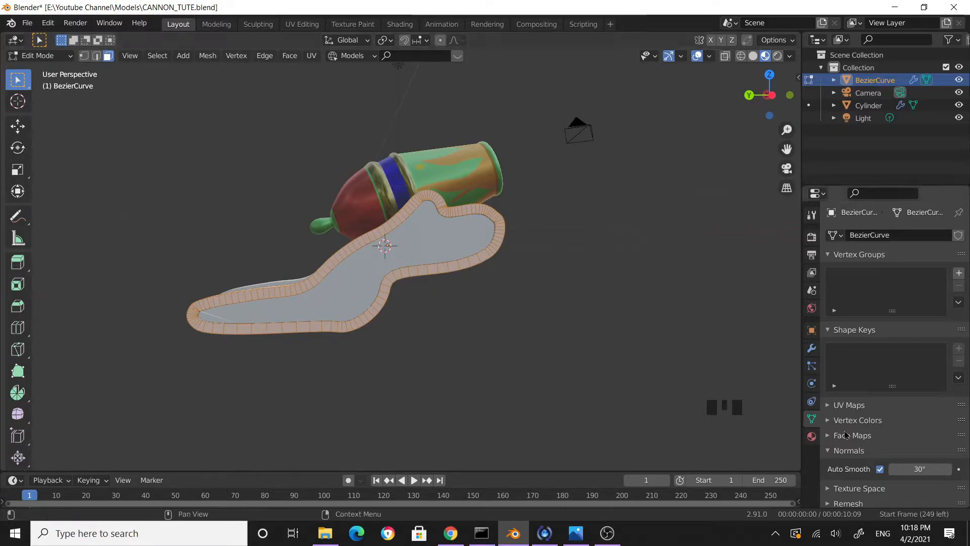
# Step: Create a new material named "metal" on the support and assign it to the selected rim and edge faces
pyautogui.click(812, 436)
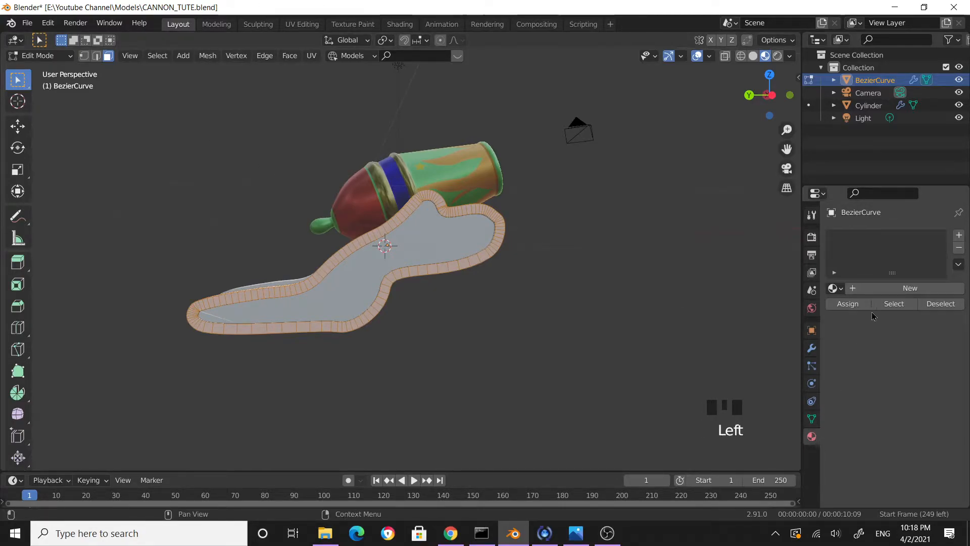
pyautogui.click(915, 290)
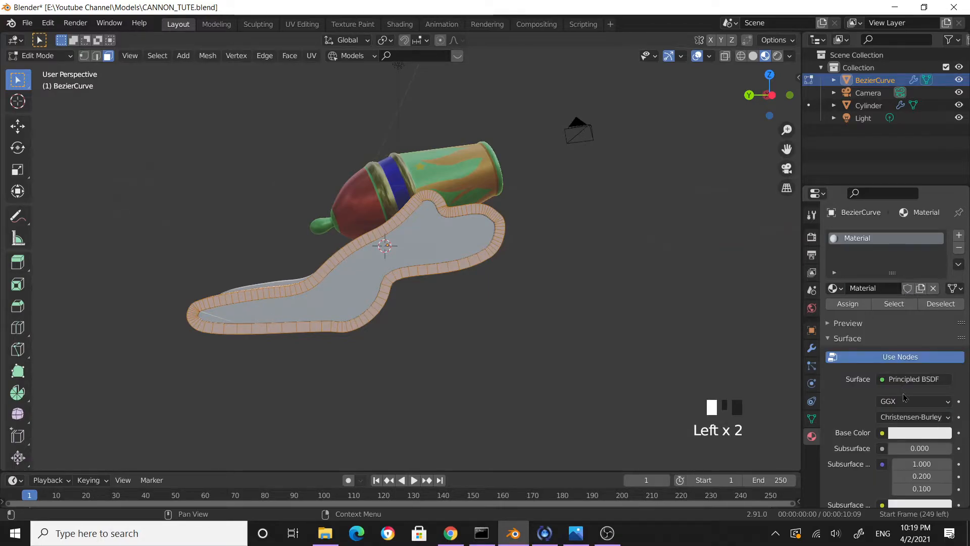
pyautogui.doubleClick(863, 235)
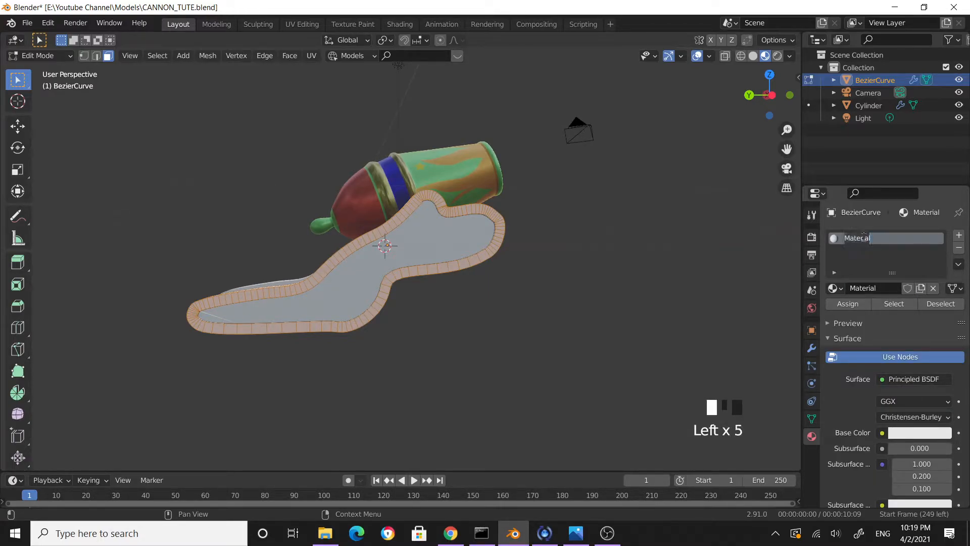
pyautogui.write('metal')
pyautogui.click(854, 305)
# Step: Darken the metal material's base color to a grey with value 0.711 and set Metallic to 1.000
pyautogui.click(927, 434)
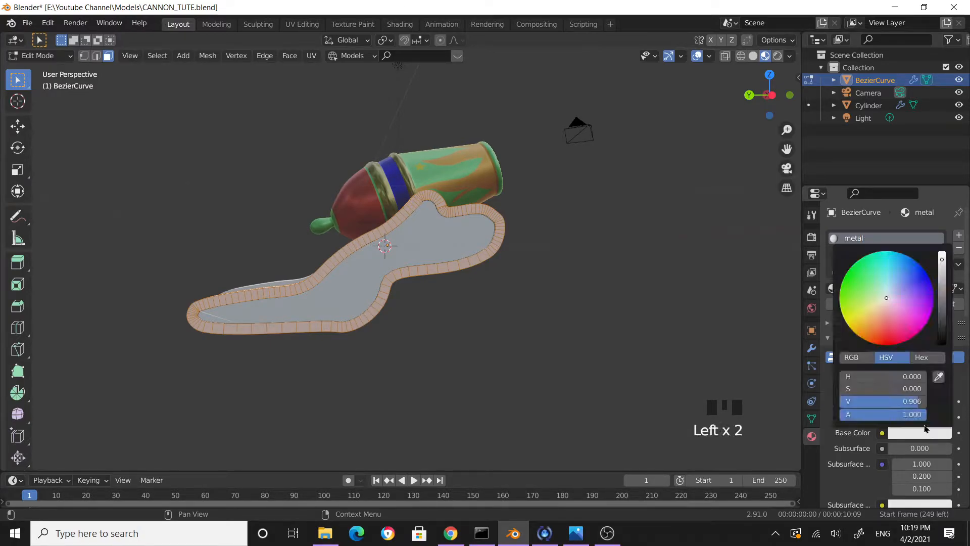
pyautogui.moveTo(942, 268); pyautogui.dragTo(942, 278)
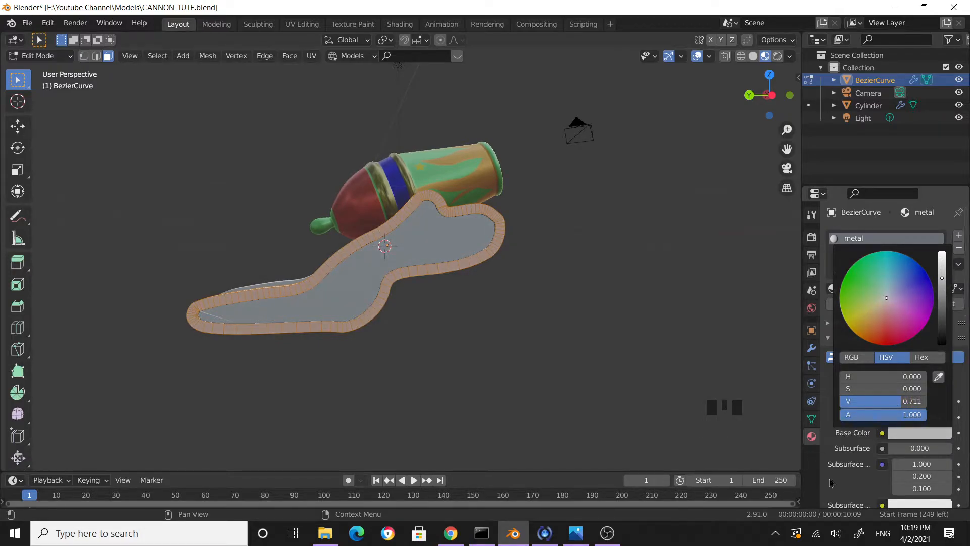
pyautogui.scroll(-5, 884, 382)
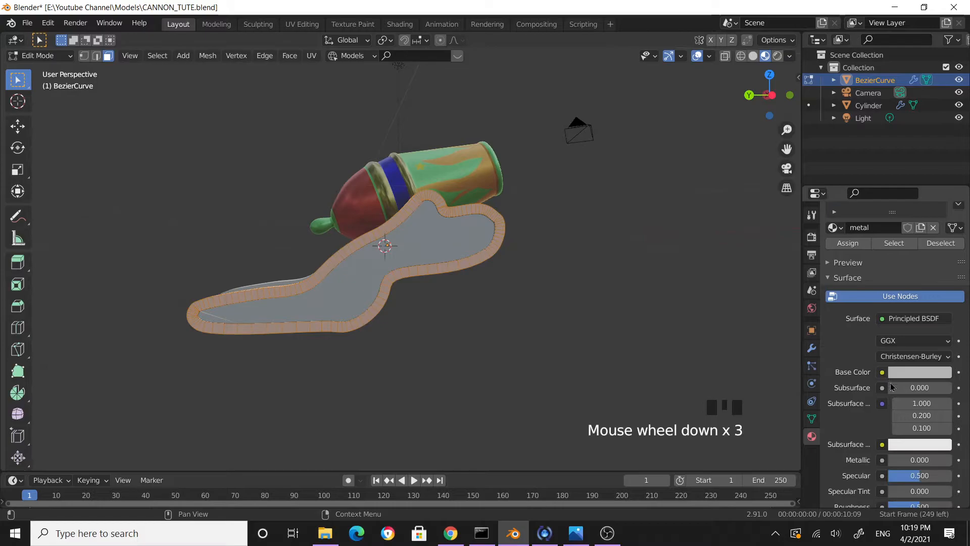
pyautogui.click(894, 422)
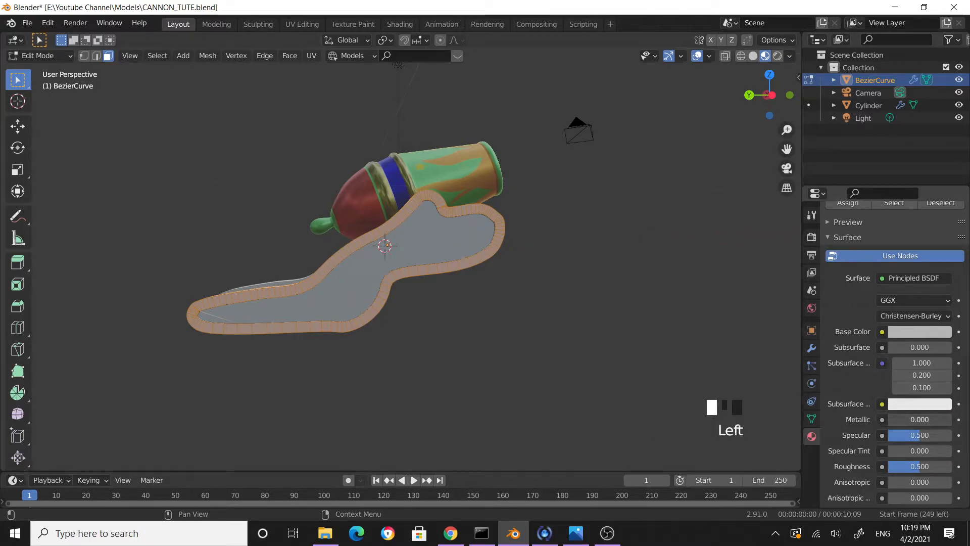
pyautogui.moveTo(898, 420); pyautogui.dragTo(952, 419)
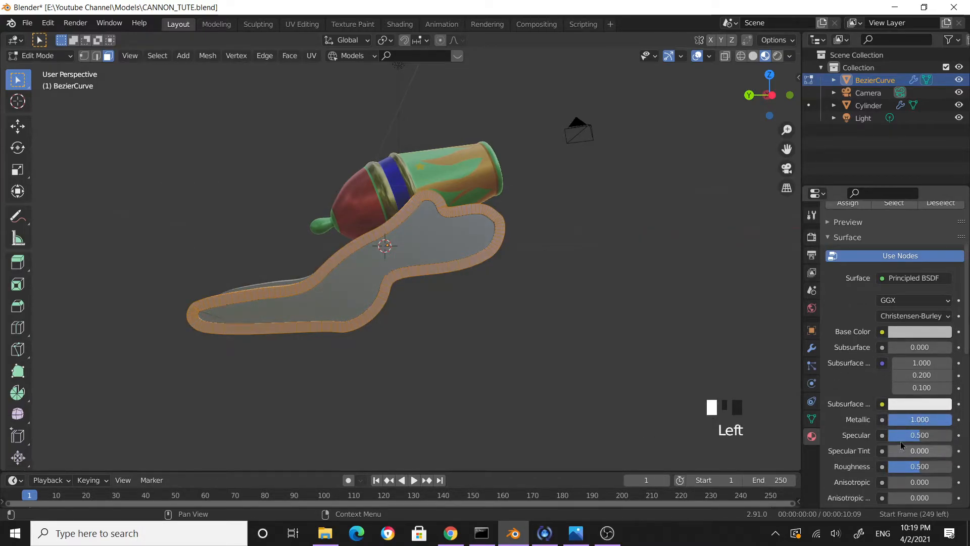
# Step: Lower the metal material's Roughness to 0.264
pyautogui.scroll(-2, 919, 436)
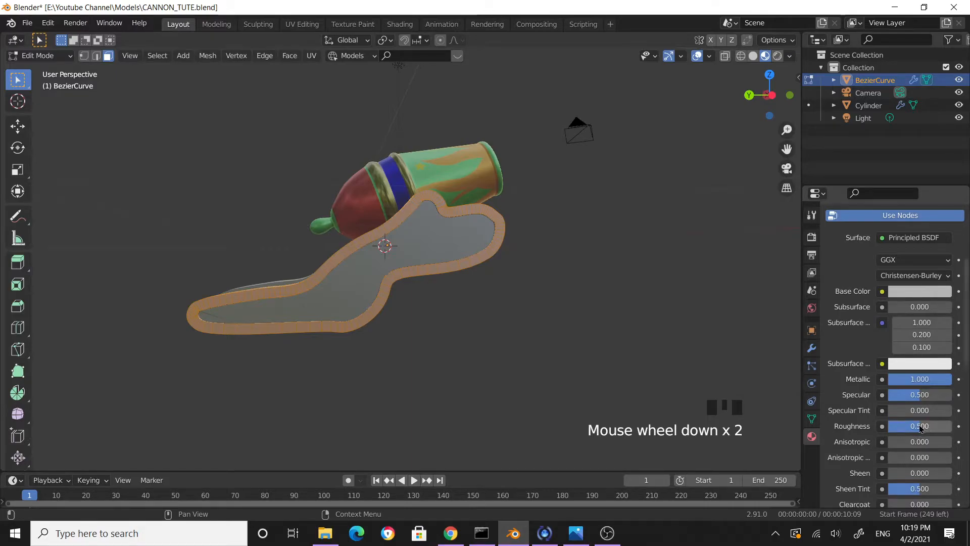
pyautogui.click(920, 427)
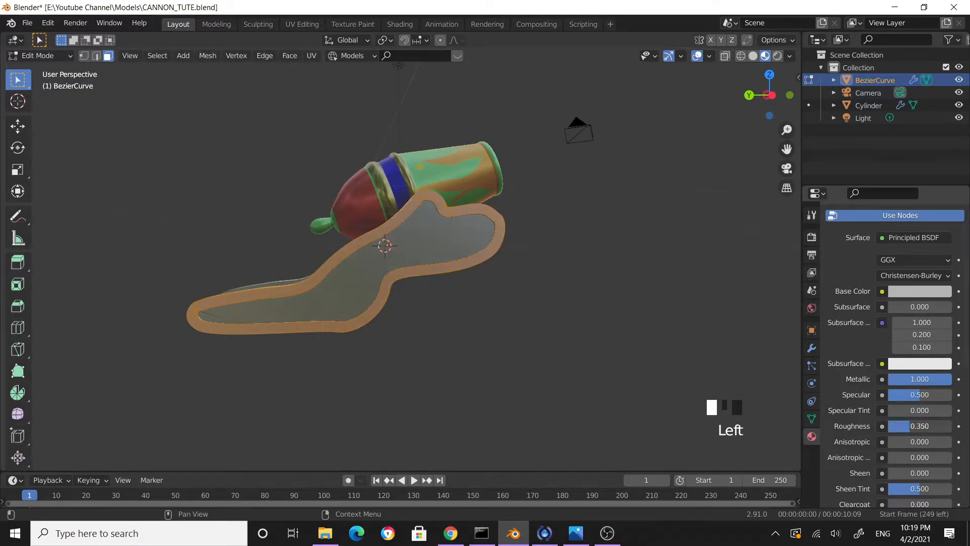
pyautogui.moveTo(919, 426); pyautogui.dragTo(917, 426)
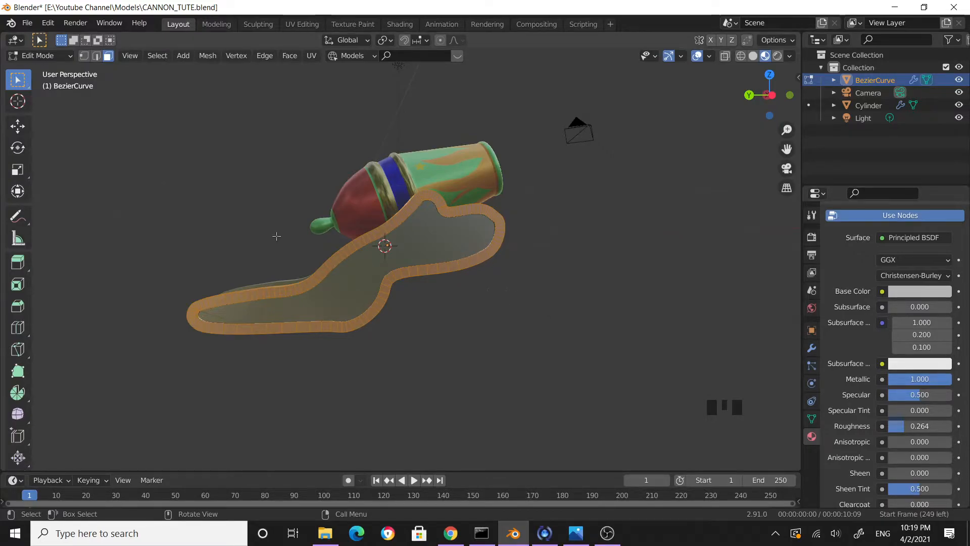
# Step: Invert the face selection to the support's recessed faces and assign a new second material to them
pyautogui.click(159, 56)
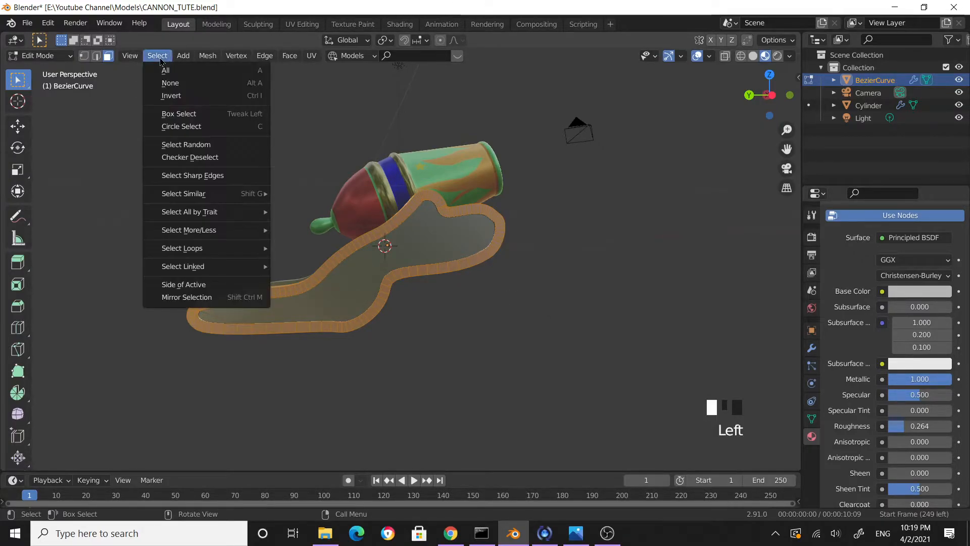
pyautogui.click(172, 96)
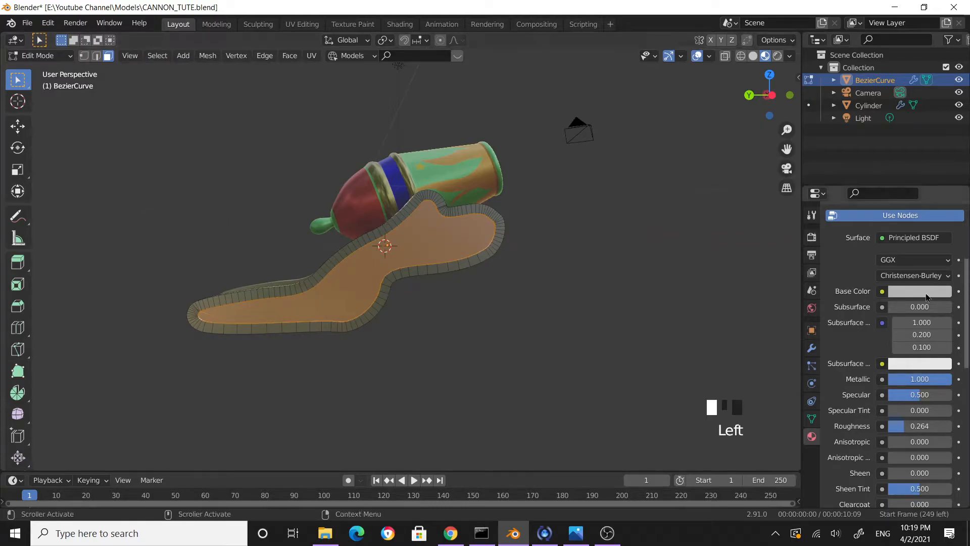
pyautogui.scroll(13, 899, 354)
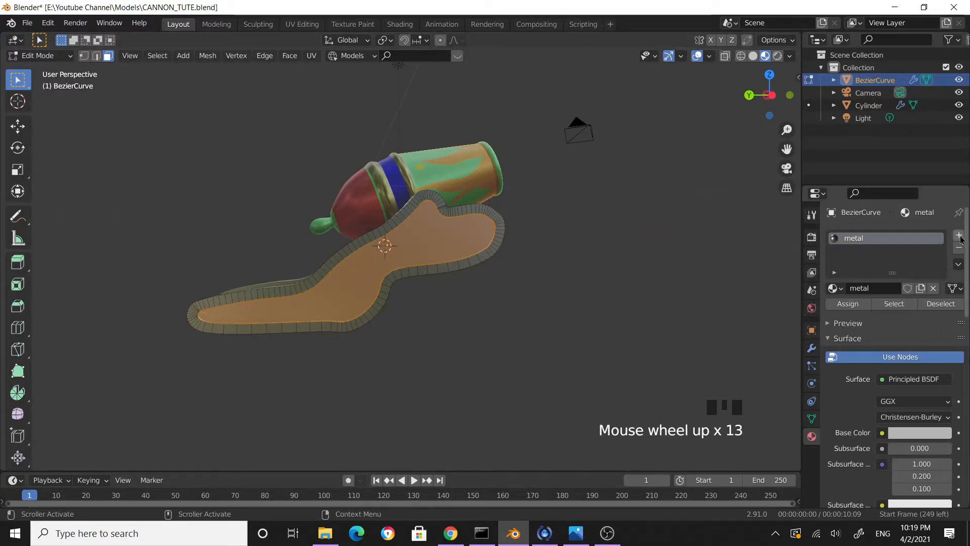
pyautogui.click(960, 236)
pyautogui.click(909, 315)
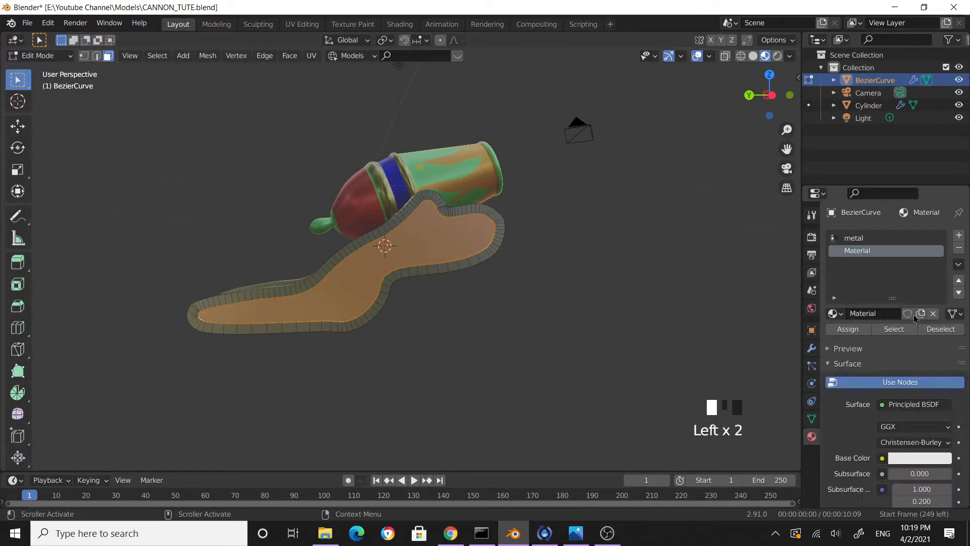
pyautogui.click(862, 330)
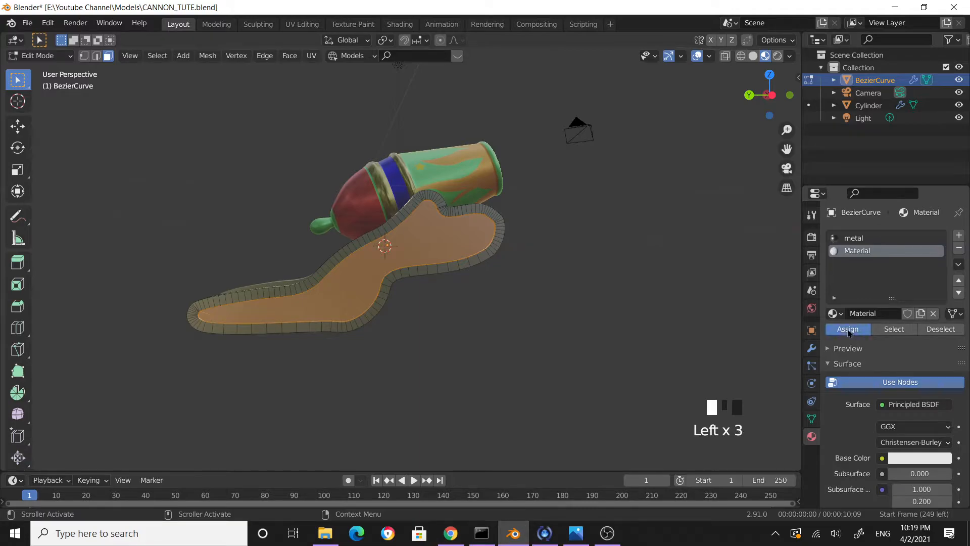
# Step: Rename the new material "orange" and give it a slightly darkened orange base color
pyautogui.doubleClick(870, 250)
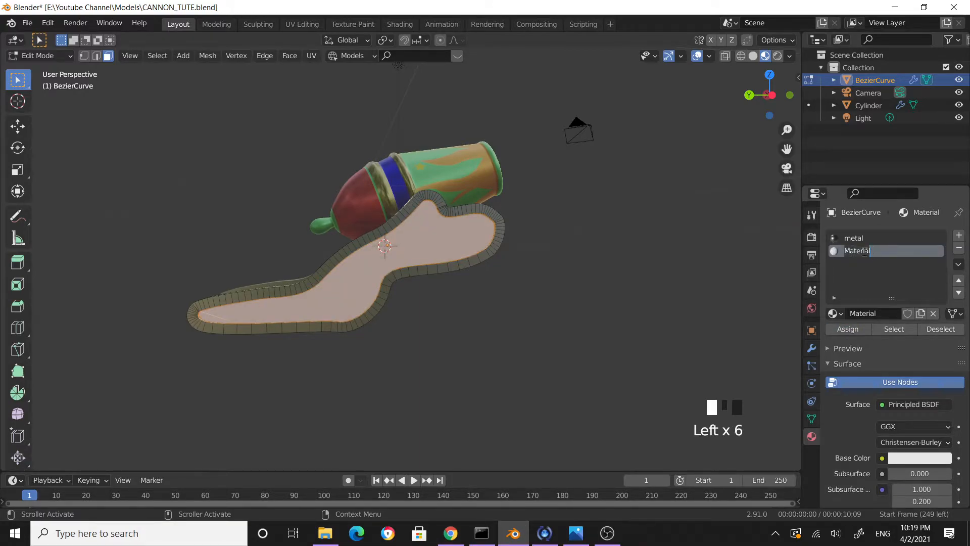
pyautogui.write('orange')
pyautogui.press('Return')
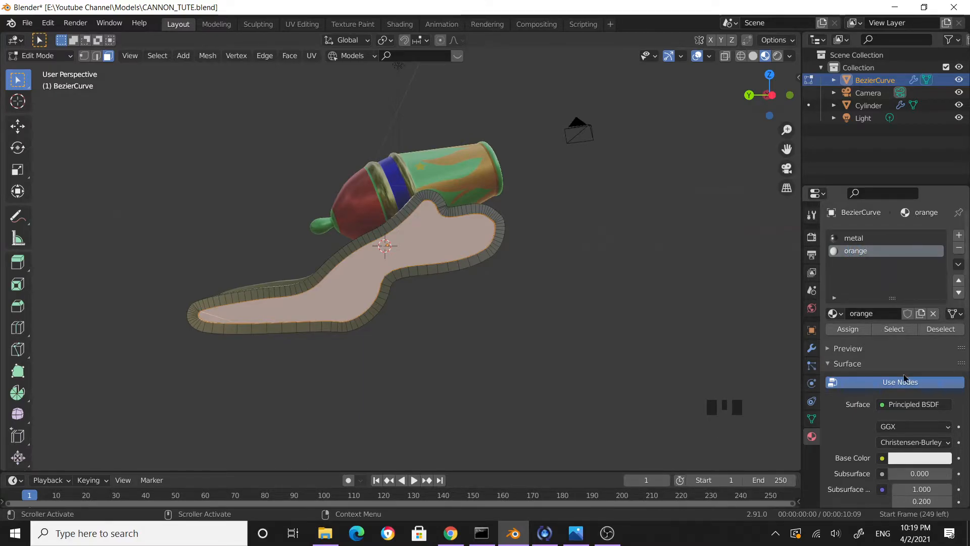
pyautogui.click(911, 458)
pyautogui.moveTo(884, 346); pyautogui.dragTo(877, 342)
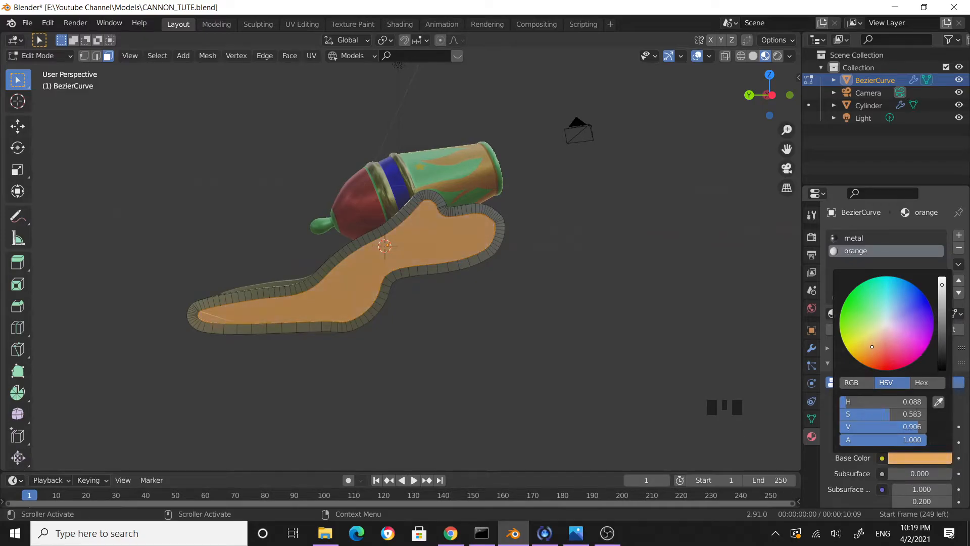
pyautogui.moveTo(943, 291); pyautogui.dragTo(942, 301)
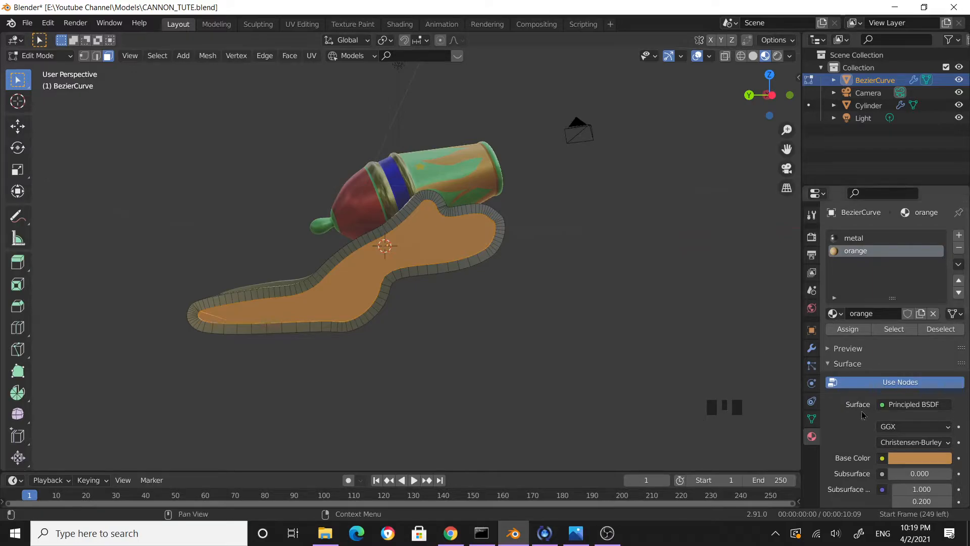
# Step: Set the orange material's Metallic to 1.000 and Roughness to 0.437
pyautogui.scroll(-3, 917, 456)
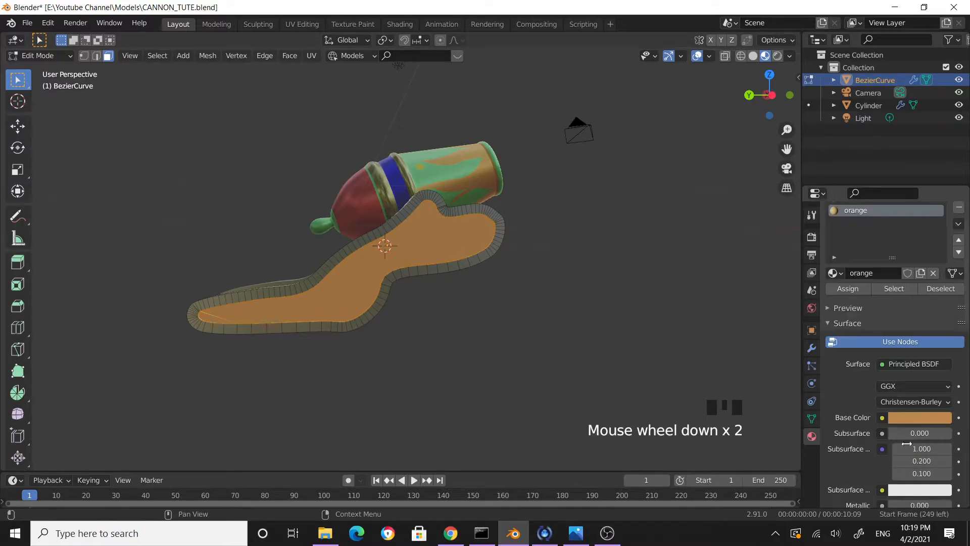
pyautogui.moveTo(917, 486); pyautogui.dragTo(952, 485)
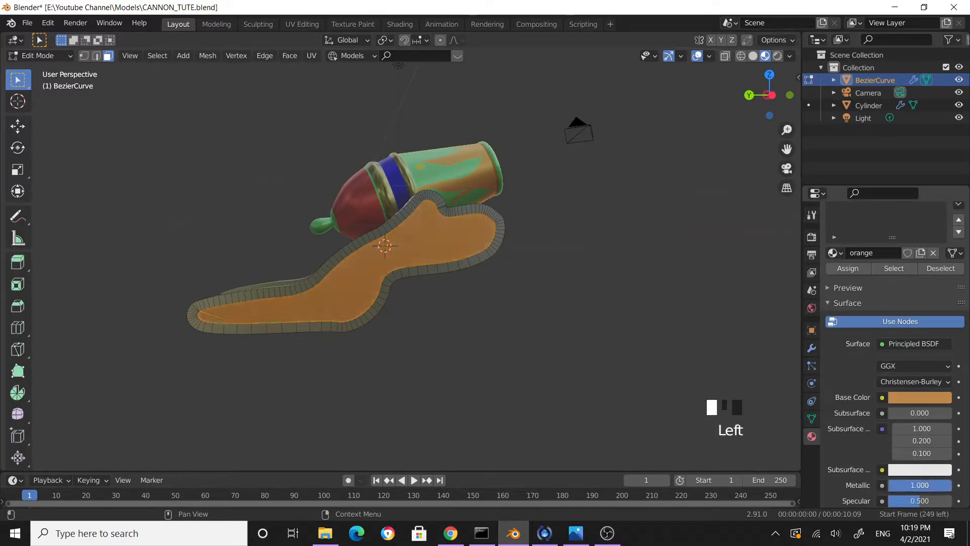
pyautogui.scroll(-4, 937, 455)
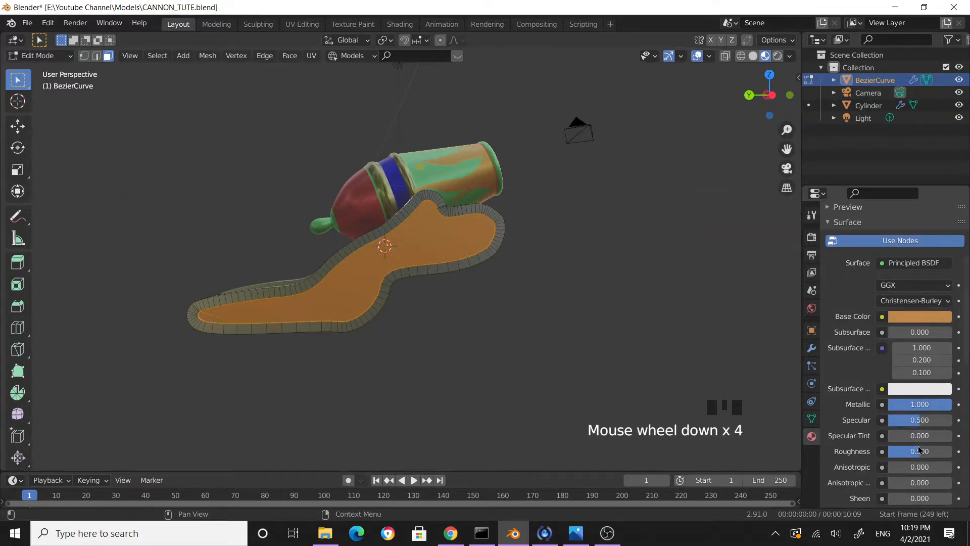
pyautogui.click(919, 451)
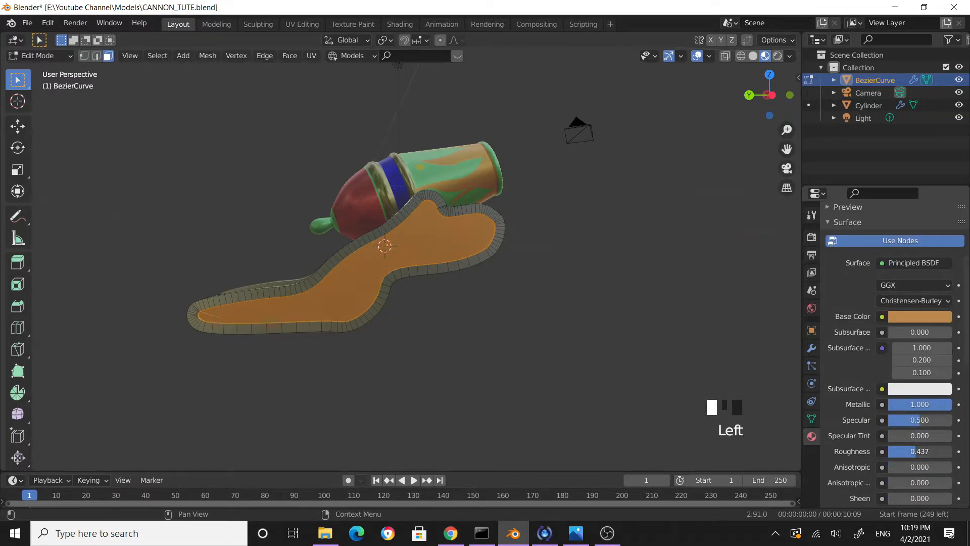
pyautogui.click(580, 332)
# Step: Return to Object Mode, review the supports' rim and recessed faces from several sides, and save the file
pyautogui.scroll(3, 556, 311)
pyautogui.scroll(-2, 595, 322)
pyautogui.moveTo(596, 322); pyautogui.dragTo(665, 325, button='middle')
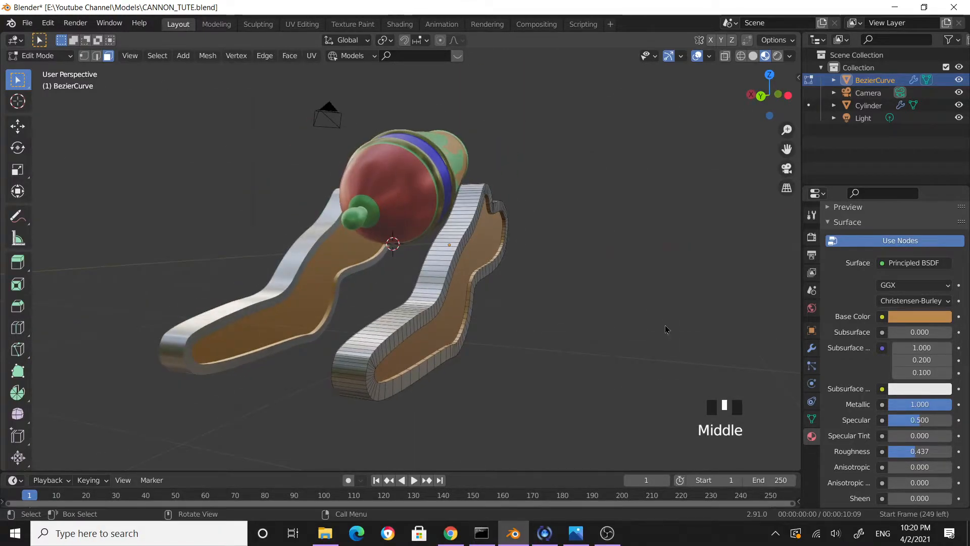
pyautogui.press('Tab')
pyautogui.moveTo(574, 311); pyautogui.dragTo(513, 295, button='middle')
pyautogui.scroll(3, 482, 316)
pyautogui.scroll(-2, 489, 326)
pyautogui.click(597, 295)
pyautogui.click(444, 287)
pyautogui.moveTo(445, 287); pyautogui.dragTo(369, 261, button='middle')
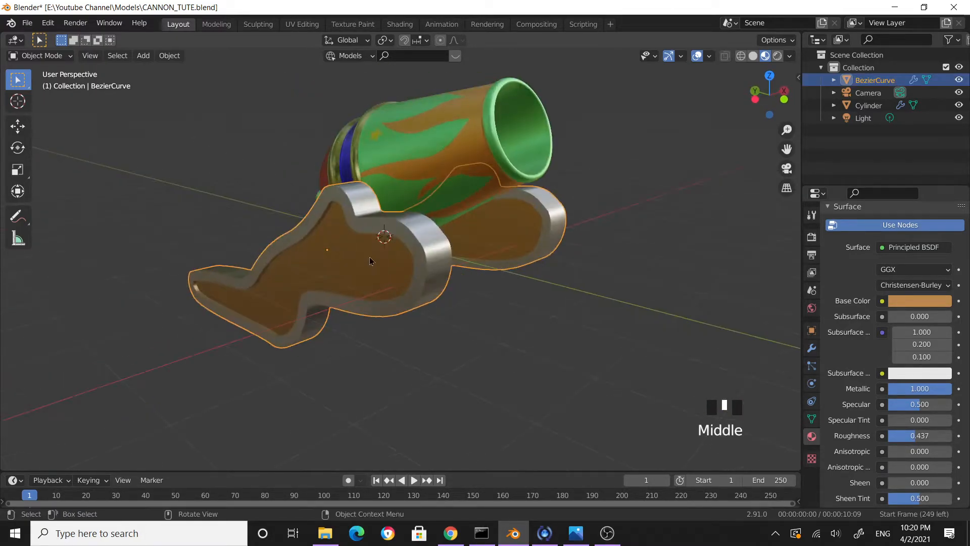
pyautogui.click(609, 322)
pyautogui.moveTo(609, 322); pyautogui.dragTo(420, 325, button='middle')
pyautogui.hotkey('ctrl', 's')
# Step: In Edit Mode on the cannon barrel, select the rear knob's faces up to the inner ring of its base collar
pyautogui.moveTo(619, 235); pyautogui.dragTo(463, 216, button='middle')
pyautogui.click(460, 251)
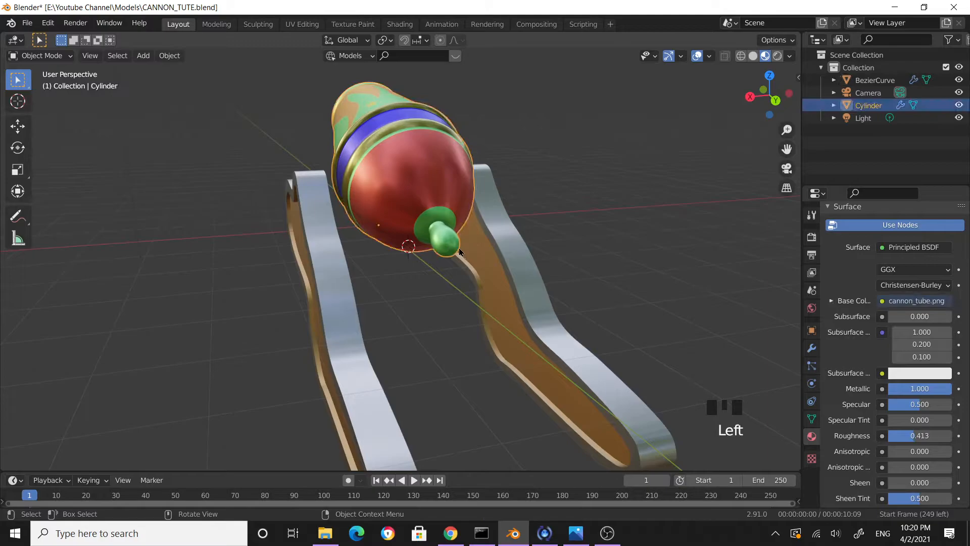
pyautogui.press('Tab')
pyautogui.scroll(3, 460, 251)
pyautogui.scroll(2, 460, 251)
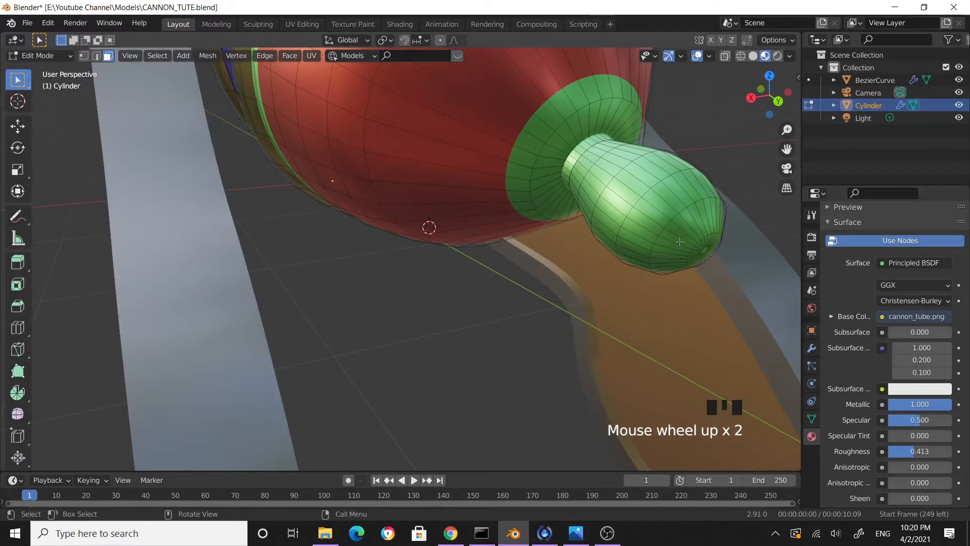
pyautogui.keyDown('alt'); pyautogui.click(692, 258); pyautogui.keyUp('alt')
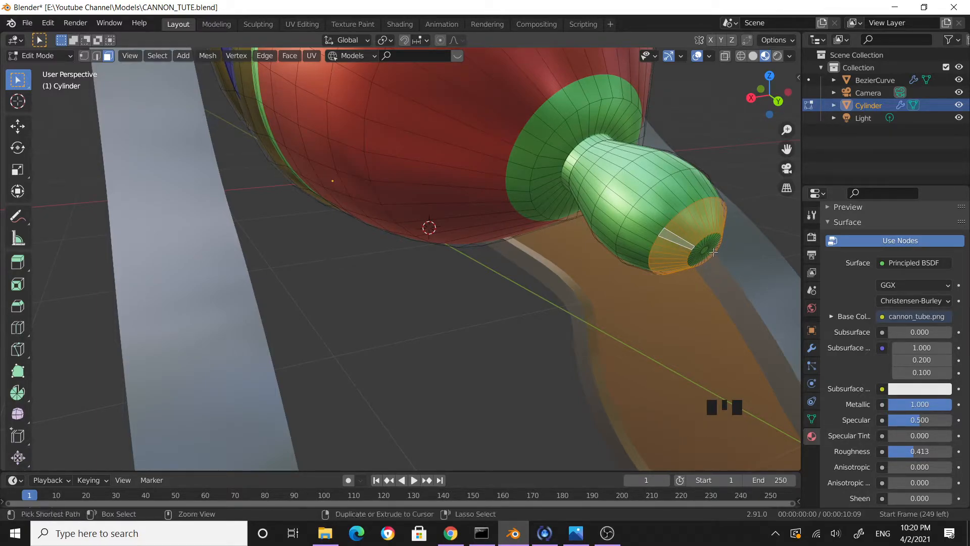
pyautogui.press('ctrl+KP_Add')
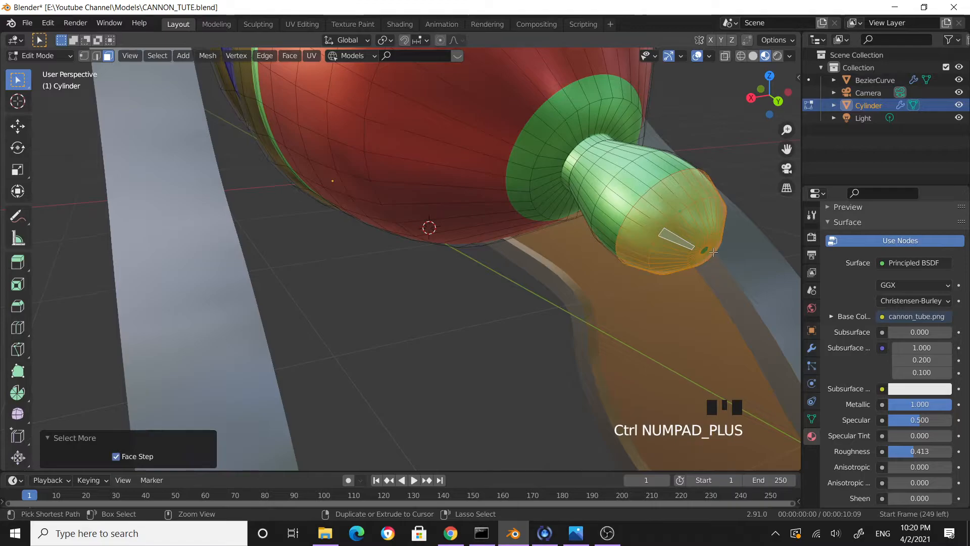
pyautogui.press('ctrl+KP_Add')
pyautogui.press('ctrl+KP_Add')
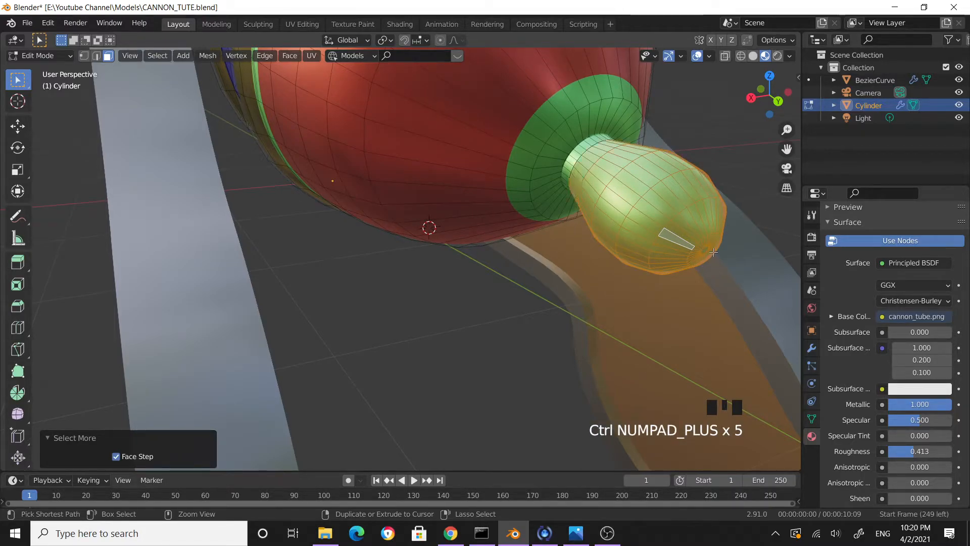
pyautogui.press('ctrl+KP_Add')
pyautogui.press('ctrl+KP_Add')
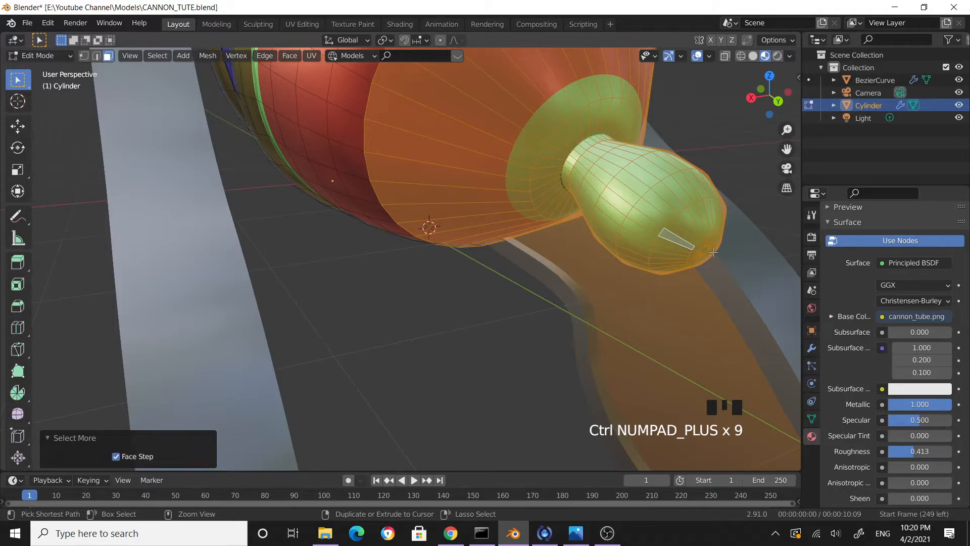
pyautogui.press('ctrl+KP_Subtract')
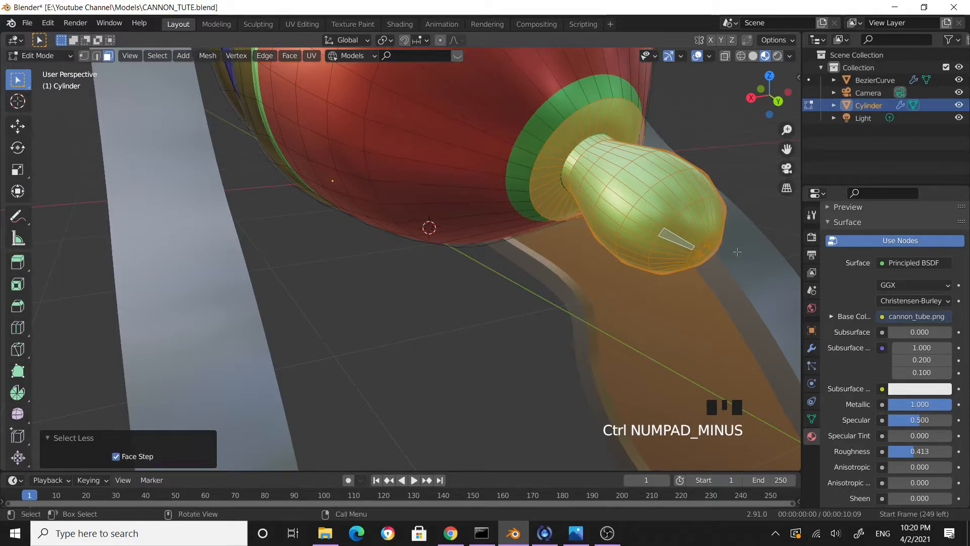
# Step: Assign the gold Material.002 to the selected knob faces and return to Object Mode
pyautogui.scroll(-3, 603, 286)
pyautogui.scroll(10, 917, 286)
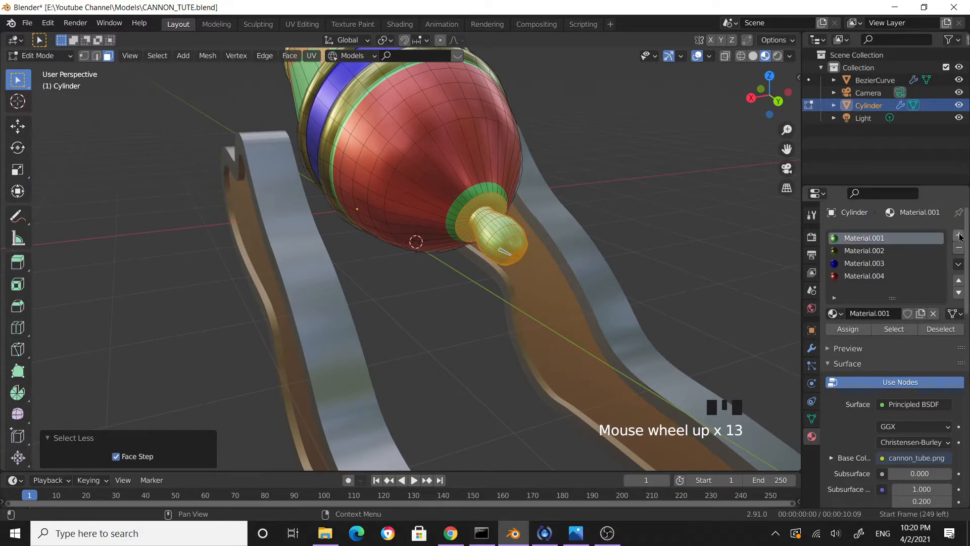
pyautogui.click(871, 253)
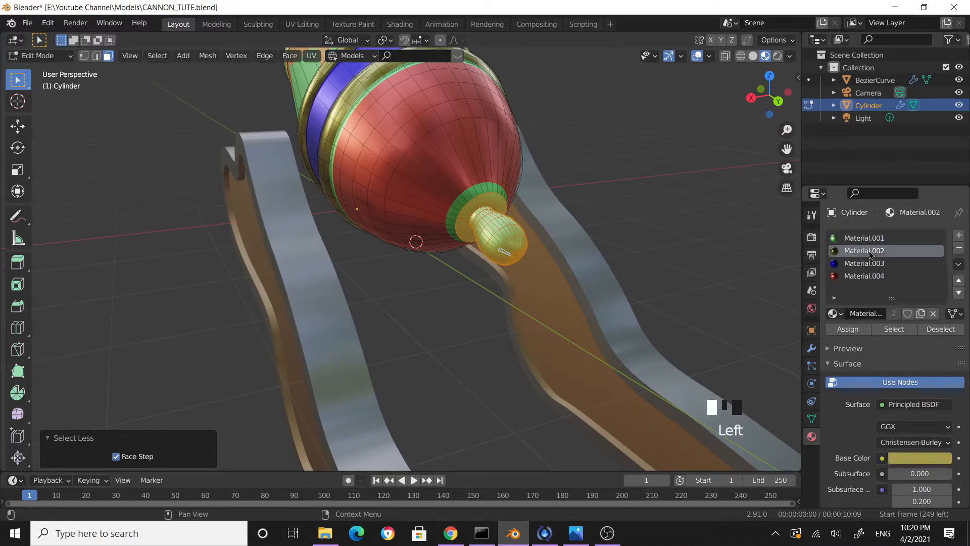
pyautogui.click(853, 329)
pyautogui.scroll(-2, 647, 332)
pyautogui.scroll(-1, 647, 331)
pyautogui.click(599, 283)
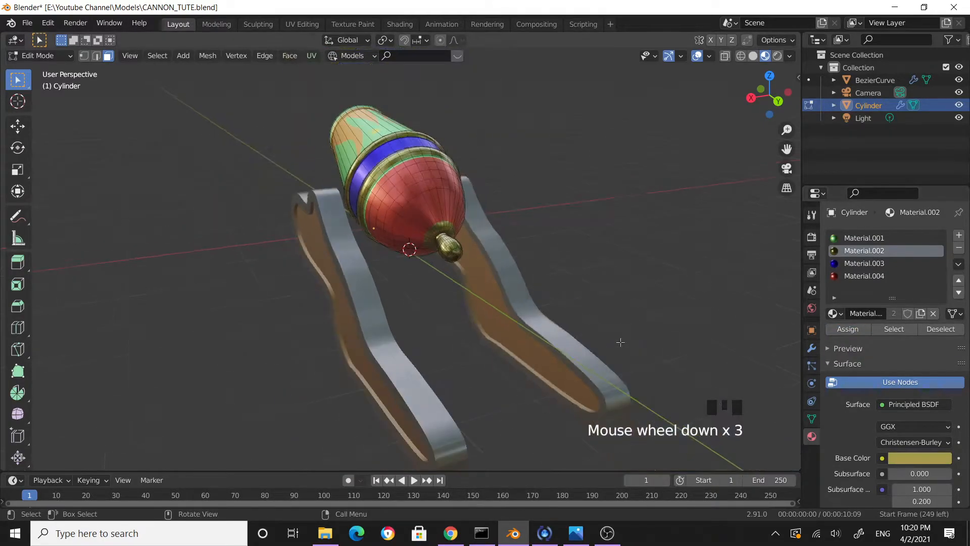
pyautogui.press('Tab')
# Step: Check the gold knob at the rear of the barrel and save the file
pyautogui.click(500, 304)
pyautogui.moveTo(500, 305); pyautogui.dragTo(554, 267, button='middle')
pyautogui.scroll(6, 525, 259)
pyautogui.scroll(-1, 450, 292)
pyautogui.scroll(-4, 450, 292)
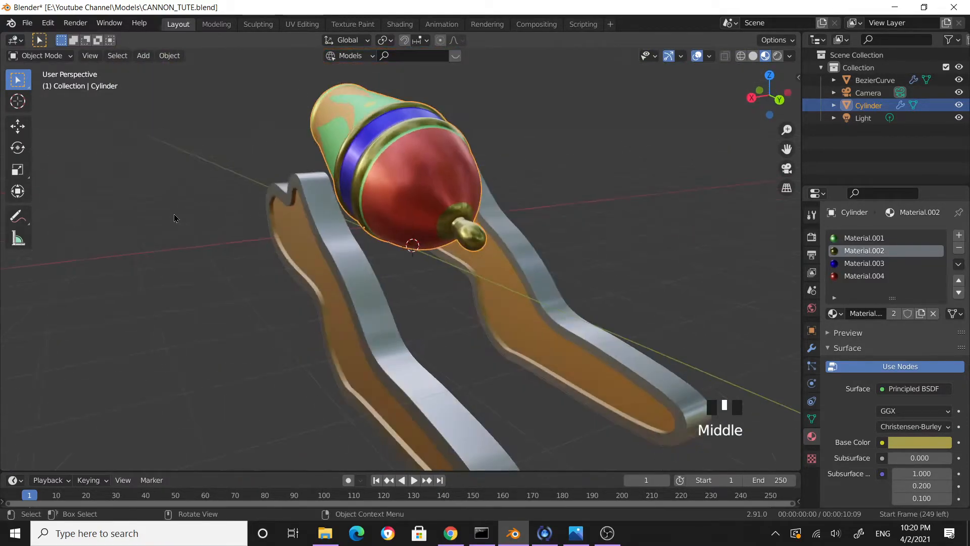
pyautogui.click(175, 217)
pyautogui.scroll(-1, 448, 280)
pyautogui.moveTo(449, 279); pyautogui.dragTo(463, 278, button='middle')
pyautogui.hotkey('ctrl', 's')
# Step: Examine the two supports and the gap beneath the cannon barrel from the front and below
pyautogui.click(542, 195)
pyautogui.scroll(3, 564, 301)
pyautogui.moveTo(564, 302); pyautogui.dragTo(384, 285, button='middle')
pyautogui.click(339, 326)
pyautogui.moveTo(339, 326); pyautogui.dragTo(444, 281, button='middle')
pyautogui.moveTo(524, 290); pyautogui.dragTo(271, 234, button='middle')
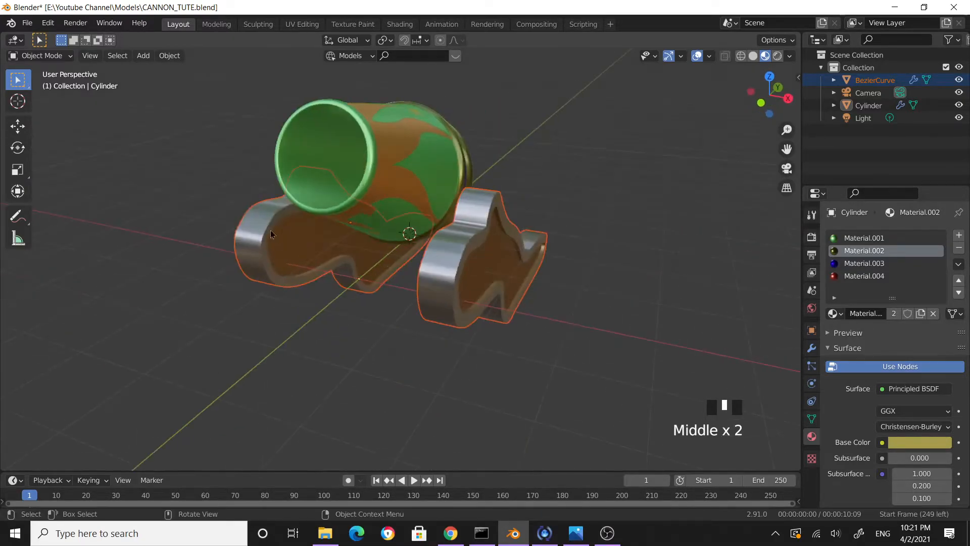
pyautogui.scroll(-2, 404, 247)
pyautogui.moveTo(404, 248); pyautogui.dragTo(438, 204, button='middle')
pyautogui.scroll(5, 445, 293)
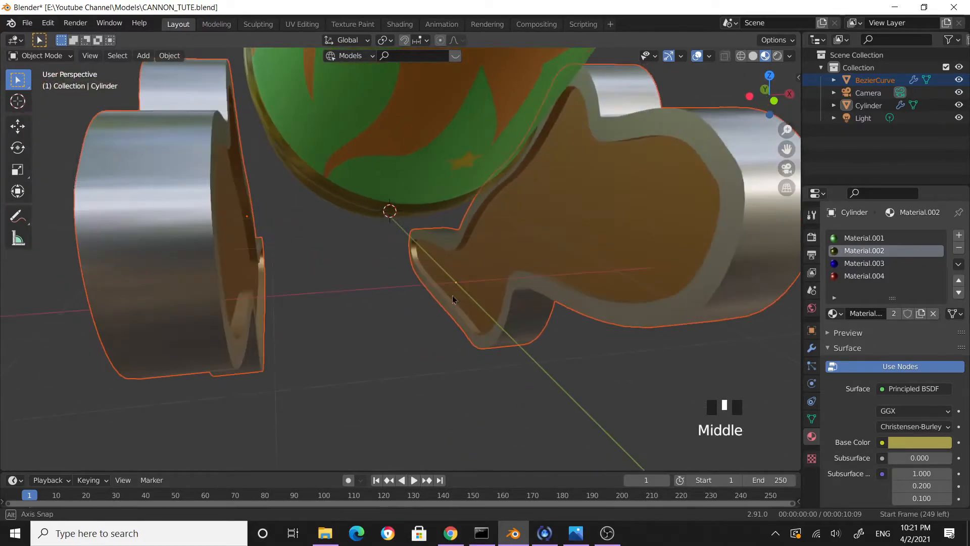
pyautogui.moveTo(417, 262); pyautogui.dragTo(368, 228, button='middle')
# Step: Enter Edit Mode on the cannon barrel and select one lengthwise edge on its underside in edge selection mode
pyautogui.moveTo(380, 127); pyautogui.dragTo(477, 189, button='middle')
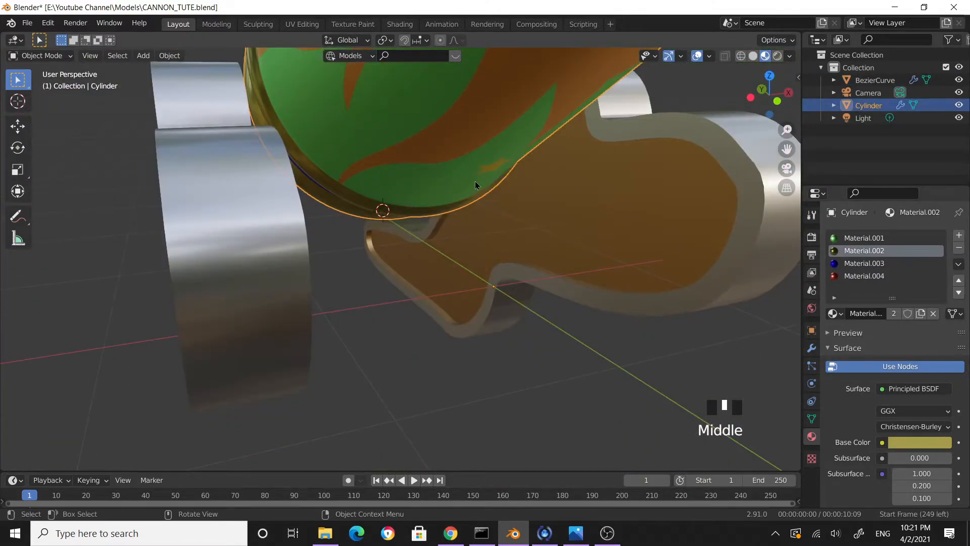
pyautogui.press('Tab')
pyautogui.moveTo(527, 252); pyautogui.dragTo(483, 234, button='middle')
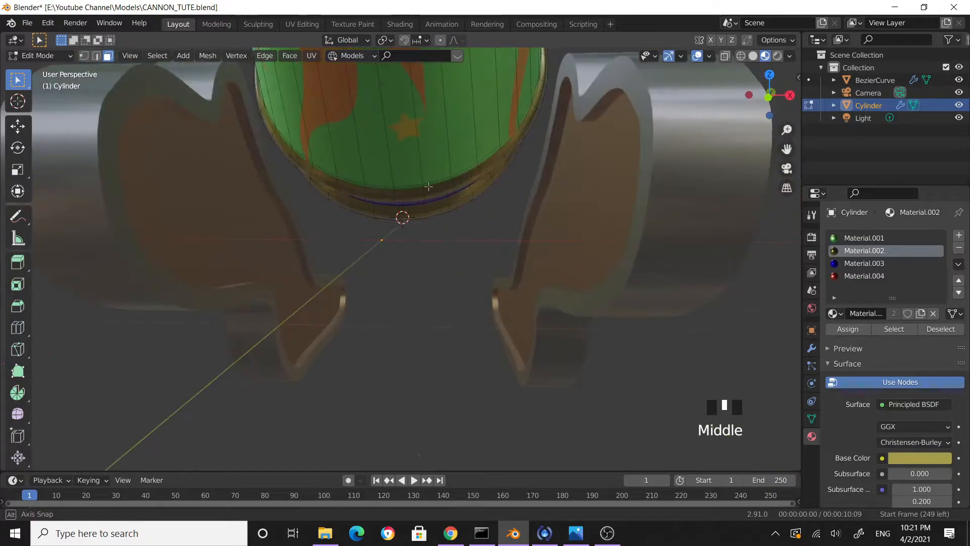
pyautogui.click(96, 56)
pyautogui.scroll(-2, 392, 188)
pyautogui.moveTo(392, 188); pyautogui.dragTo(416, 237, button='middle')
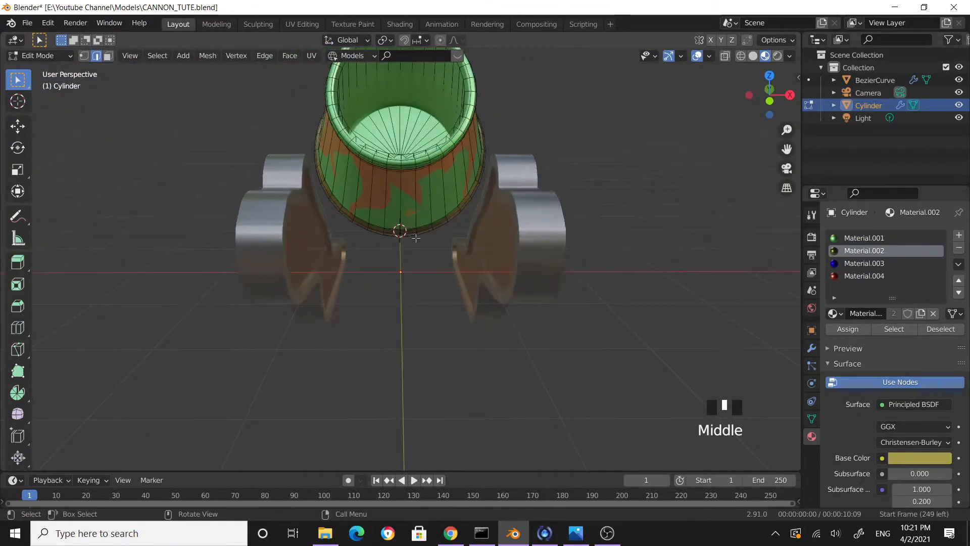
pyautogui.click(400, 212)
pyautogui.moveTo(428, 255); pyautogui.dragTo(470, 261, button='middle')
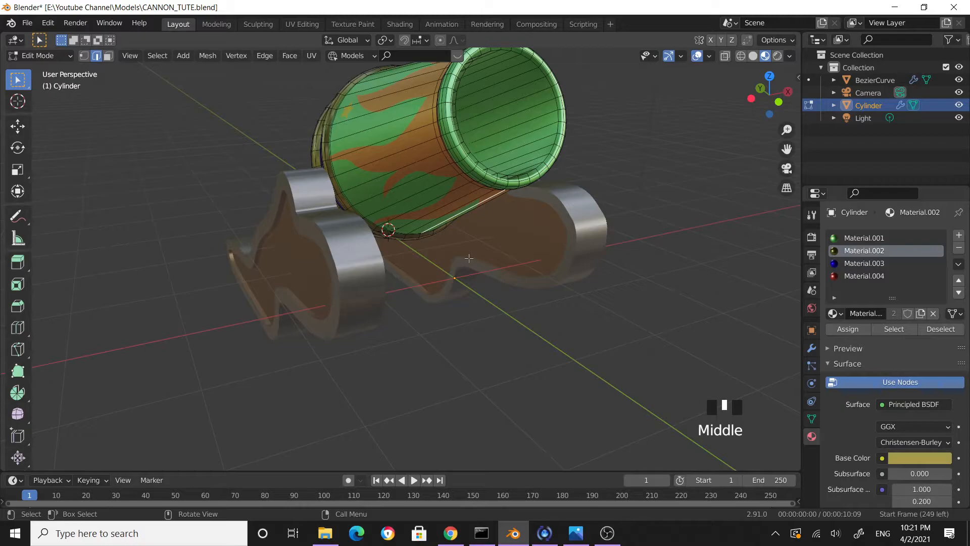
pyautogui.hotkey('shift', 'a')
pyautogui.click(638, 285)
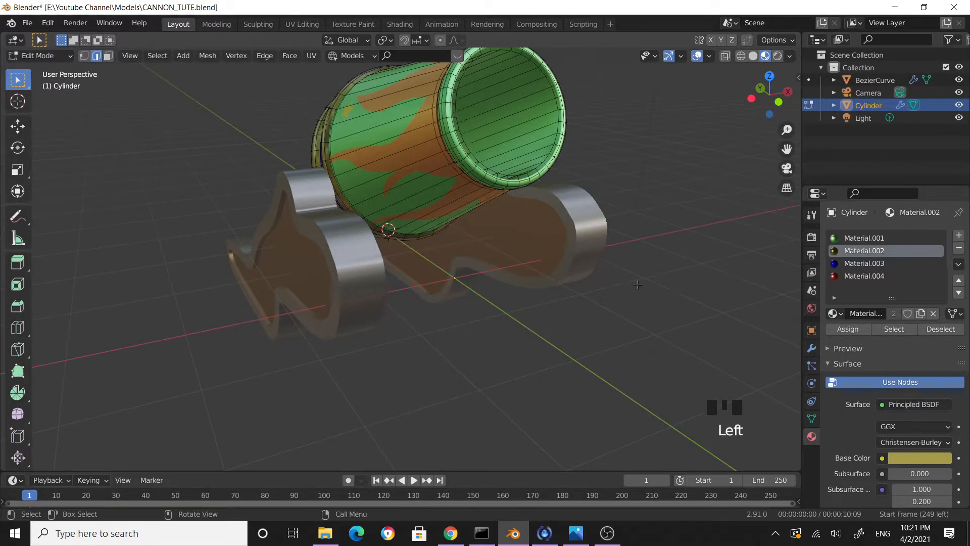
pyautogui.moveTo(551, 290); pyautogui.dragTo(441, 267, button='middle')
pyautogui.hotkey('ctrl', 'z')
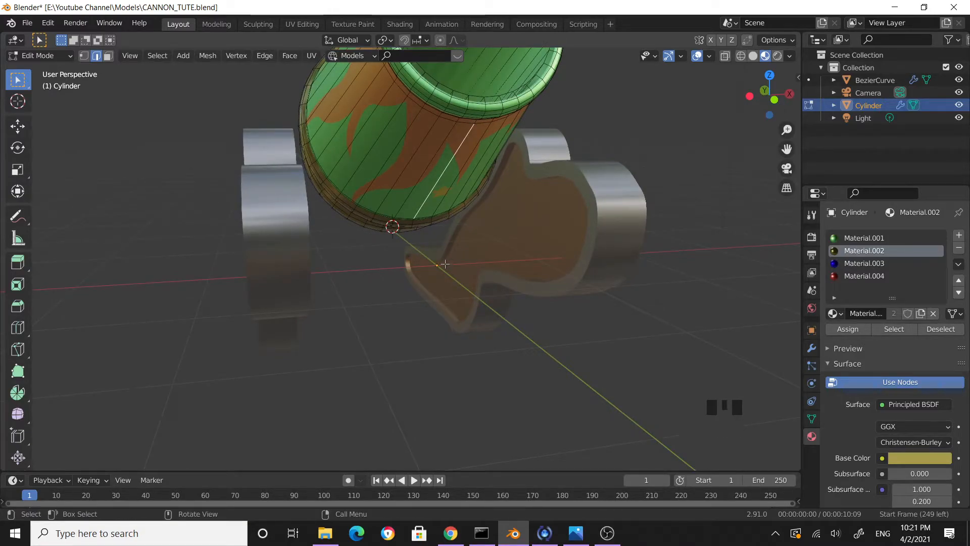
# Step: Snap the 3D cursor to the selected edge on the barrel's underside and return to Object Mode
pyautogui.hotkey('shift', 's')
pyautogui.hotkey('shift', 's')
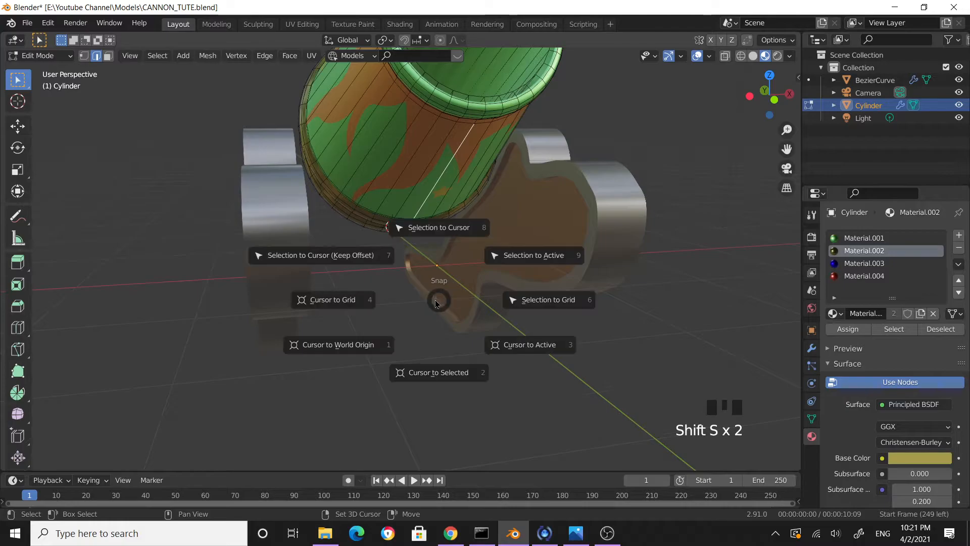
pyautogui.click(437, 374)
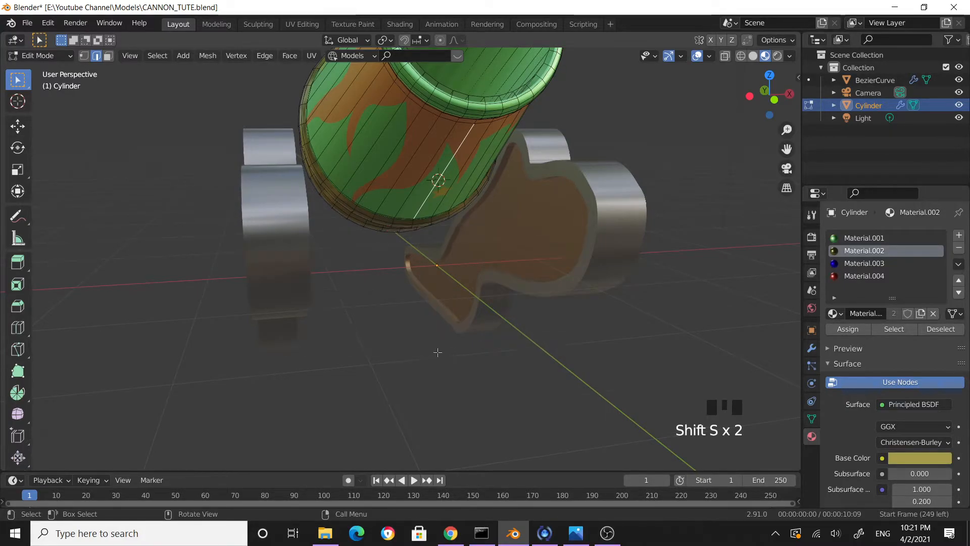
pyautogui.press('Tab')
# Step: Add a cube mesh at the 3D cursor beneath the cannon barrel
pyautogui.moveTo(444, 335); pyautogui.dragTo(159, 86, button='middle')
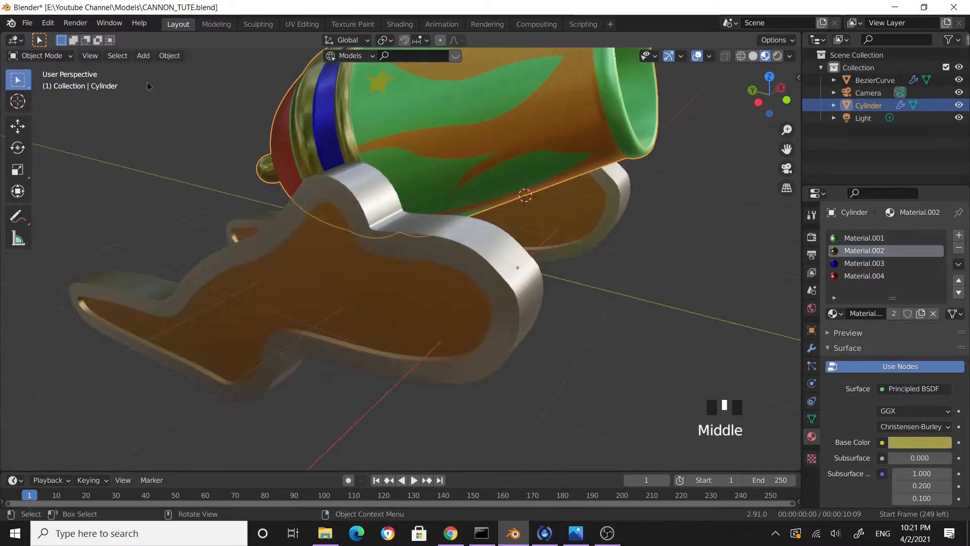
pyautogui.click(143, 55)
pyautogui.moveTo(166, 70)
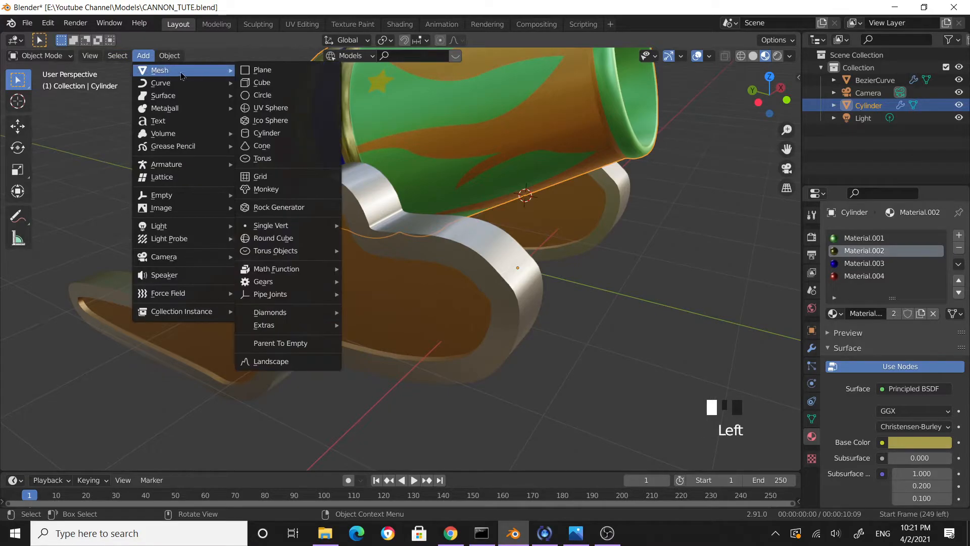
pyautogui.click(261, 84)
# Step: Scale the cube into a crossbar between the supports, about 0.229 in Y and Z, then about 1.309 along X
pyautogui.moveTo(491, 273); pyautogui.dragTo(440, 264, button='middle')
pyautogui.scroll(-4, 492, 268)
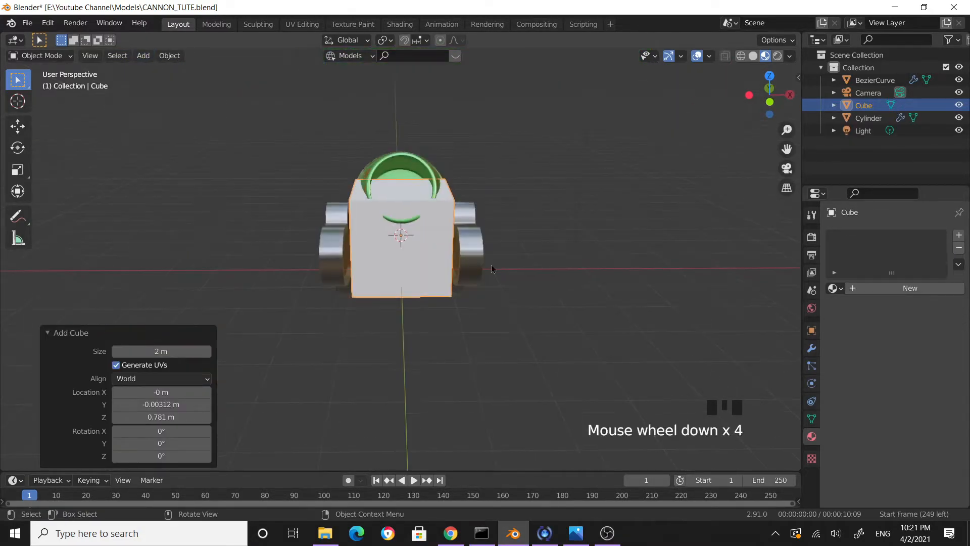
pyautogui.press('s')
pyautogui.hotkey('shift', 'x')
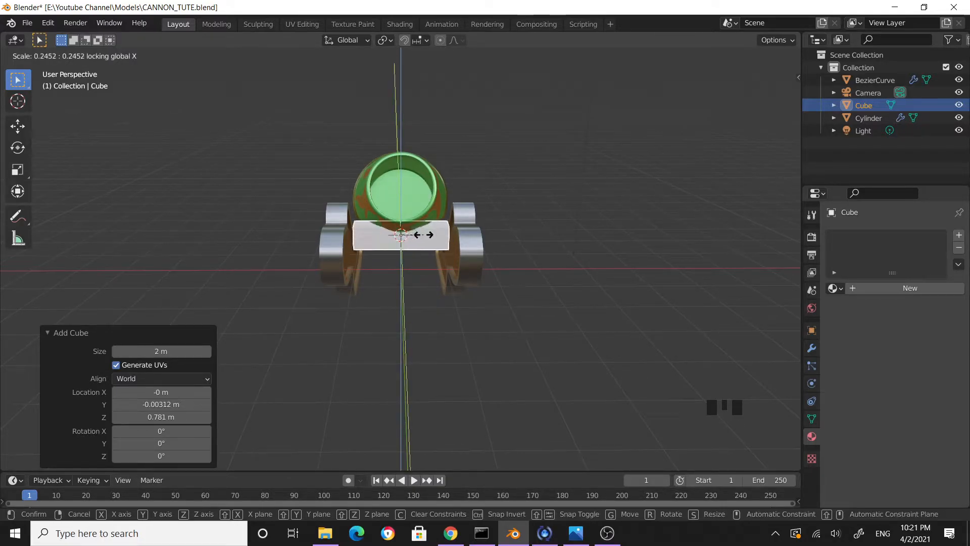
pyautogui.click(422, 235)
pyautogui.scroll(3, 488, 264)
pyautogui.moveTo(465, 265)
pyautogui.mouseDown(button='middle')
pyautogui.moveTo(455, 268)
pyautogui.moveTo(475, 273)
pyautogui.mouseUp(button='middle')
pyautogui.press('s')
pyautogui.press('x')
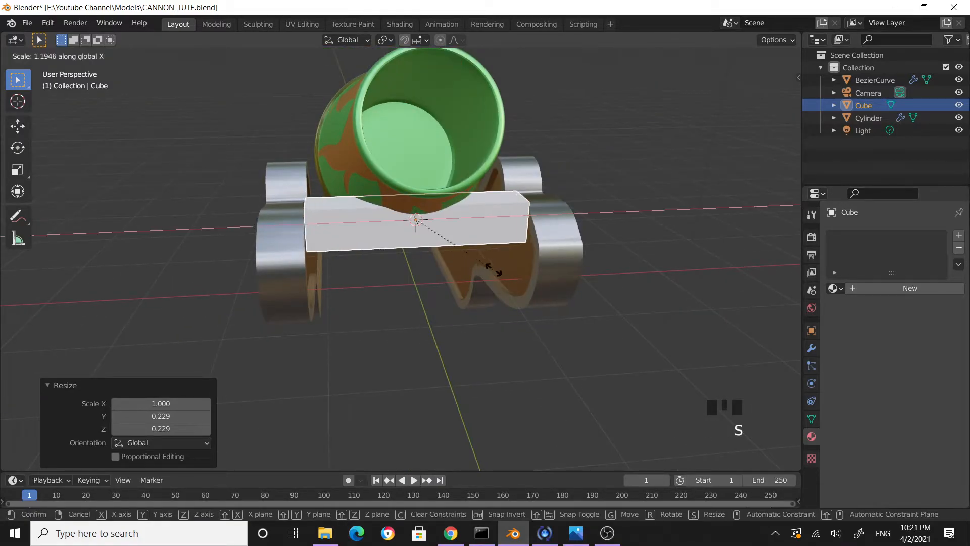
pyautogui.click(504, 274)
# Step: Move the crossbar in right view about 0.328 m along Y and -0.335 m along Z, into the supports' front part
pyautogui.moveTo(510, 268); pyautogui.dragTo(524, 271, button='middle')
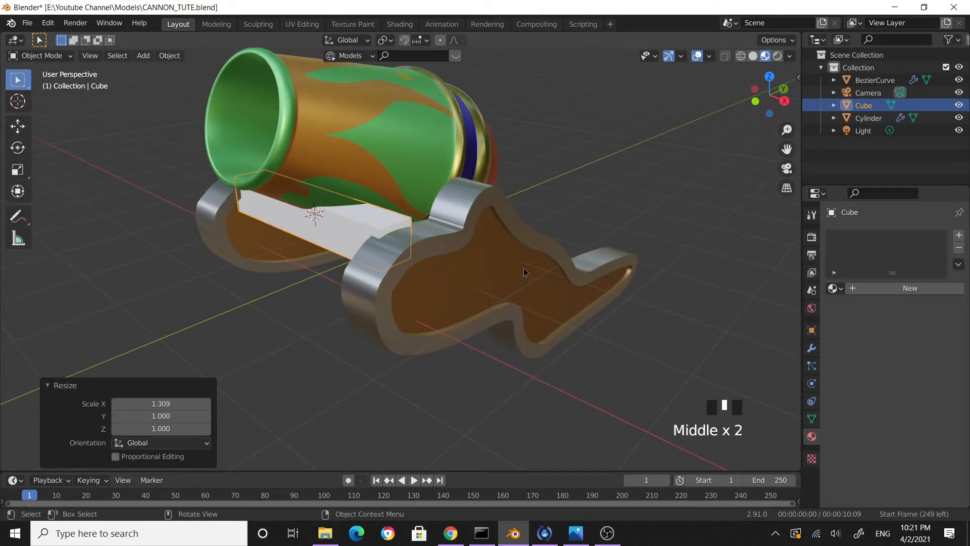
pyautogui.press('KP_3')
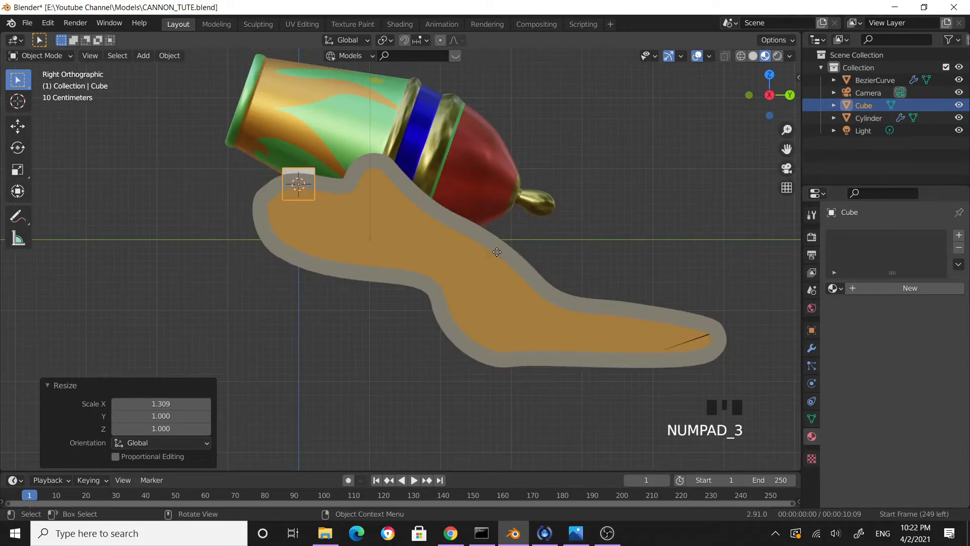
pyautogui.press('g')
pyautogui.click(520, 276)
# Step: Rotate the crossbar about -31.9° around the X axis to tilt it beneath the barrel
pyautogui.moveTo(520, 275); pyautogui.dragTo(484, 328, button='middle')
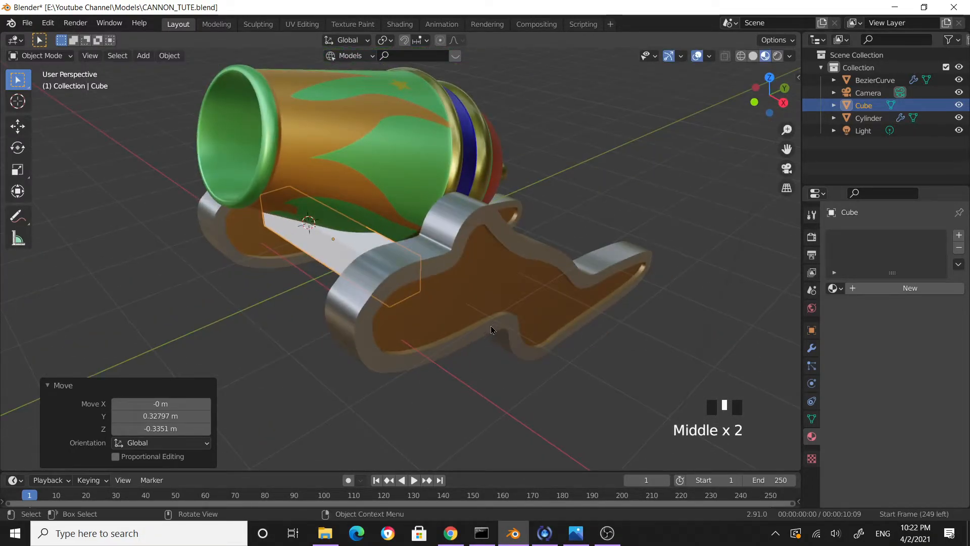
pyautogui.press('r')
pyautogui.press('x')
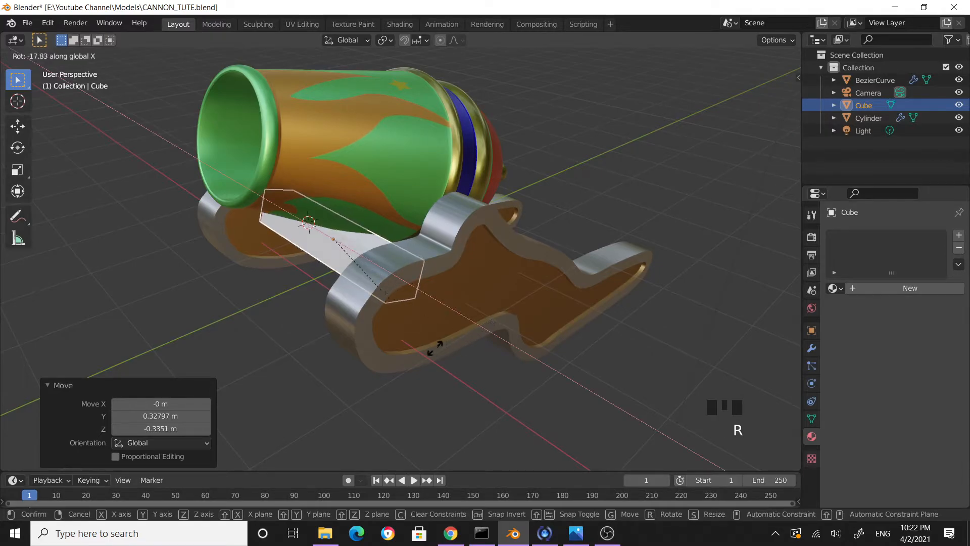
pyautogui.click(384, 341)
# Step: Lower the crossbar slightly along Z and check how it meets the barrel and supports
pyautogui.moveTo(386, 344); pyautogui.dragTo(432, 338, button='middle')
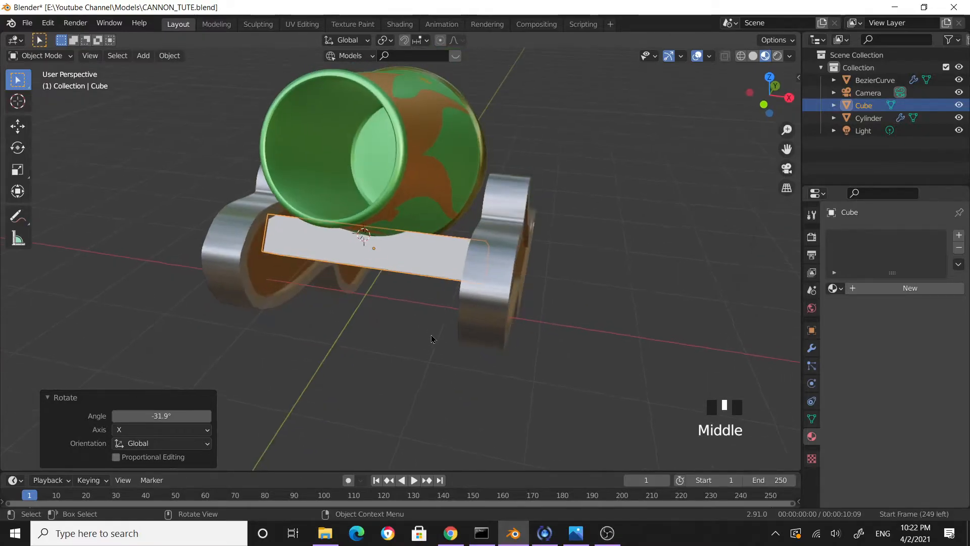
pyautogui.press('g')
pyautogui.press('z')
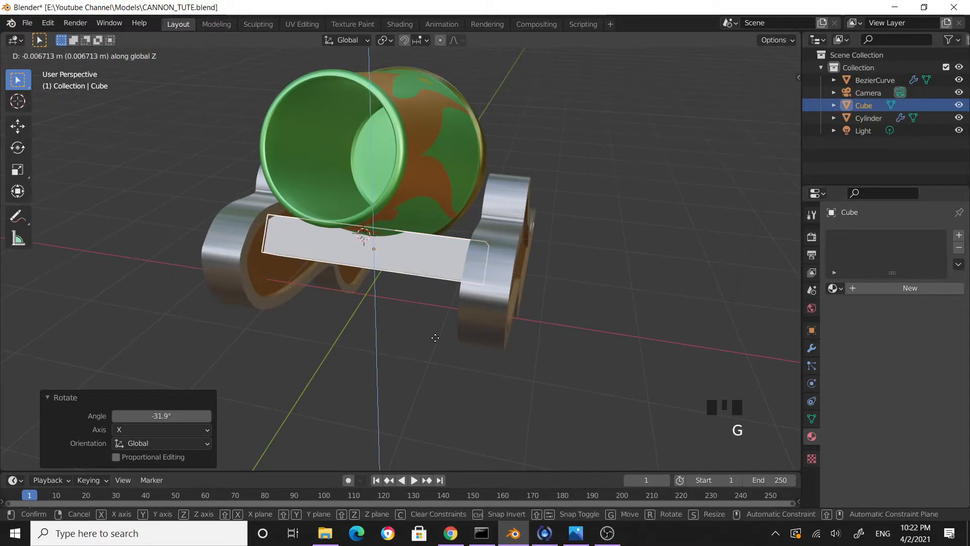
pyautogui.click(435, 343)
pyautogui.moveTo(433, 346); pyautogui.dragTo(475, 332, button='middle')
pyautogui.scroll(4, 423, 301)
pyautogui.moveTo(423, 301); pyautogui.dragTo(541, 310, button='middle')
pyautogui.scroll(-4, 601, 316)
pyautogui.moveTo(601, 316); pyautogui.dragTo(444, 275, button='middle')
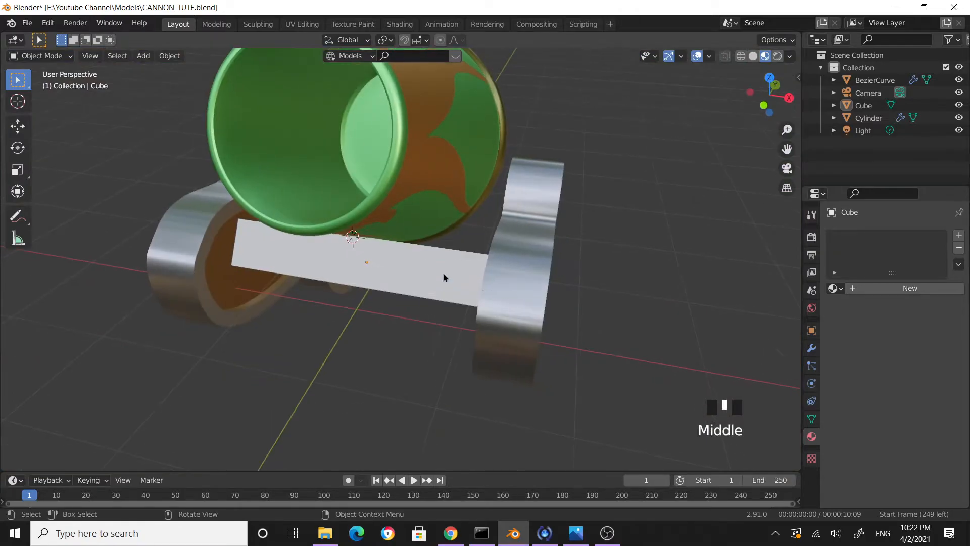
# Step: Assign the existing orange material to the front crossbar
pyautogui.click(444, 275)
pyautogui.scroll(-2, 692, 329)
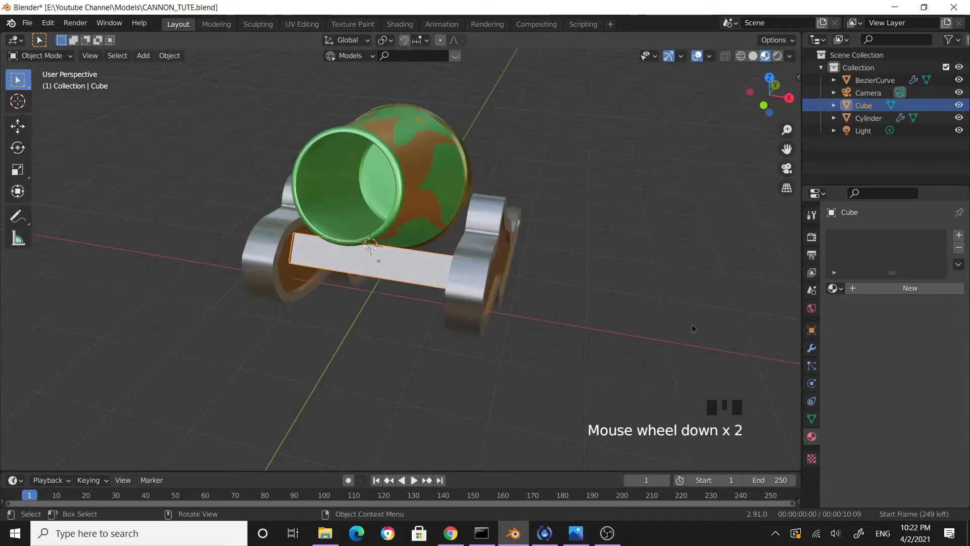
pyautogui.click(845, 288)
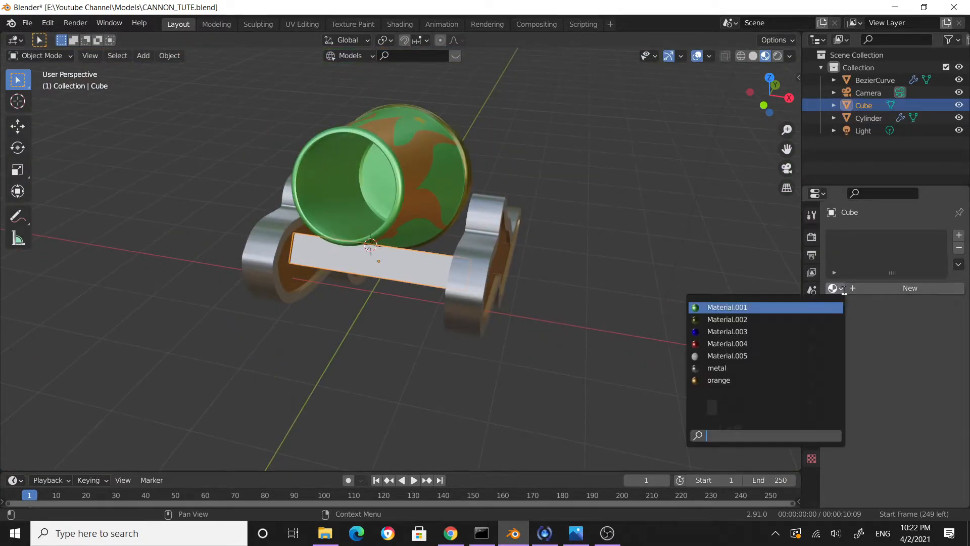
pyautogui.click(753, 380)
pyautogui.scroll(-2, 598, 329)
pyautogui.click(581, 282)
pyautogui.moveTo(581, 281); pyautogui.dragTo(674, 246, button='middle')
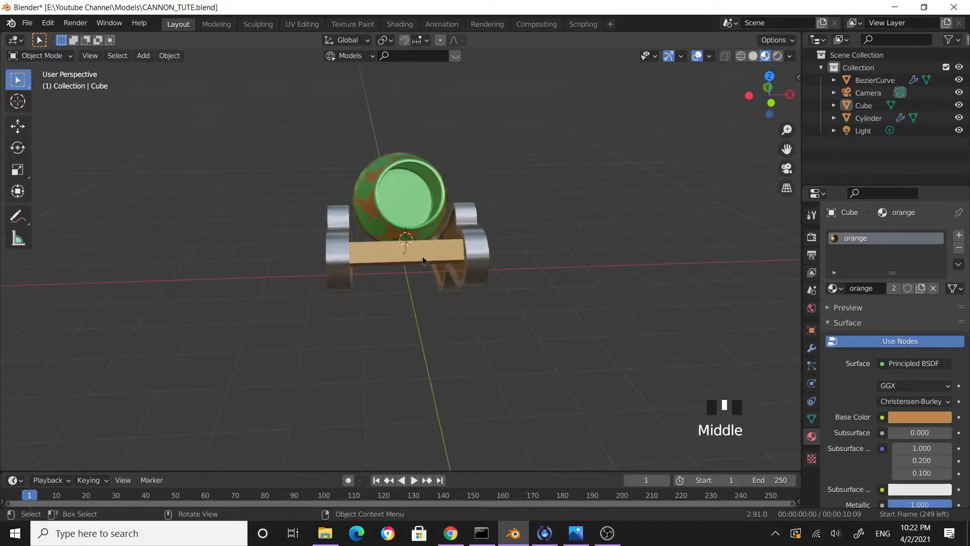
# Step: Duplicate the crossbar and move the copy rearward in right view, about 1.71 m along Y and -0.55 m along Z
pyautogui.click(424, 259)
pyautogui.hotkey('shift', 'd')
pyautogui.moveTo(535, 305); pyautogui.dragTo(466, 312, button='middle')
pyautogui.press('KP_3')
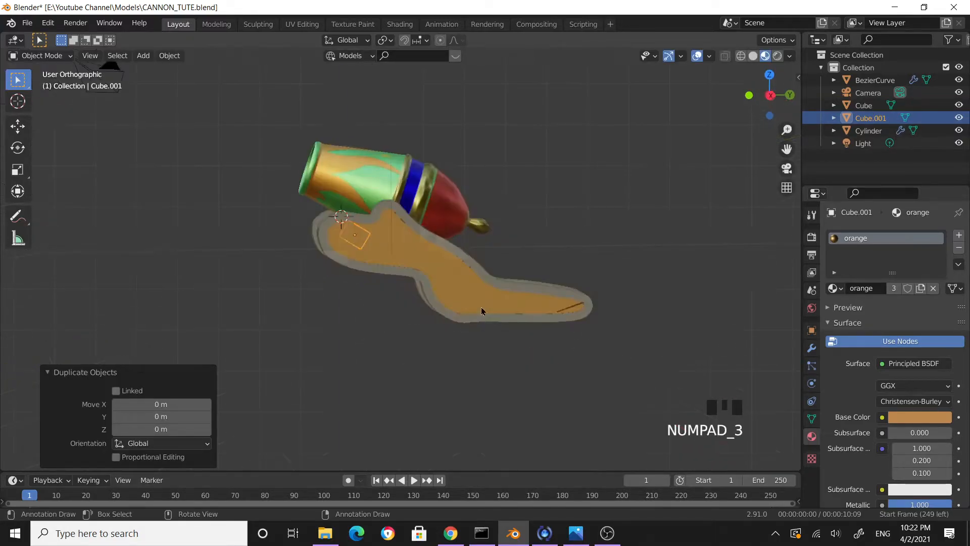
pyautogui.press('g')
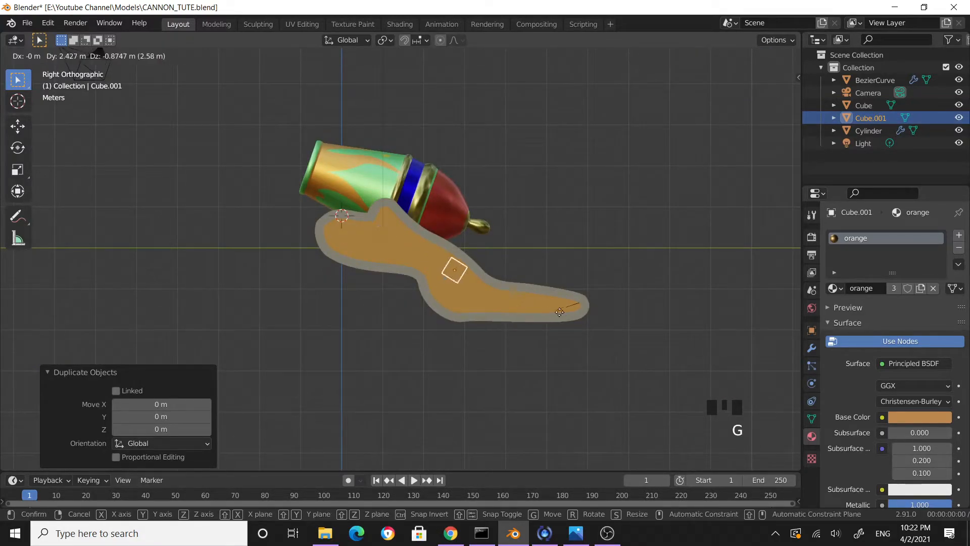
pyautogui.click(537, 302)
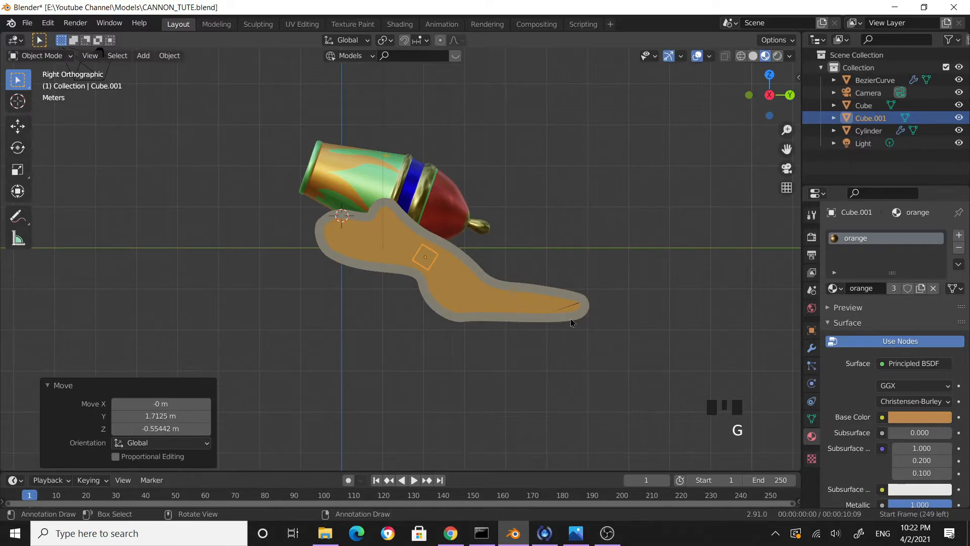
# Step: Rotate the rear crossbar about 36.1° in right view and raise it about 0.03 m along Z
pyautogui.press('r')
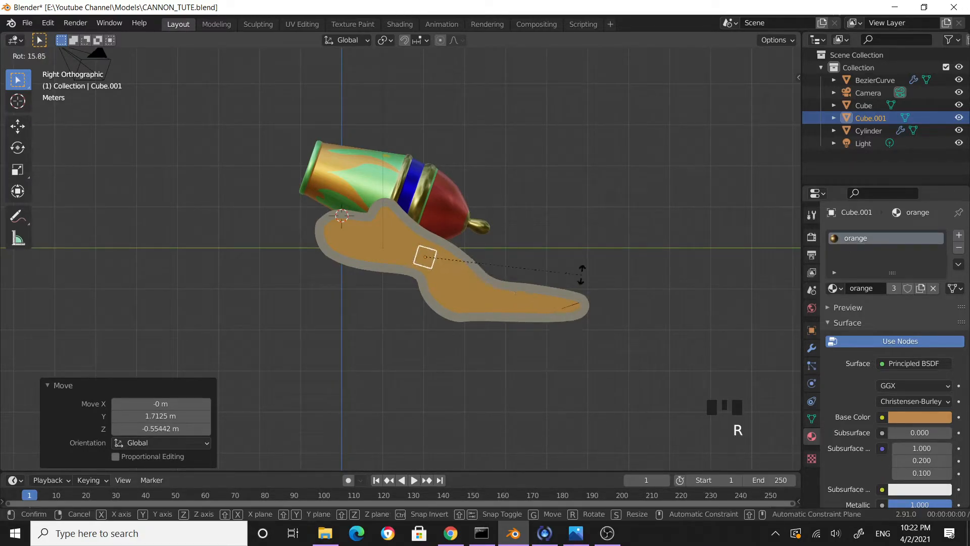
pyautogui.click(570, 221)
pyautogui.scroll(1, 555, 271)
pyautogui.moveTo(555, 271); pyautogui.dragTo(374, 291, button='middle')
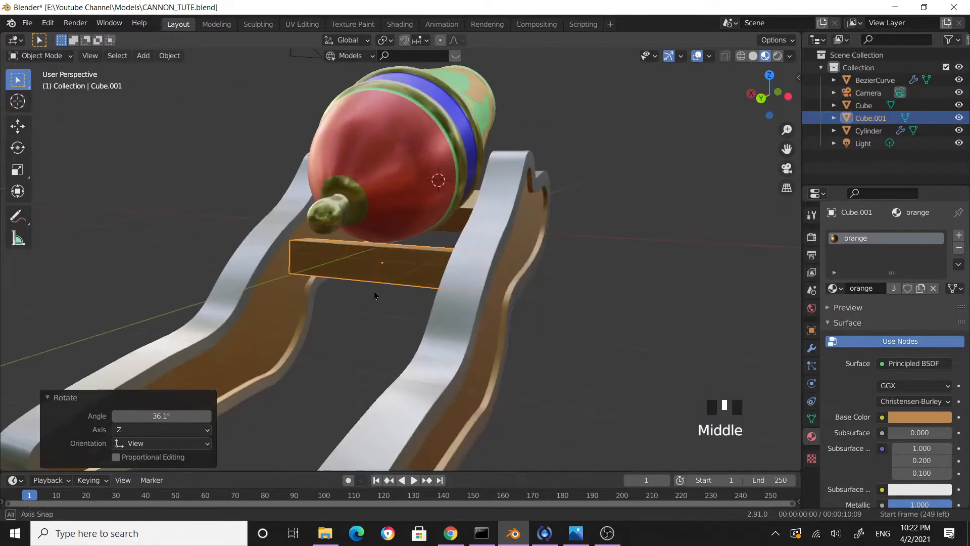
pyautogui.press('g')
pyautogui.press('z')
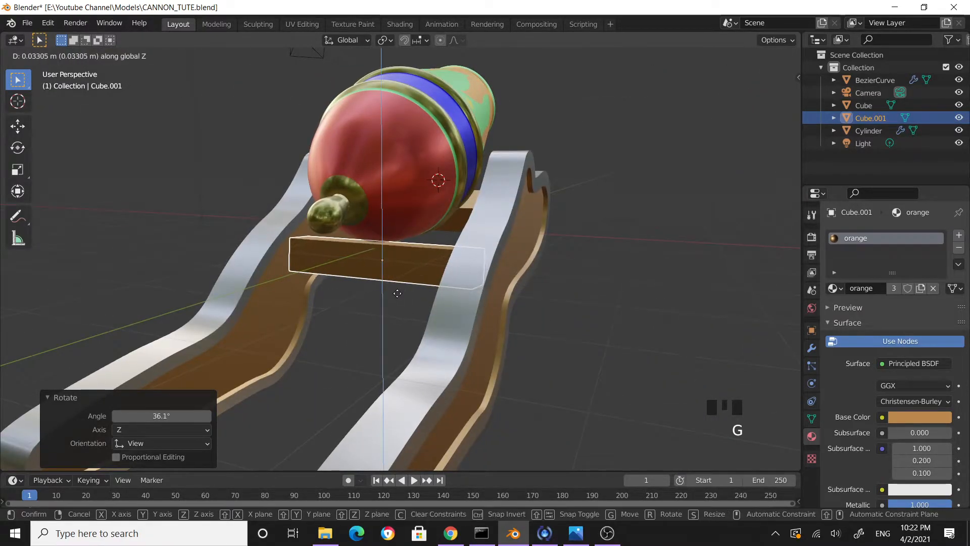
pyautogui.click(398, 293)
# Step: Deselect the rear crossbar, check the cannon from the side and save the file
pyautogui.click(633, 305)
pyautogui.moveTo(634, 305); pyautogui.dragTo(733, 327, button='middle')
pyautogui.scroll(-4, 594, 322)
pyautogui.moveTo(594, 321); pyautogui.dragTo(541, 316, button='middle')
pyautogui.hotkey('ctrl', 's')
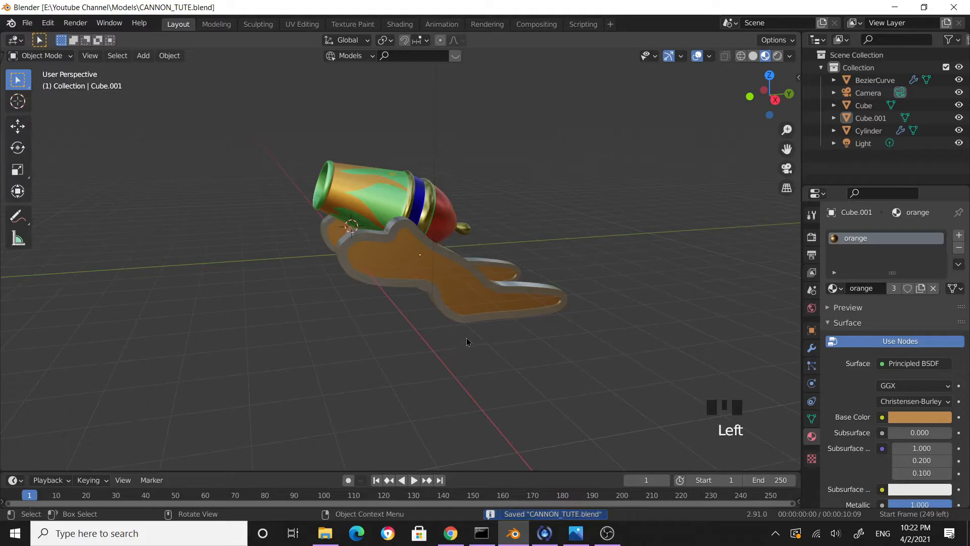
# Step: Select the front crossbar and thin it by scaling along Z to about 0.418
pyautogui.moveTo(463, 343); pyautogui.dragTo(471, 237, button='middle')
pyautogui.scroll(1, 471, 238)
pyautogui.click(500, 265)
pyautogui.scroll(3, 566, 301)
pyautogui.moveTo(566, 300); pyautogui.dragTo(509, 318, button='middle')
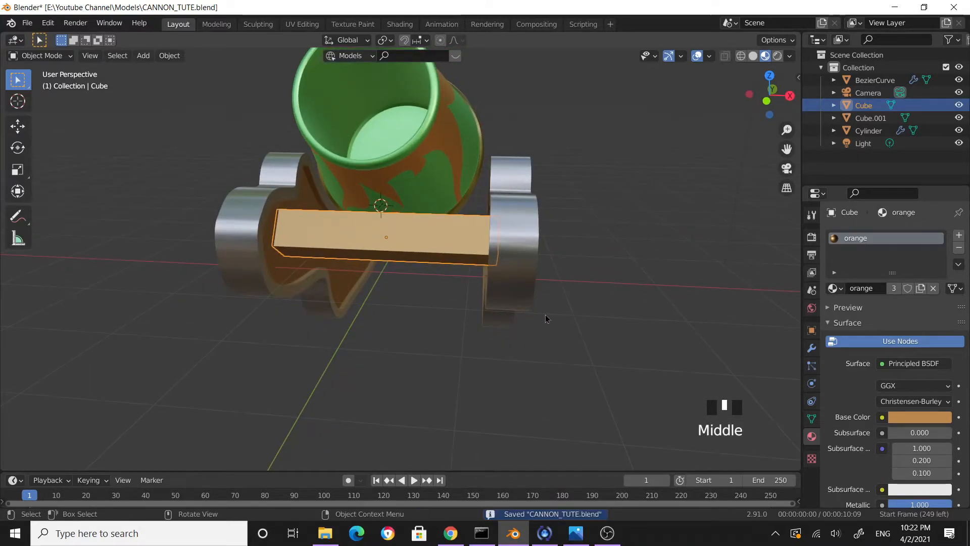
pyautogui.press('s')
pyautogui.press('z')
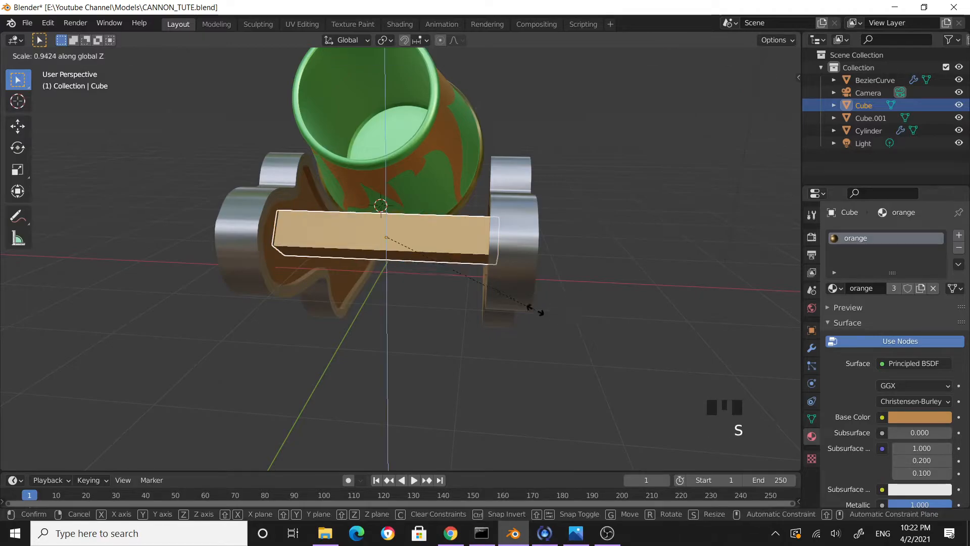
pyautogui.click(453, 268)
# Step: Raise the front crossbar about 0.1 m along Z so it sits closer under the barrel
pyautogui.moveTo(443, 286); pyautogui.dragTo(459, 342, button='middle')
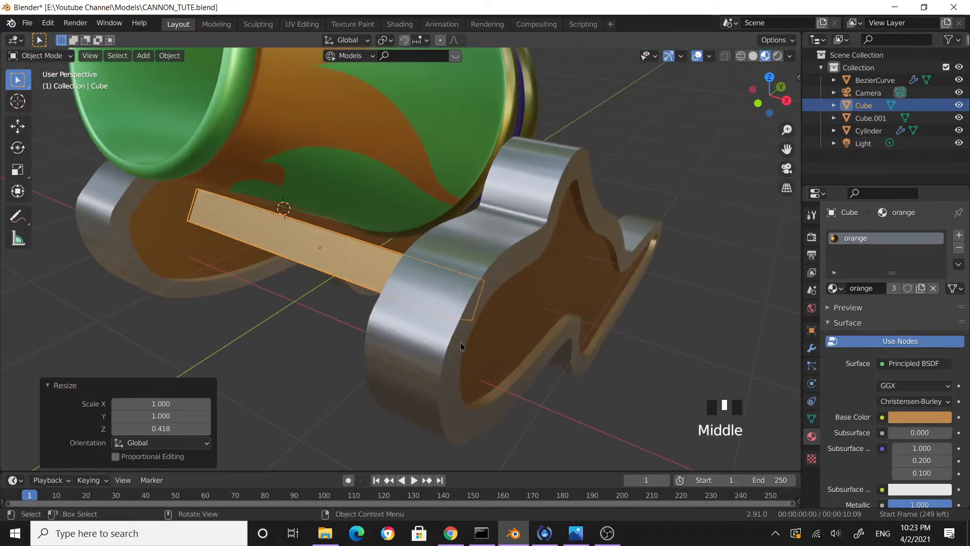
pyautogui.press('g')
pyautogui.press('z')
pyautogui.click(594, 397)
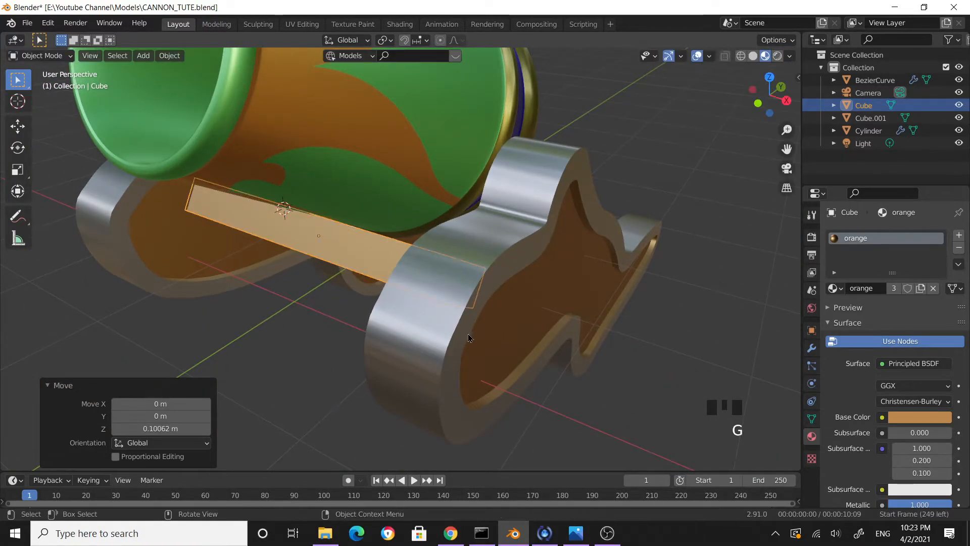
pyautogui.doubleClick(611, 373)
# Step: Select the rear crossbar and scale it along Z to about 0.762
pyautogui.moveTo(610, 372); pyautogui.dragTo(506, 369, button='middle')
pyautogui.click(369, 294)
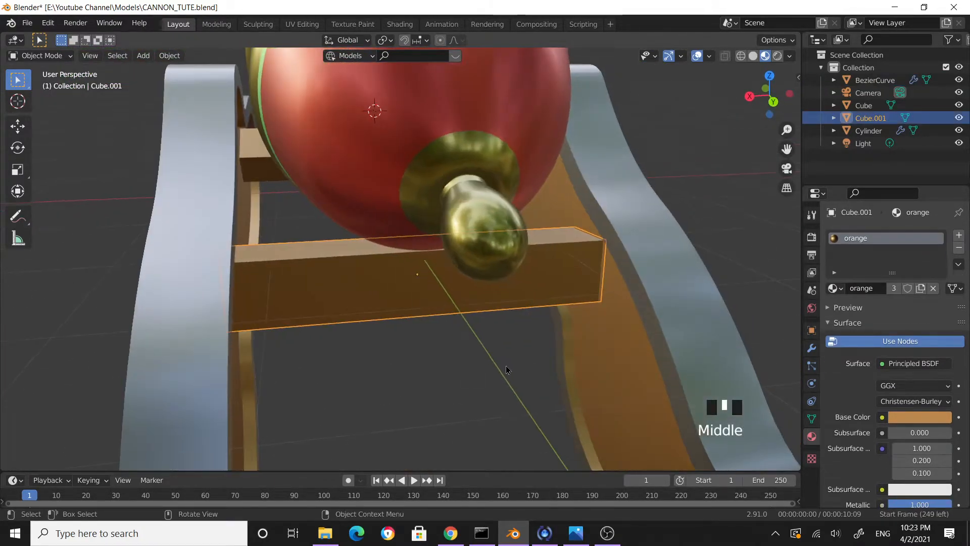
pyautogui.press('s')
pyautogui.press('z')
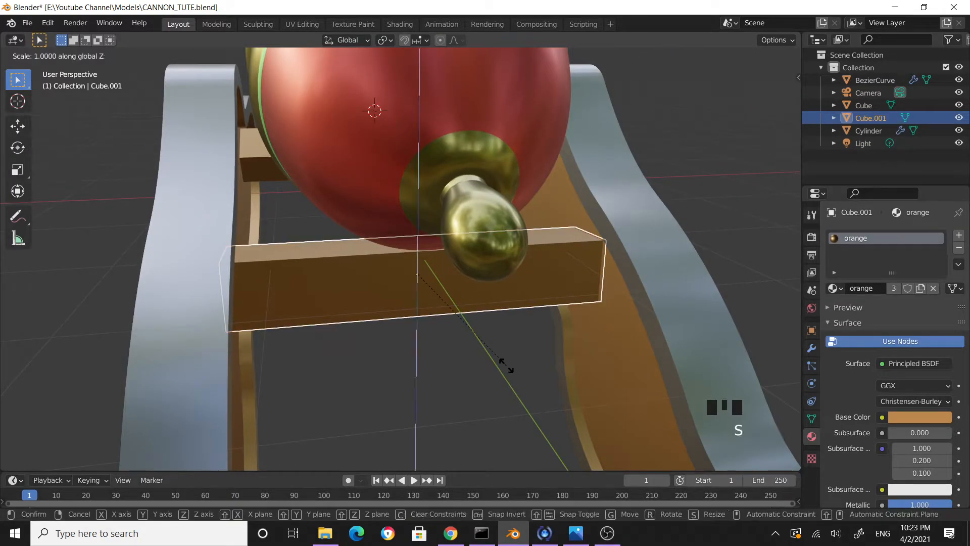
pyautogui.click(490, 347)
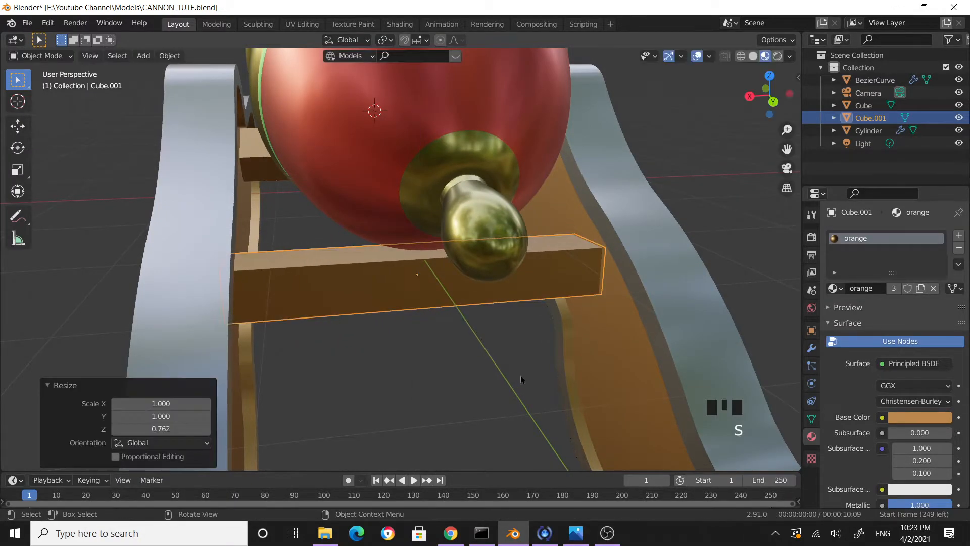
# Step: Adjust the rear crossbar's height along Z beneath the red end of the cannon and deselect it
pyautogui.moveTo(517, 374); pyautogui.dragTo(557, 378, button='middle')
pyautogui.press('g')
pyautogui.press('z')
pyautogui.click(564, 371)
pyautogui.click(564, 371)
# Step: Check both crossbars and the supports from the front, side and rear, and save the file
pyautogui.moveTo(520, 405); pyautogui.dragTo(574, 405, button='middle')
pyautogui.scroll(-4, 606, 359)
pyautogui.moveTo(607, 359); pyautogui.dragTo(675, 348, button='middle')
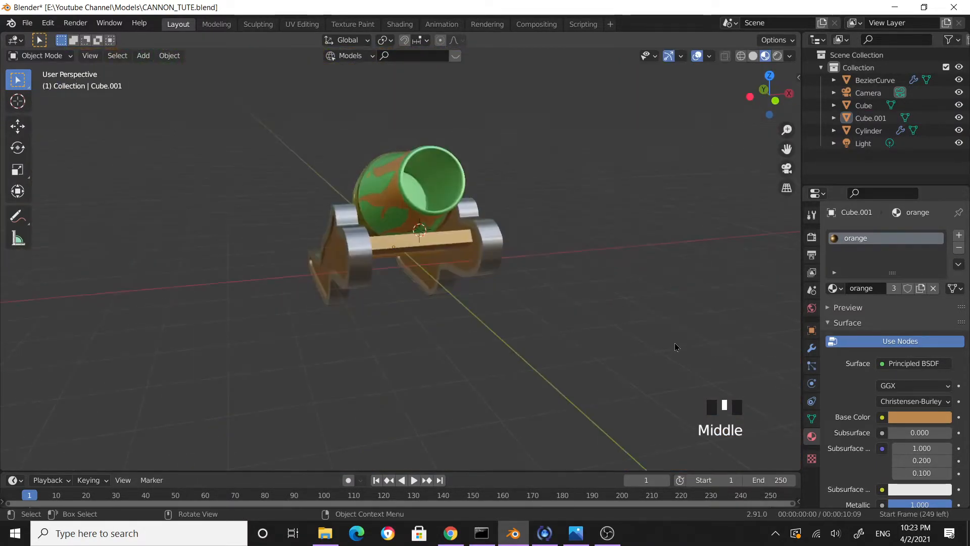
pyautogui.click(629, 317)
pyautogui.scroll(3, 580, 311)
pyautogui.moveTo(580, 311); pyautogui.dragTo(587, 278, button='middle')
pyautogui.scroll(2, 534, 322)
pyautogui.scroll(-4, 514, 291)
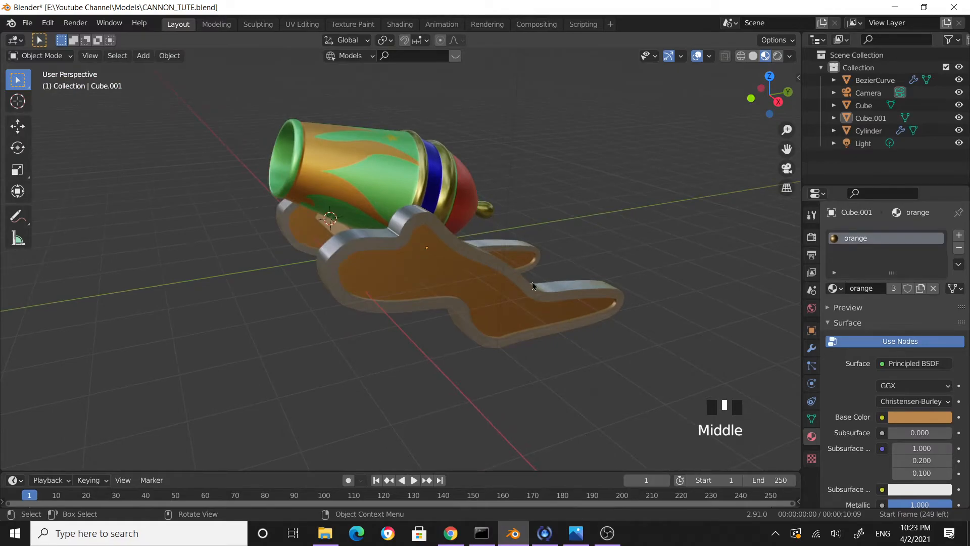
pyautogui.moveTo(433, 315); pyautogui.dragTo(511, 299, button='middle')
pyautogui.scroll(-3, 544, 297)
pyautogui.hotkey('ctrl', 's')
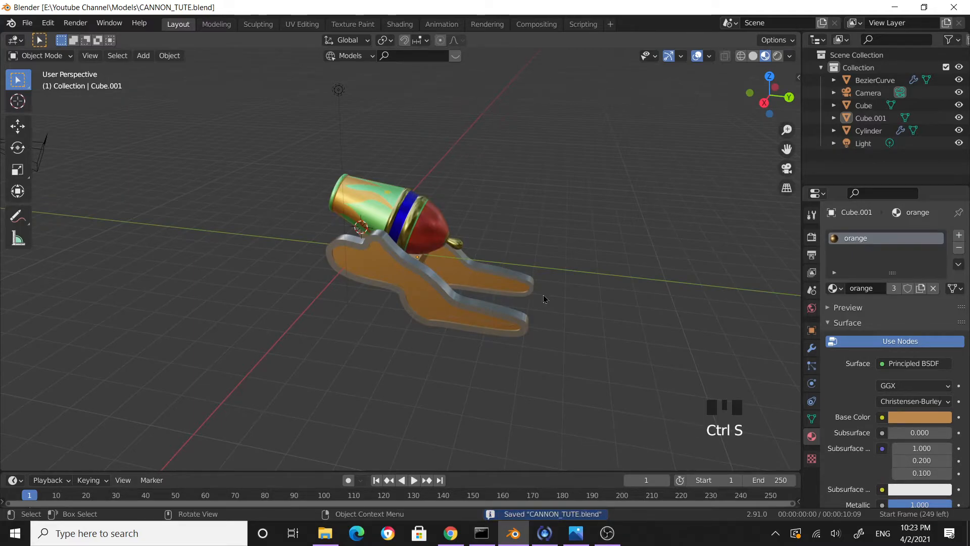
pyautogui.moveTo(561, 299); pyautogui.dragTo(454, 353, button='middle')
pyautogui.scroll(-2, 468, 301)
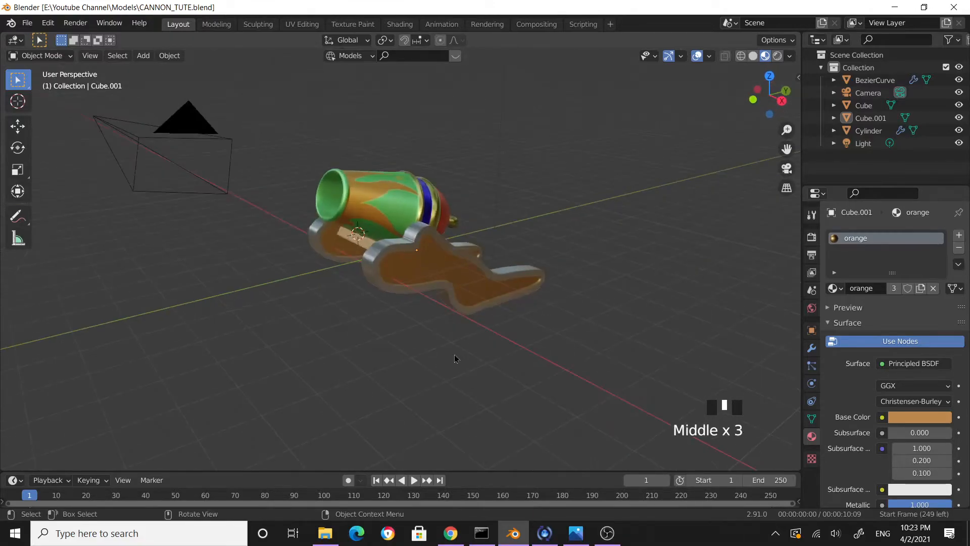
# Step: Place the 3D cursor just outside the +X side support, at about X 1.6 m, Y 1.78 m, Z -0.07 m
pyautogui.moveTo(558, 366); pyautogui.dragTo(569, 412, button='middle')
pyautogui.press('KP_3')
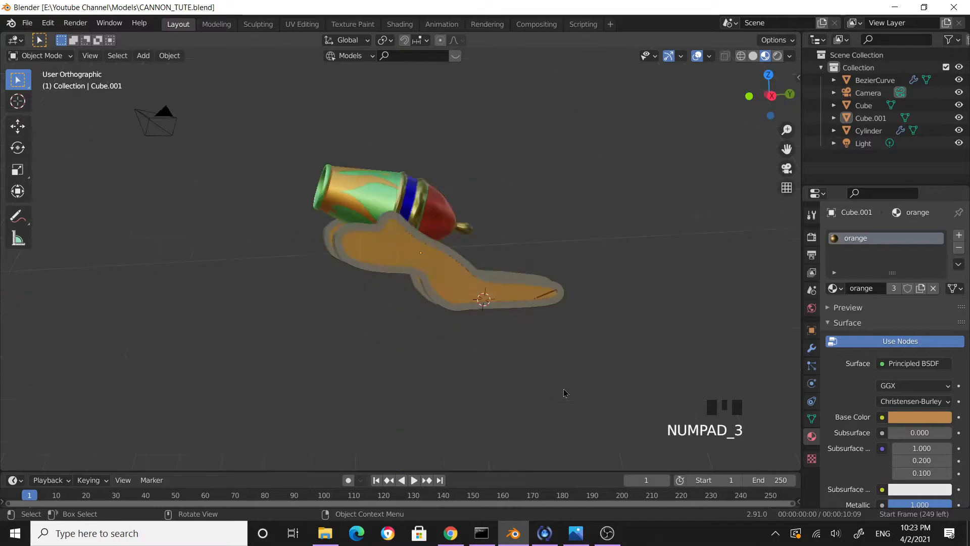
pyautogui.press('KP_1')
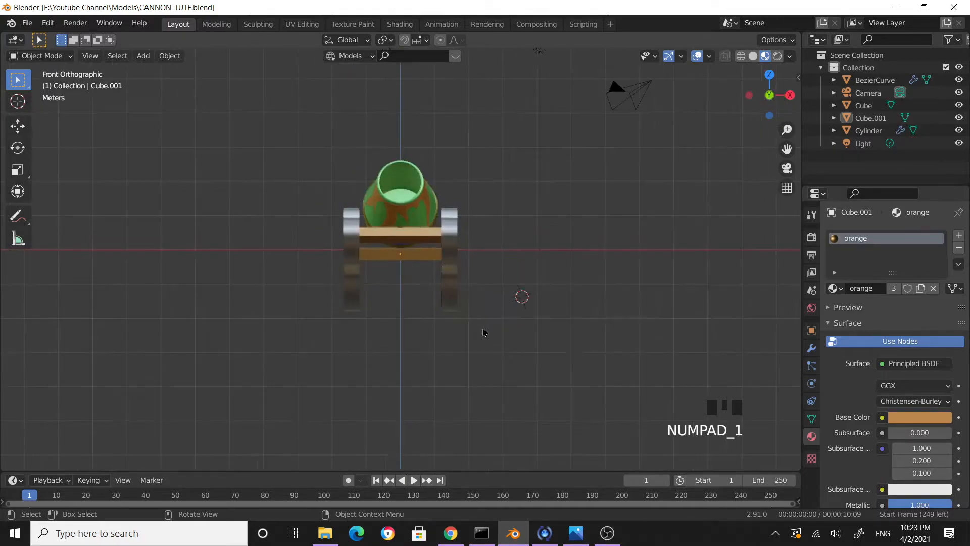
pyautogui.keyDown('shift'); pyautogui.rightClick(488, 250); pyautogui.keyUp('shift')
pyautogui.moveTo(498, 262); pyautogui.dragTo(444, 321, button='middle')
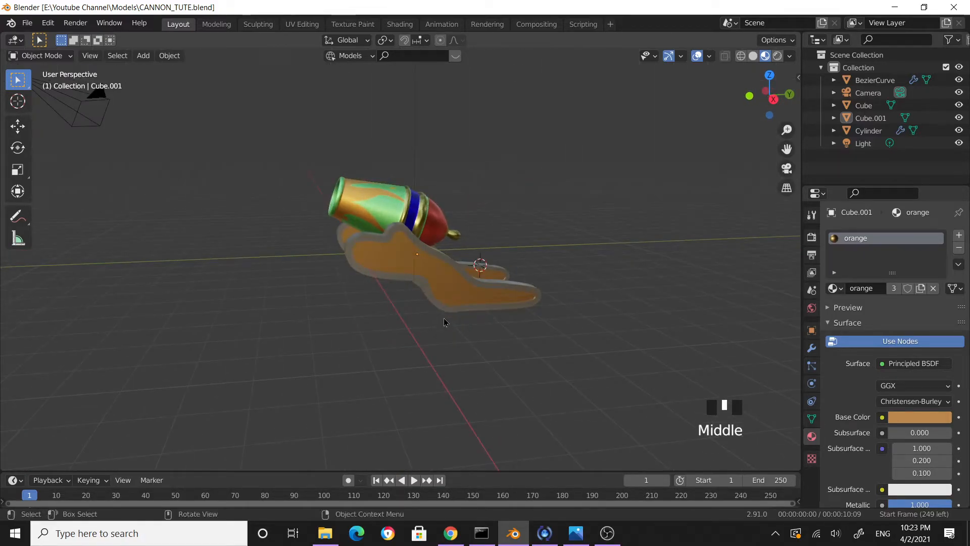
pyautogui.press('KP_3')
pyautogui.moveTo(427, 285); pyautogui.dragTo(465, 358, button='middle')
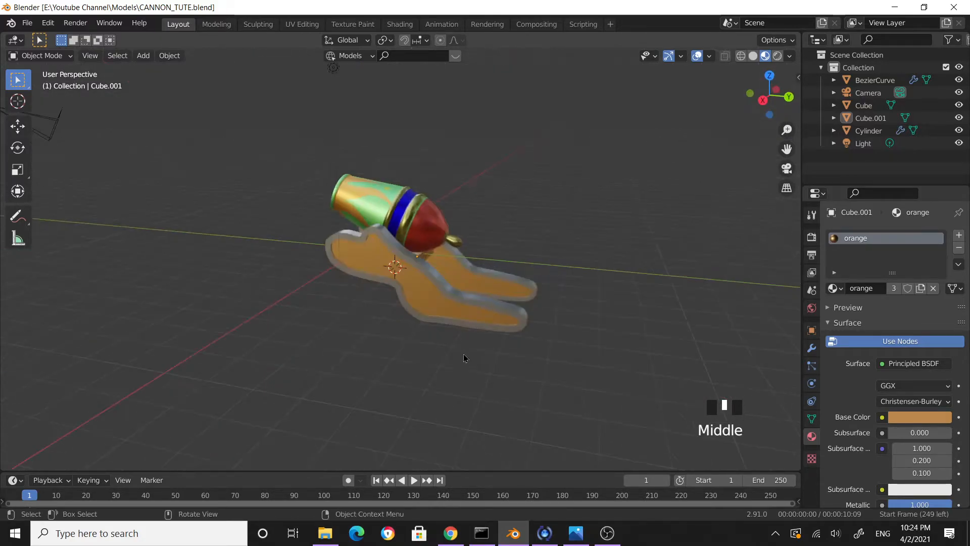
pyautogui.scroll(4, 307, 216)
pyautogui.moveTo(493, 285); pyautogui.dragTo(427, 218, button='middle')
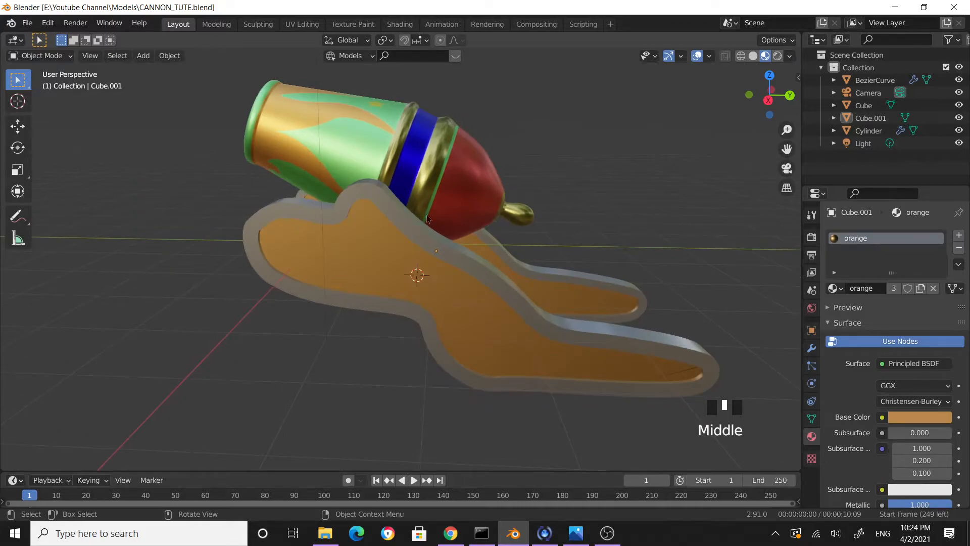
# Step: Add a mesh cylinder with 32 vertices, 1 m radius and 2 m depth at the 3D cursor beside the side support
pyautogui.click(143, 56)
pyautogui.moveTo(173, 75)
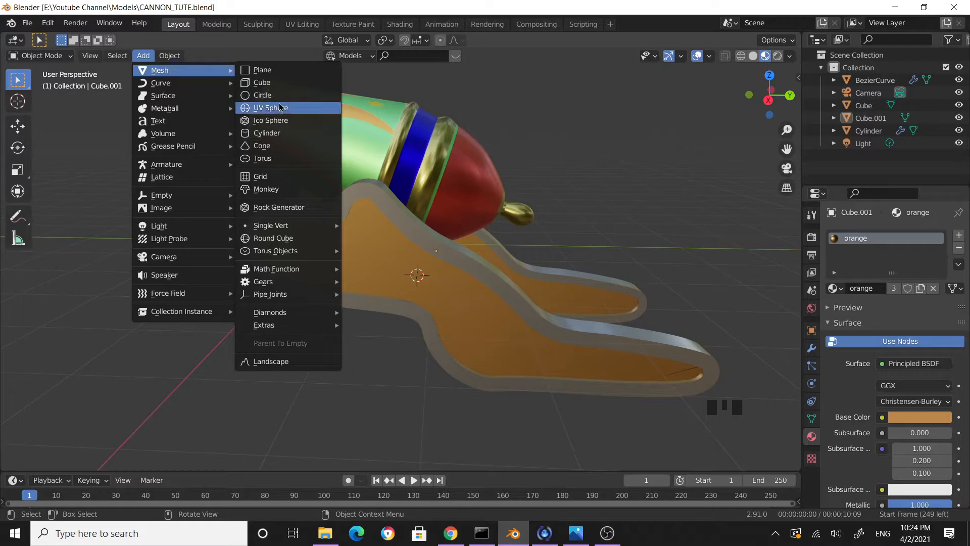
pyautogui.click(282, 134)
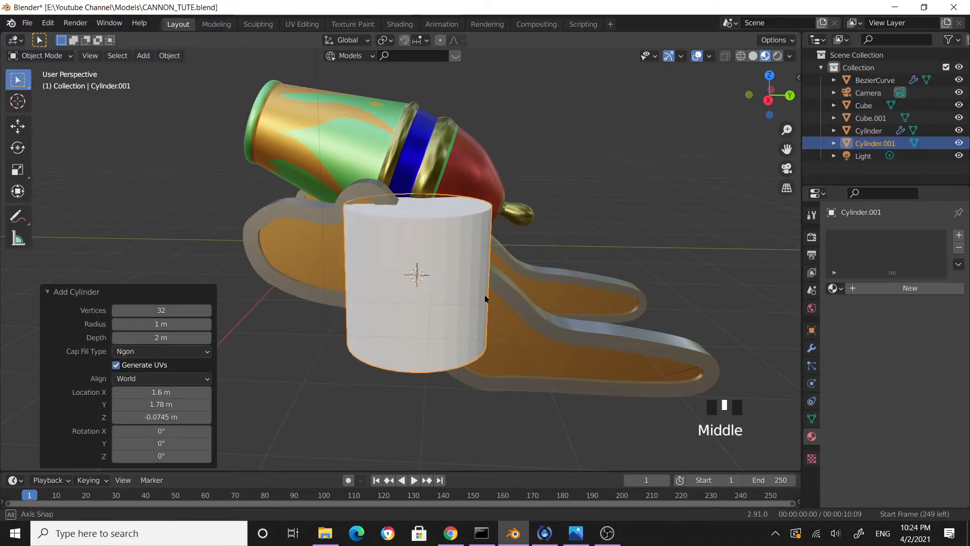
pyautogui.moveTo(493, 295); pyautogui.dragTo(411, 294, button='middle')
pyautogui.scroll(-2, 461, 303)
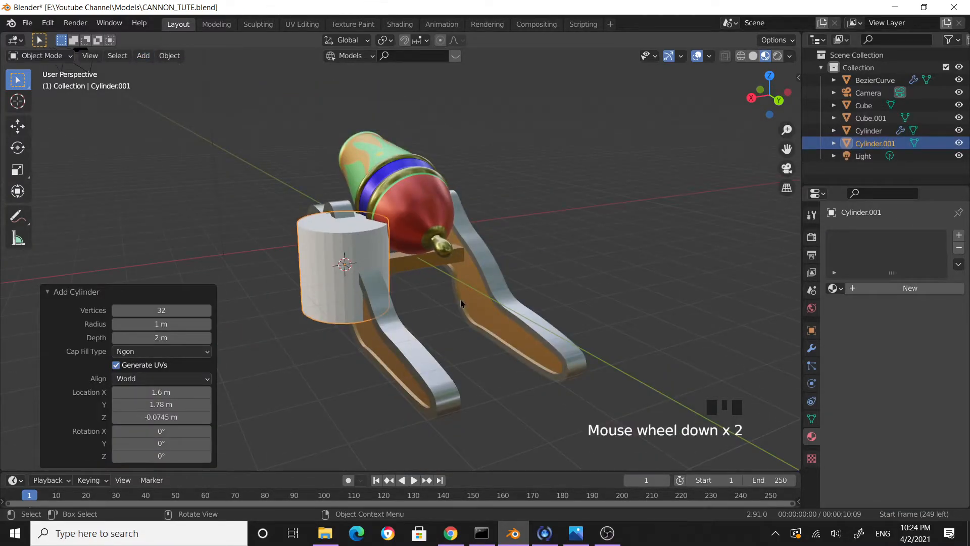
# Step: Rotate the new cylinder 90° about the Y axis and scale it uniformly to about 0.35
pyautogui.press('r')
pyautogui.press('9')
pyautogui.press('0')
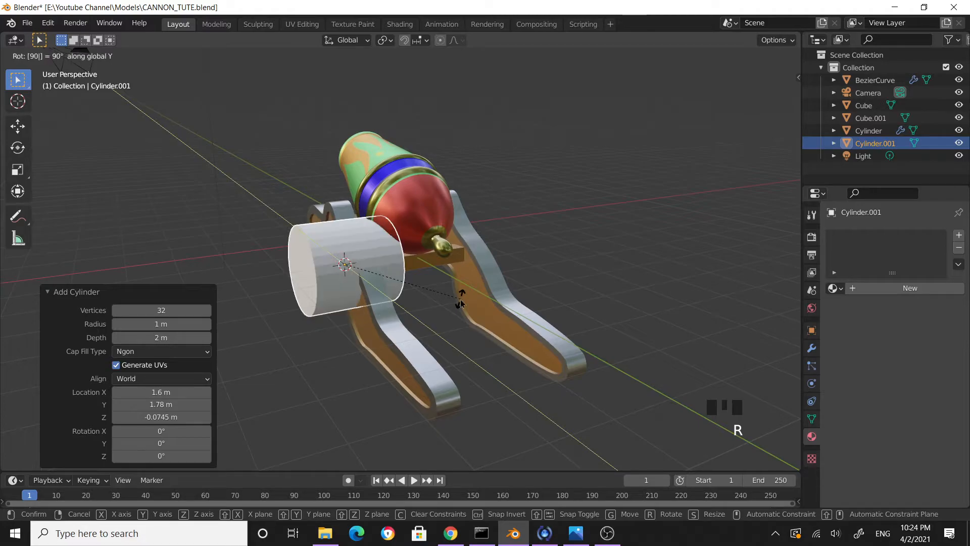
pyautogui.press('Return')
pyautogui.moveTo(500, 306); pyautogui.dragTo(538, 313, button='middle')
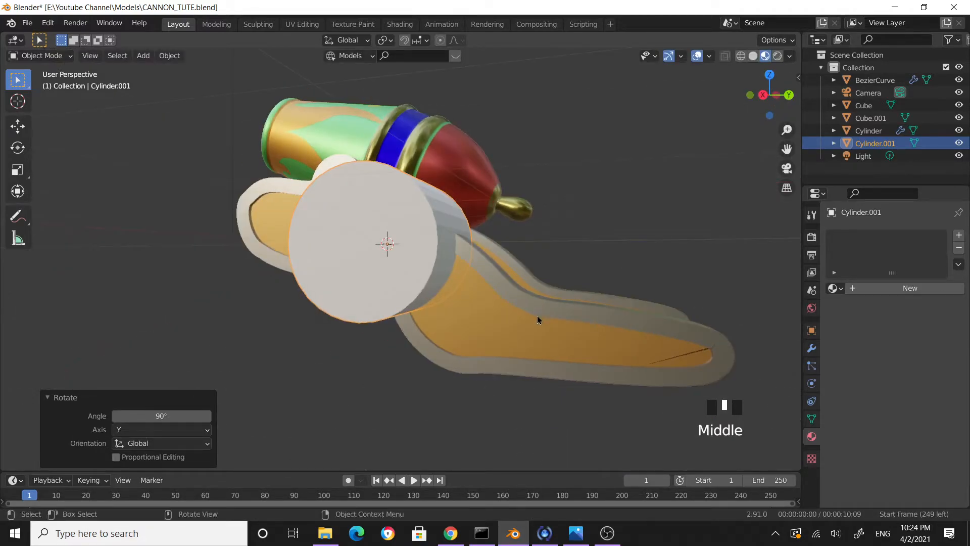
pyautogui.press('s')
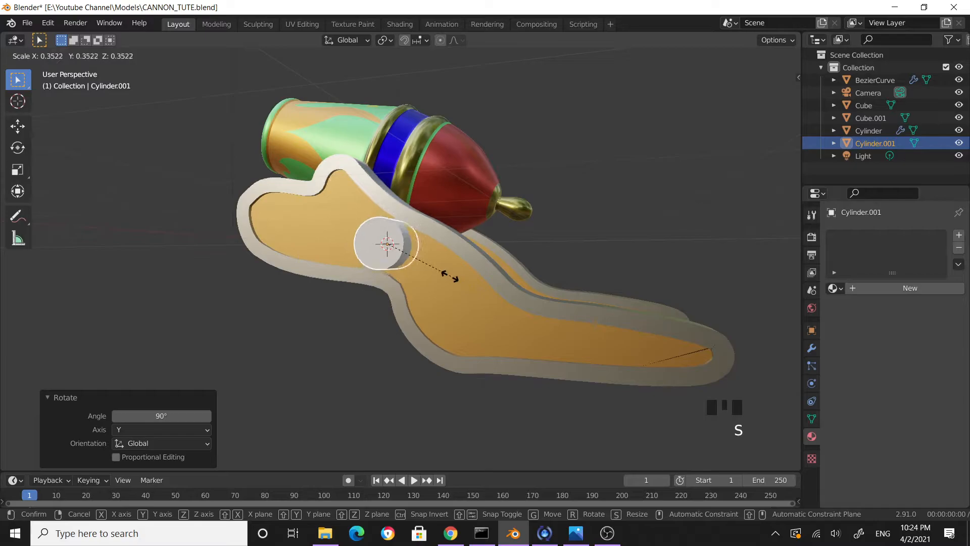
pyautogui.click(447, 276)
pyautogui.scroll(4, 439, 298)
pyautogui.moveTo(438, 301); pyautogui.dragTo(569, 340, button='middle')
# Step: Isolate the small cylinder in local view and enter Edit Mode
pyautogui.press('/')
pyautogui.scroll(-3, 498, 337)
pyautogui.moveTo(498, 337); pyautogui.dragTo(415, 384, button='middle')
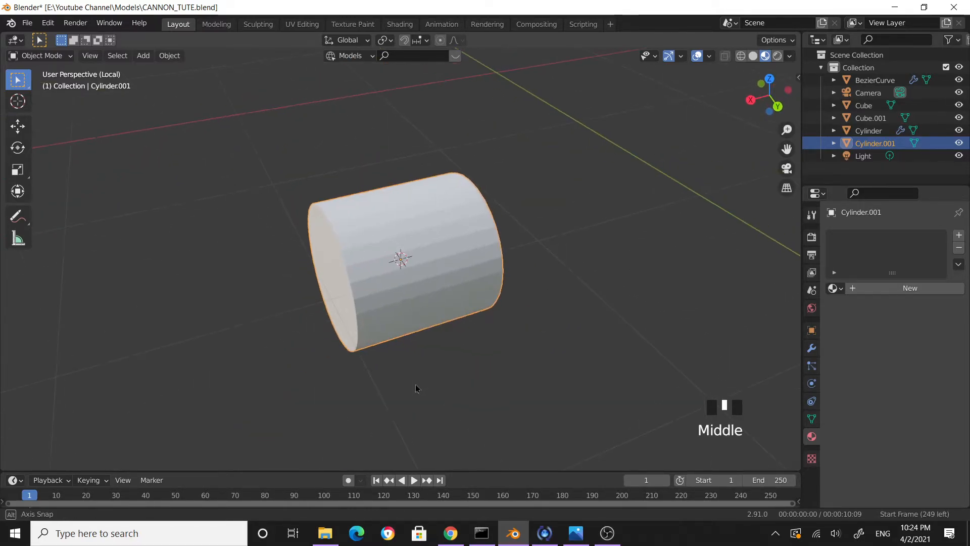
pyautogui.scroll(1, 416, 381)
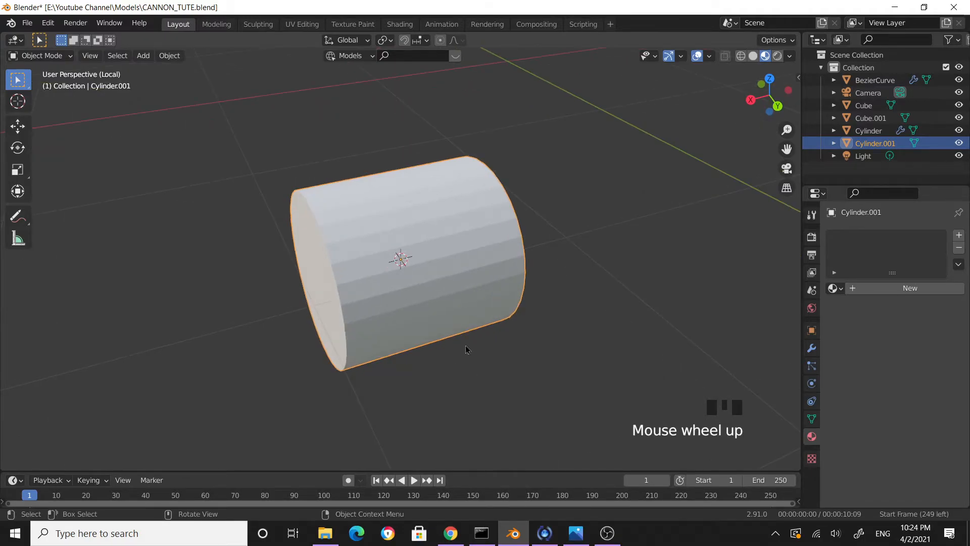
pyautogui.press('Tab')
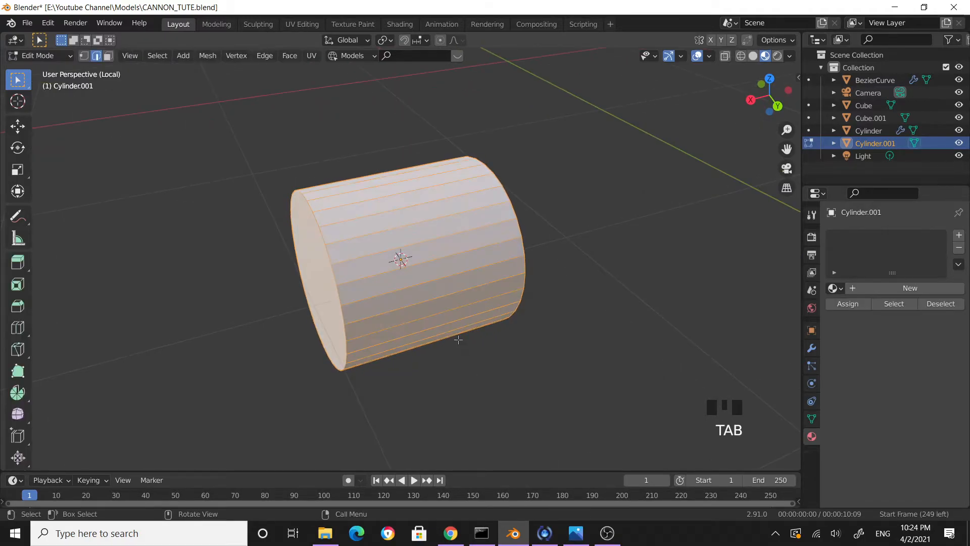
# Step: Add two edge loops around the cylinder, dividing its length into roughly equal thirds
pyautogui.click(14, 328)
pyautogui.click(400, 244)
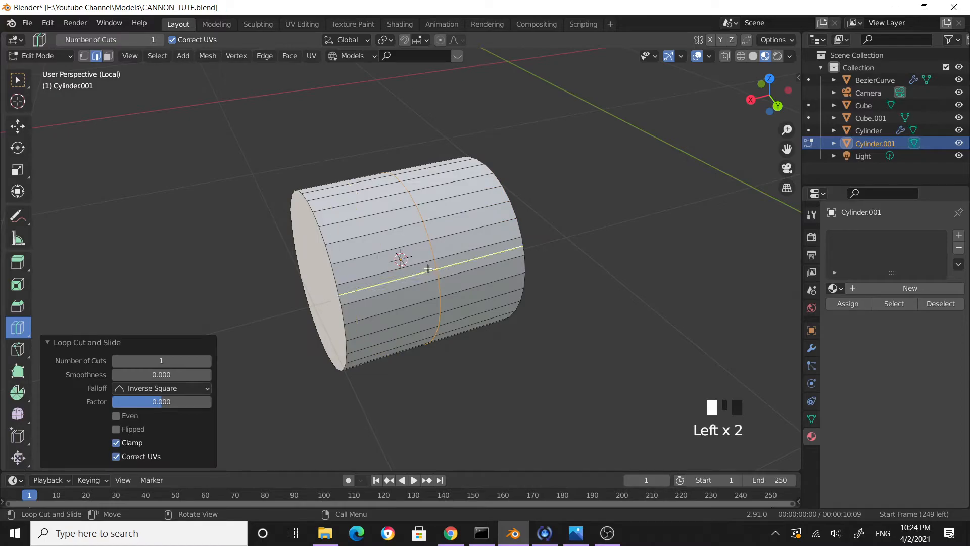
pyautogui.hotkey('ctrl', 'z')
pyautogui.moveTo(458, 232); pyautogui.dragTo(471, 253)
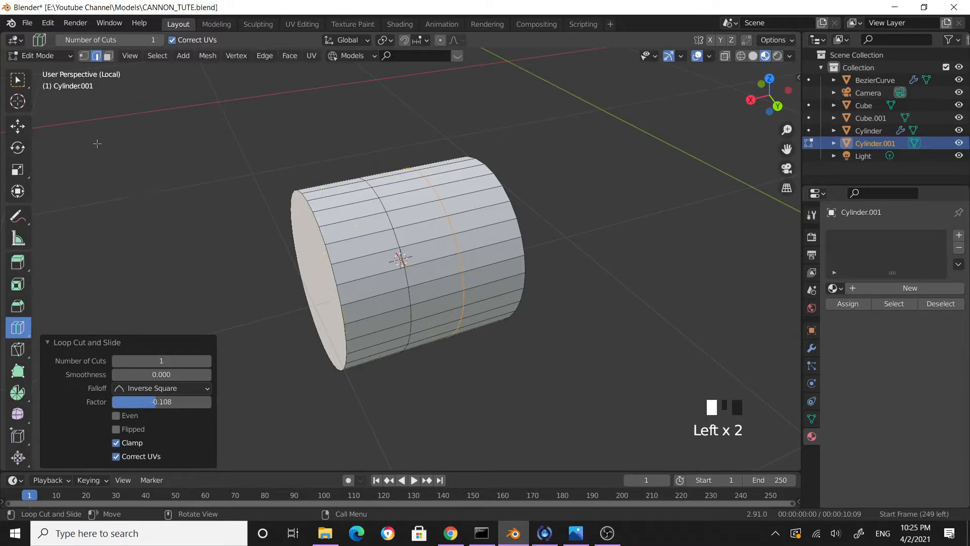
# Step: Select both circular end faces and scale them down slightly to give the cylinder a barrel shape
pyautogui.click(18, 79)
pyautogui.click(108, 57)
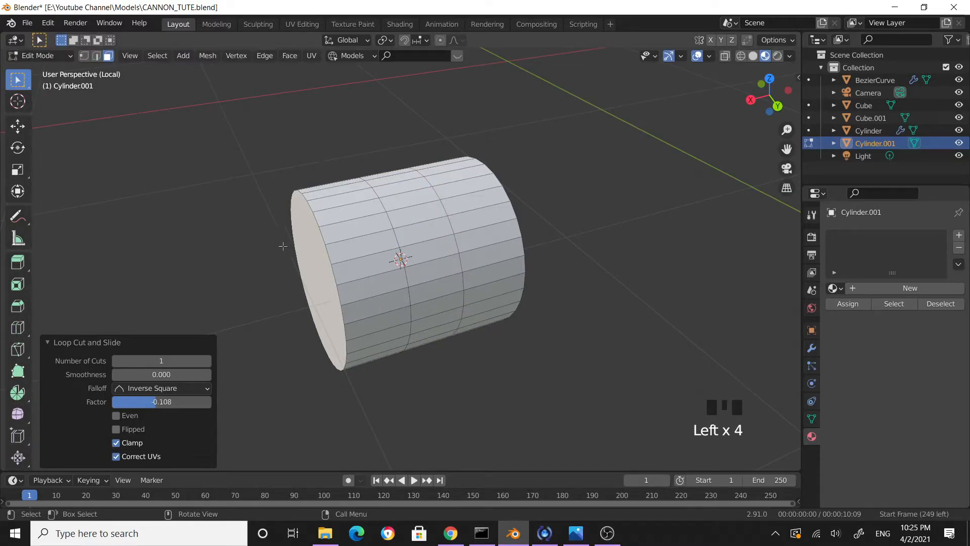
pyautogui.click(311, 245)
pyautogui.moveTo(626, 326); pyautogui.dragTo(503, 310, button='middle')
pyautogui.press('s')
pyautogui.click(574, 332)
pyautogui.click(580, 317)
# Step: Inset one end face of the barrel by about 0.22 m and move the inner face outward along X
pyautogui.click(454, 272)
pyautogui.press('i')
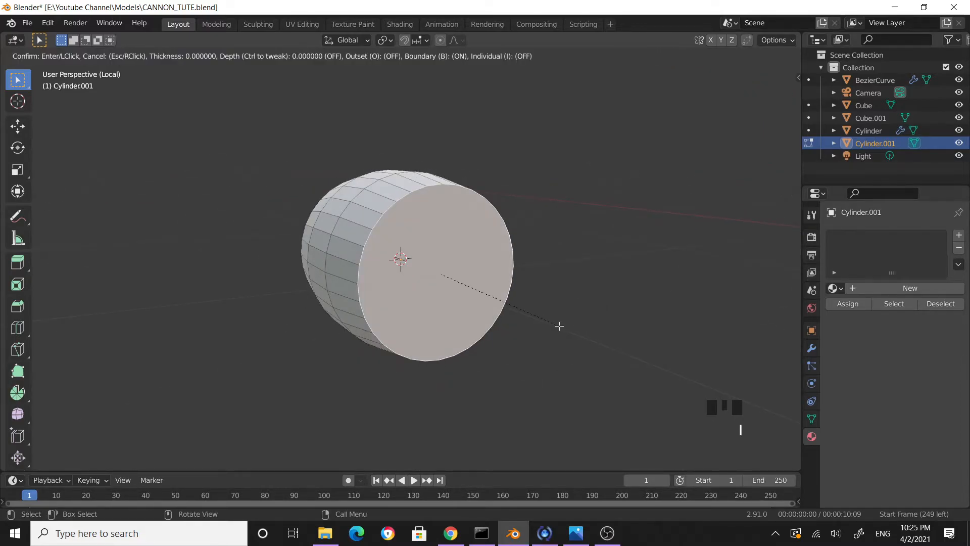
pyautogui.click(439, 350)
pyautogui.moveTo(439, 350); pyautogui.dragTo(493, 342, button='middle')
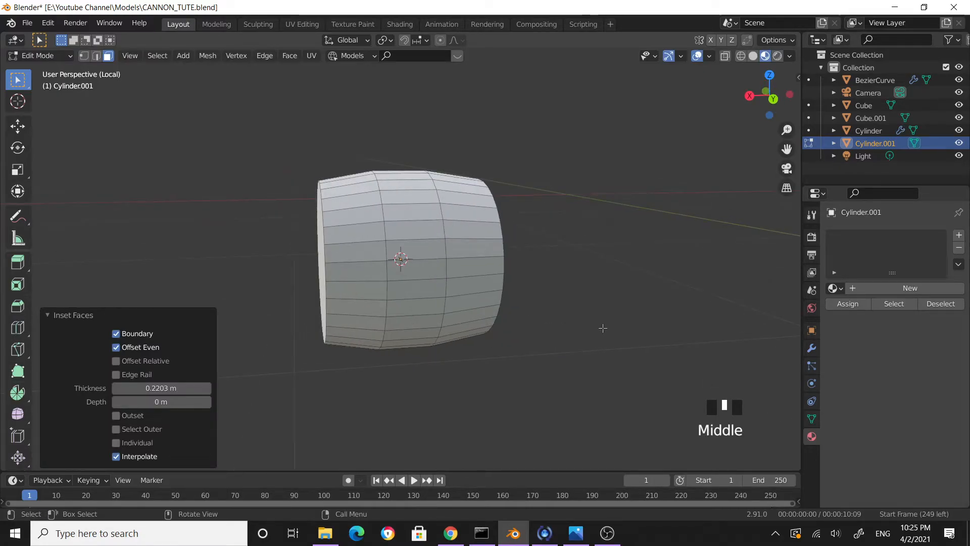
pyautogui.press('g')
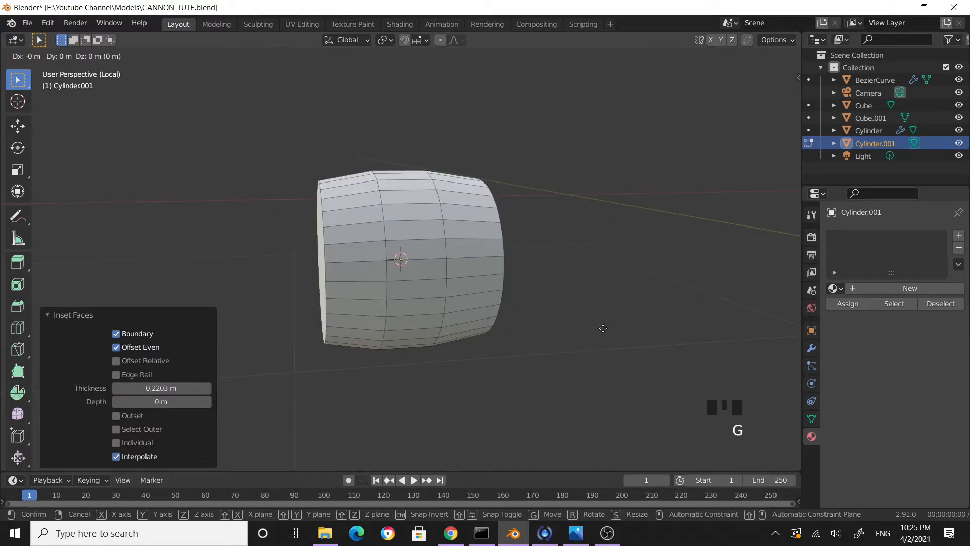
pyautogui.press('x')
pyautogui.click(626, 325)
# Step: Inset the opposite end face by about 0.38 m and move its inner face about 0.1 m outward along X
pyautogui.moveTo(623, 325); pyautogui.dragTo(224, 334, button='middle')
pyautogui.moveTo(568, 328); pyautogui.dragTo(542, 359, button='middle')
pyautogui.click(467, 324)
pyautogui.press('i')
pyautogui.click(585, 354)
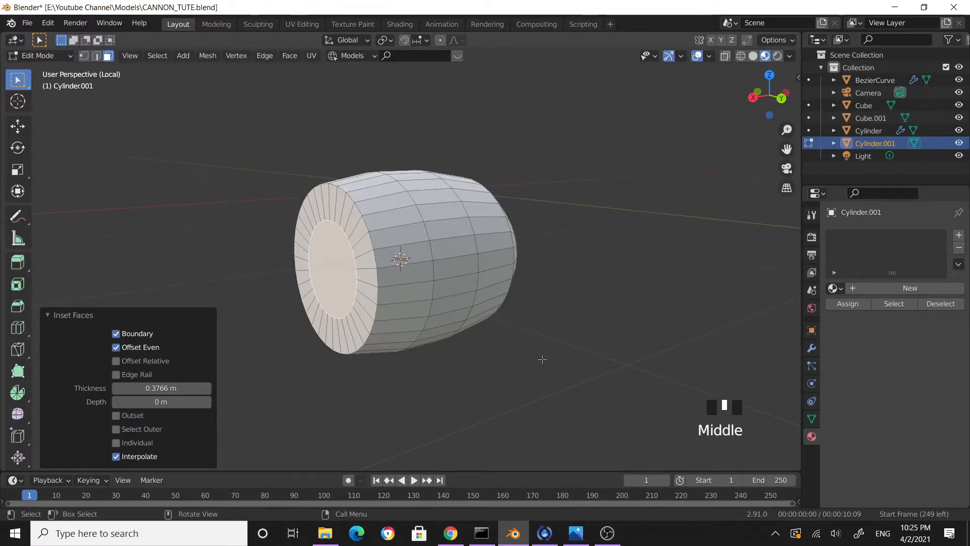
pyautogui.press('g')
pyautogui.press('x')
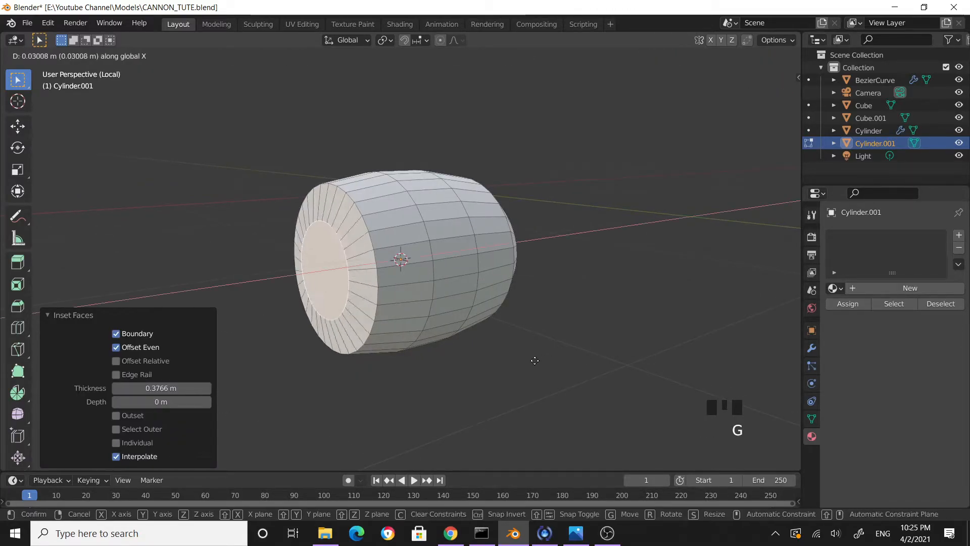
pyautogui.click(516, 364)
# Step: Add an edge loop near each end of the barrel's side to outline two narrow bands
pyautogui.moveTo(631, 366); pyautogui.dragTo(551, 399, button='middle')
pyautogui.moveTo(550, 388); pyautogui.dragTo(512, 332, button='middle')
pyautogui.scroll(3, 477, 336)
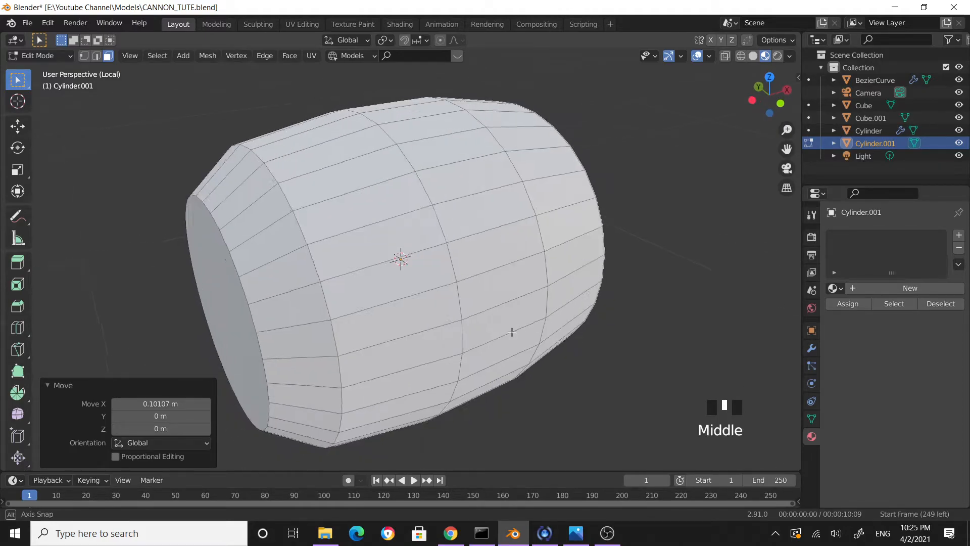
pyautogui.click(18, 327)
pyautogui.click(335, 293)
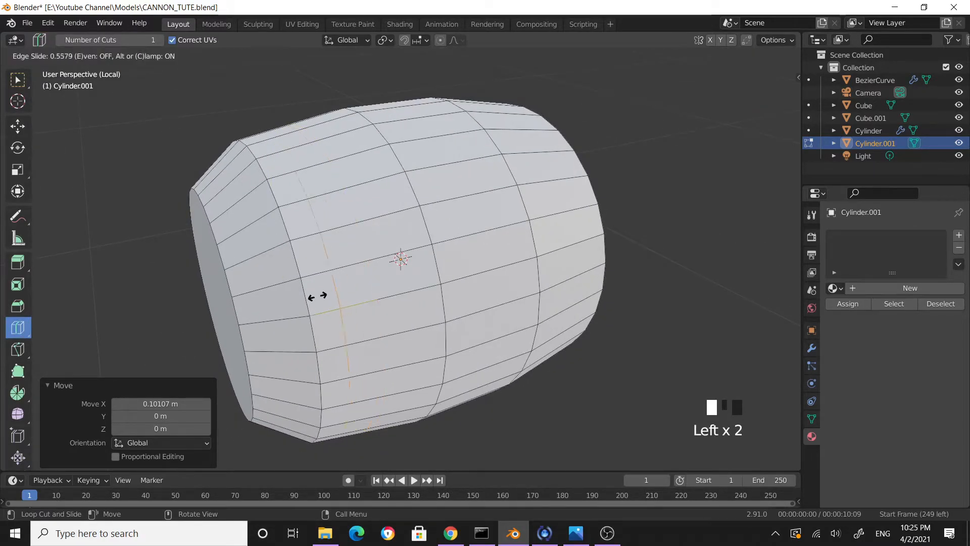
pyautogui.moveTo(318, 295); pyautogui.dragTo(317, 295)
pyautogui.moveTo(631, 329); pyautogui.dragTo(524, 291, button='middle')
pyautogui.moveTo(524, 290); pyautogui.dragTo(551, 290)
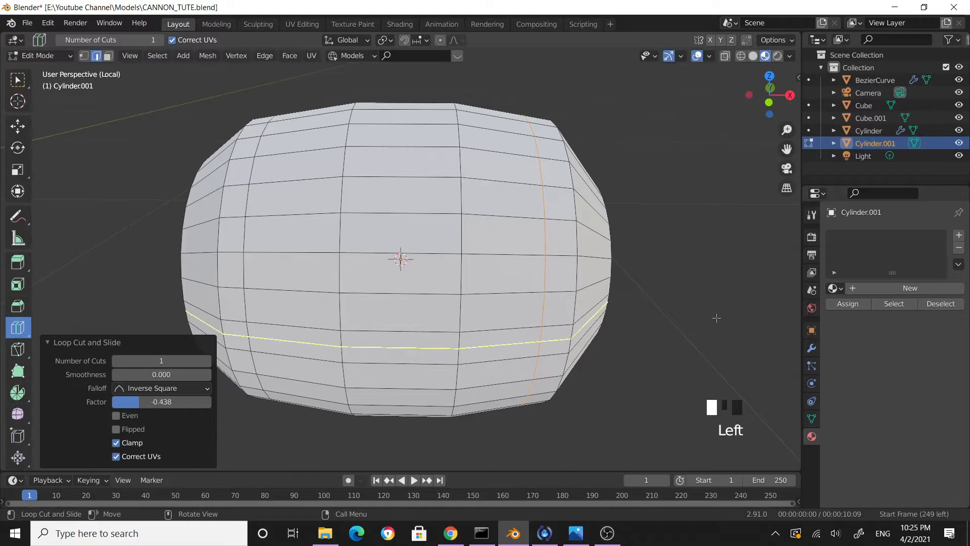
# Step: Select the two narrow face bands near the barrel's ends and extrude them along their normals by about 0.04 m
pyautogui.click(19, 81)
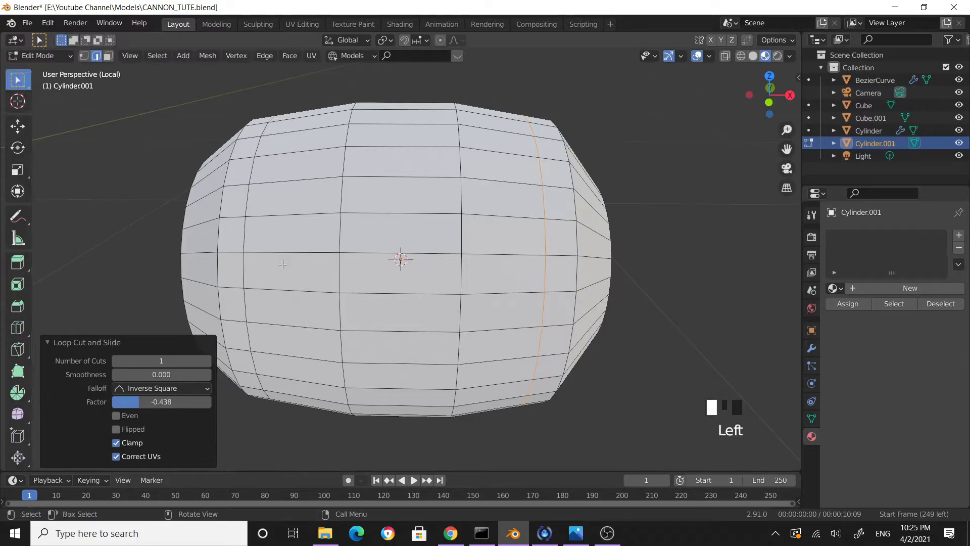
pyautogui.doubleClick(108, 58)
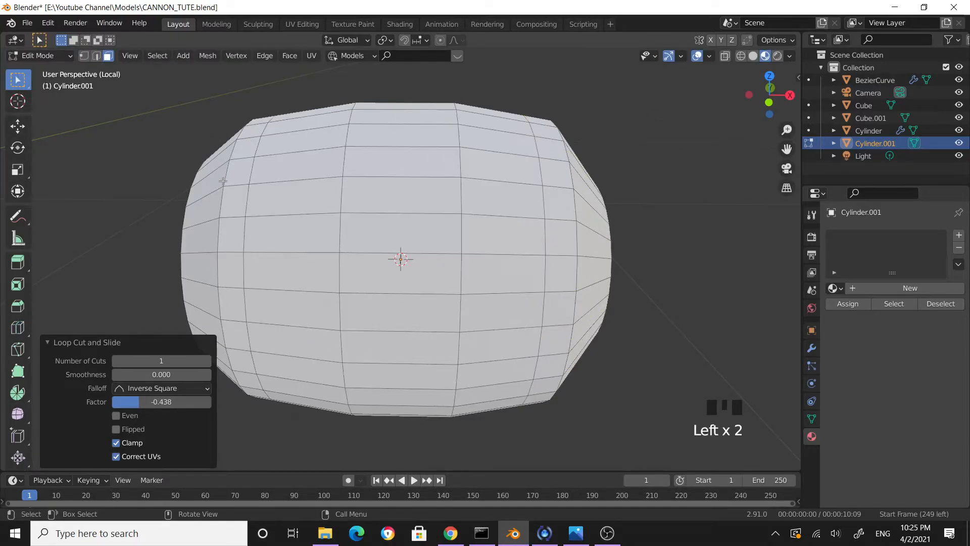
pyautogui.keyDown('alt'); pyautogui.click(238, 216); pyautogui.keyUp('alt')
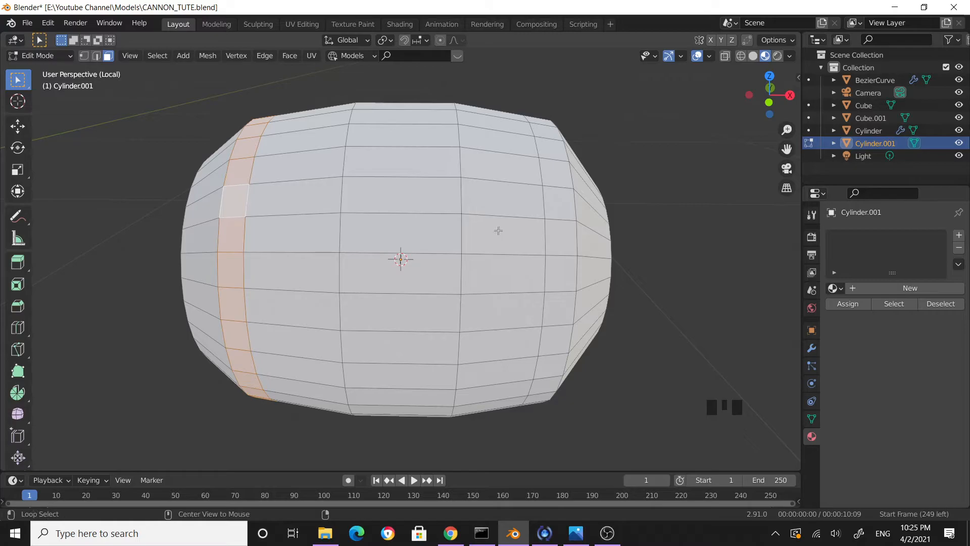
pyautogui.keyDown('alt'); pyautogui.keyDown('shift'); pyautogui.click(559, 222); pyautogui.keyUp('shift'); pyautogui.keyUp('alt')
pyautogui.moveTo(642, 257); pyautogui.dragTo(542, 253, button='middle')
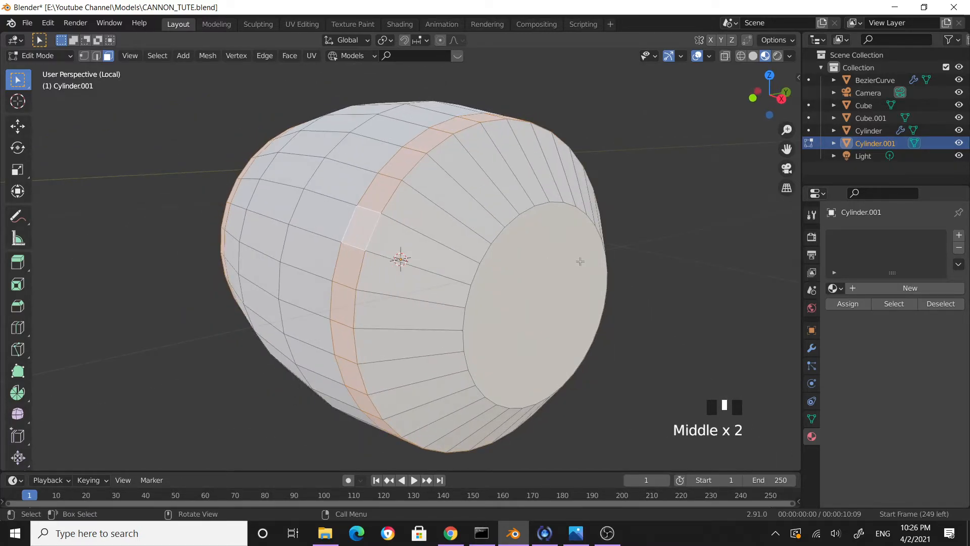
pyautogui.hotkey('alt', 'e')
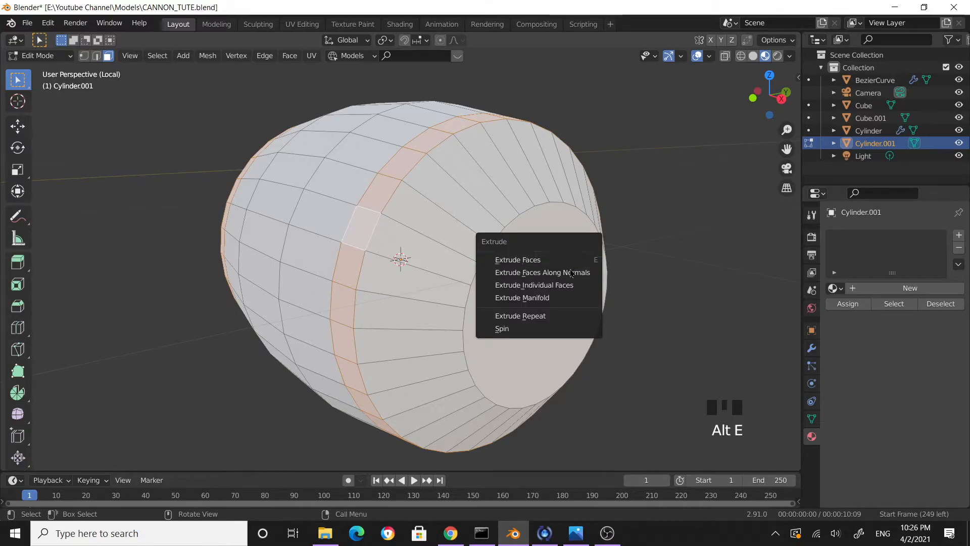
pyautogui.click(576, 272)
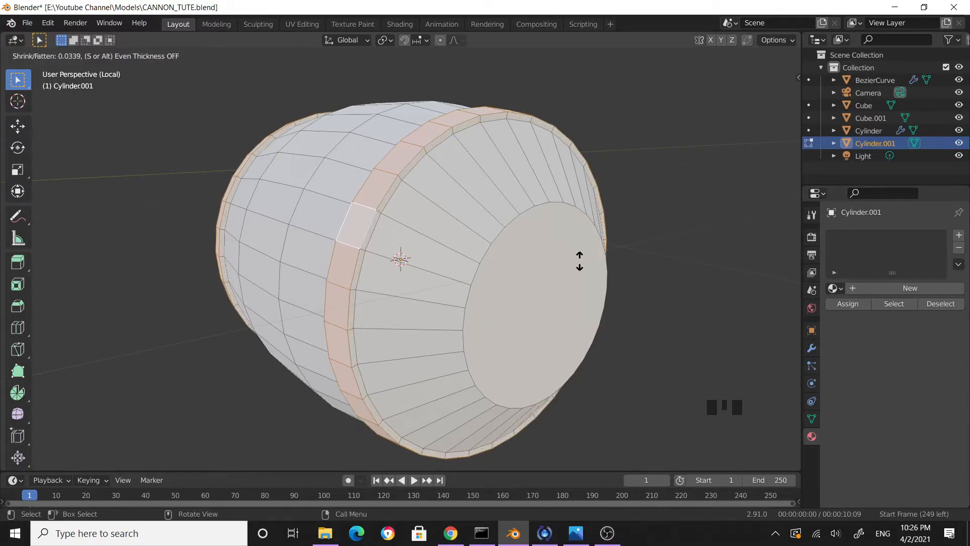
pyautogui.click(579, 260)
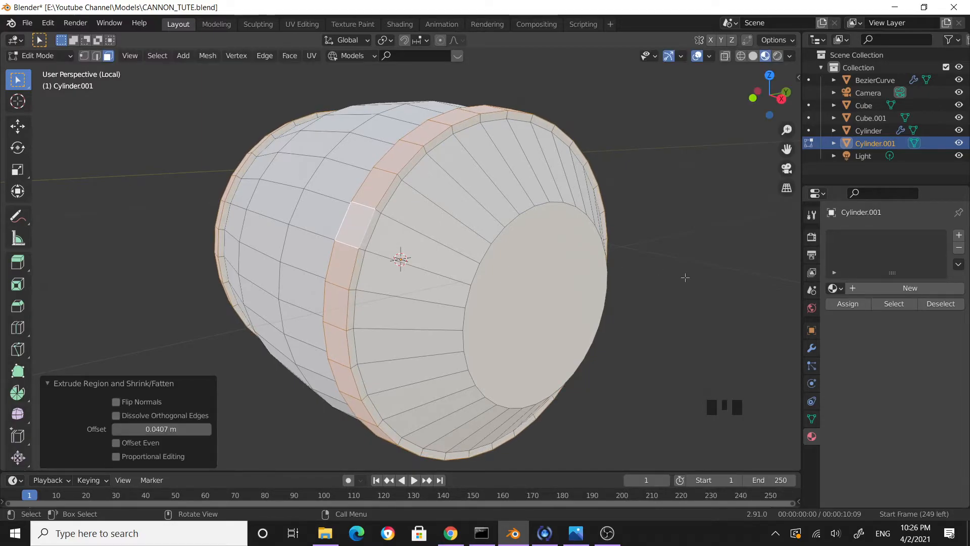
# Step: Extrude the two raised bands along their normals again by about 0.01 m
pyautogui.hotkey('alt', 'e')
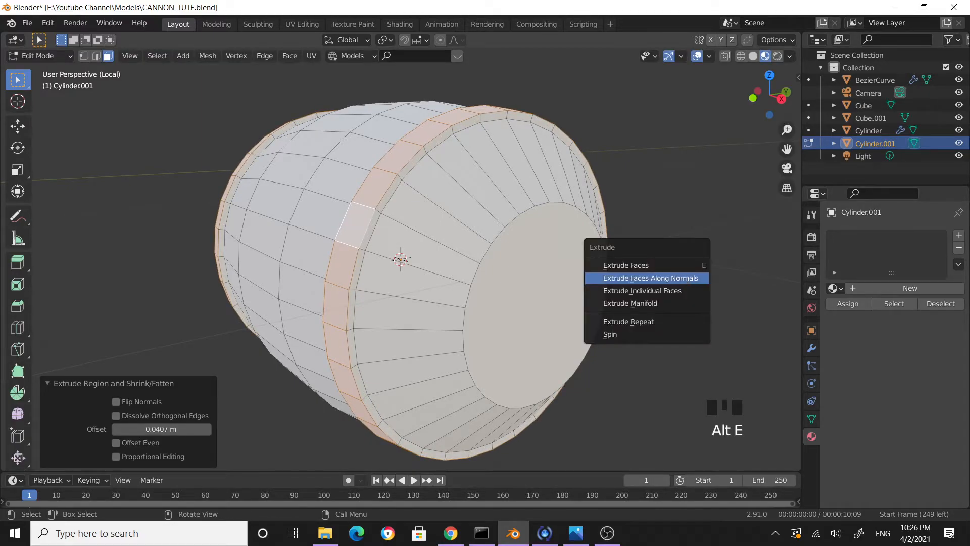
pyautogui.click(685, 277)
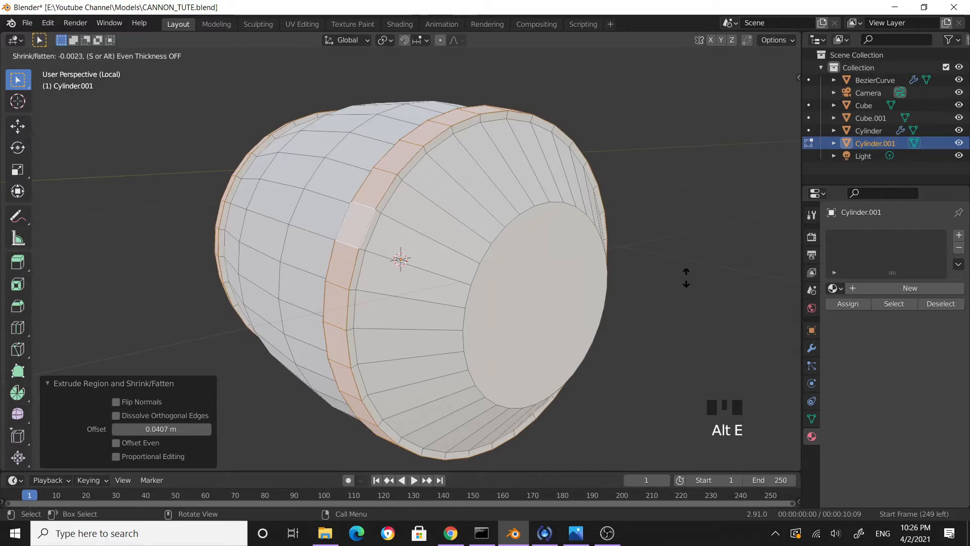
pyautogui.click(684, 275)
# Step: Inset one flat end face by about 0.36 m and extrude its centre outward into a short peg
pyautogui.moveTo(684, 276); pyautogui.dragTo(619, 288, button='middle')
pyautogui.scroll(-2, 455, 303)
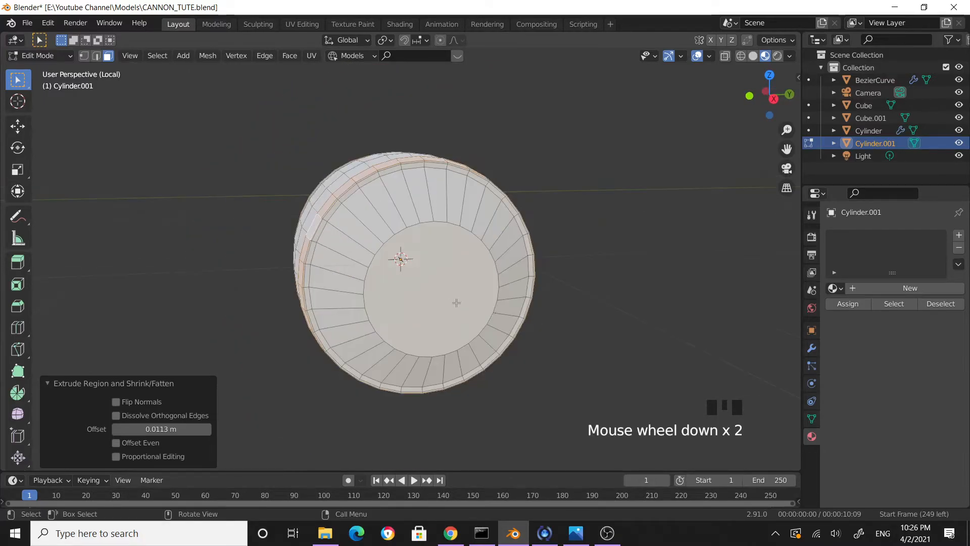
pyautogui.click(545, 317)
pyautogui.moveTo(545, 317)
pyautogui.mouseDown(button='middle')
pyautogui.moveTo(704, 310)
pyautogui.moveTo(540, 321)
pyautogui.moveTo(554, 317)
pyautogui.mouseUp(button='middle')
pyautogui.press('i')
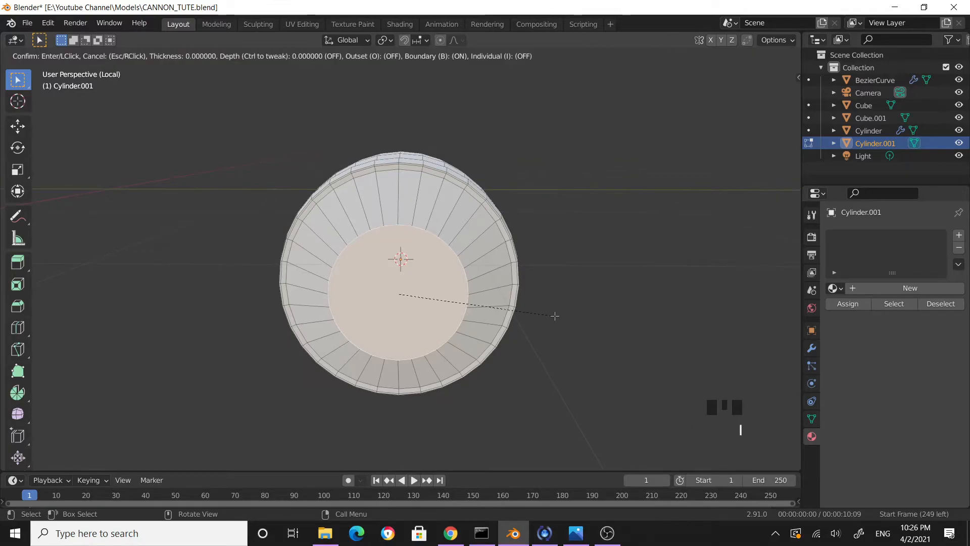
pyautogui.click(507, 307)
pyautogui.moveTo(574, 325); pyautogui.dragTo(479, 323, button='middle')
pyautogui.press('e')
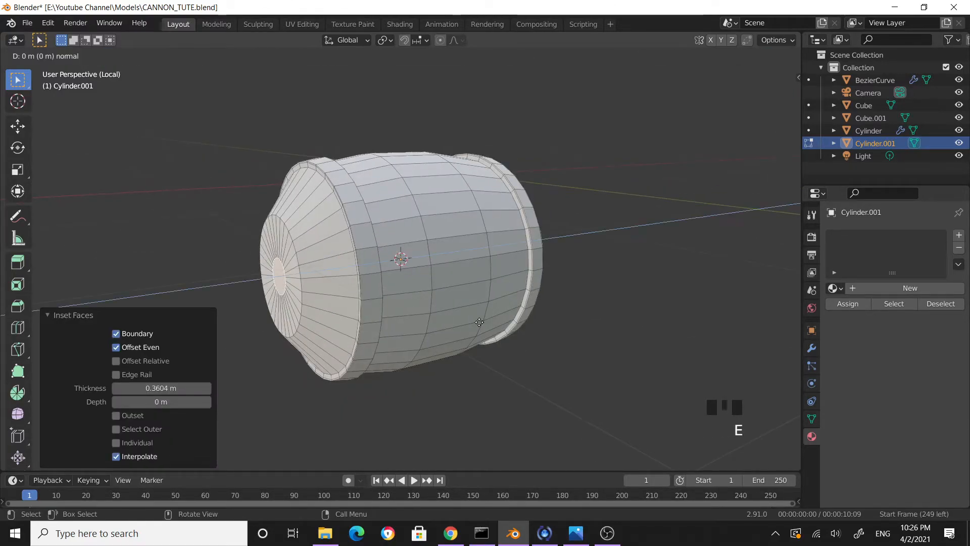
pyautogui.click(449, 324)
# Step: Return to Object Mode, shade the barrel smooth and enable Auto Smooth for its normals
pyautogui.moveTo(552, 345); pyautogui.dragTo(410, 301, button='middle')
pyautogui.scroll(-3, 444, 339)
pyautogui.press('Tab')
pyautogui.click(170, 56)
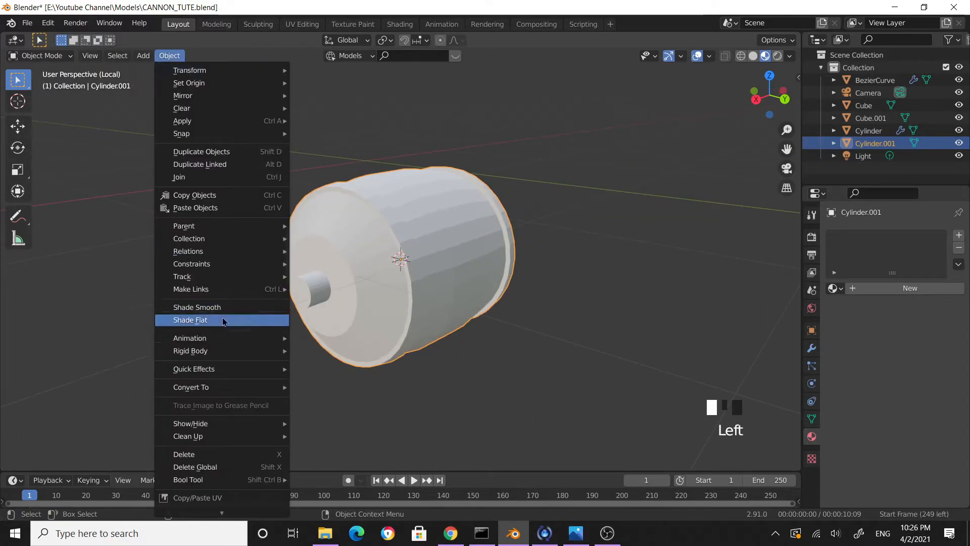
pyautogui.click(223, 303)
pyautogui.click(812, 418)
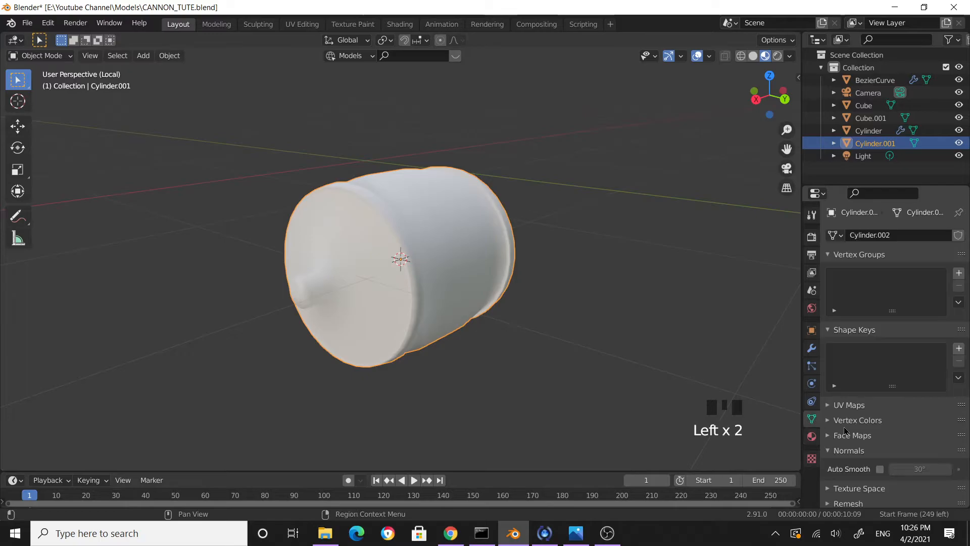
pyautogui.click(880, 469)
pyautogui.click(623, 342)
# Step: Select the outer face loops of both raised bands on the barrel and grow the selection to include the bands' side walls
pyautogui.moveTo(623, 341); pyautogui.dragTo(389, 333, button='middle')
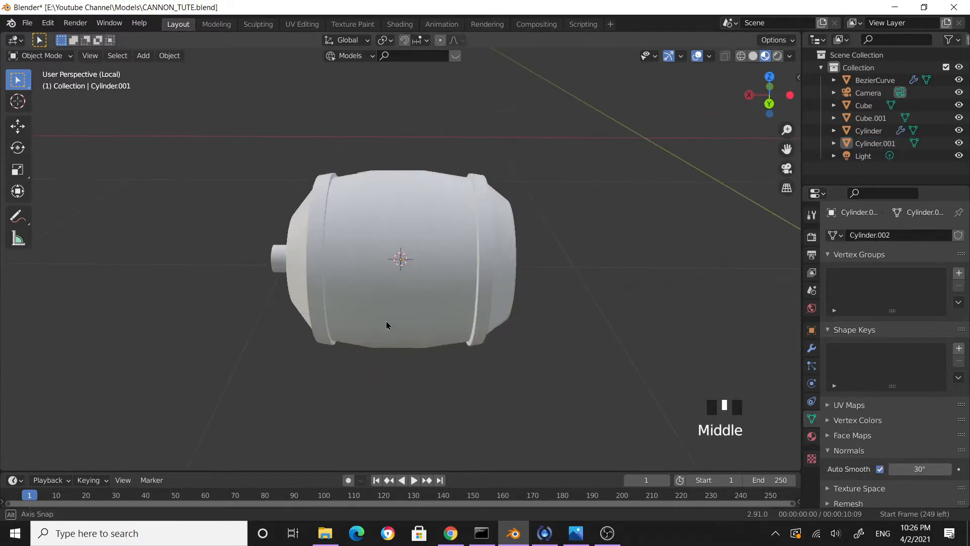
pyautogui.scroll(3, 344, 295)
pyautogui.moveTo(344, 295); pyautogui.dragTo(420, 272, button='middle')
pyautogui.click(420, 273)
pyautogui.press('Tab')
pyautogui.moveTo(340, 274); pyautogui.dragTo(207, 253, button='middle')
pyautogui.keyDown('alt'); pyautogui.click(204, 244); pyautogui.keyUp('alt')
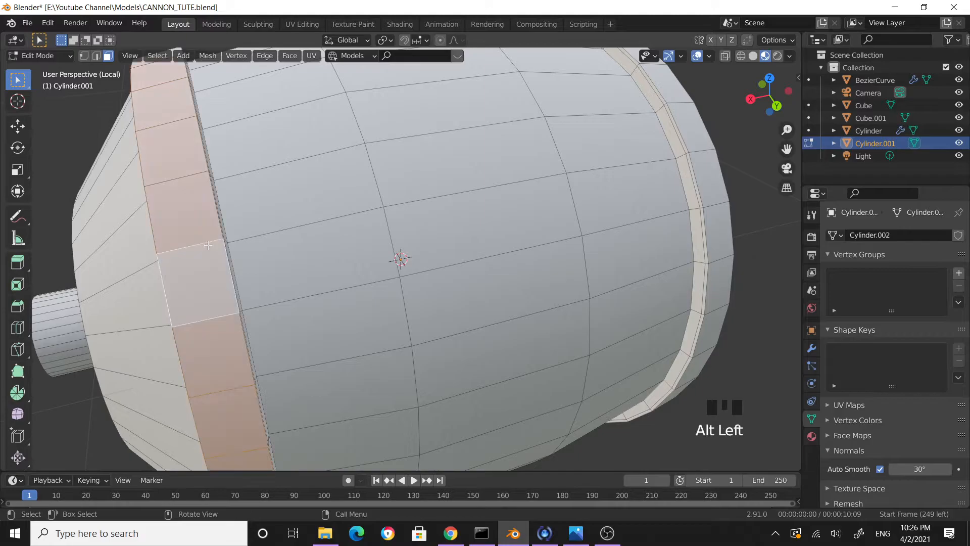
pyautogui.keyDown('alt'); pyautogui.keyDown('shift'); pyautogui.click(718, 204); pyautogui.keyUp('shift'); pyautogui.keyUp('alt')
pyautogui.scroll(-2, 707, 212)
pyautogui.moveTo(708, 212); pyautogui.dragTo(616, 263, button='middle')
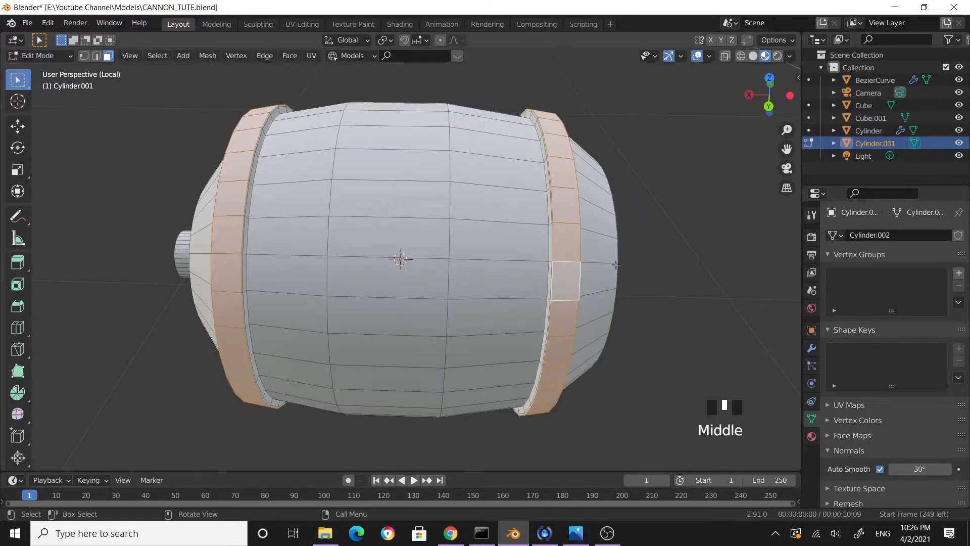
pyautogui.press('ctrl+KP_Add')
pyautogui.press('ctrl+KP_Add')
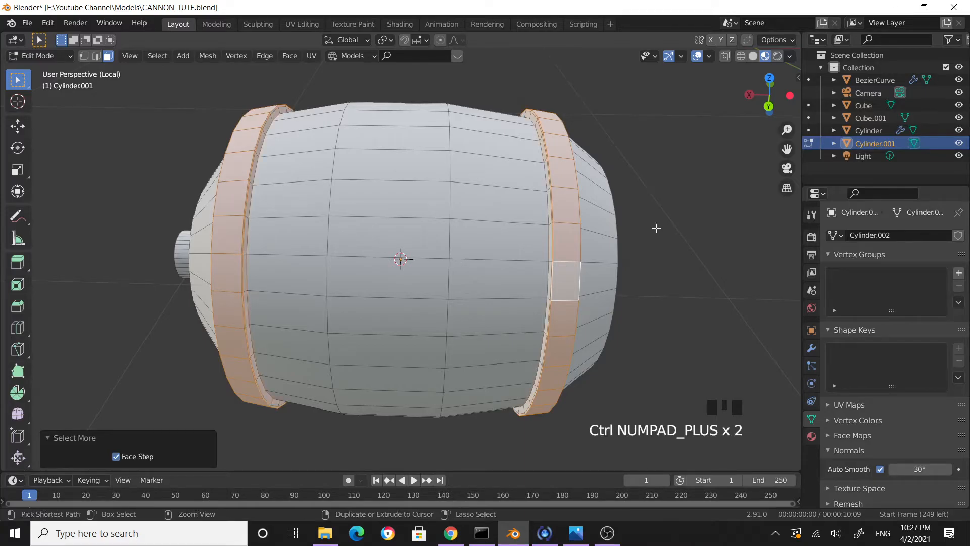
# Step: Give the barrel the existing "metal" material in its first material slot
pyautogui.scroll(-2, 636, 233)
pyautogui.moveTo(636, 233); pyautogui.dragTo(508, 219, button='middle')
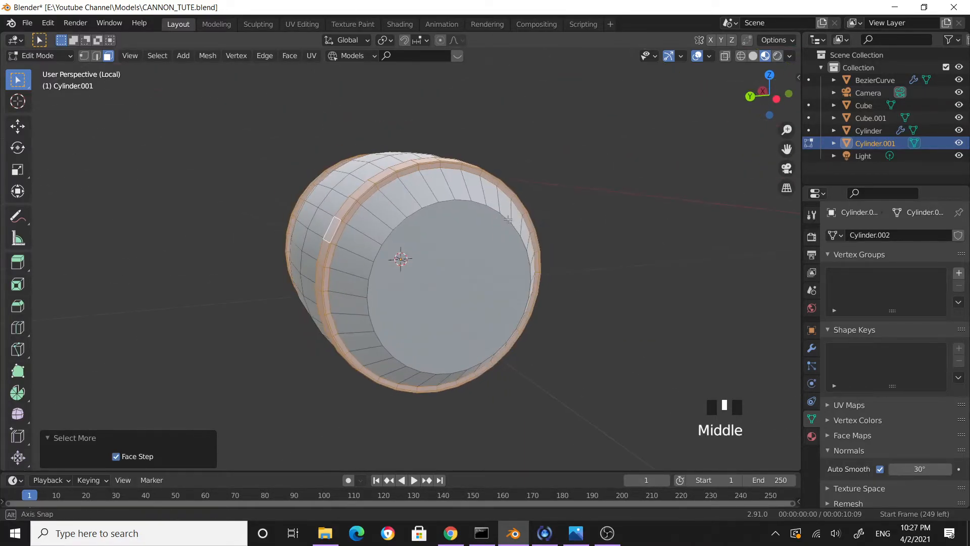
pyautogui.click(812, 436)
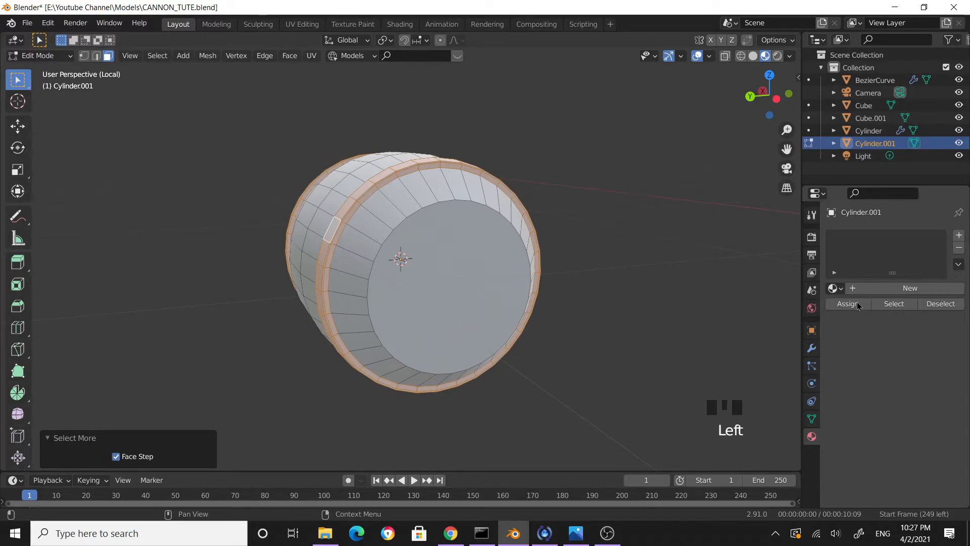
pyautogui.click(837, 289)
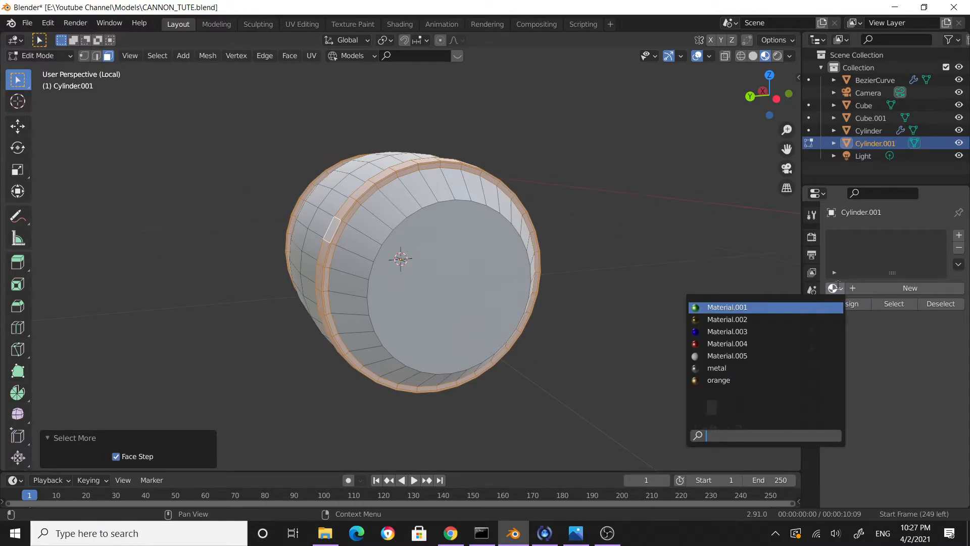
pyautogui.click(749, 369)
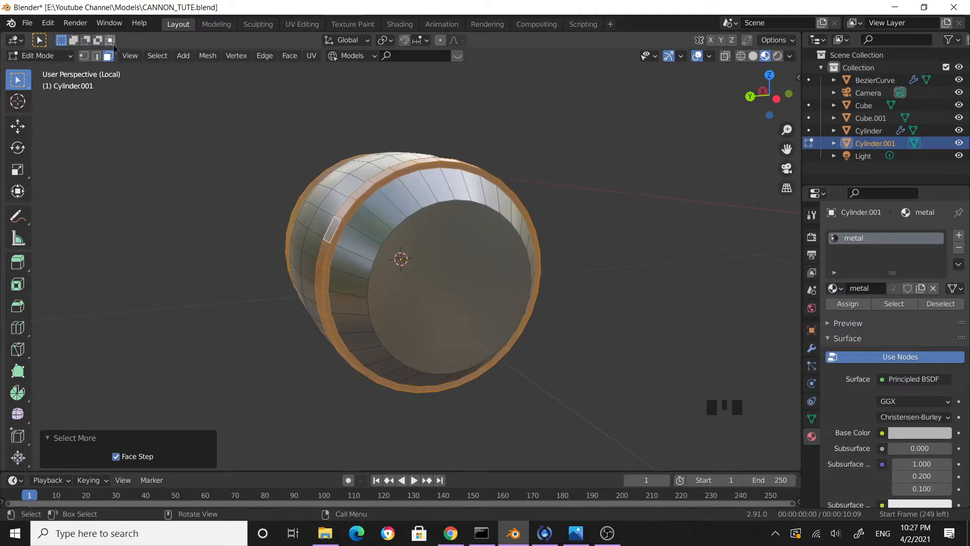
# Step: Invert the face selection and assign a new material in a second slot to all barrel faces except the bands
pyautogui.click(145, 59)
pyautogui.click(180, 96)
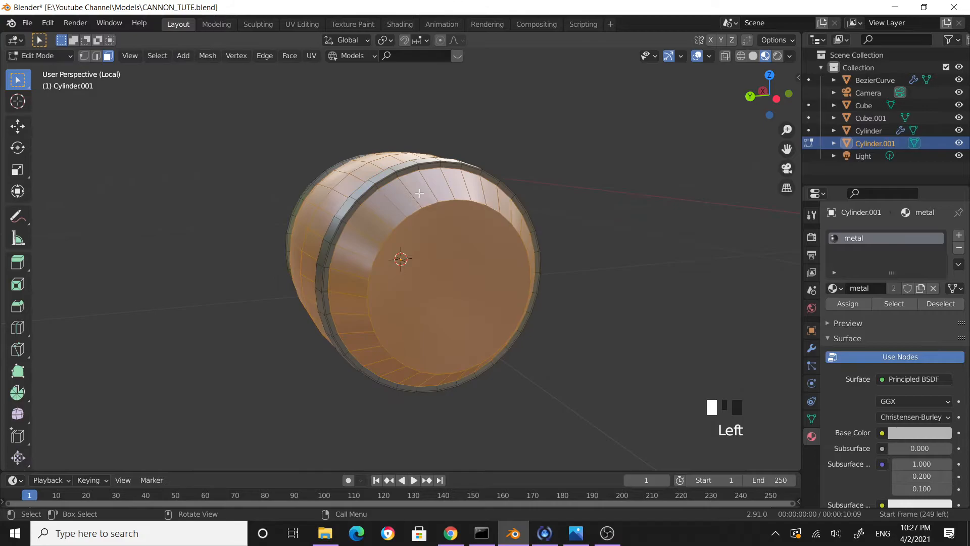
pyautogui.click(959, 236)
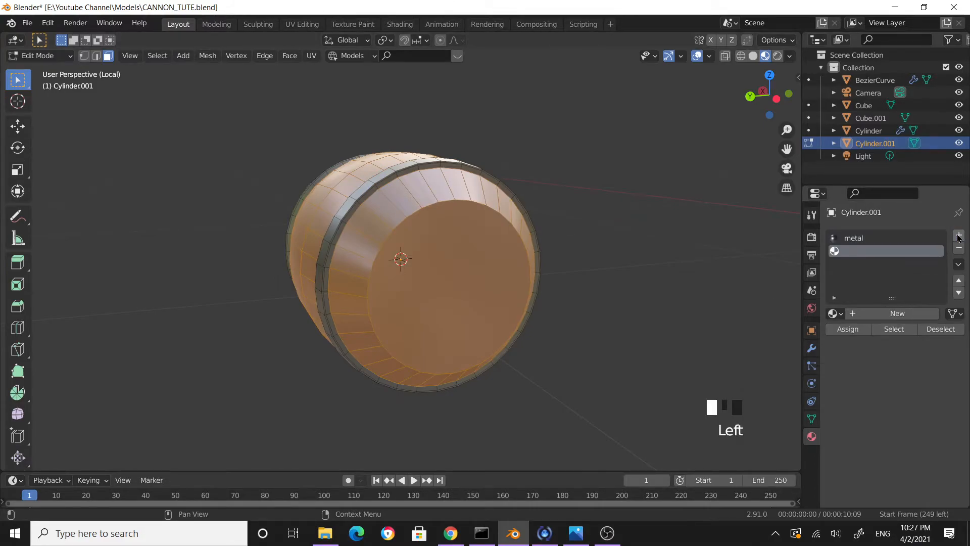
pyautogui.click(896, 313)
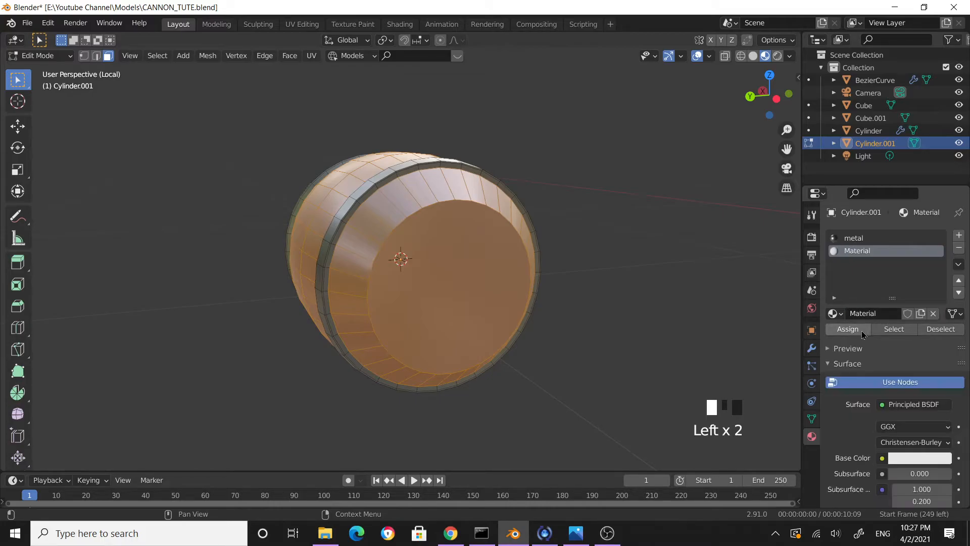
pyautogui.click(862, 332)
# Step: Set the new material's base colour to green, about H 0.351, S 0.658, V 0.727, and return to Object Mode
pyautogui.click(922, 457)
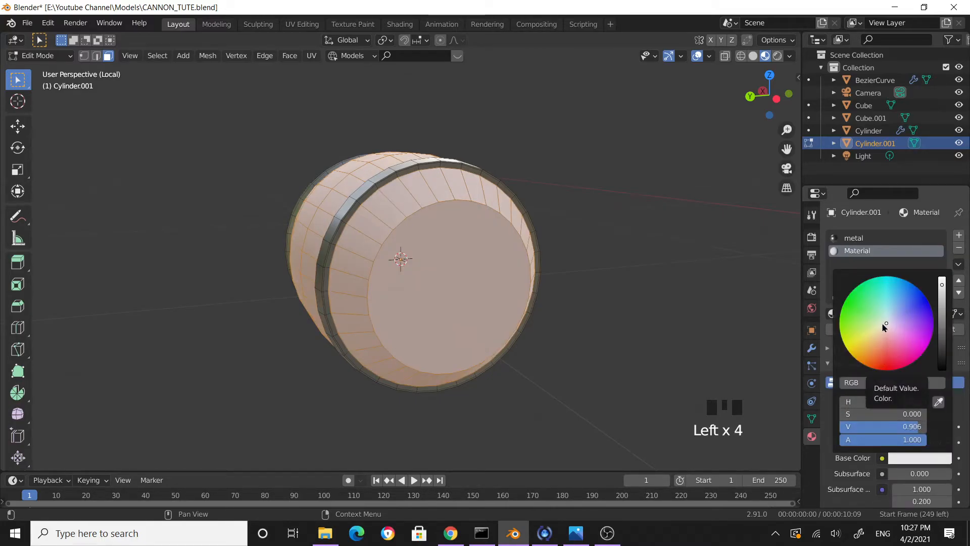
pyautogui.moveTo(879, 319); pyautogui.dragTo(861, 299)
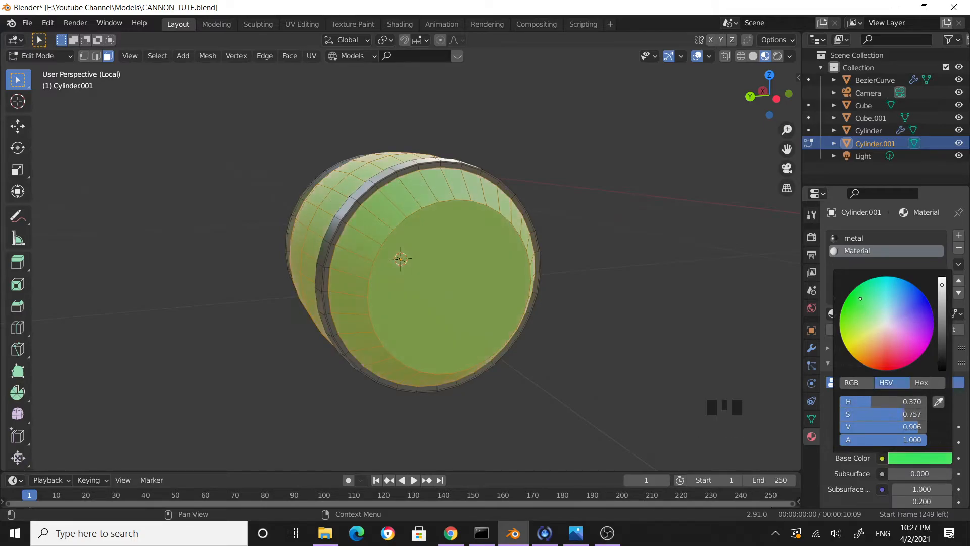
pyautogui.moveTo(942, 285)
pyautogui.mouseDown()
pyautogui.moveTo(942, 317)
pyautogui.moveTo(942, 302)
pyautogui.mouseUp()
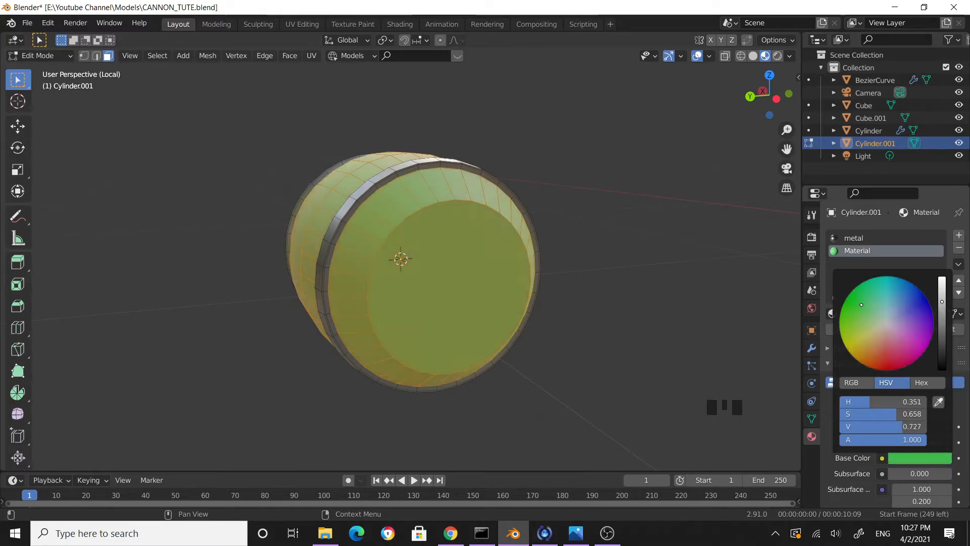
pyautogui.click(580, 329)
pyautogui.moveTo(581, 329); pyautogui.dragTo(698, 314, button='middle')
pyautogui.press('Tab')
pyautogui.click(635, 294)
pyautogui.moveTo(635, 294); pyautogui.dragTo(444, 287, button='middle')
pyautogui.scroll(-3, 547, 303)
pyautogui.hotkey('ctrl', 'z')
pyautogui.hotkey('ctrl', 'z')
pyautogui.hotkey('ctrl', 'z')
pyautogui.hotkey('ctrl', 'z')
pyautogui.moveTo(588, 288); pyautogui.dragTo(626, 293, button='middle')
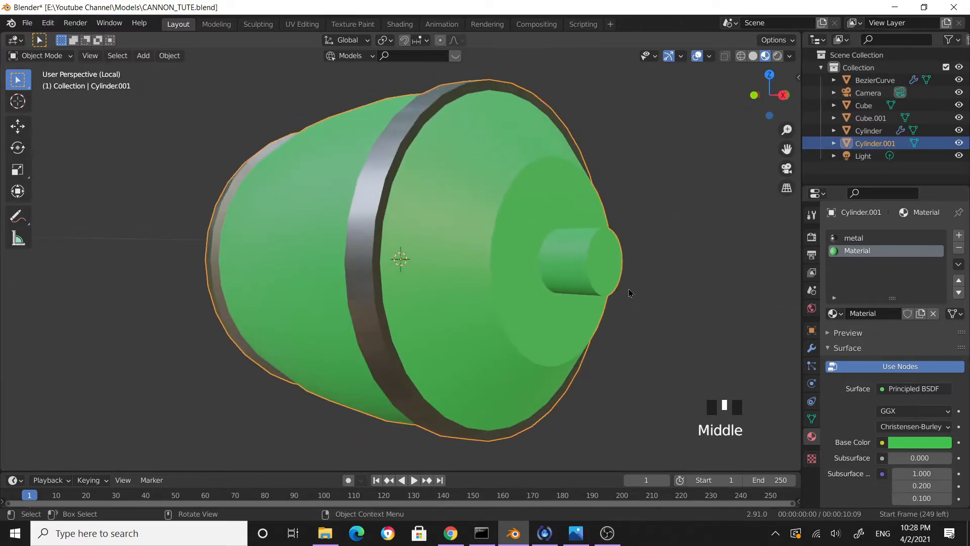
# Step: Select the end peg's cap and side faces and assign them the "metal" material in a third slot, returning to Object Mode
pyautogui.press('Tab')
pyautogui.click(597, 262)
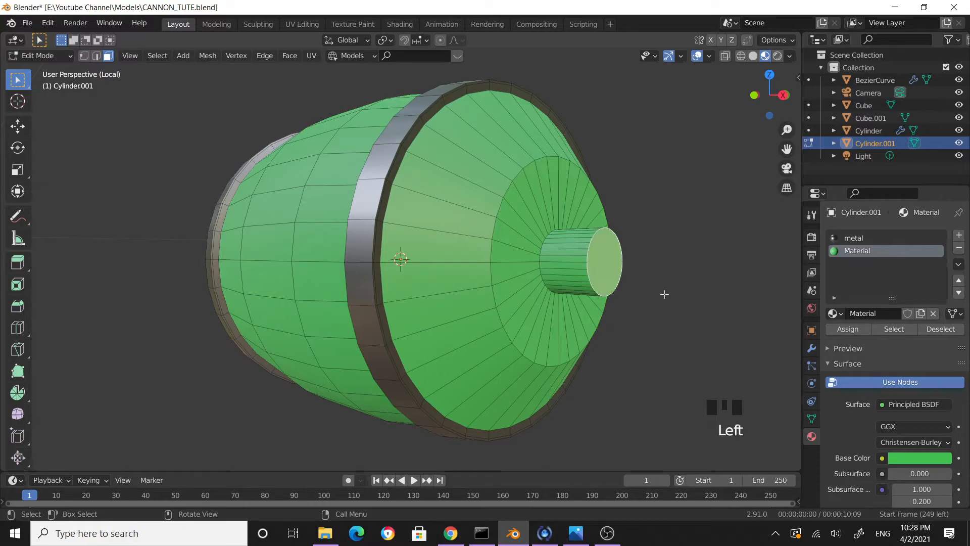
pyautogui.press('ctrl+KP_Add')
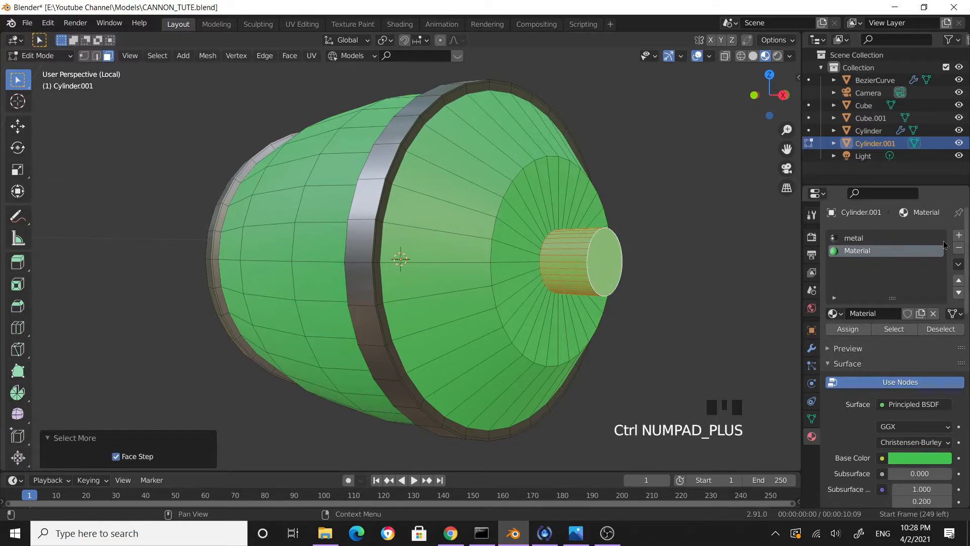
pyautogui.click(959, 236)
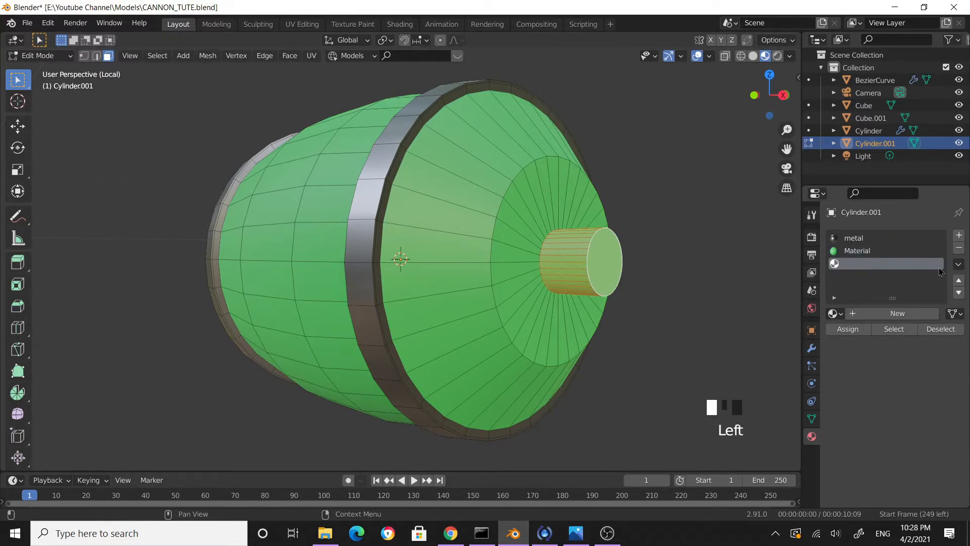
pyautogui.click(845, 316)
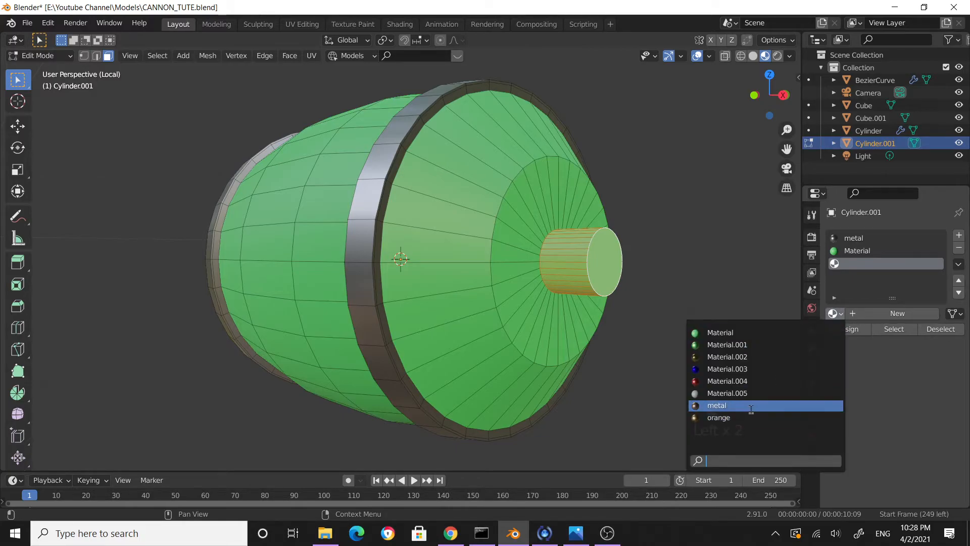
pyautogui.click(707, 403)
pyautogui.click(707, 301)
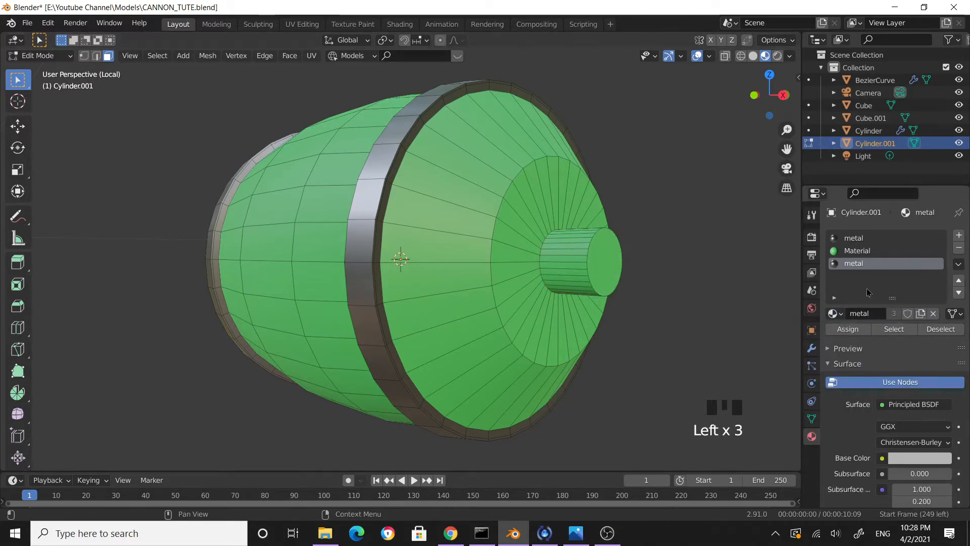
pyautogui.hotkey('ctrl', 'z')
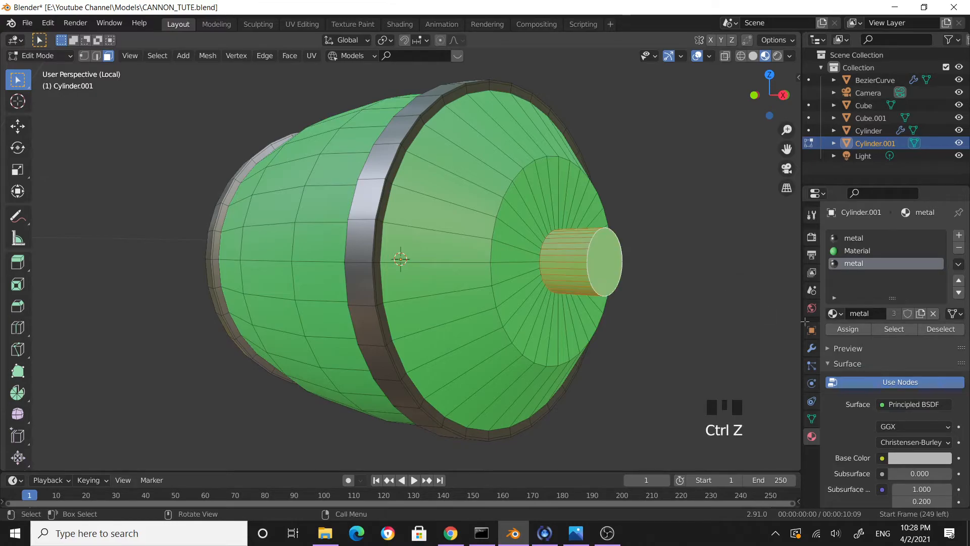
pyautogui.click(848, 329)
pyautogui.moveTo(684, 297); pyautogui.dragTo(723, 293, button='middle')
pyautogui.press('Tab')
# Step: Examine the materials on the barrel's body, bands and end peg from several angles
pyautogui.click(595, 326)
pyautogui.moveTo(723, 298); pyautogui.dragTo(665, 317, button='middle')
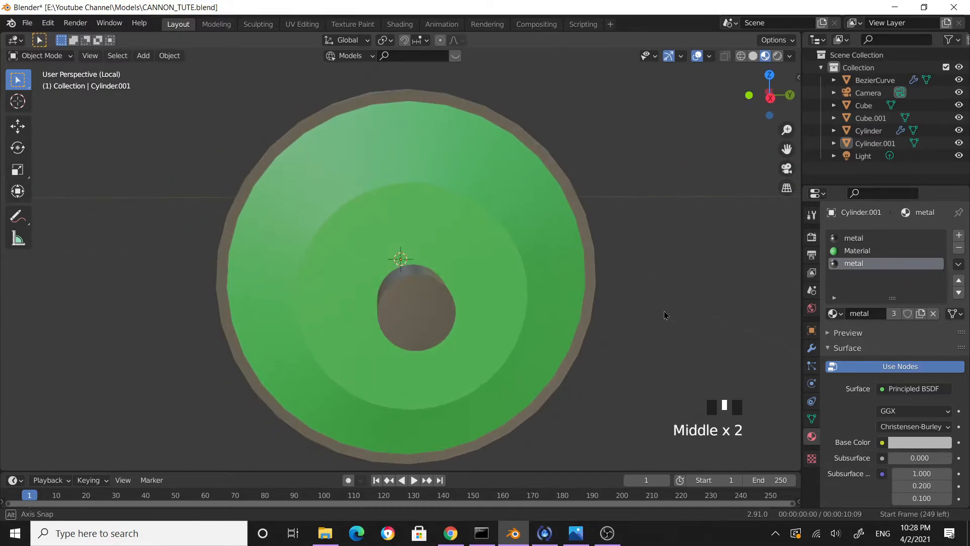
pyautogui.click(528, 309)
pyautogui.scroll(-3, 583, 335)
pyautogui.moveTo(583, 335); pyautogui.dragTo(438, 293, button='middle')
pyautogui.scroll(-2, 526, 273)
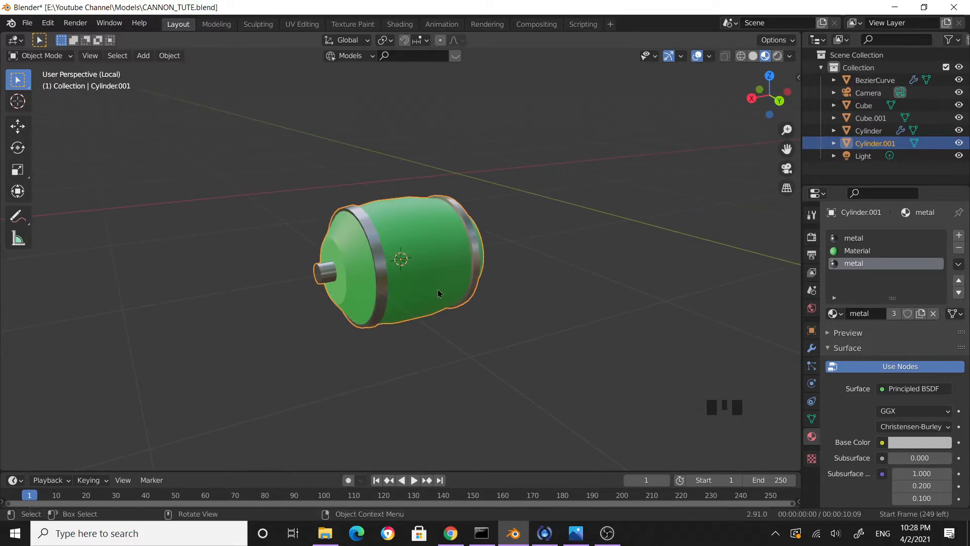
pyautogui.moveTo(437, 293); pyautogui.dragTo(258, 215, button='middle')
pyautogui.scroll(-1, 471, 278)
pyautogui.scroll(-2, 435, 293)
pyautogui.scroll(3, 414, 302)
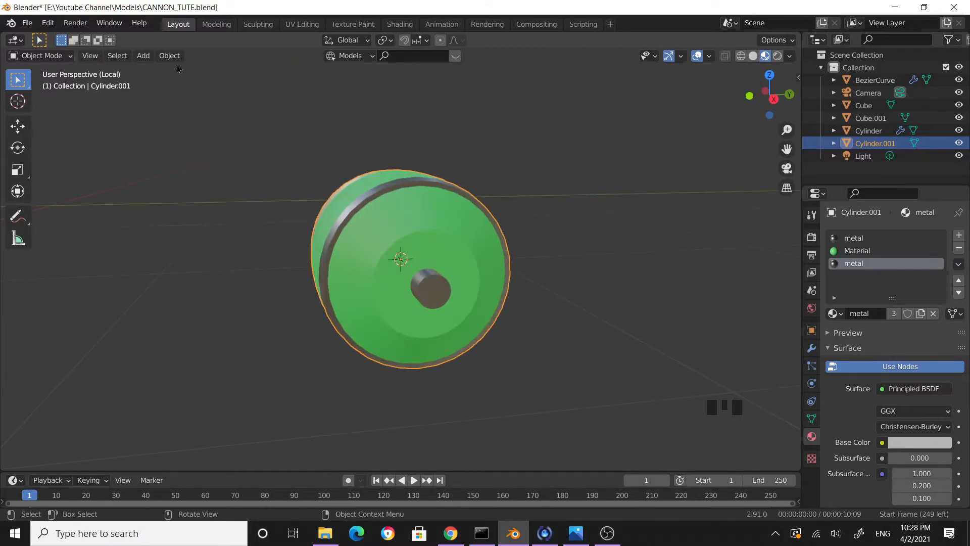
# Step: Add a 32-vertex cylinder with 1 m radius and 2 m depth at the 3D cursor and rotate it 90° about Y
pyautogui.click(143, 55)
pyautogui.moveTo(156, 73)
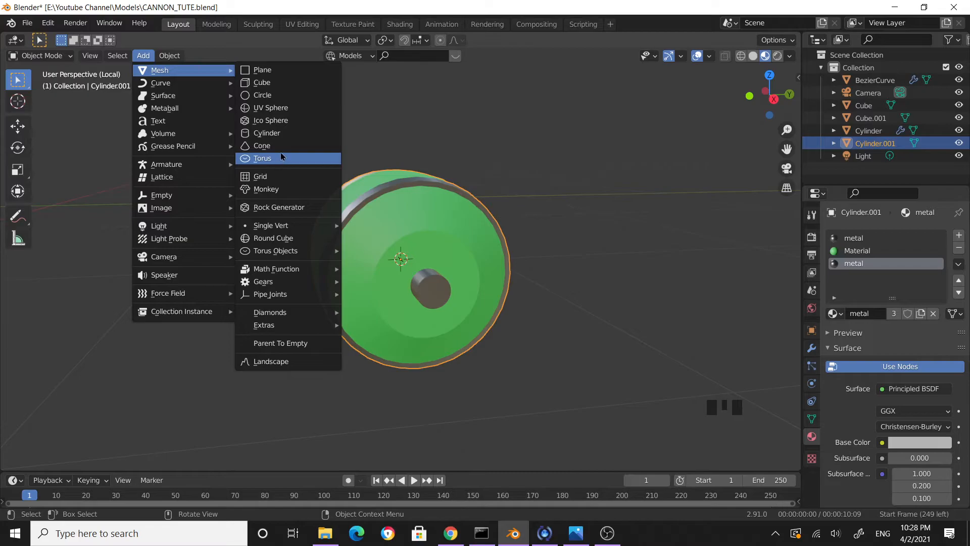
pyautogui.click(263, 133)
pyautogui.scroll(-7, 526, 251)
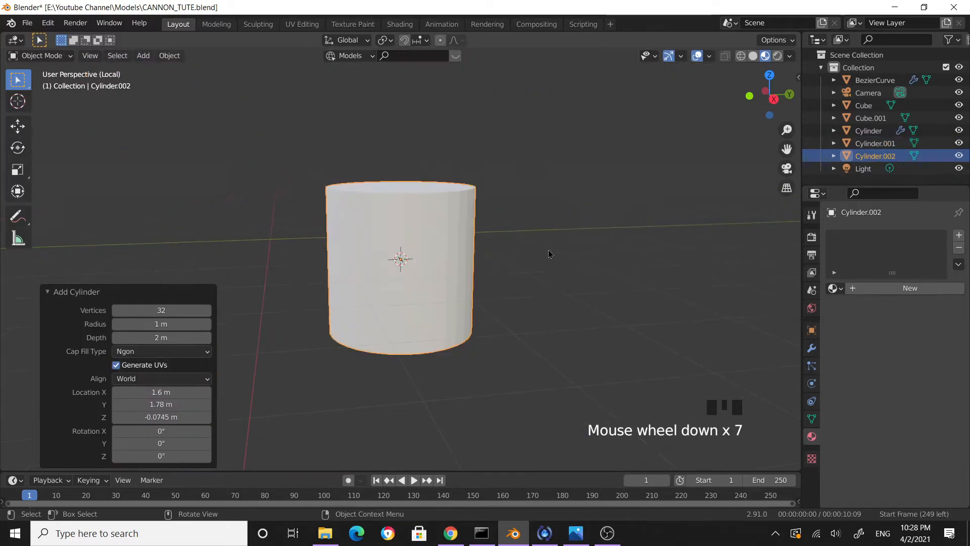
pyautogui.write('ry')
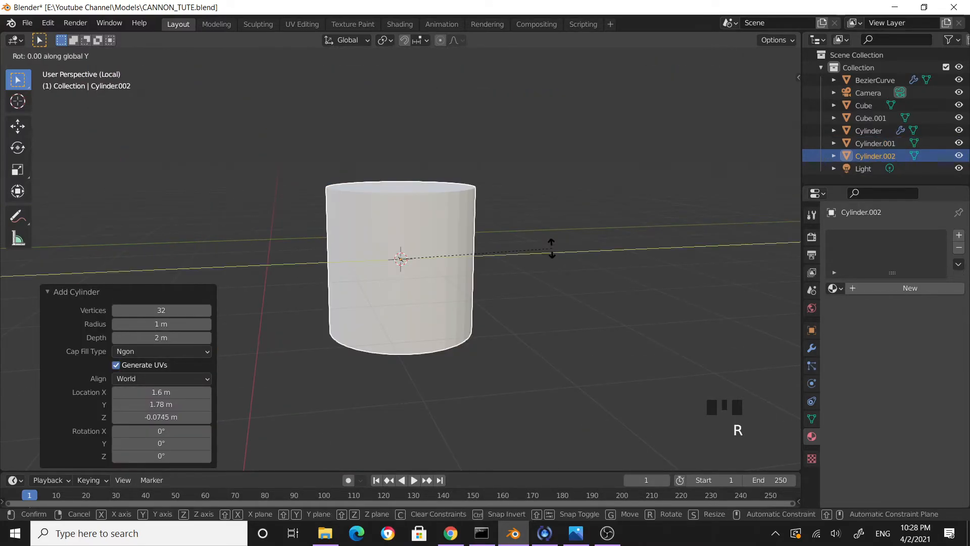
pyautogui.write('90')
pyautogui.press('Return')
# Step: Scale the new cylinder along X by about 0.112 to flatten it into a thin disc
pyautogui.moveTo(555, 268); pyautogui.dragTo(545, 299, button='middle')
pyautogui.press('s')
pyautogui.press('x')
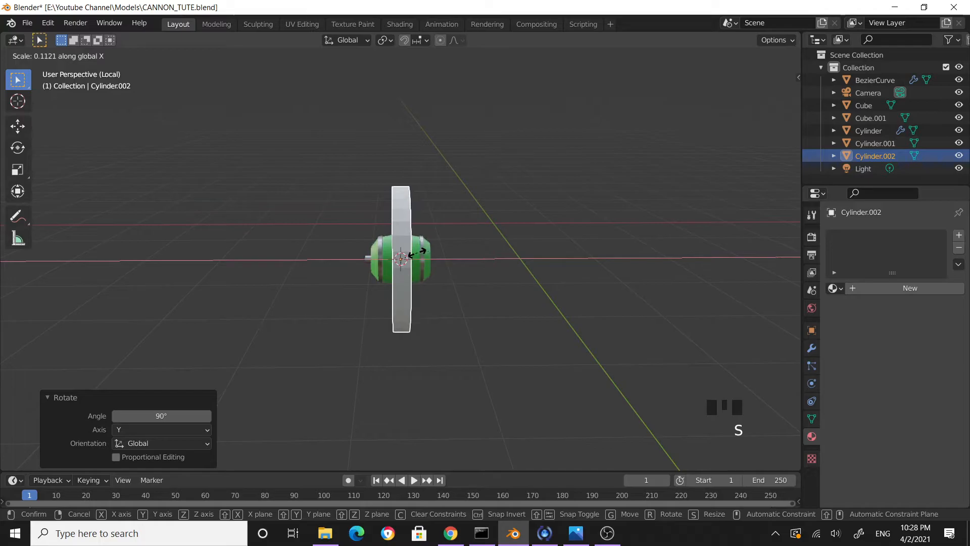
pyautogui.click(417, 252)
# Step: Enlarge the disc's diameter around the barrel by scaling it in Y and Z only, with X locked
pyautogui.moveTo(428, 337); pyautogui.dragTo(597, 323, button='middle')
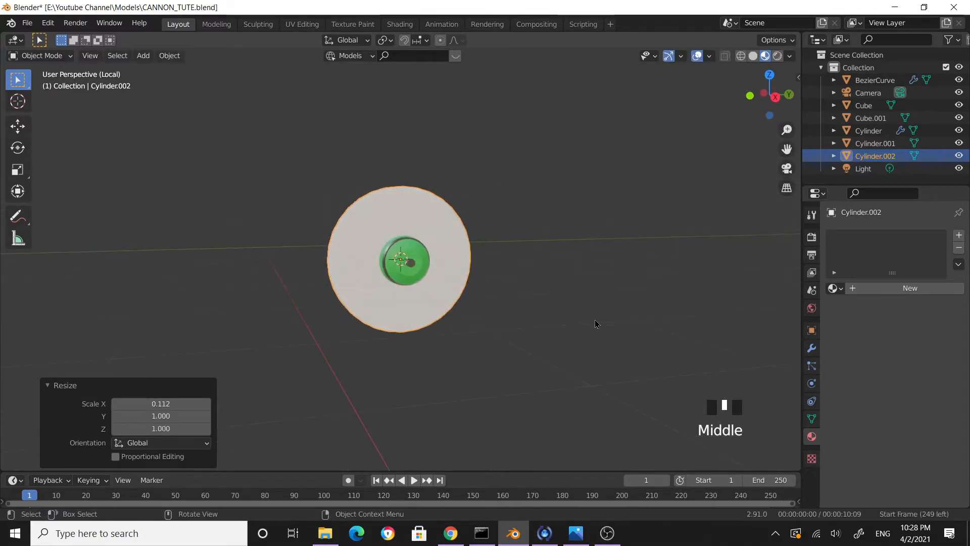
pyautogui.press('s')
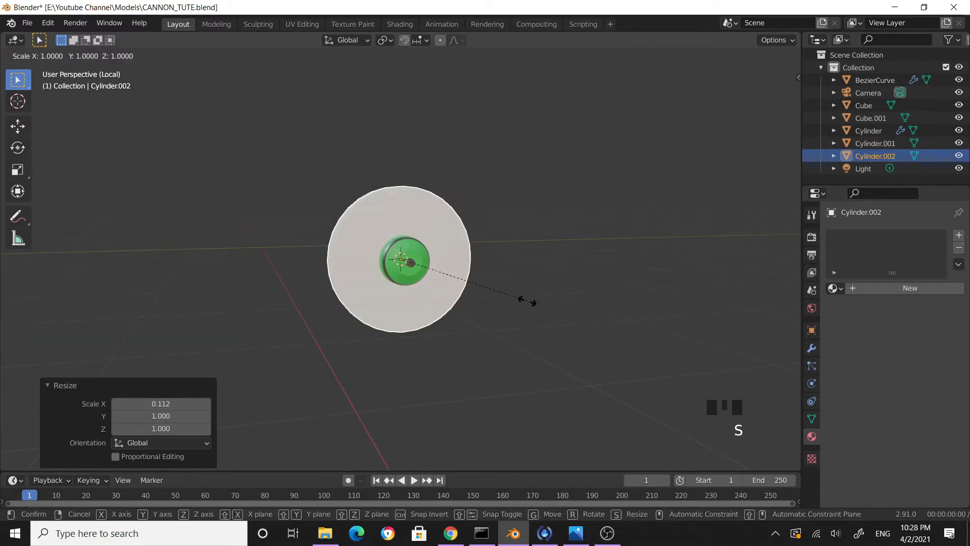
pyautogui.hotkey('shift', 'x')
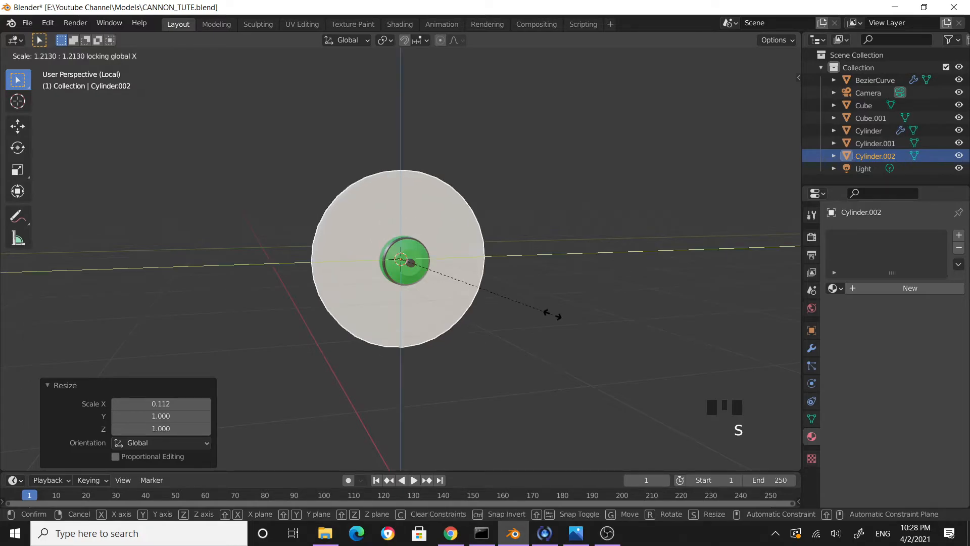
pyautogui.click(569, 321)
# Step: In Edit Mode, inset the disc's large flat face by about 0.114 m to form a narrow outer rim
pyautogui.moveTo(532, 318); pyautogui.dragTo(521, 299, button='middle')
pyautogui.scroll(4, 521, 299)
pyautogui.scroll(3, 556, 303)
pyautogui.moveTo(581, 303); pyautogui.dragTo(524, 292, button='middle')
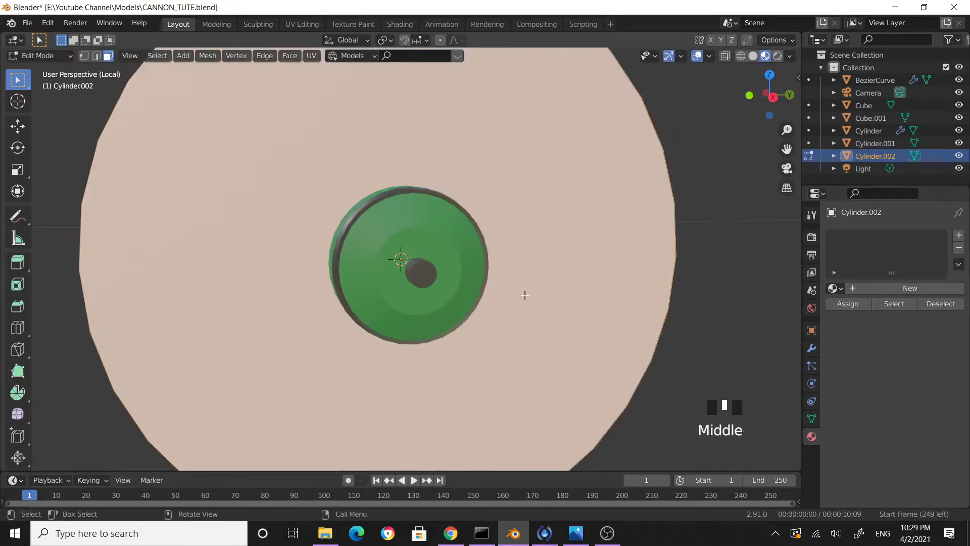
pyautogui.scroll(-4, 524, 293)
pyautogui.press('Tab')
pyautogui.click(669, 281)
pyautogui.moveTo(661, 282); pyautogui.dragTo(636, 305, button='middle')
pyautogui.keyDown('shift'); pyautogui.click(373, 232); pyautogui.keyUp('shift')
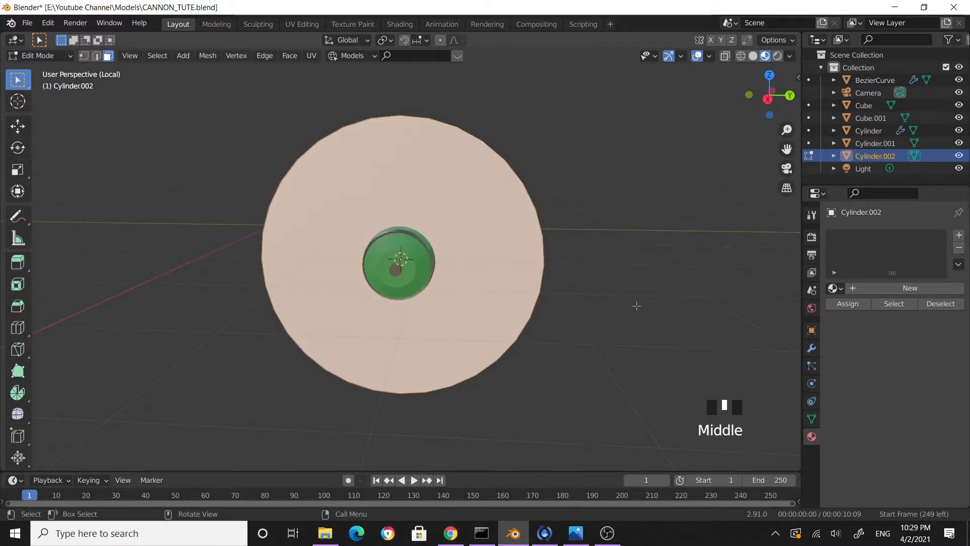
pyautogui.press('i')
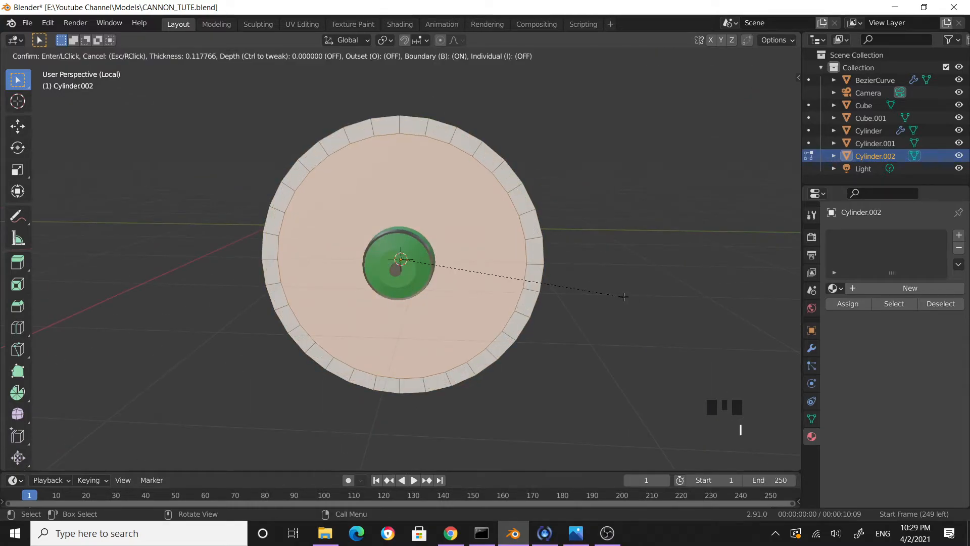
pyautogui.click(624, 296)
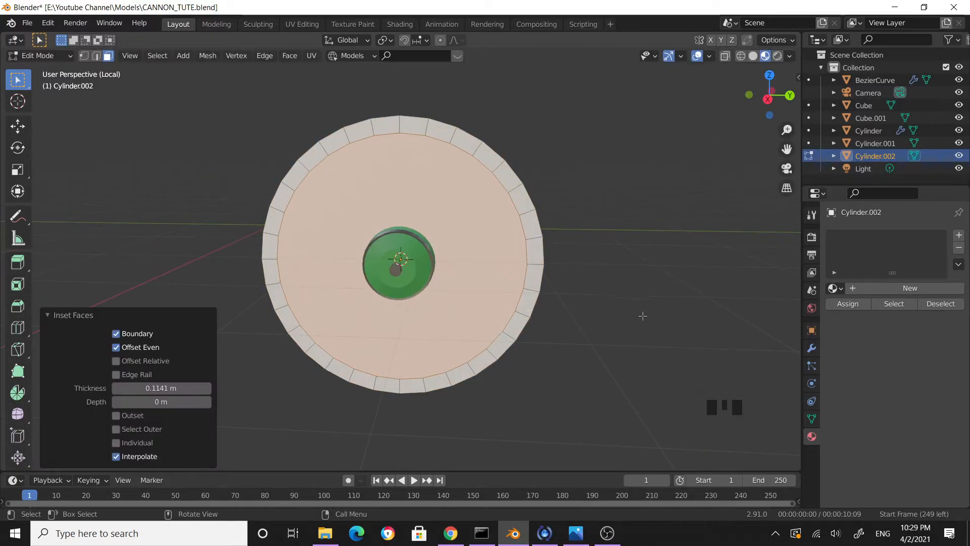
# Step: Delete the selected inset faces in the middle of the disc to leave it open as a ring
pyautogui.moveTo(647, 317)
pyautogui.mouseDown(button='middle')
pyautogui.moveTo(545, 316)
pyautogui.moveTo(629, 313)
pyautogui.mouseUp(button='middle')
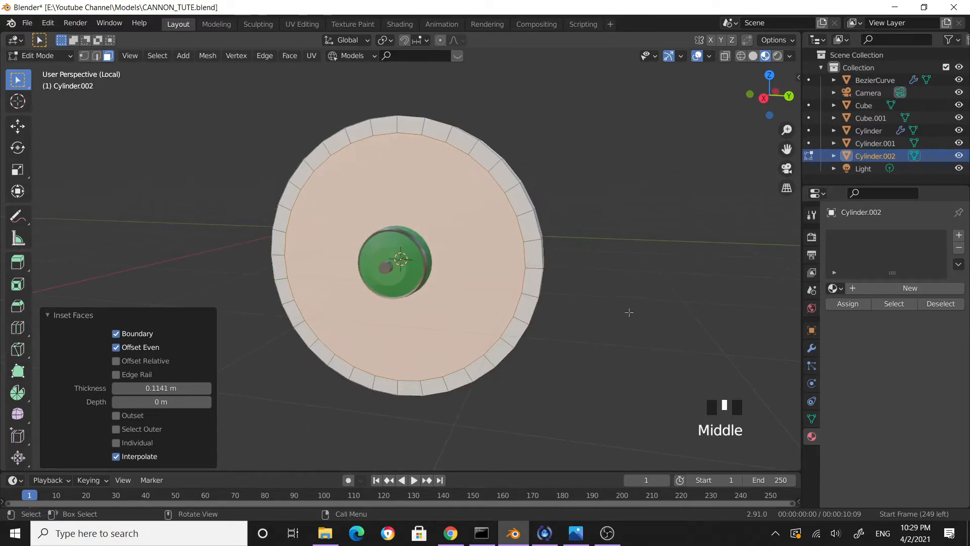
pyautogui.press('x')
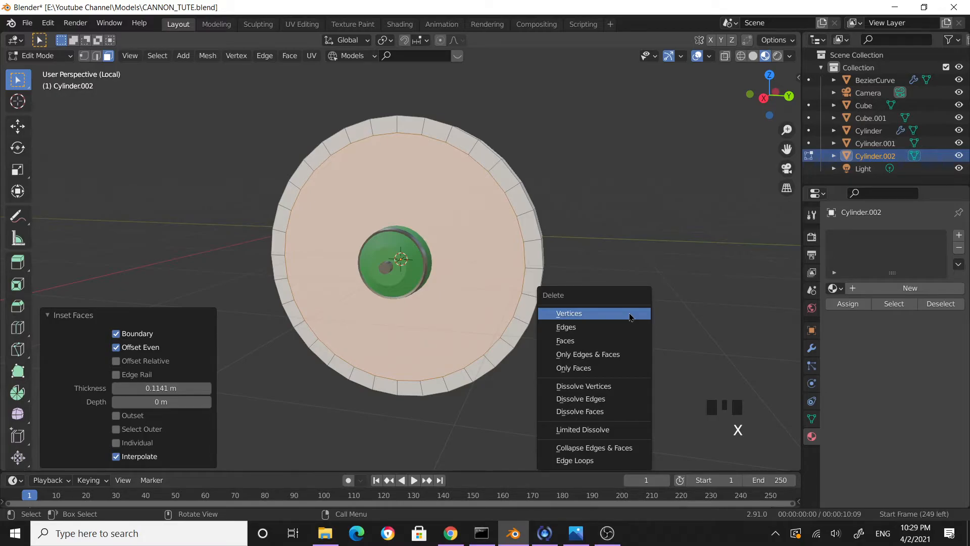
pyautogui.click(614, 341)
# Step: In edge select mode, fill a face between the two opposite inner edges of one segment of the open ring
pyautogui.moveTo(636, 249); pyautogui.dragTo(445, 219, button='middle')
pyautogui.scroll(3, 459, 220)
pyautogui.scroll(3, 577, 201)
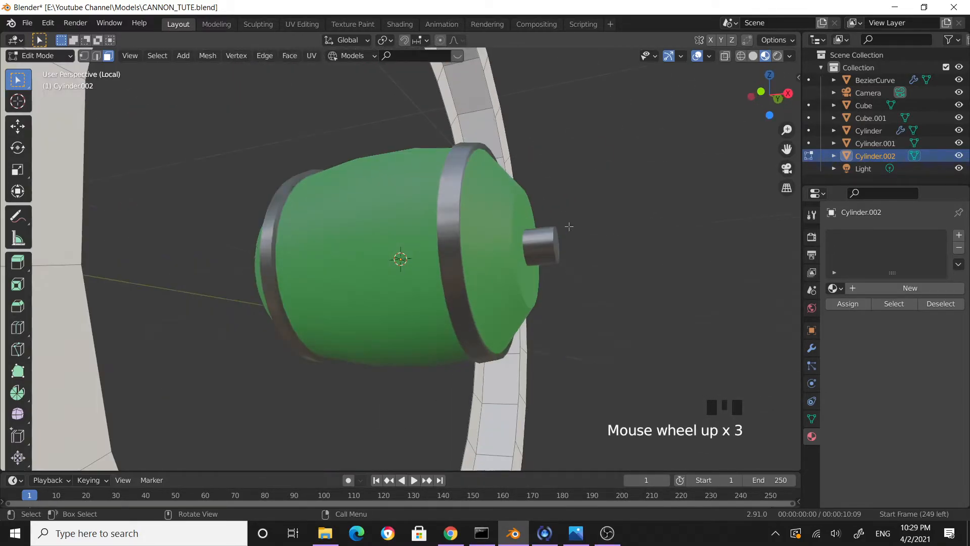
pyautogui.keyDown('shift'); pyautogui.moveTo(607, 221); pyautogui.dragTo(444, 266, button='middle'); pyautogui.keyUp('shift')
pyautogui.scroll(3, 447, 263)
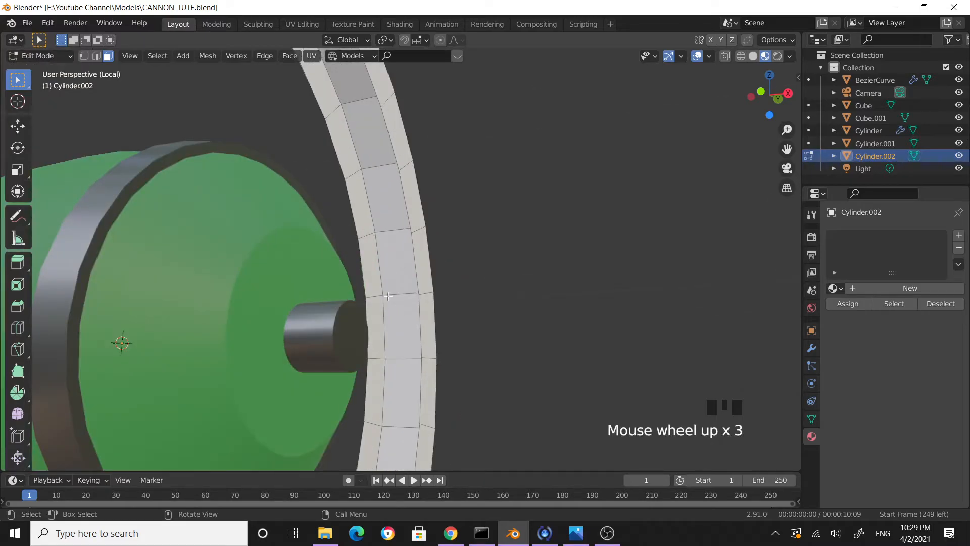
pyautogui.click(368, 269)
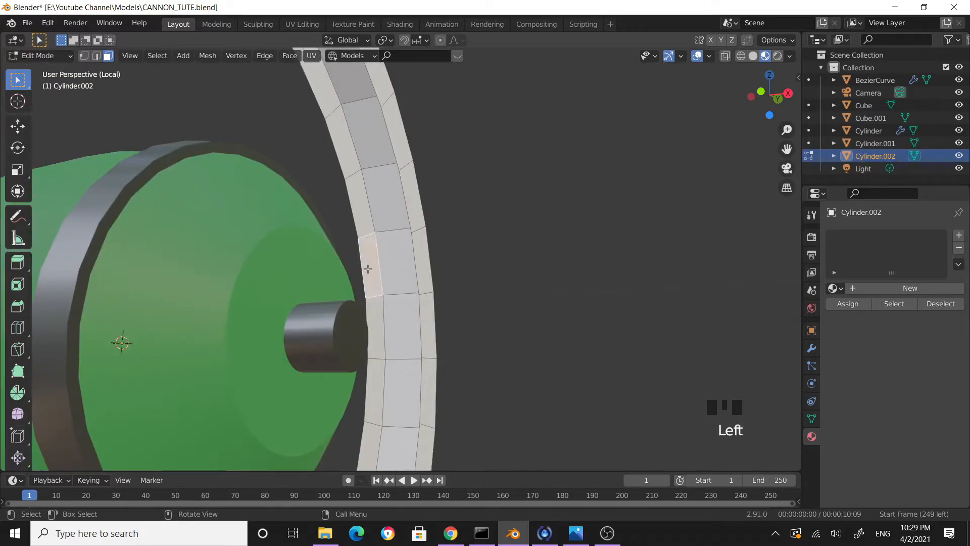
pyautogui.click(96, 56)
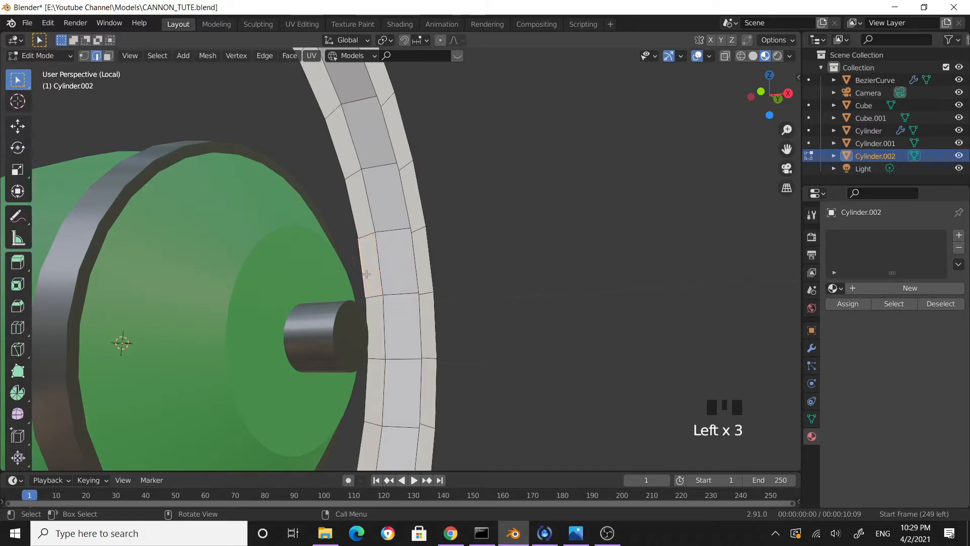
pyautogui.keyDown('shift'); pyautogui.click(415, 262); pyautogui.keyUp('shift')
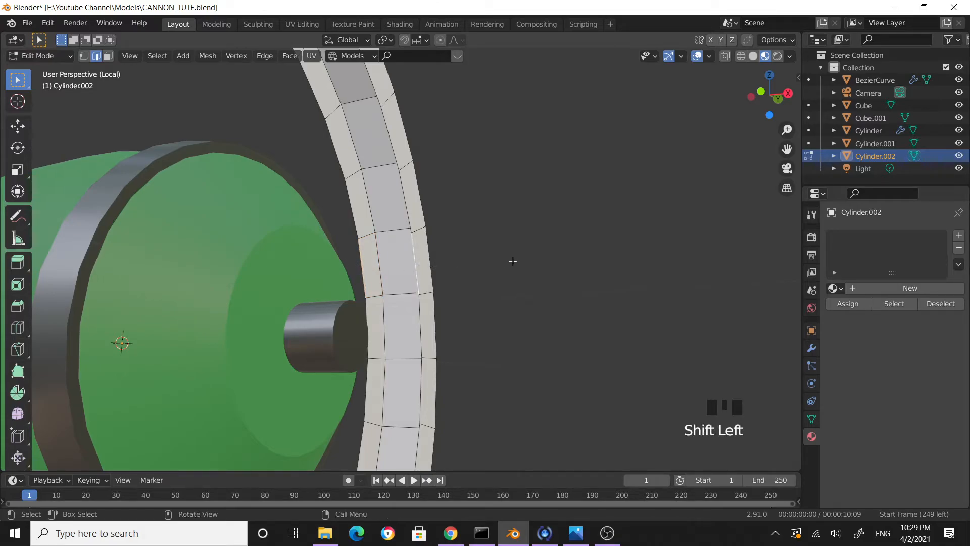
pyautogui.press('f')
pyautogui.moveTo(519, 254); pyautogui.dragTo(511, 216, button='middle')
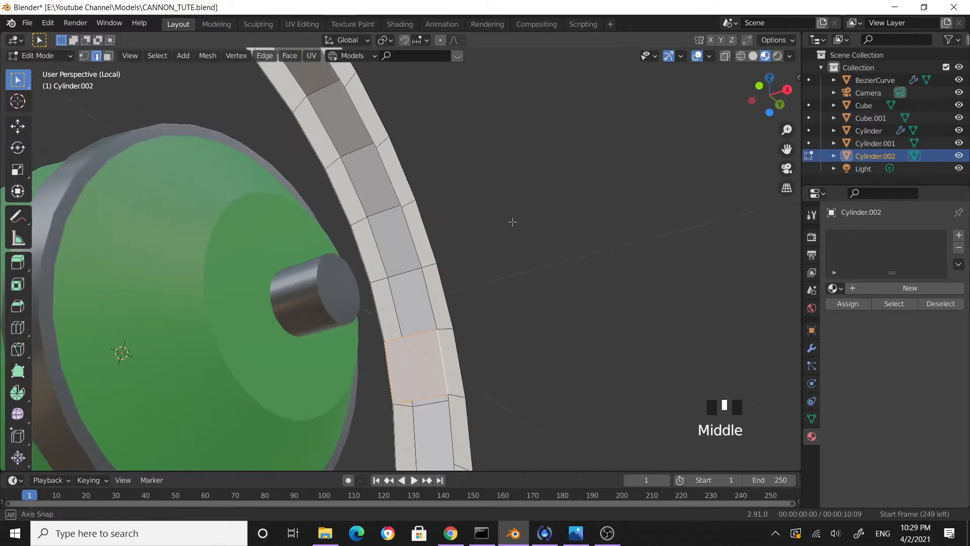
# Step: Fill the remaining gaps around the ring's inner side with faces, continuing from the first filled face, and save the file
pyautogui.click(515, 319)
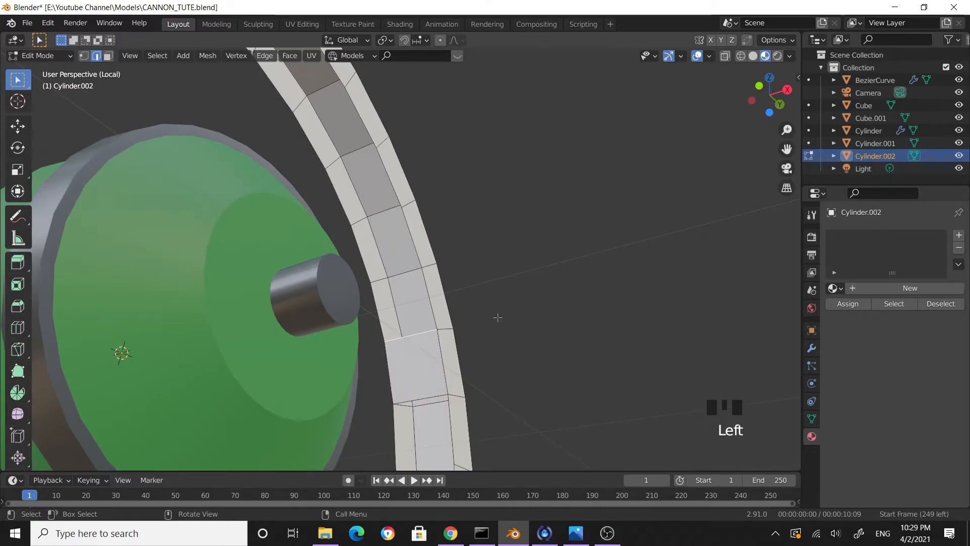
pyautogui.press('f')
pyautogui.press('f')
pyautogui.press('f')
pyautogui.press('f')
pyautogui.press('f')
pyautogui.press('f')
pyautogui.press('f')
pyautogui.press('f')
pyautogui.press('f')
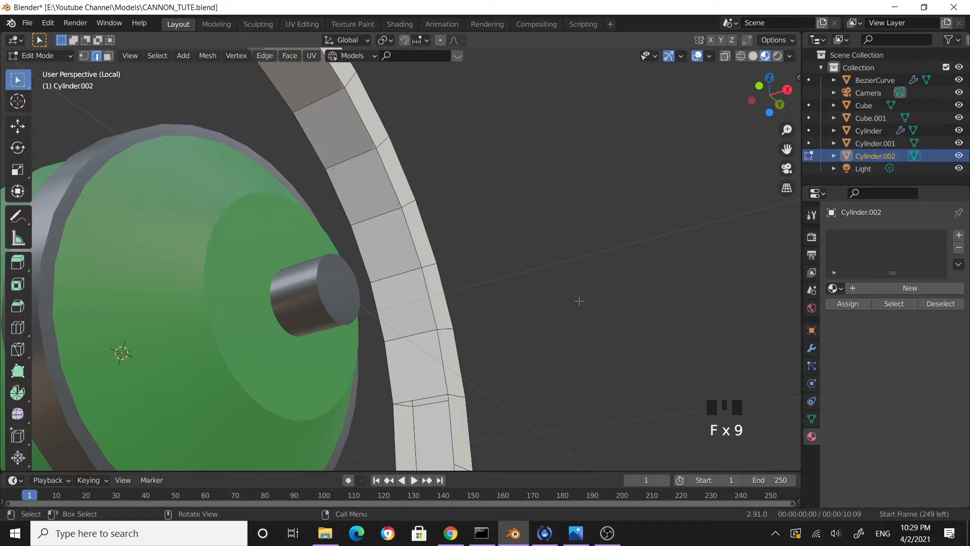
pyautogui.scroll(-7, 599, 295)
pyautogui.press('f')
pyautogui.press('f')
pyautogui.press('f')
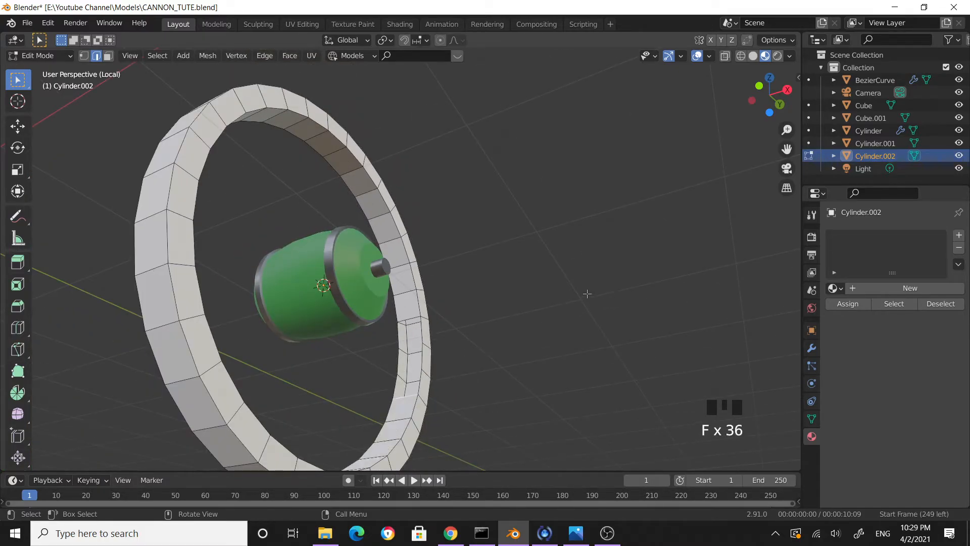
pyautogui.click(586, 293)
pyautogui.moveTo(586, 293); pyautogui.dragTo(478, 345, button='middle')
pyautogui.hotkey('ctrl', 's')
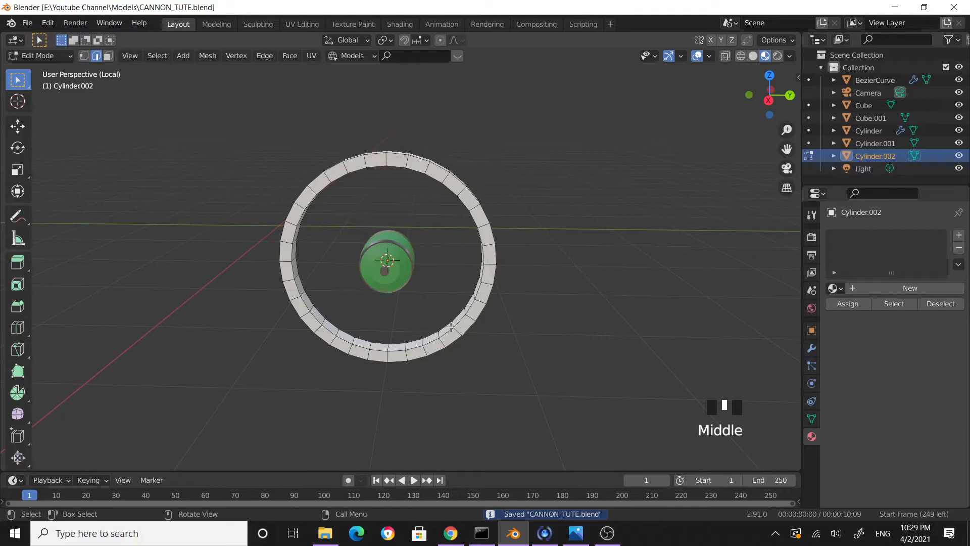
# Step: In Object Mode, shade the ring smooth, enable Auto Smooth for its normals, and save the file
pyautogui.press('Tab')
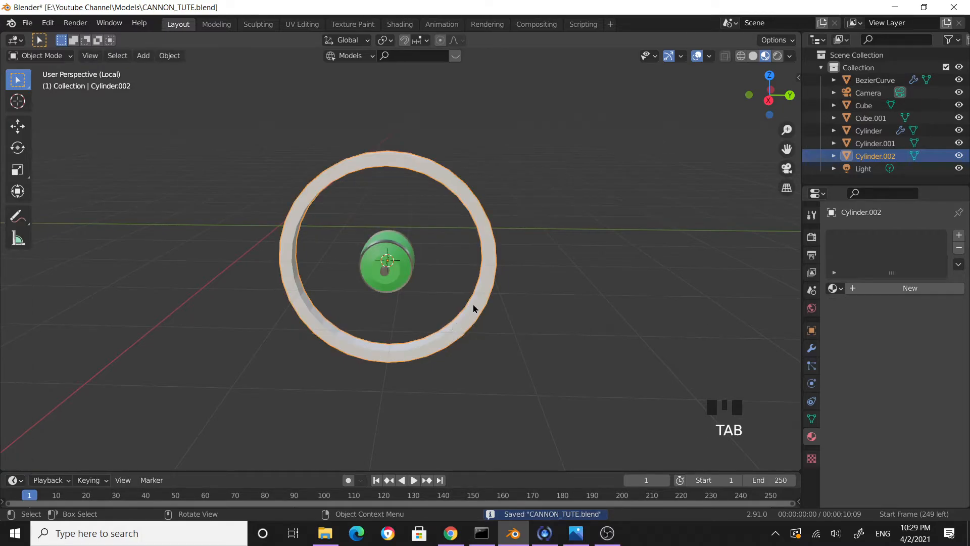
pyautogui.click(170, 56)
pyautogui.click(222, 308)
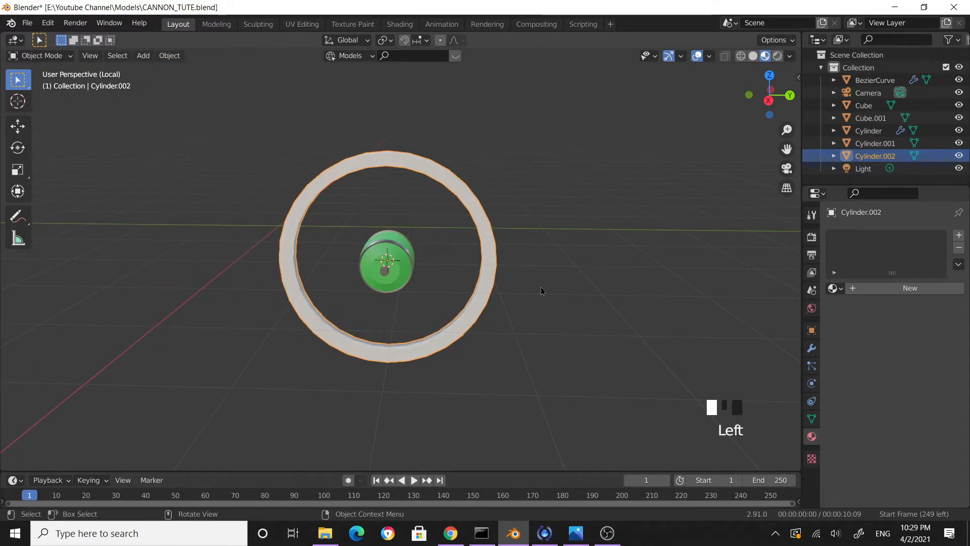
pyautogui.click(812, 419)
pyautogui.click(880, 469)
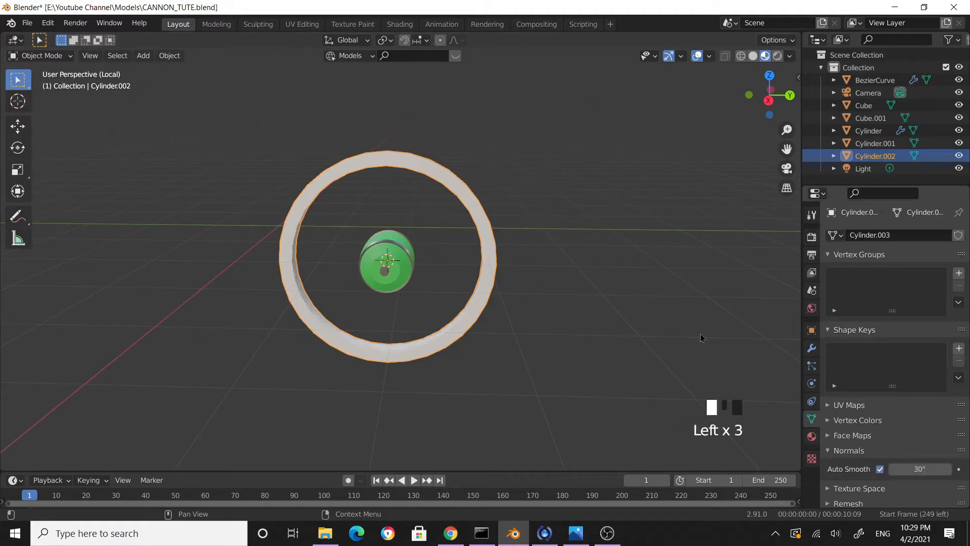
pyautogui.click(572, 299)
pyautogui.moveTo(572, 299); pyautogui.dragTo(530, 270, button='middle')
pyautogui.scroll(3, 492, 264)
pyautogui.scroll(-3, 558, 273)
pyautogui.click(557, 285)
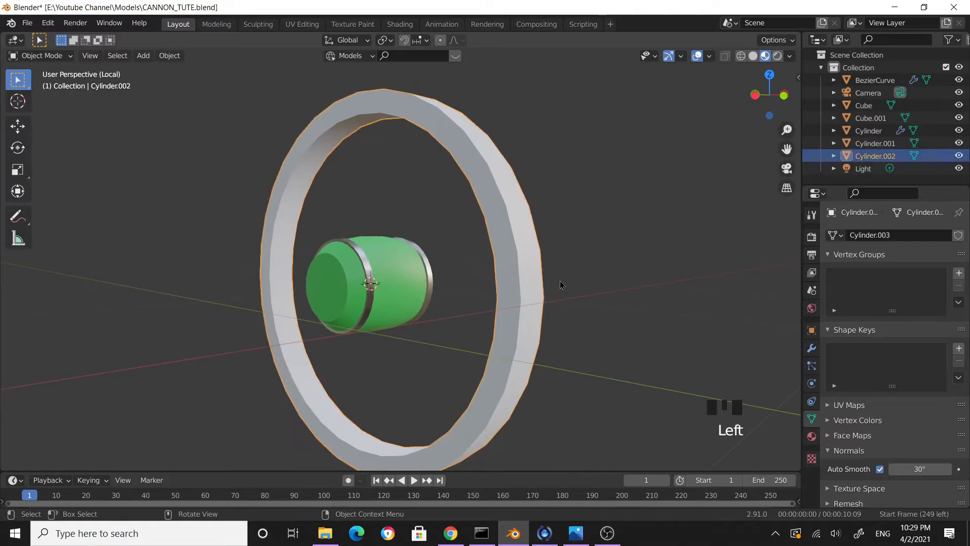
pyautogui.hotkey('ctrl', 's')
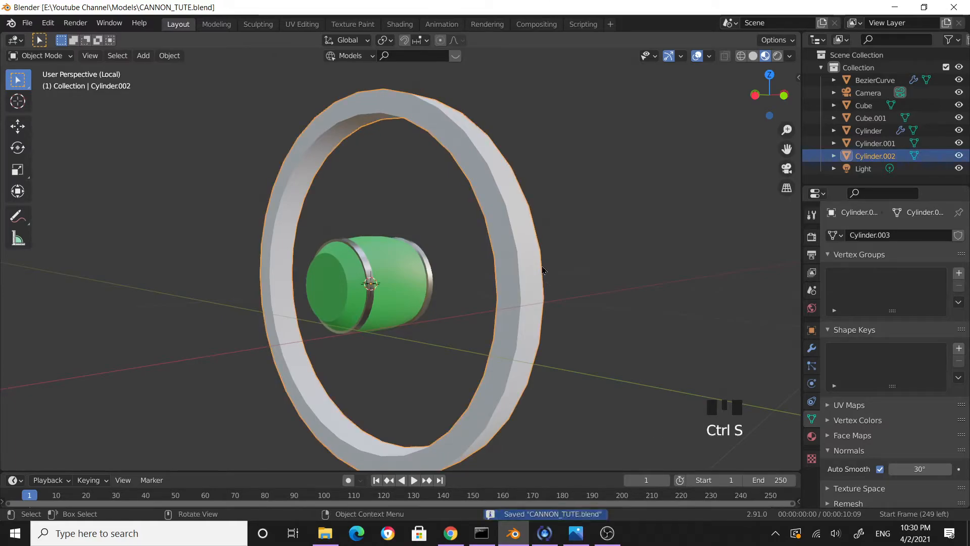
# Step: Add a level 1 Subdivision Surface modifier to the ring
pyautogui.moveTo(550, 262); pyautogui.dragTo(562, 259, button='middle')
pyautogui.click(596, 254)
pyautogui.click(603, 256)
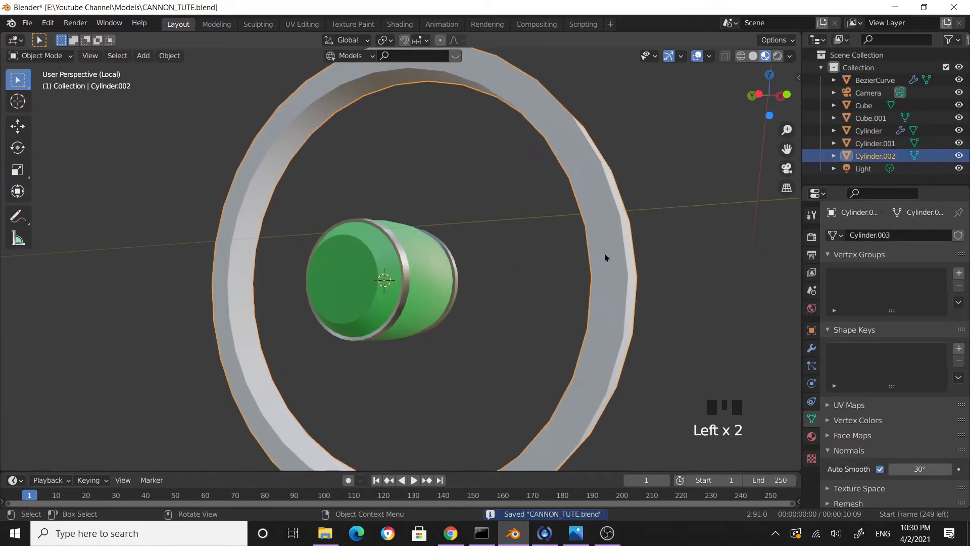
pyautogui.scroll(-4, 612, 255)
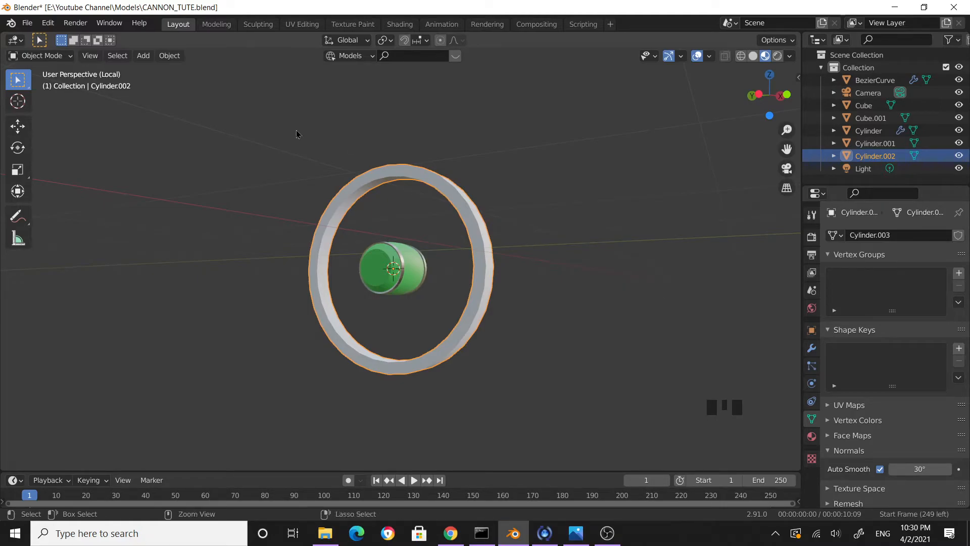
pyautogui.hotkey('ctrl', '1')
pyautogui.scroll(3, 535, 245)
pyautogui.moveTo(535, 244); pyautogui.dragTo(523, 274, button='middle')
pyautogui.click(421, 257)
pyautogui.click(293, 244)
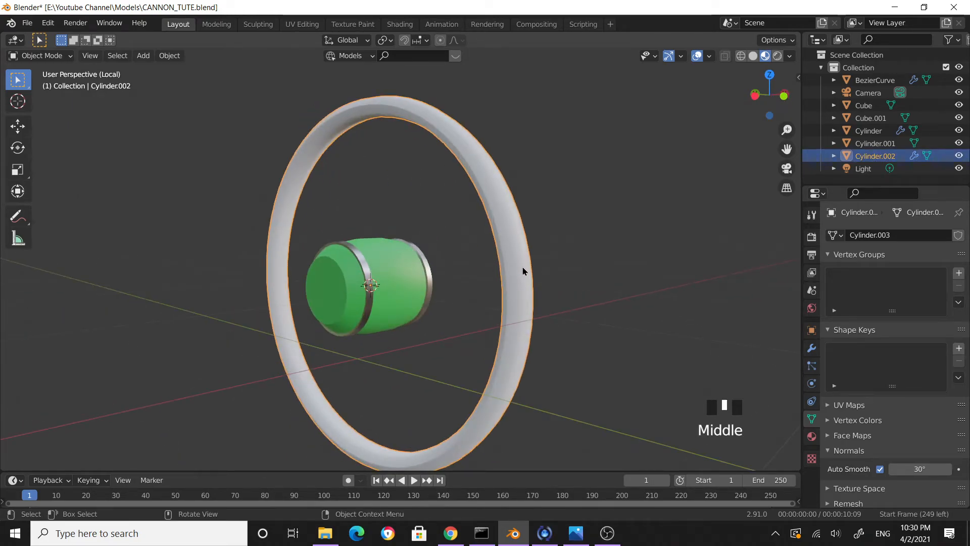
# Step: In Edit Mode, add supporting loop cuts around the ring's outer side close to its edges, sliding the last with factor -0.8
pyautogui.press('Tab')
pyautogui.moveTo(543, 270); pyautogui.dragTo(123, 225, button='middle')
pyautogui.click(18, 328)
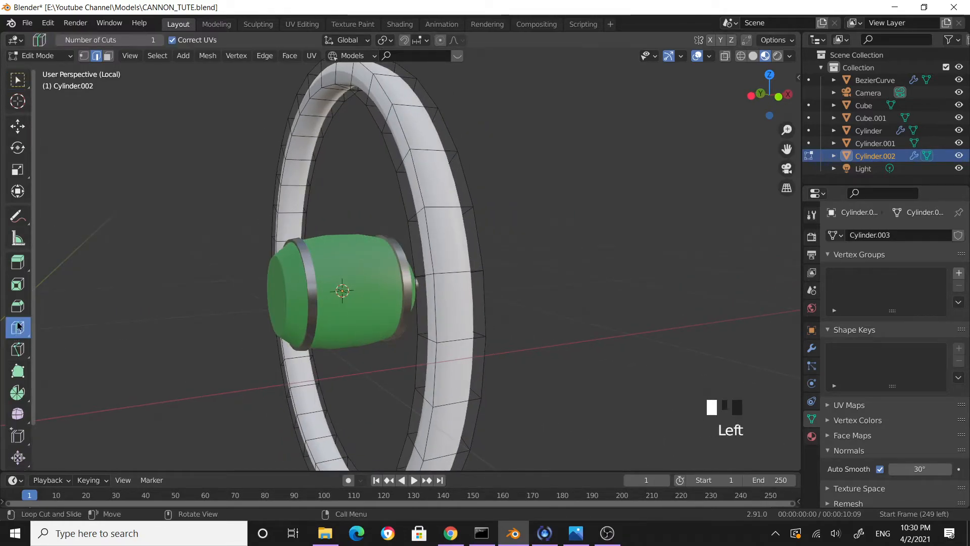
pyautogui.moveTo(458, 271)
pyautogui.mouseDown()
pyautogui.moveTo(436, 275)
pyautogui.moveTo(457, 268)
pyautogui.mouseUp()
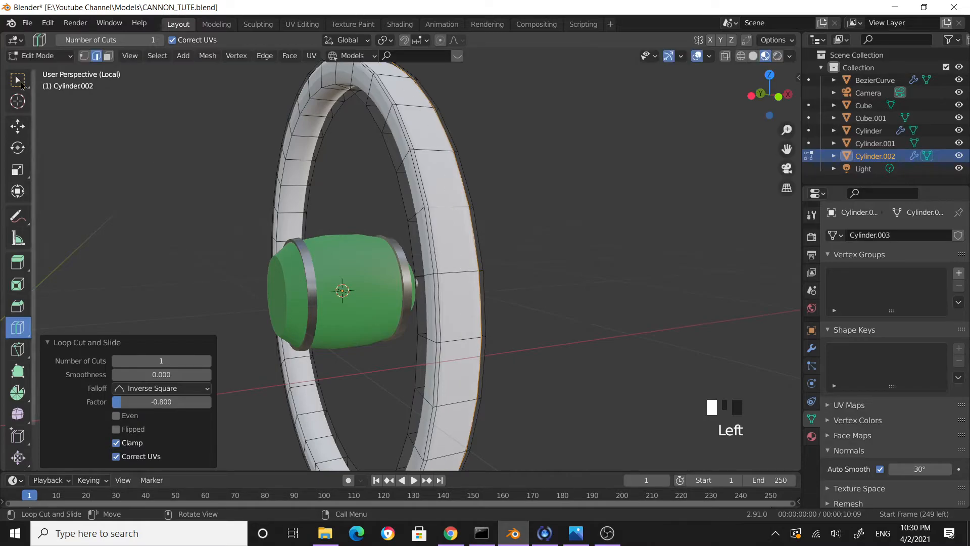
pyautogui.click(19, 82)
pyautogui.moveTo(211, 232); pyautogui.dragTo(385, 253, button='middle')
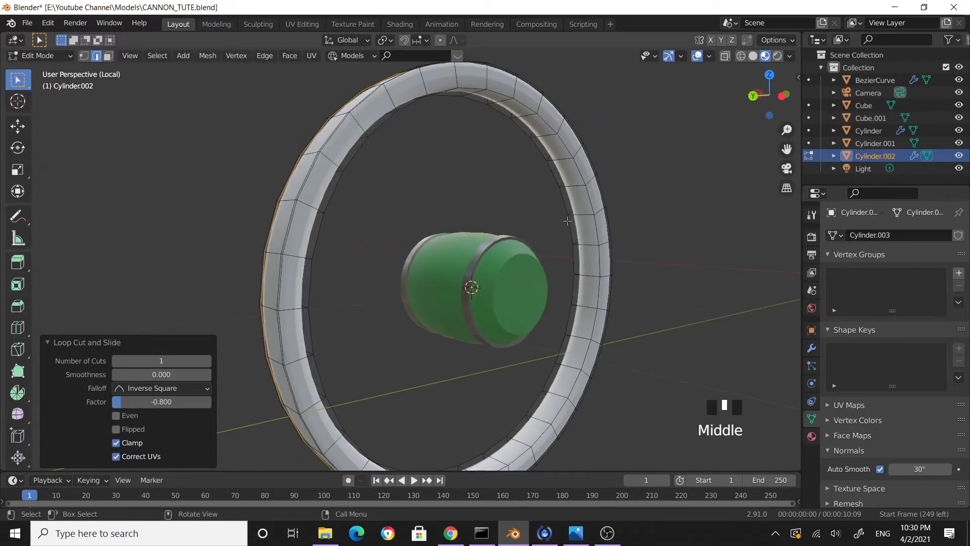
# Step: Add loop cuts close to the edges on the ring's inner side to sharpen them and return to Object Mode
pyautogui.click(18, 328)
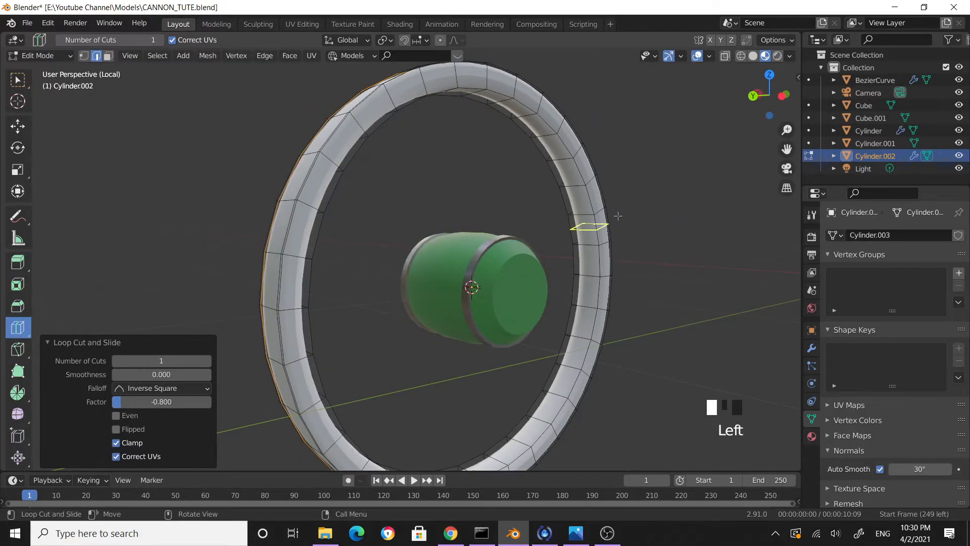
pyautogui.moveTo(589, 220); pyautogui.dragTo(568, 214)
pyautogui.press('Tab')
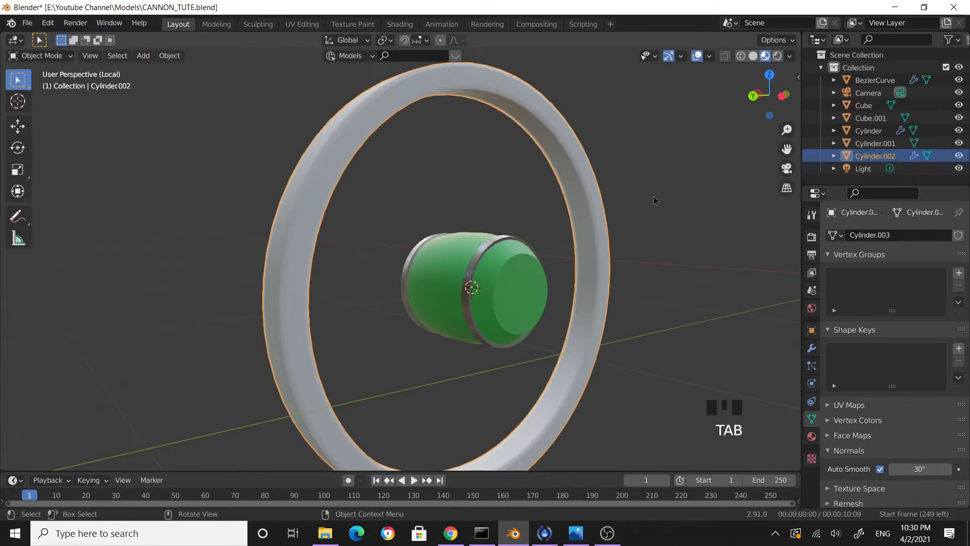
pyautogui.click(651, 233)
pyautogui.moveTo(650, 238); pyautogui.dragTo(390, 232, button='middle')
pyautogui.scroll(7, 390, 232)
pyautogui.moveTo(515, 243); pyautogui.dragTo(485, 242, button='middle')
pyautogui.scroll(-3, 506, 255)
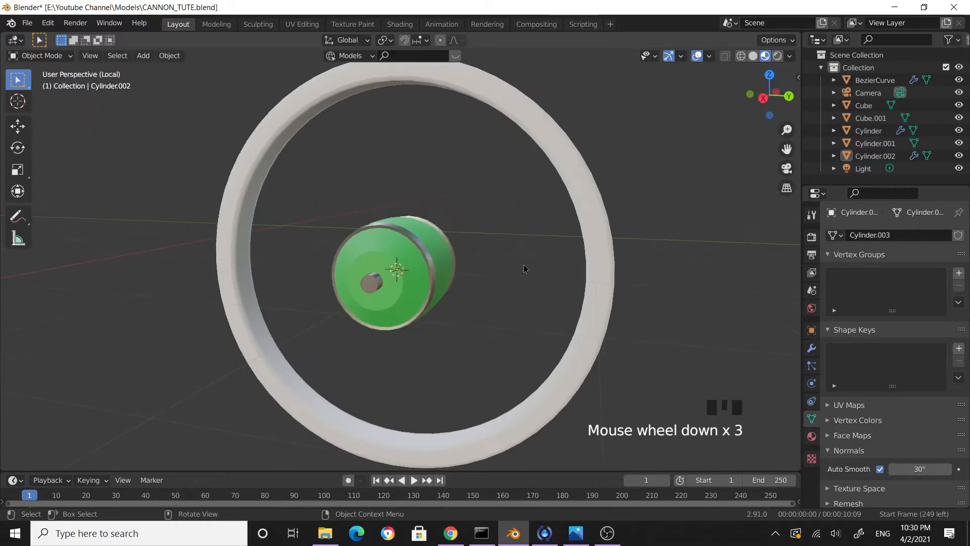
# Step: In face select mode, select the loop of faces around the ring's outer surface and grow the selection once
pyautogui.click(602, 211)
pyautogui.press('Tab')
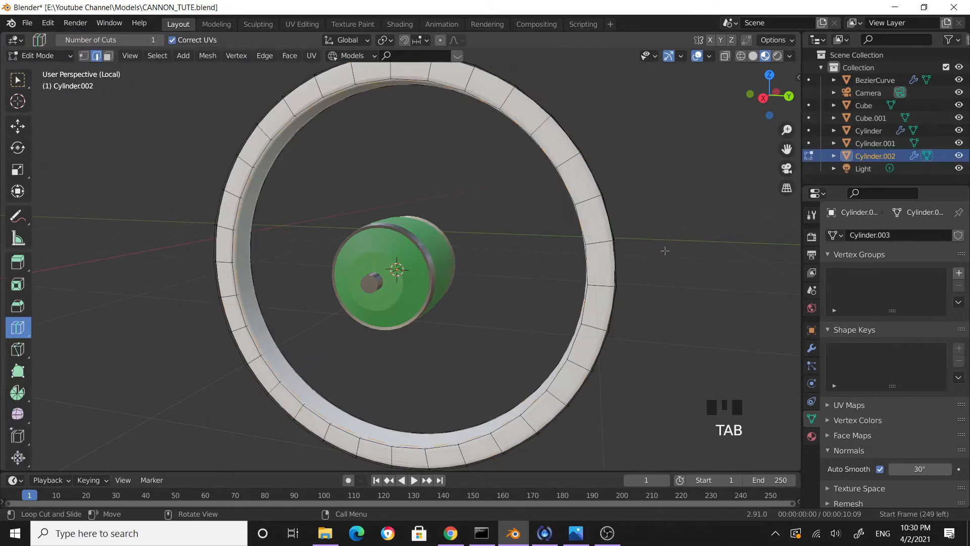
pyautogui.scroll(-2, 651, 253)
pyautogui.moveTo(651, 253); pyautogui.dragTo(504, 245, button='middle')
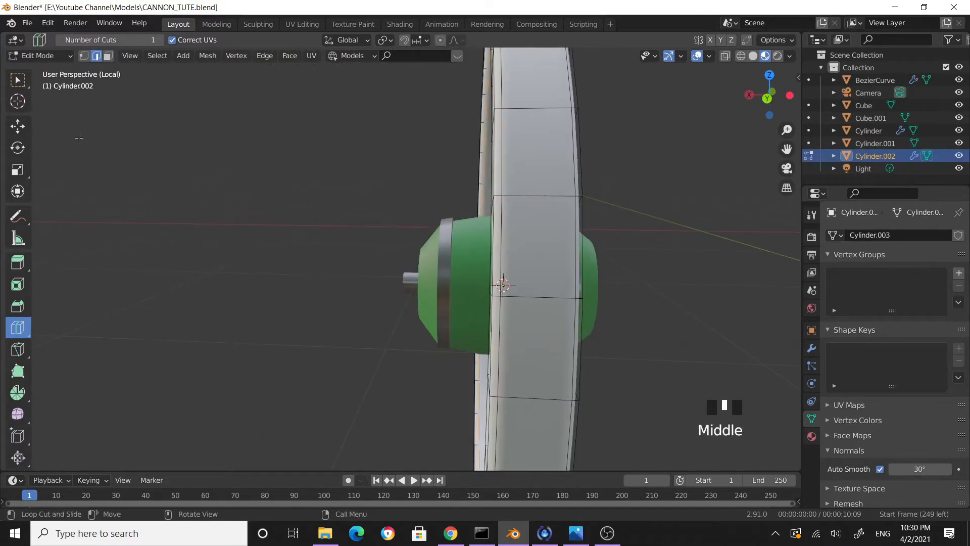
pyautogui.click(18, 79)
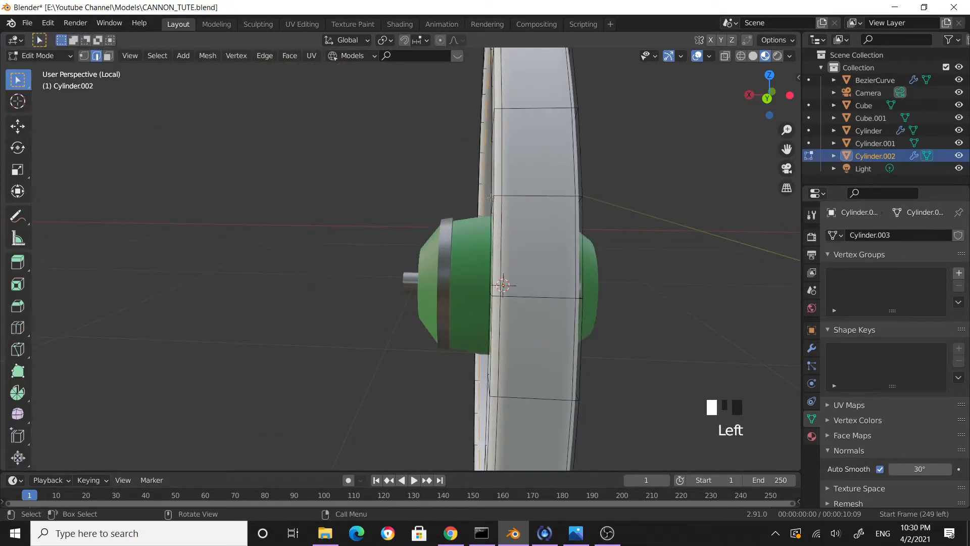
pyautogui.keyDown('alt'); pyautogui.click(534, 197); pyautogui.keyUp('alt')
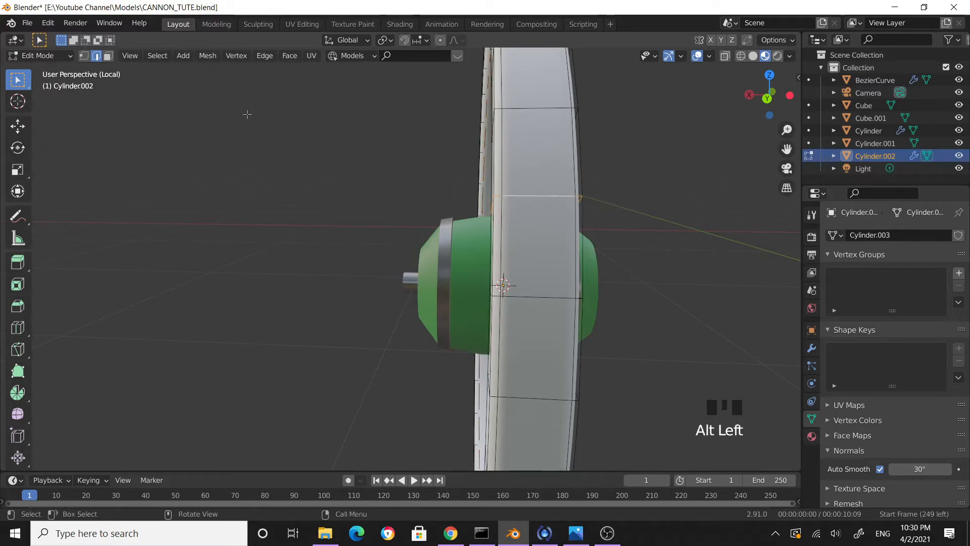
pyautogui.click(108, 56)
pyautogui.keyDown('alt'); pyautogui.click(550, 197); pyautogui.keyUp('alt')
pyautogui.scroll(-2, 606, 231)
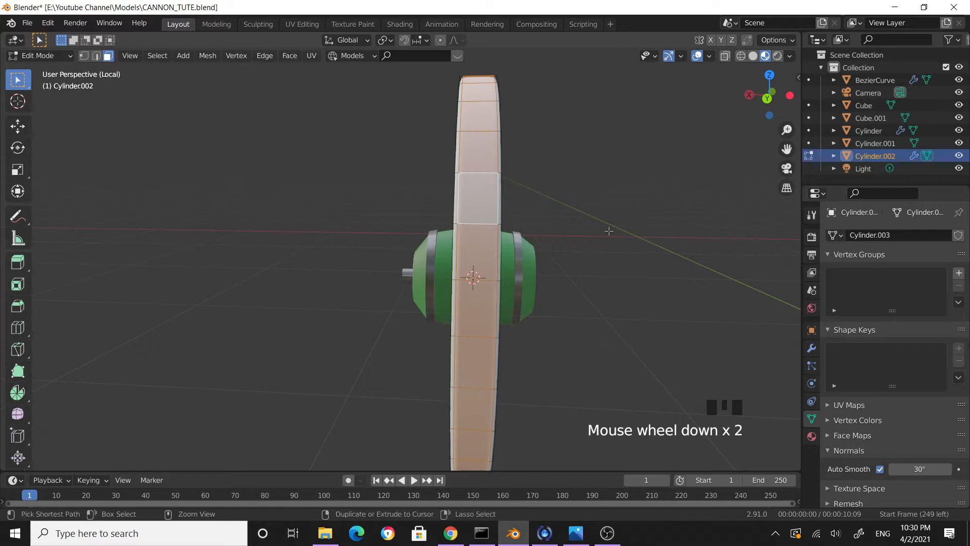
pyautogui.press('ctrl+KP_Add')
# Step: Extrude the selected outer faces of the ring along their normals by about 0.022 m
pyautogui.moveTo(612, 263); pyautogui.dragTo(412, 261, button='middle')
pyautogui.scroll(2, 410, 259)
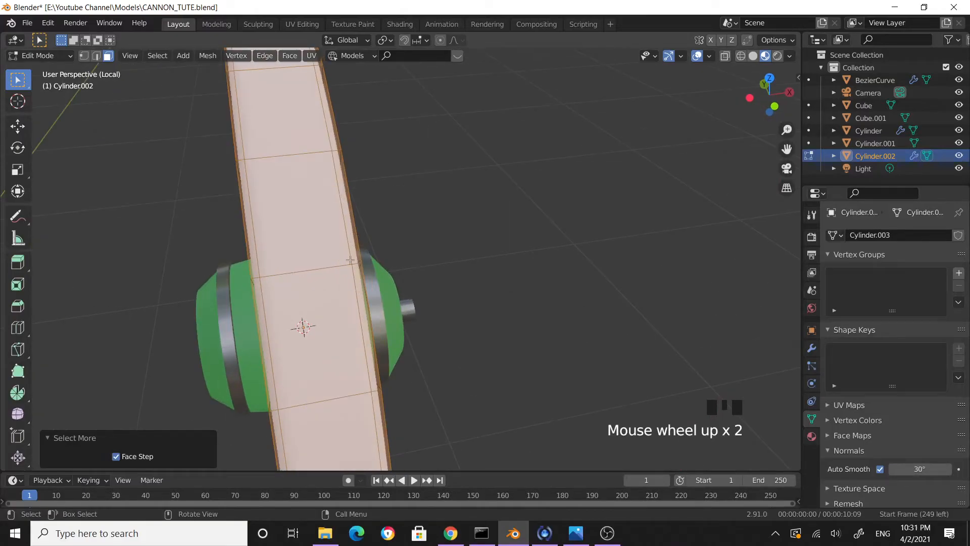
pyautogui.moveTo(541, 274); pyautogui.dragTo(450, 257, button='middle')
pyautogui.hotkey('alt', 'e')
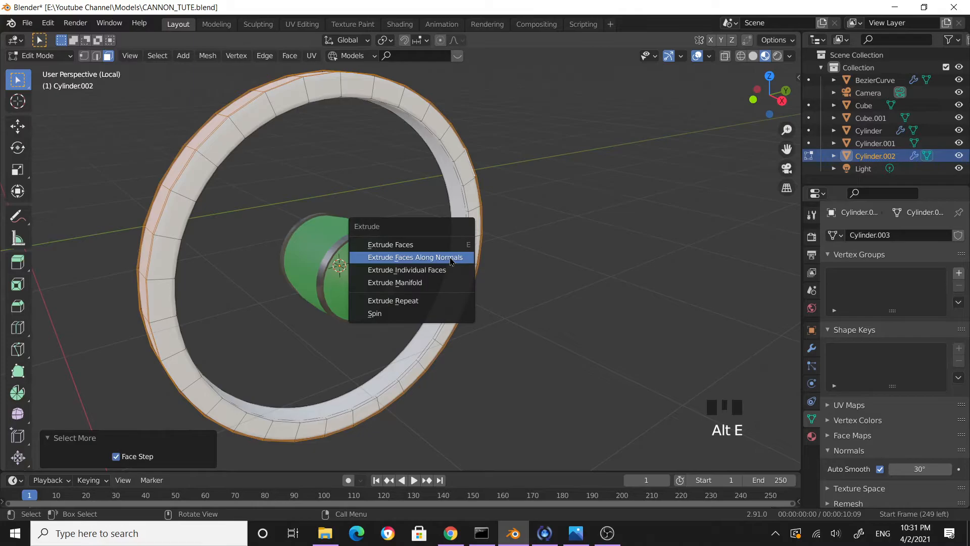
pyautogui.click(414, 257)
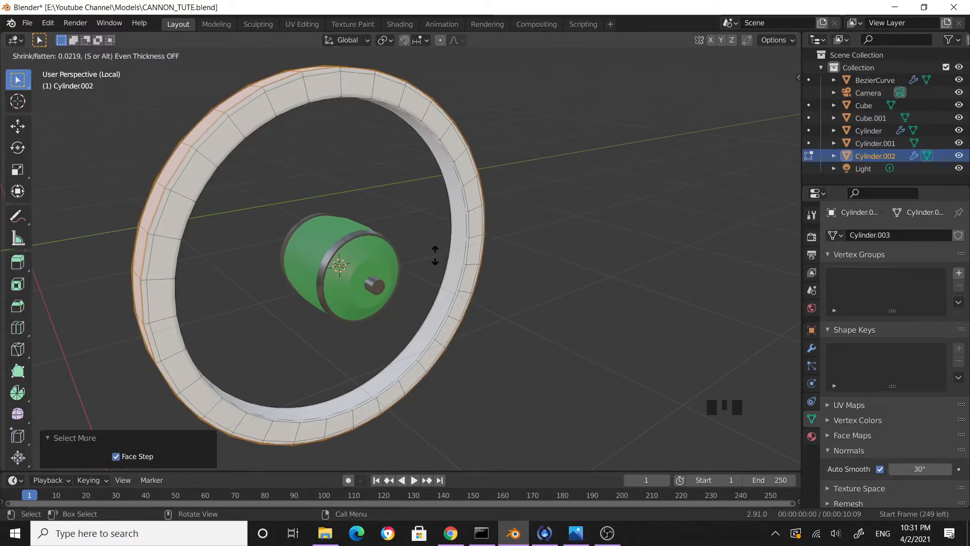
pyautogui.click(435, 255)
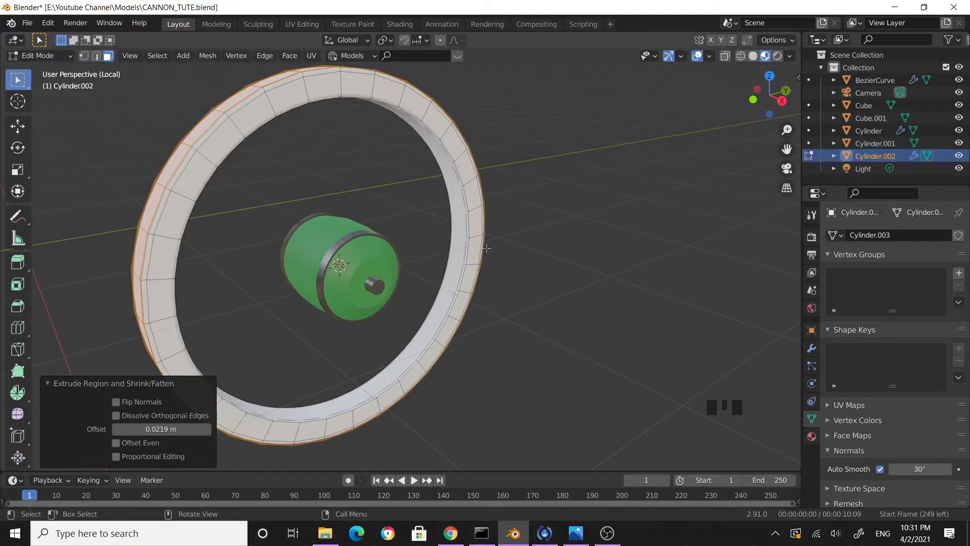
# Step: Grow the selection on the ring's outer band once and give the ring a material slot using the existing metal material
pyautogui.press('ctrl+KP_Add')
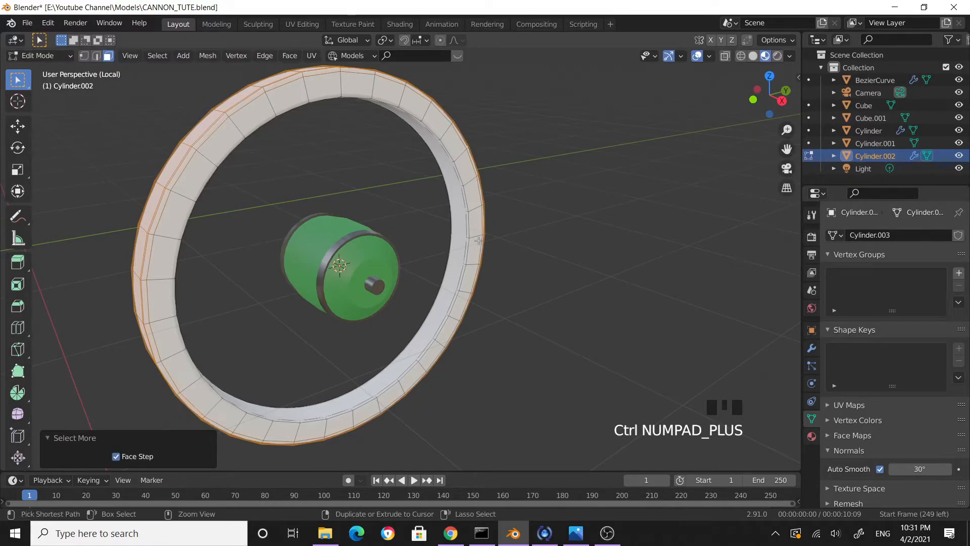
pyautogui.moveTo(571, 241); pyautogui.dragTo(404, 227, button='middle')
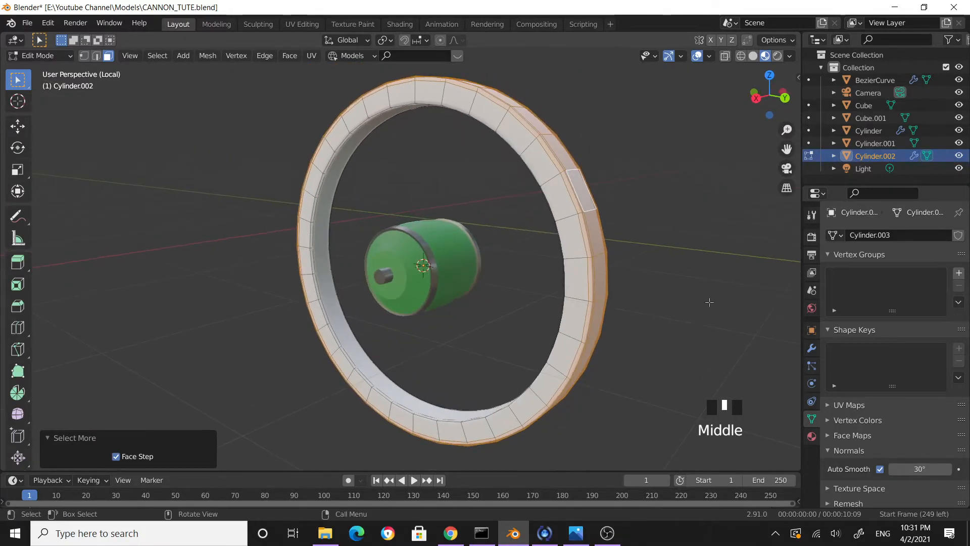
pyautogui.click(812, 436)
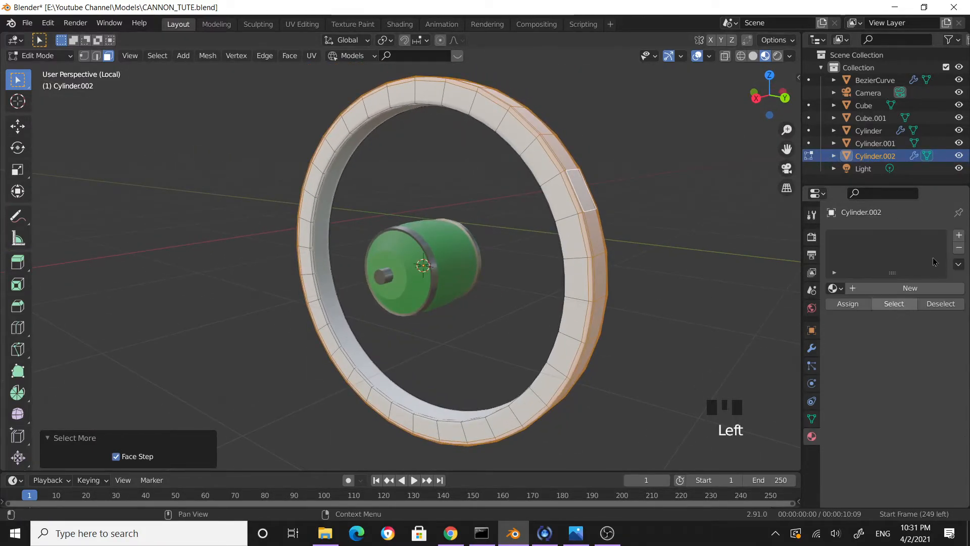
pyautogui.click(959, 235)
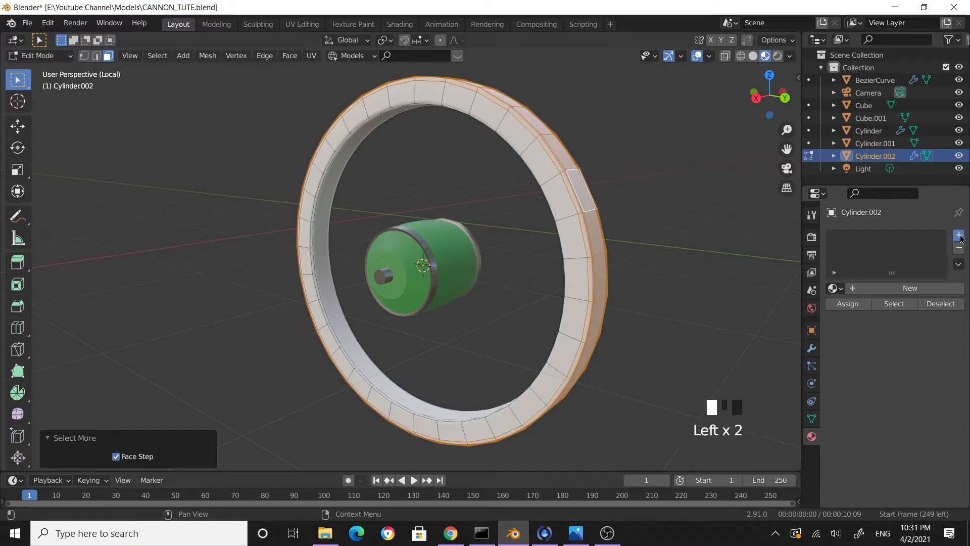
pyautogui.click(891, 288)
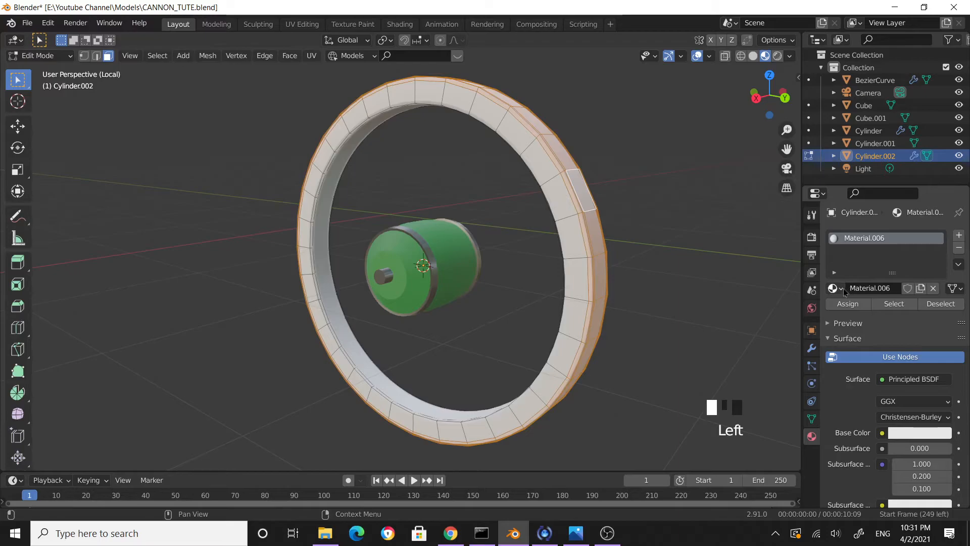
pyautogui.click(842, 289)
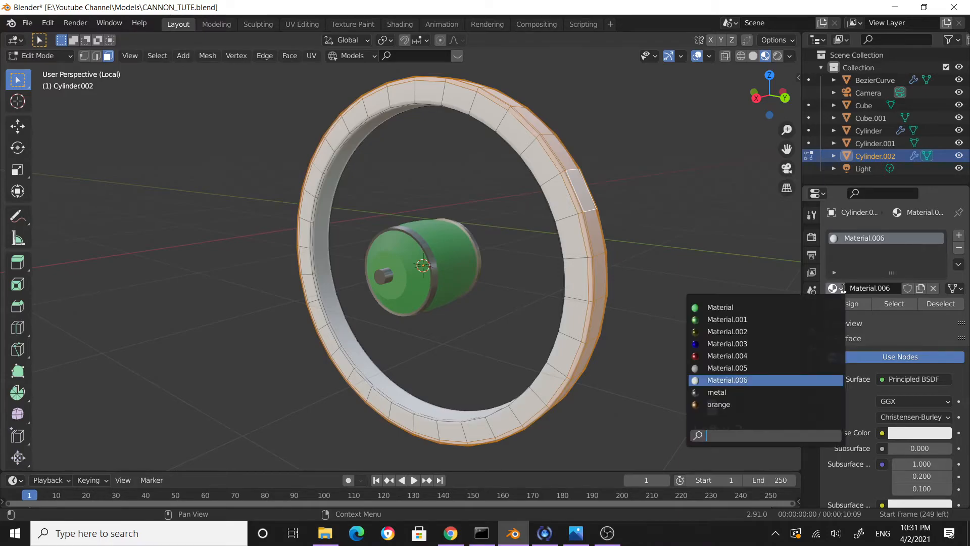
pyautogui.click(759, 393)
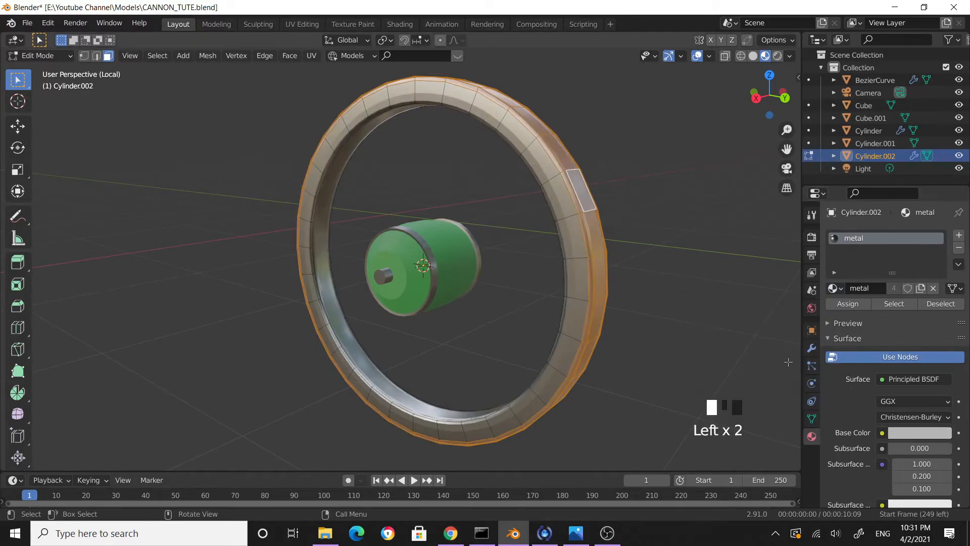
# Step: Invert the face selection, assign the existing green Material to the rest of the ring from a second slot, and return to Object Mode
pyautogui.click(158, 56)
pyautogui.click(189, 96)
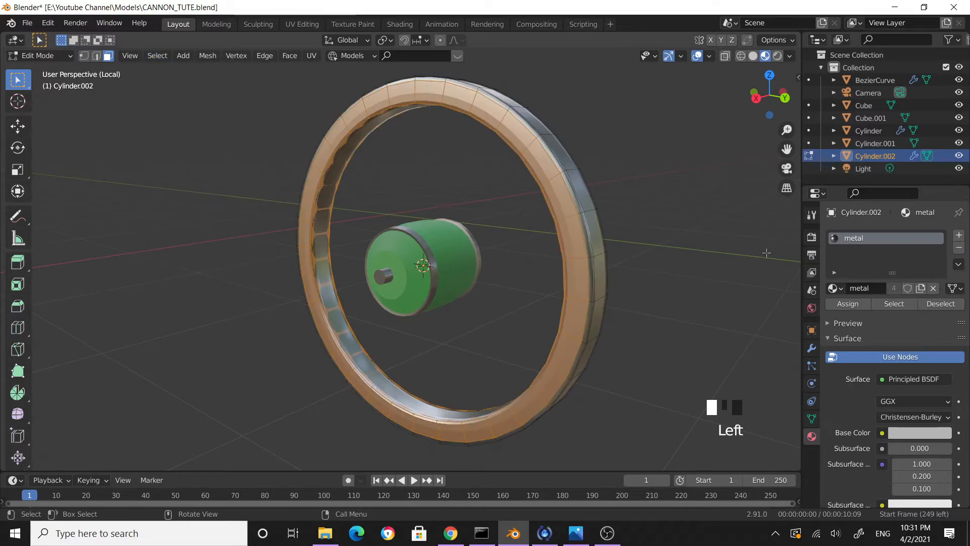
pyautogui.click(956, 237)
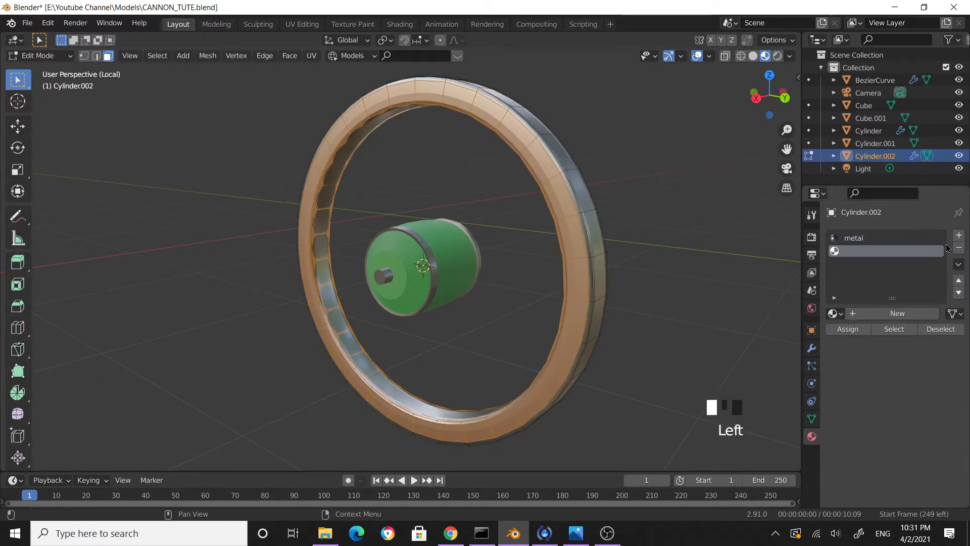
pyautogui.click(838, 314)
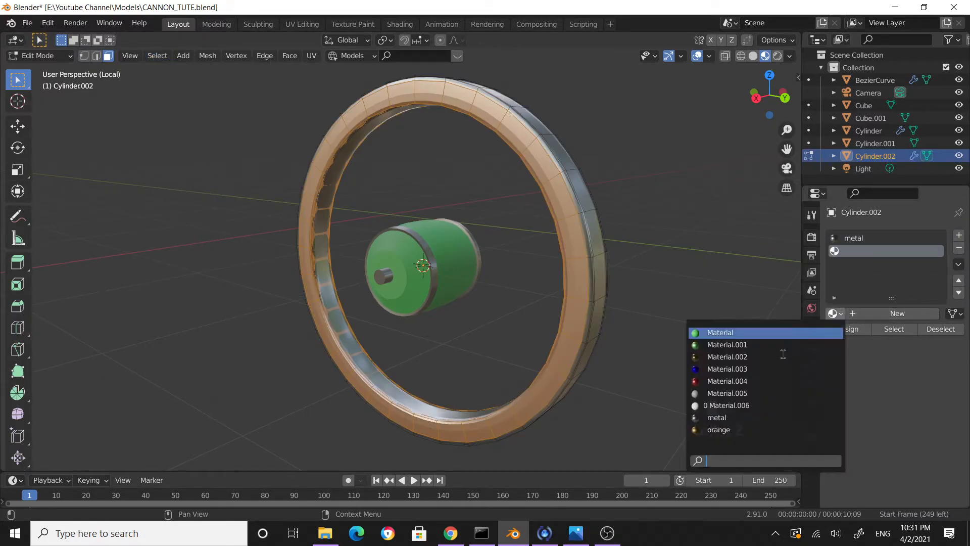
pyautogui.click(727, 333)
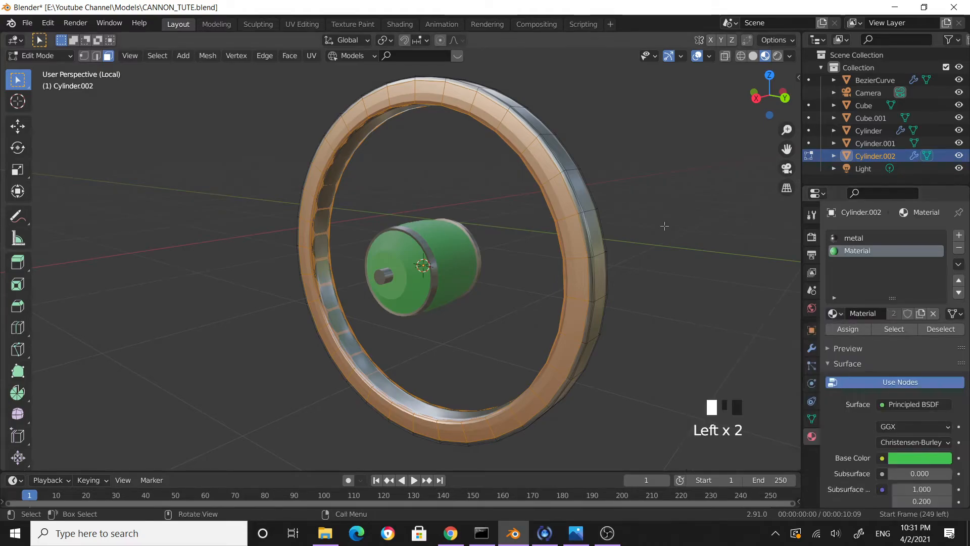
pyautogui.click(665, 226)
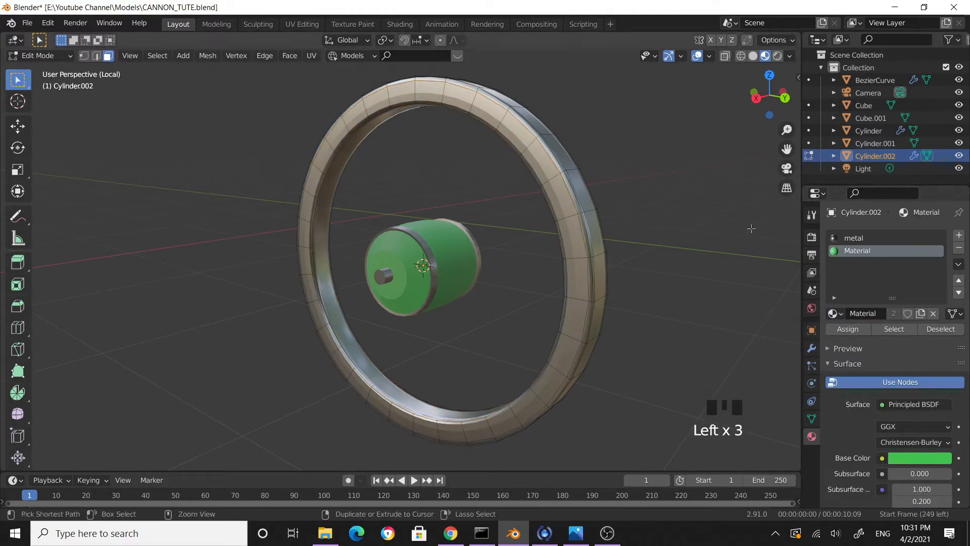
pyautogui.hotkey('ctrl', 'z')
pyautogui.doubleClick(847, 329)
pyautogui.moveTo(791, 278); pyautogui.dragTo(604, 269, button='middle')
pyautogui.press('Tab')
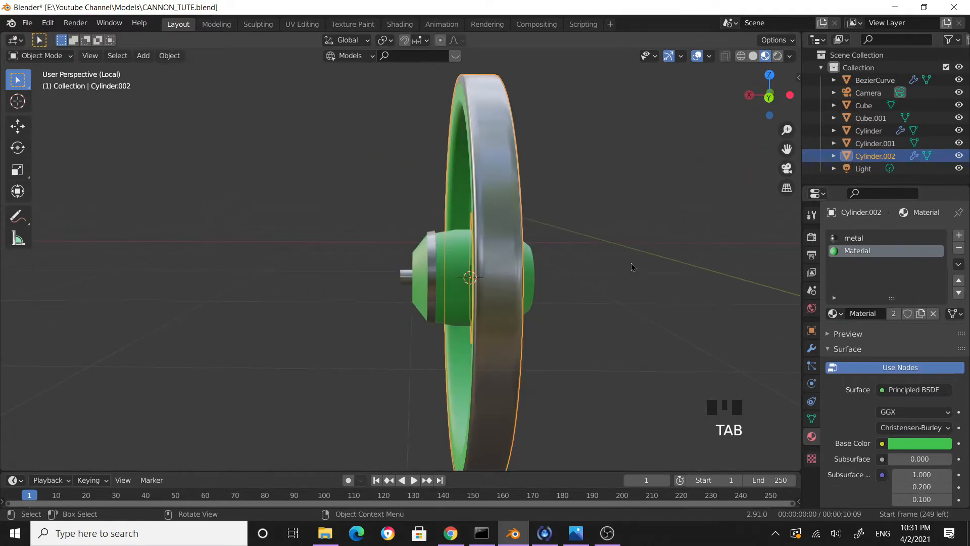
# Step: Deselect the wheel rim and save the file
pyautogui.click(664, 261)
pyautogui.moveTo(664, 261); pyautogui.dragTo(505, 313, button='middle')
pyautogui.hotkey('ctrl', 's')
# Step: Add a cube at the hub and scale it to about 0.075 in X and Y only, forming a thin vertical bar
pyautogui.scroll(3, 464, 303)
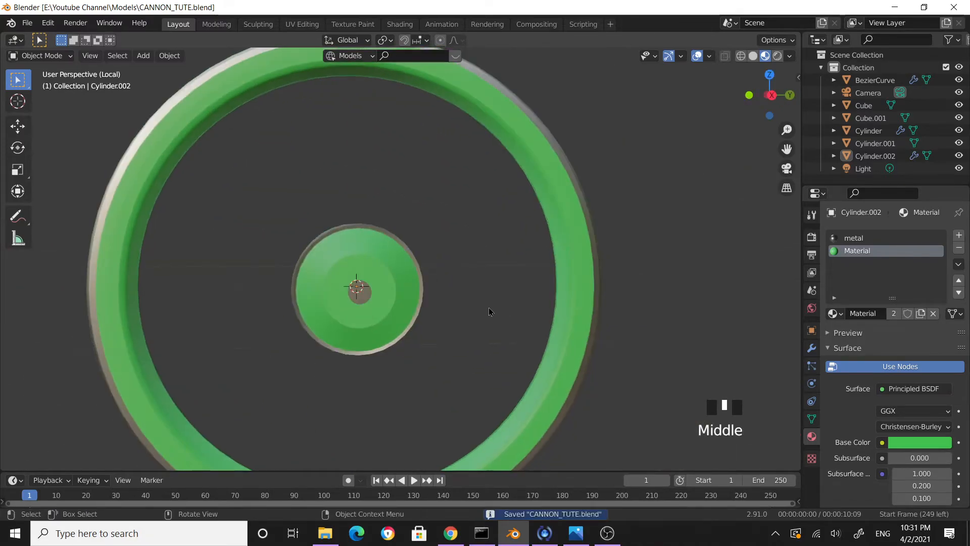
pyautogui.scroll(-3, 564, 346)
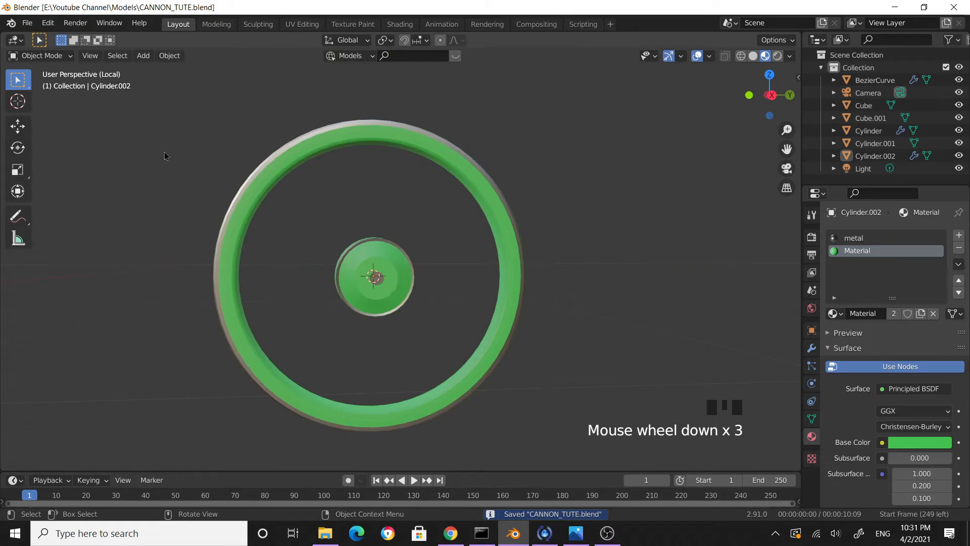
pyautogui.click(143, 56)
pyautogui.moveTo(175, 77)
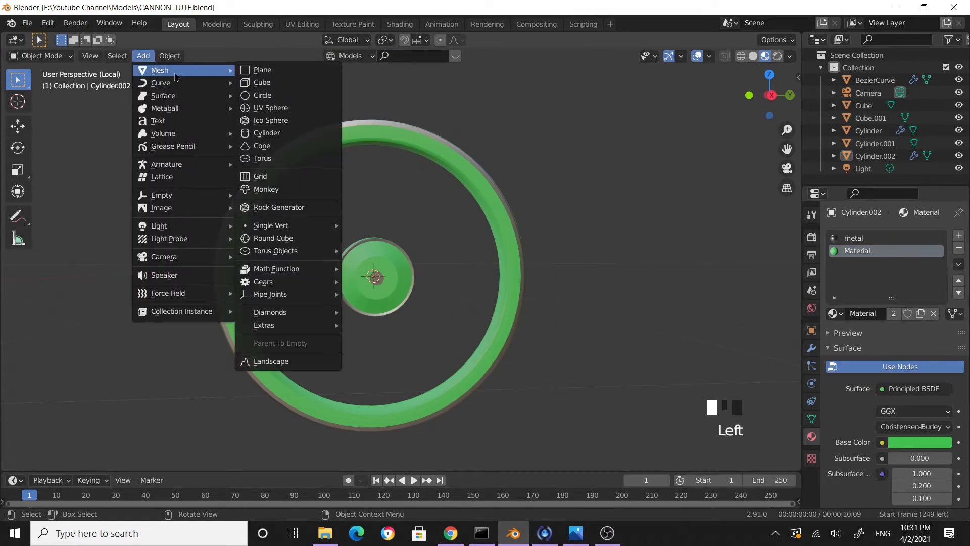
pyautogui.click(262, 83)
pyautogui.moveTo(489, 230); pyautogui.dragTo(571, 327, button='middle')
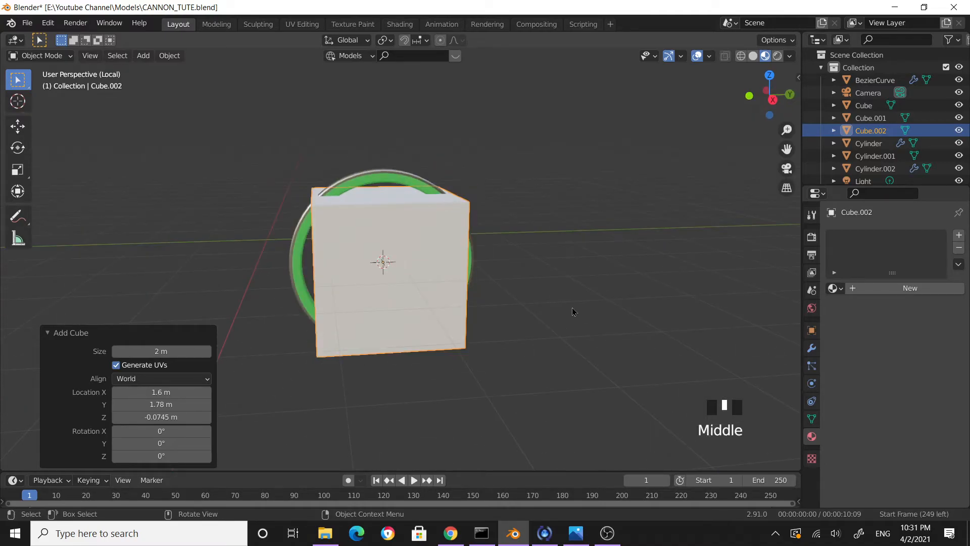
pyautogui.press('s')
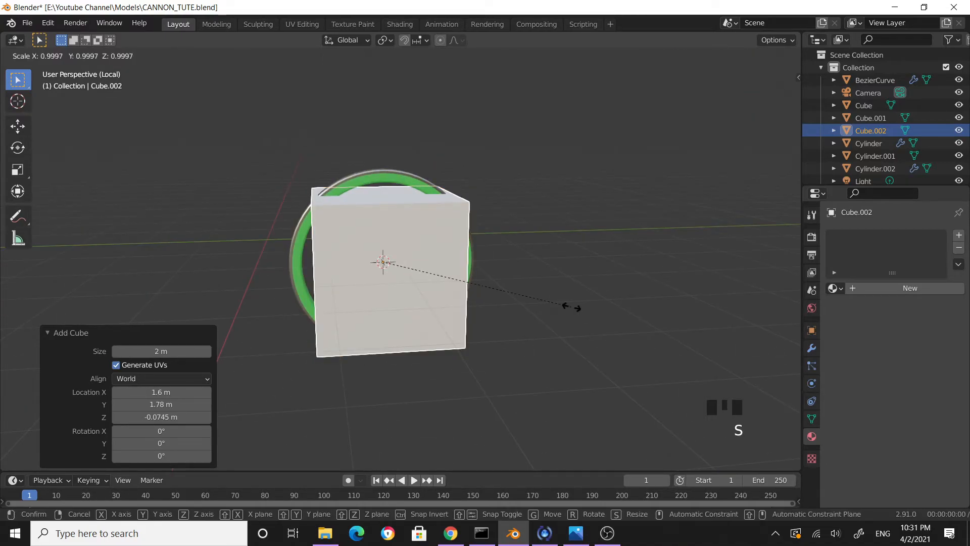
pyautogui.hotkey('shift', 'z')
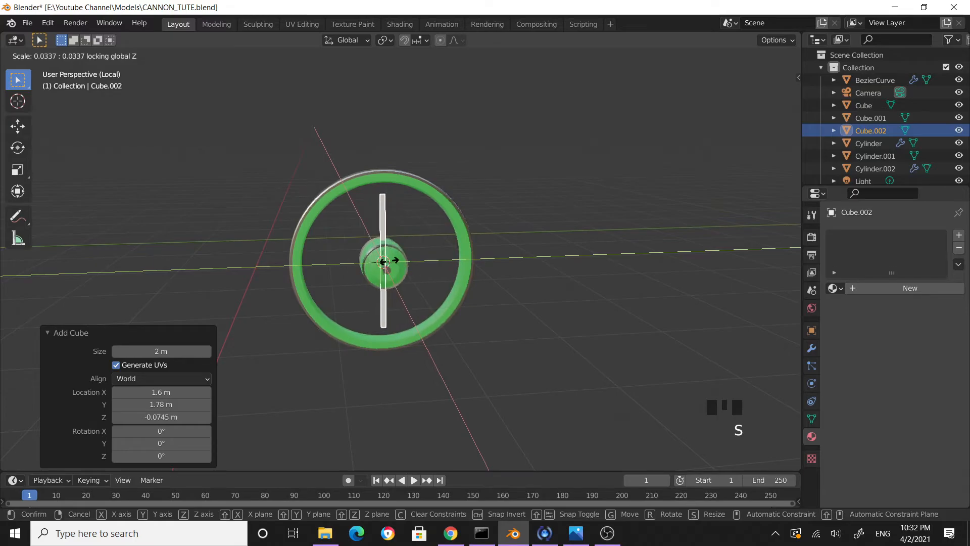
pyautogui.click(385, 263)
# Step: Move the bar up along Z by about 1.22 m so its lower end sits inside the hub
pyautogui.moveTo(386, 268); pyautogui.dragTo(430, 286, button='middle')
pyautogui.scroll(-1, 450, 308)
pyautogui.moveTo(468, 336); pyautogui.dragTo(504, 338, button='middle')
pyautogui.scroll(-2, 475, 321)
pyautogui.scroll(4, 448, 325)
pyautogui.press('g')
pyautogui.press('z')
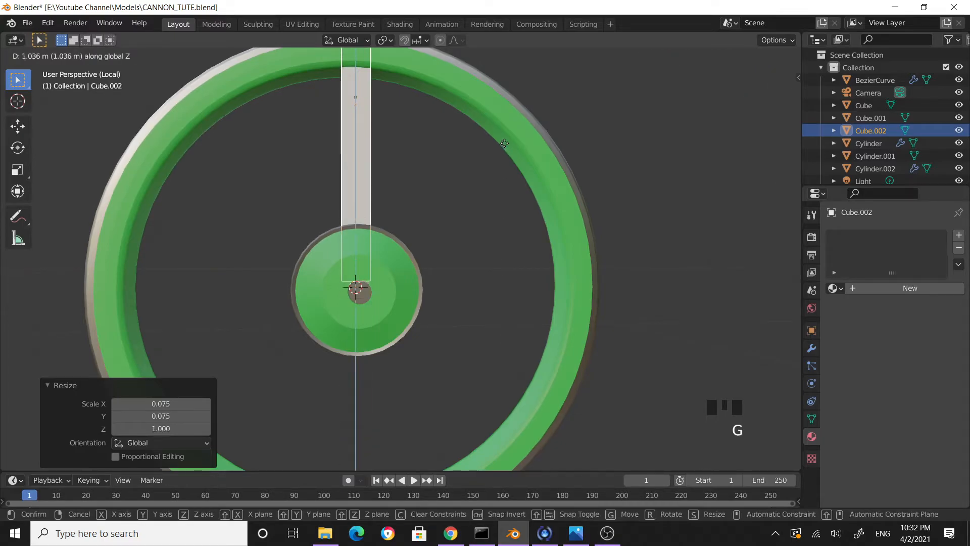
pyautogui.click(509, 109)
pyautogui.scroll(-5, 466, 309)
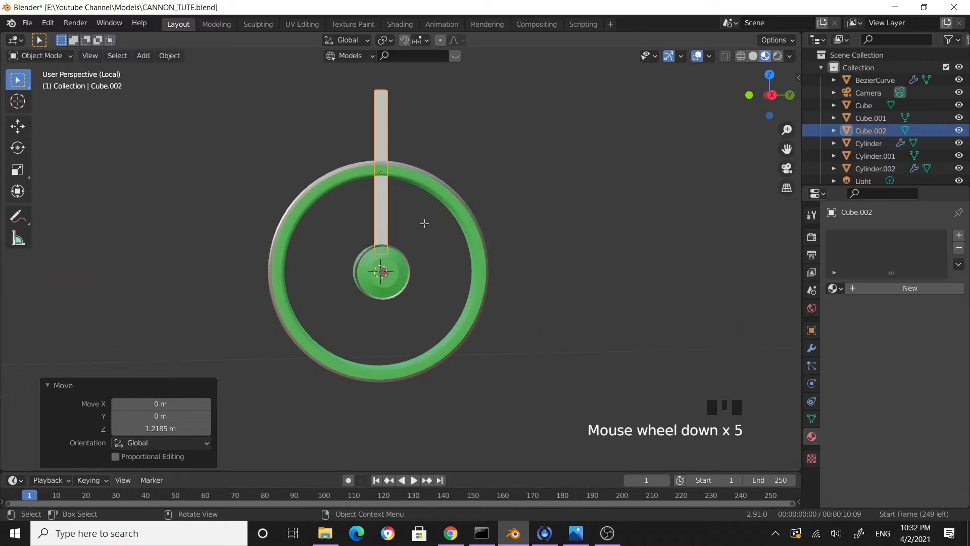
# Step: In Edit Mode, isolate the bar, select its bottom face and snap the 3D cursor to that face
pyautogui.press('Tab')
pyautogui.scroll(2, 424, 242)
pyautogui.scroll(-3, 437, 252)
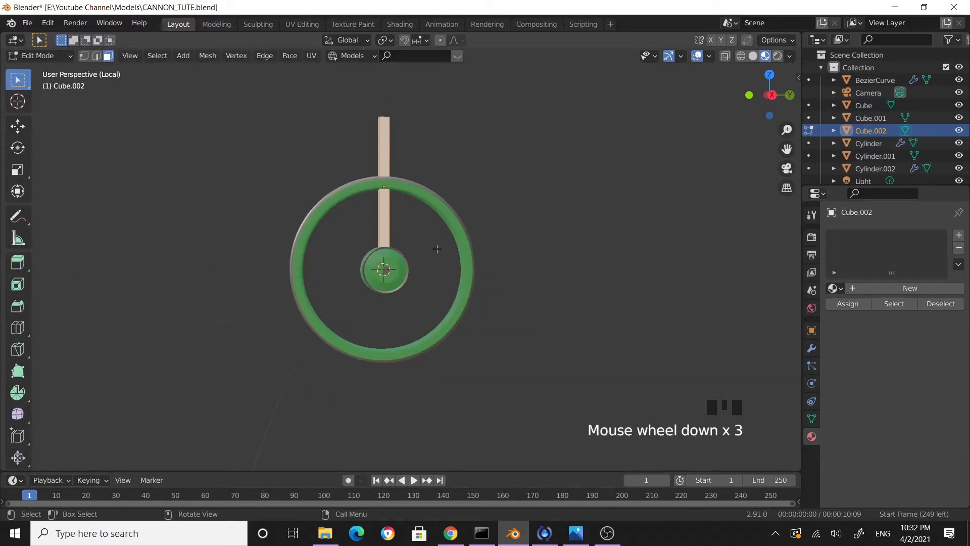
pyautogui.press('/')
pyautogui.scroll(-1, 427, 246)
pyautogui.press('/')
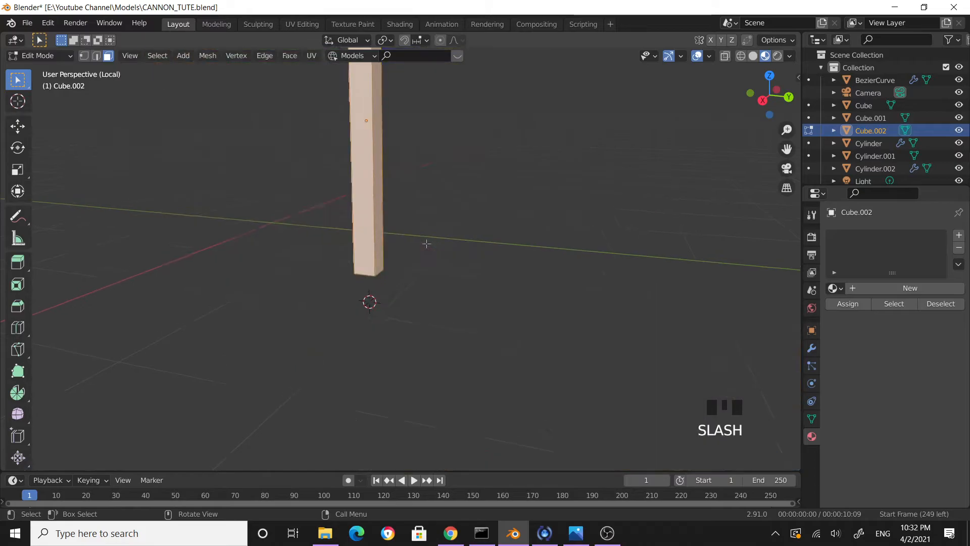
pyautogui.scroll(1, 477, 367)
pyautogui.keyDown('shift'); pyautogui.moveTo(478, 369); pyautogui.dragTo(468, 245, button='middle'); pyautogui.keyUp('shift')
pyautogui.scroll(3, 454, 303)
pyautogui.moveTo(455, 303); pyautogui.dragTo(448, 214, button='middle')
pyautogui.scroll(1, 399, 408)
pyautogui.click(473, 417)
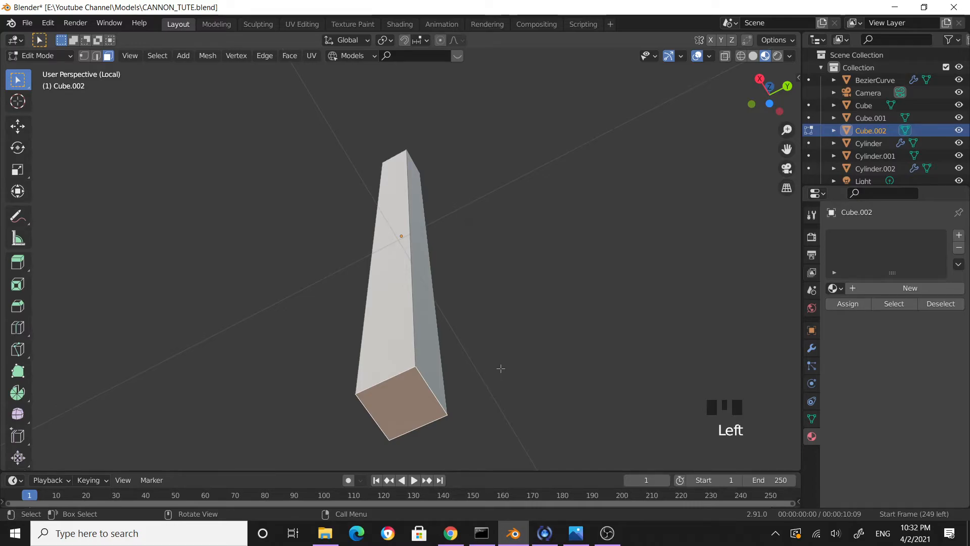
pyautogui.hotkey('shift', 's')
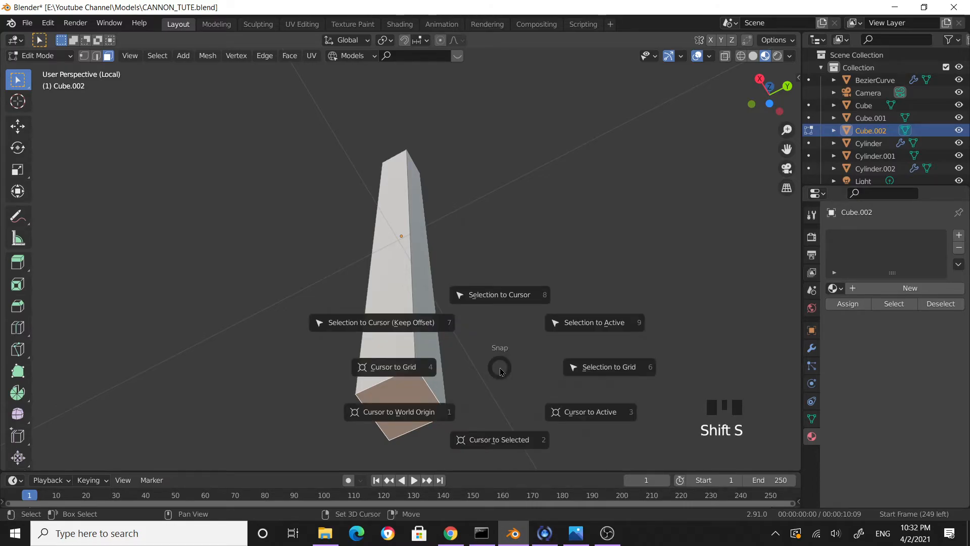
pyautogui.click(492, 438)
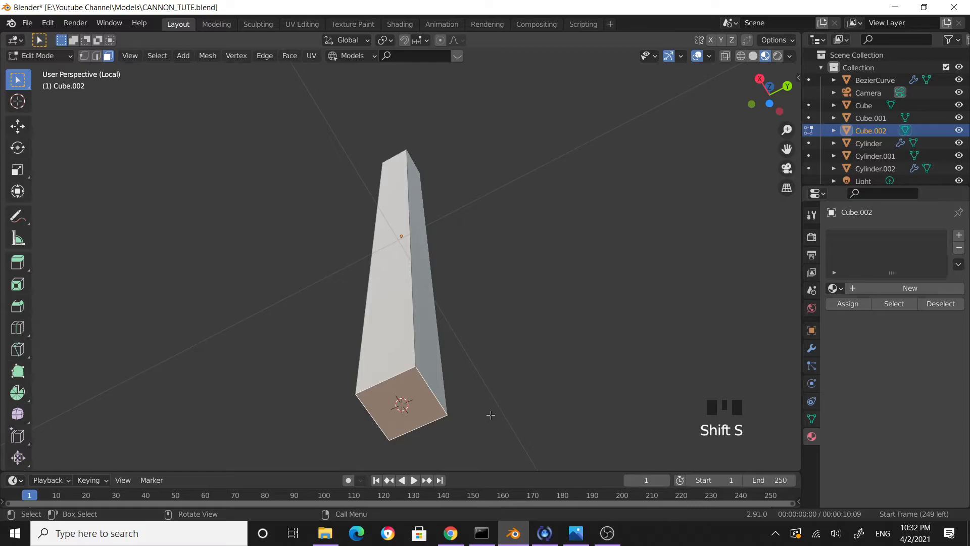
# Step: Return to Object Mode and set the bar's origin to the 3D cursor at its bottom end
pyautogui.press('Tab')
pyautogui.scroll(-3, 460, 299)
pyautogui.click(236, 78)
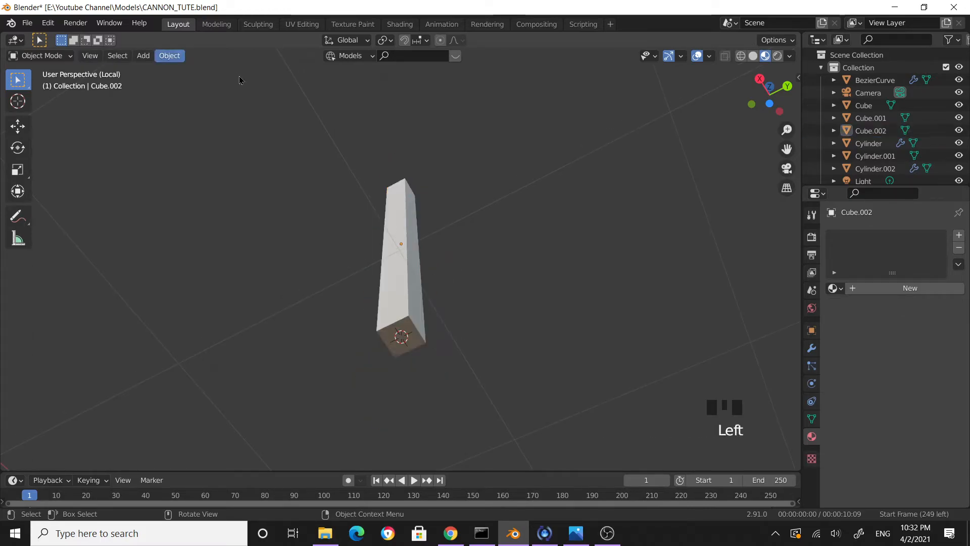
pyautogui.click(177, 57)
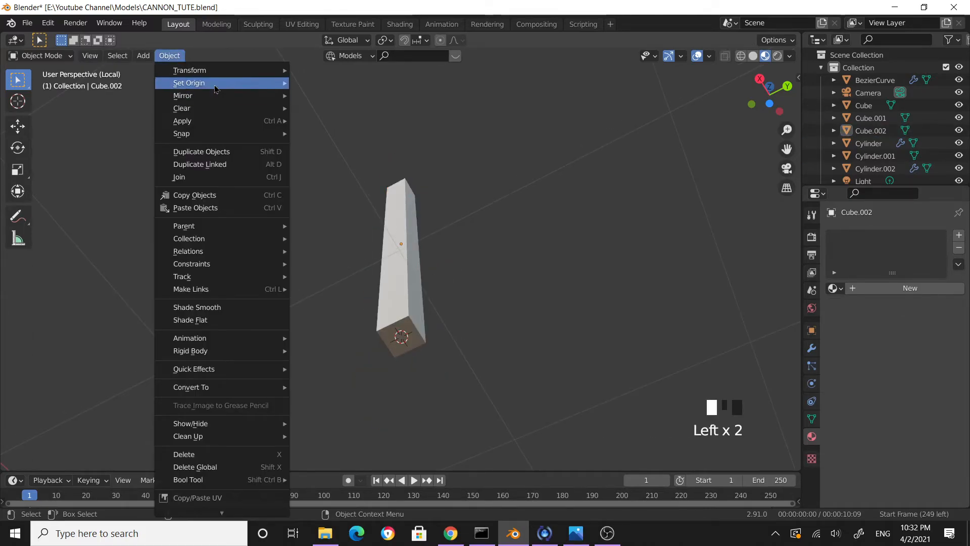
pyautogui.moveTo(217, 83)
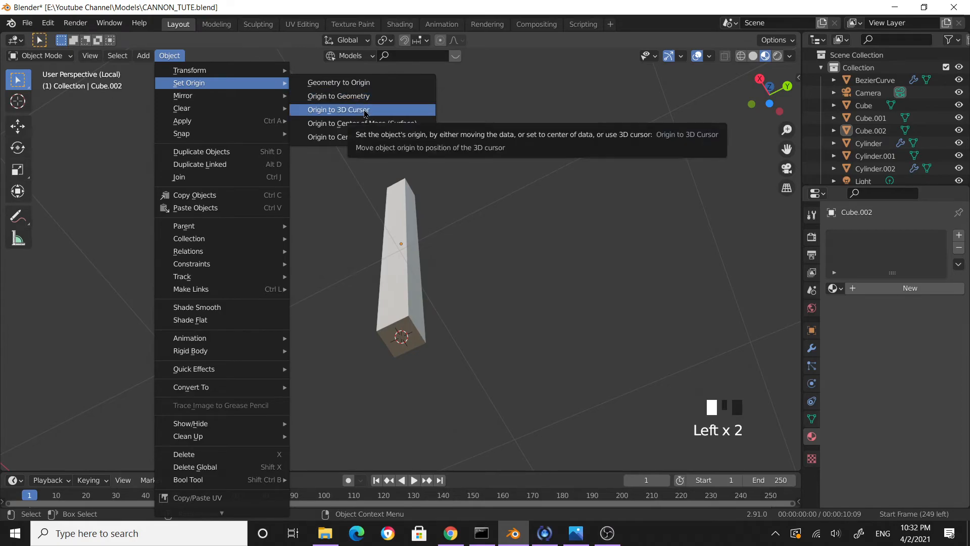
pyautogui.moveTo(508, 264); pyautogui.dragTo(487, 327, button='middle')
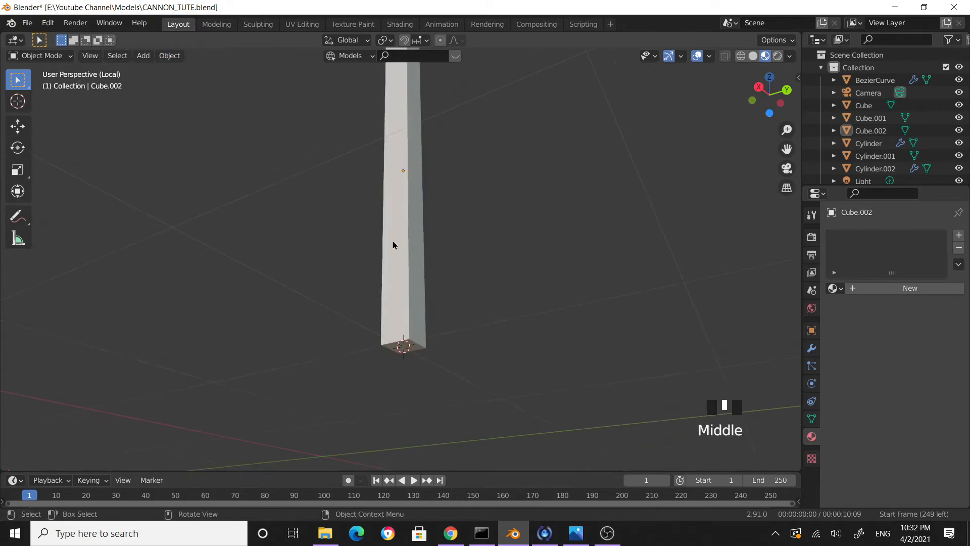
pyautogui.click(417, 237)
pyautogui.click(171, 57)
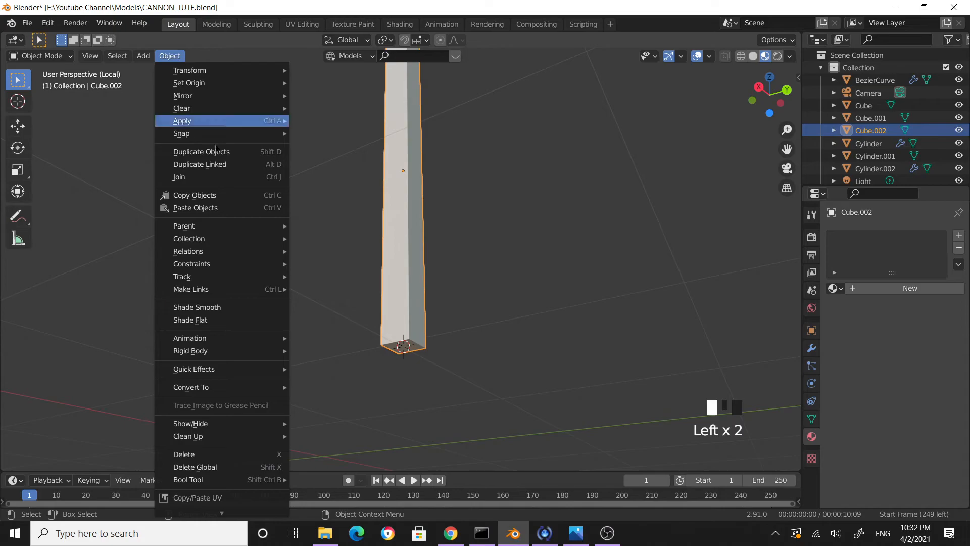
pyautogui.moveTo(222, 87)
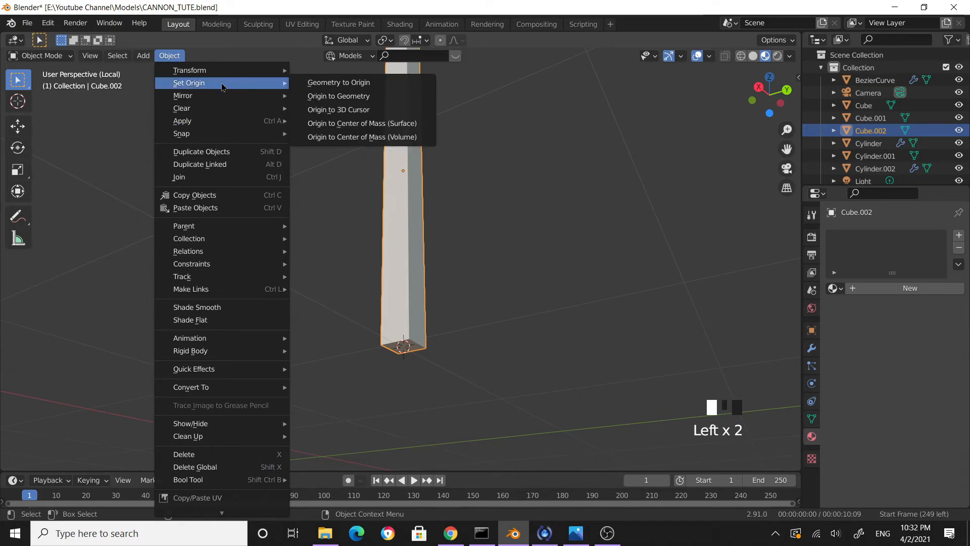
pyautogui.click(338, 109)
pyautogui.click(526, 295)
# Step: Try rotating the isolated bar about its origin at the bottom end
pyautogui.moveTo(526, 295); pyautogui.dragTo(437, 283, button='middle')
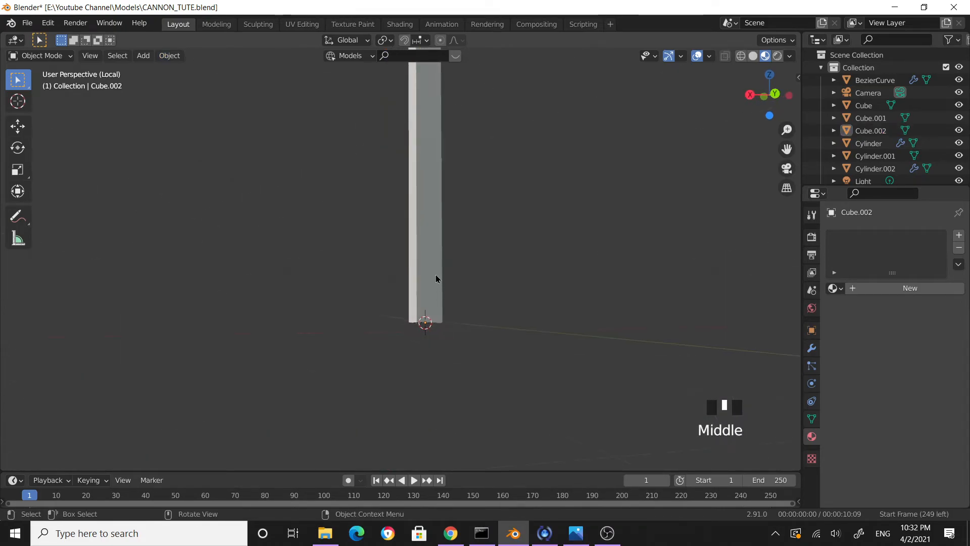
pyautogui.scroll(-4, 526, 328)
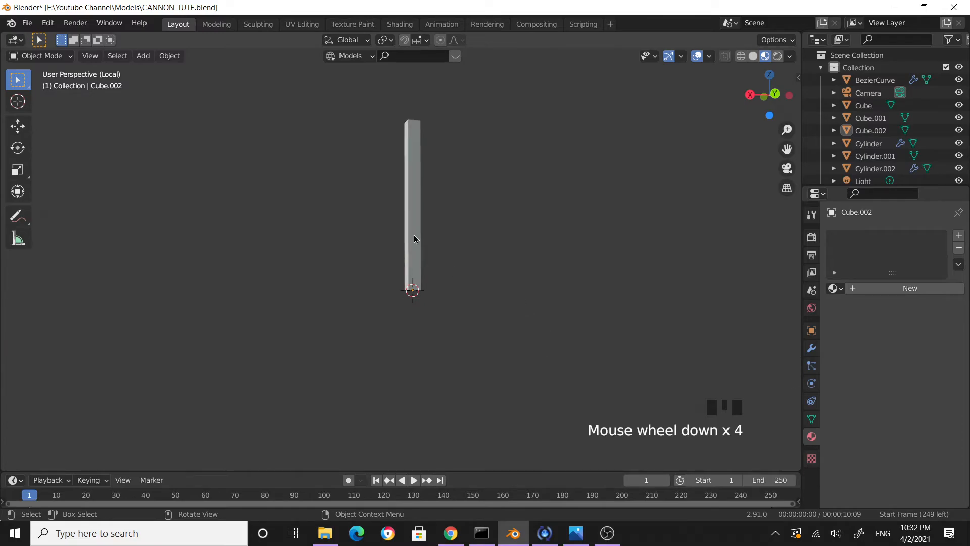
pyautogui.click(415, 239)
pyautogui.press('r')
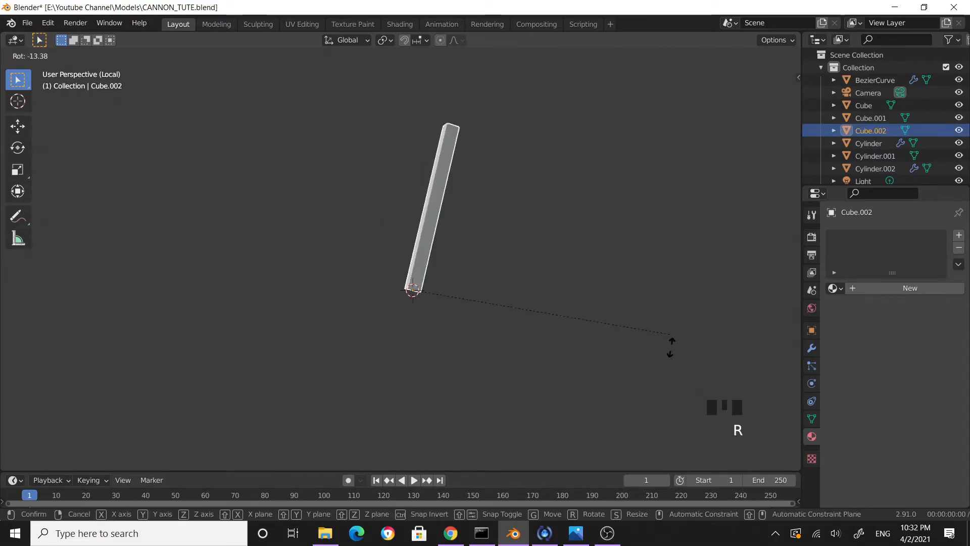
pyautogui.rightClick(515, 283)
# Step: Bring back the full model and scale the bar to about 0.517 along Z so it reaches the rim's inner edge
pyautogui.scroll(-2, 515, 285)
pyautogui.moveTo(515, 286); pyautogui.dragTo(465, 279, button='middle')
pyautogui.press('/')
pyautogui.scroll(-2, 493, 273)
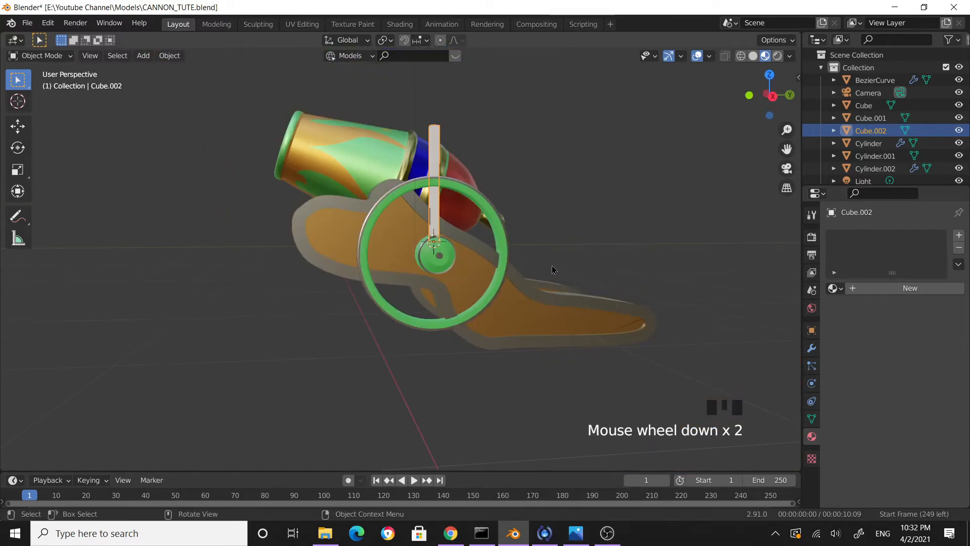
pyautogui.press('s')
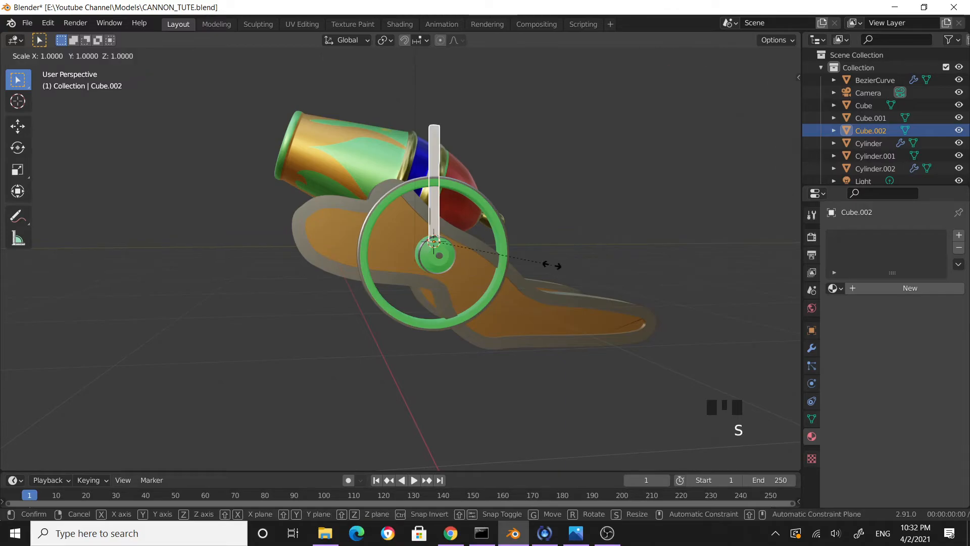
pyautogui.press('z')
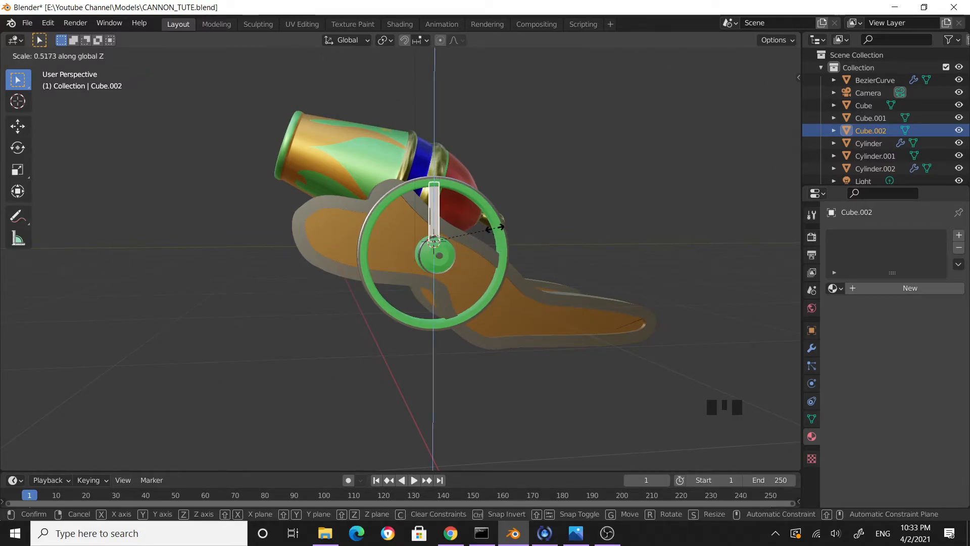
pyautogui.click(495, 232)
pyautogui.scroll(-5, 528, 269)
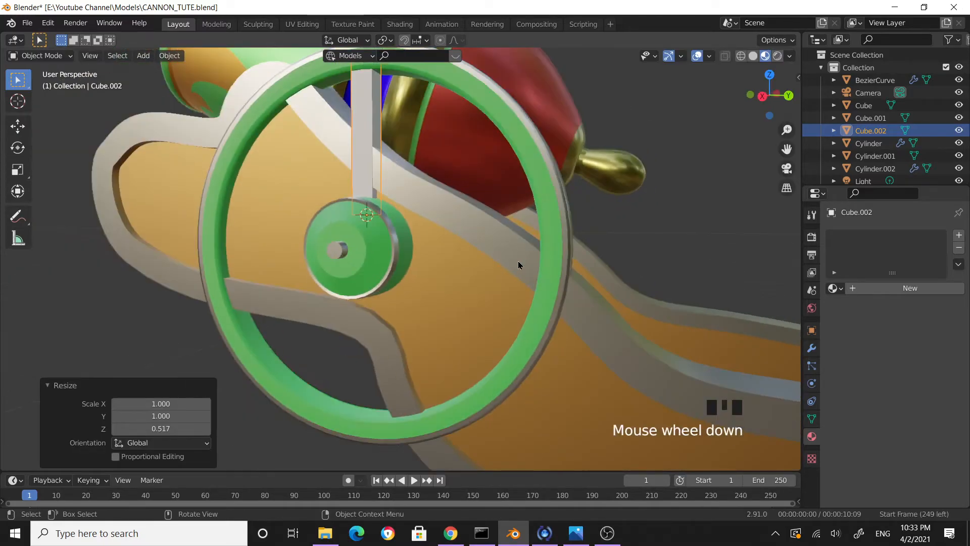
pyautogui.scroll(-2, 519, 264)
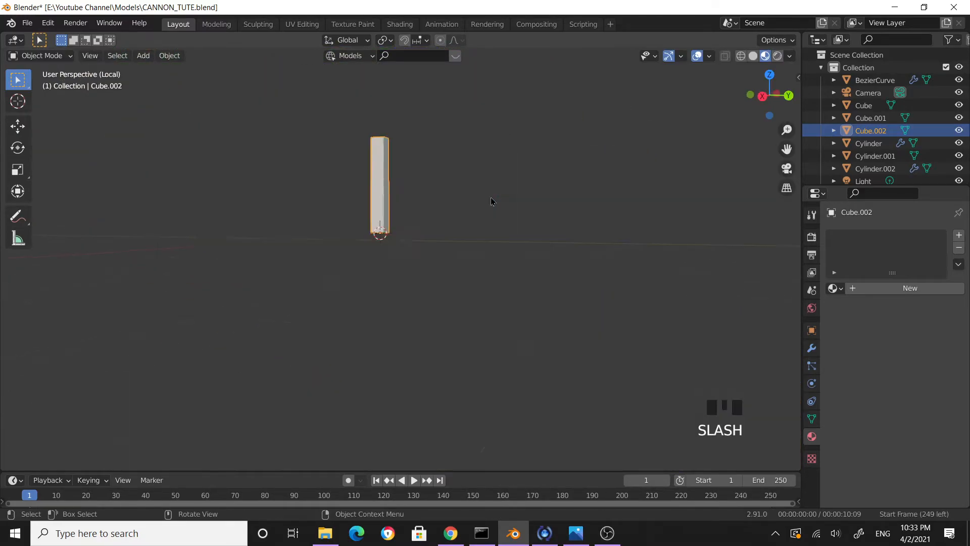
pyautogui.press('/')
pyautogui.press('/')
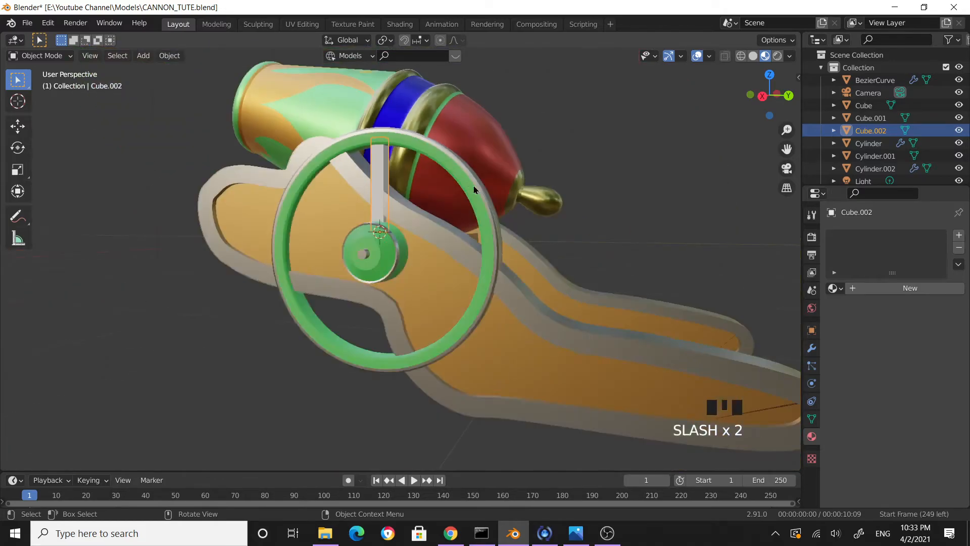
# Step: In Edit Mode, add one loop cut near the bar's upper end at factor -0.666 and another near its lower end
pyautogui.scroll(2, 403, 191)
pyautogui.keyDown('shift'); pyautogui.moveTo(414, 189); pyautogui.dragTo(505, 288, button='middle'); pyautogui.keyUp('shift')
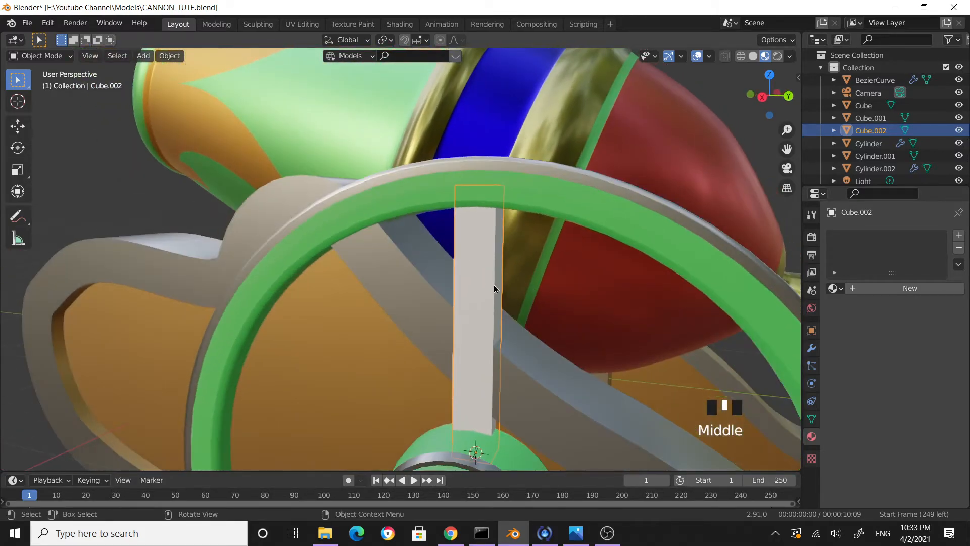
pyautogui.scroll(-2, 551, 302)
pyautogui.click(469, 281)
pyautogui.click(462, 282)
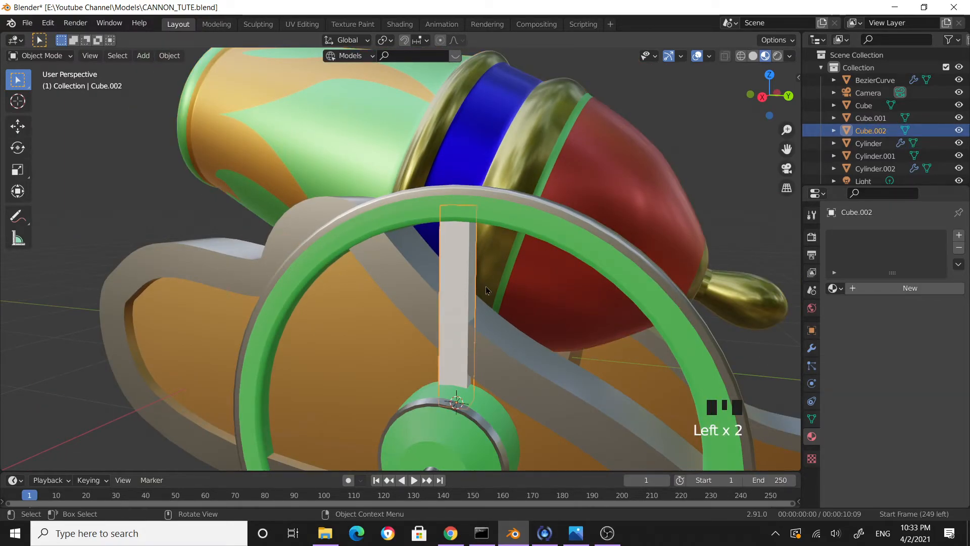
pyautogui.press('Tab')
pyautogui.click(449, 281)
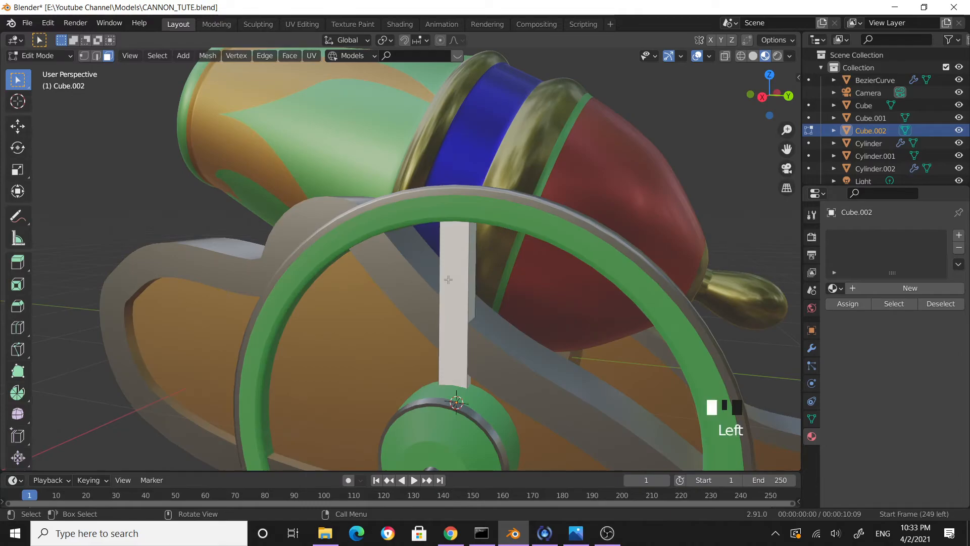
pyautogui.click(96, 56)
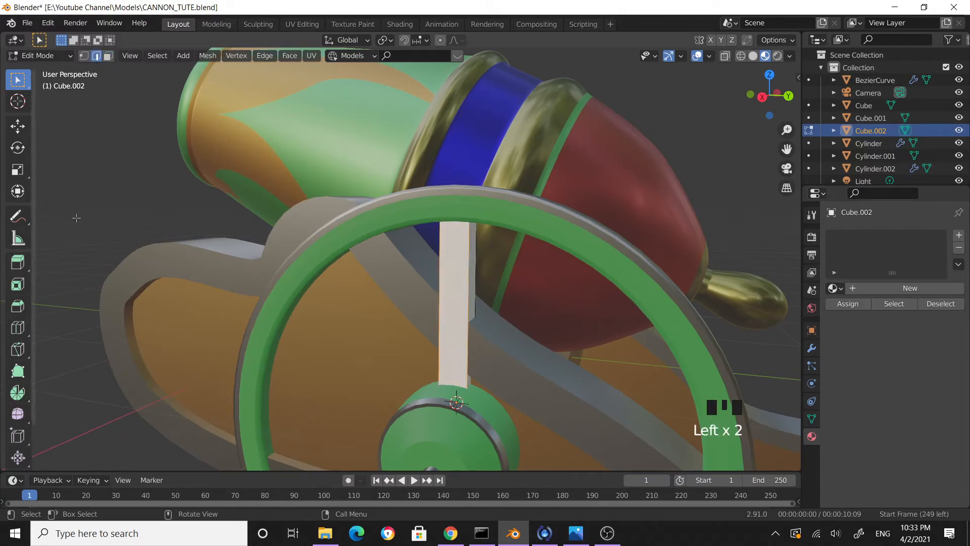
pyautogui.click(18, 327)
pyautogui.moveTo(429, 281); pyautogui.dragTo(429, 234)
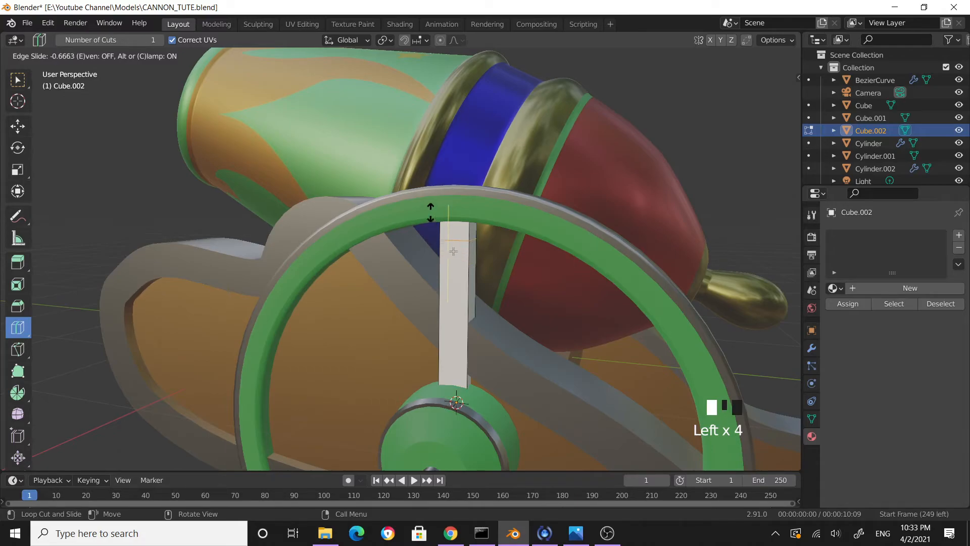
pyautogui.scroll(-3, 485, 287)
pyautogui.moveTo(426, 300); pyautogui.dragTo(426, 301)
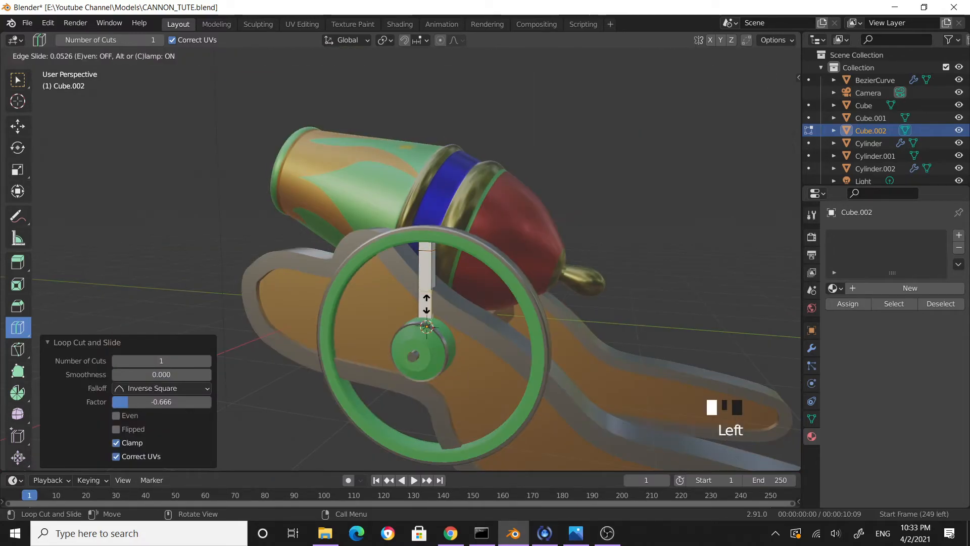
pyautogui.click(426, 323)
# Step: Add a second loop cut in each end section of the bar, close to the existing cuts, the lower at factor -0.783
pyautogui.press('KP_Decimal')
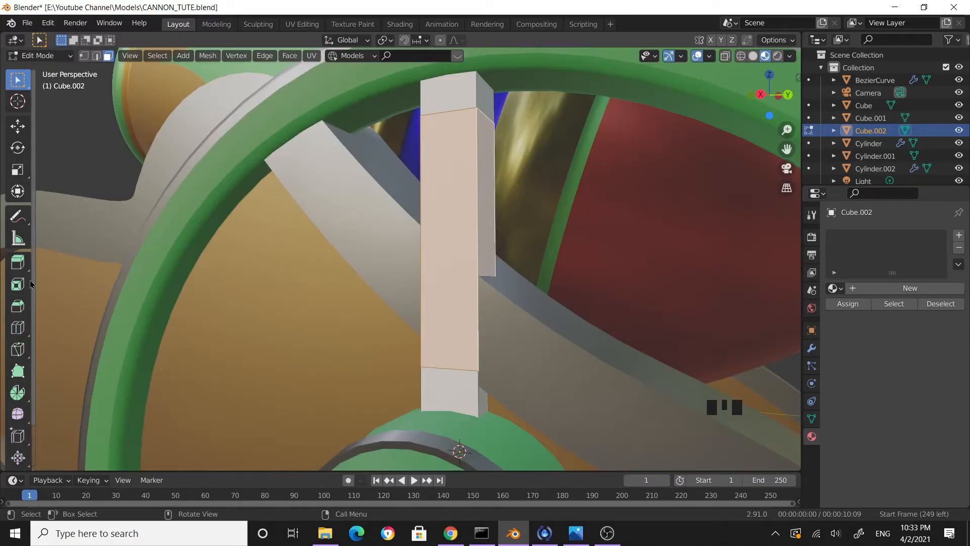
pyautogui.click(18, 312)
pyautogui.click(18, 327)
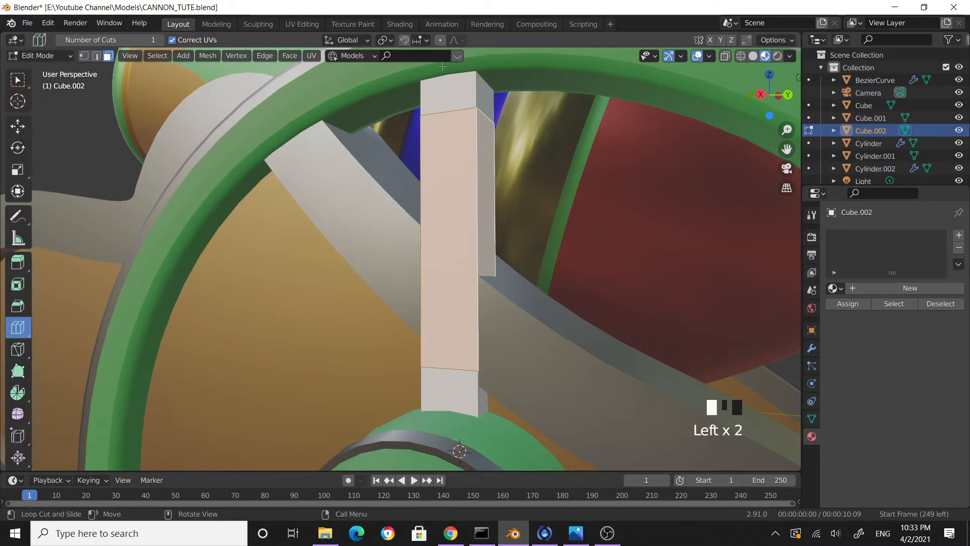
pyautogui.moveTo(474, 96); pyautogui.dragTo(475, 119)
pyautogui.moveTo(480, 394); pyautogui.dragTo(479, 357)
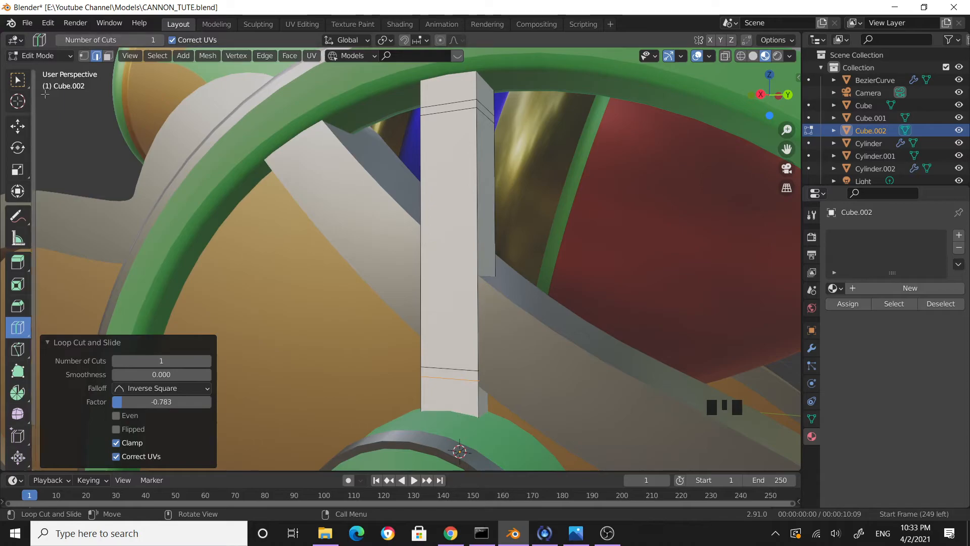
# Step: Select the ring of long middle faces on the bar, scale it uniformly to about 0.82, and return to Object Mode
pyautogui.click(18, 80)
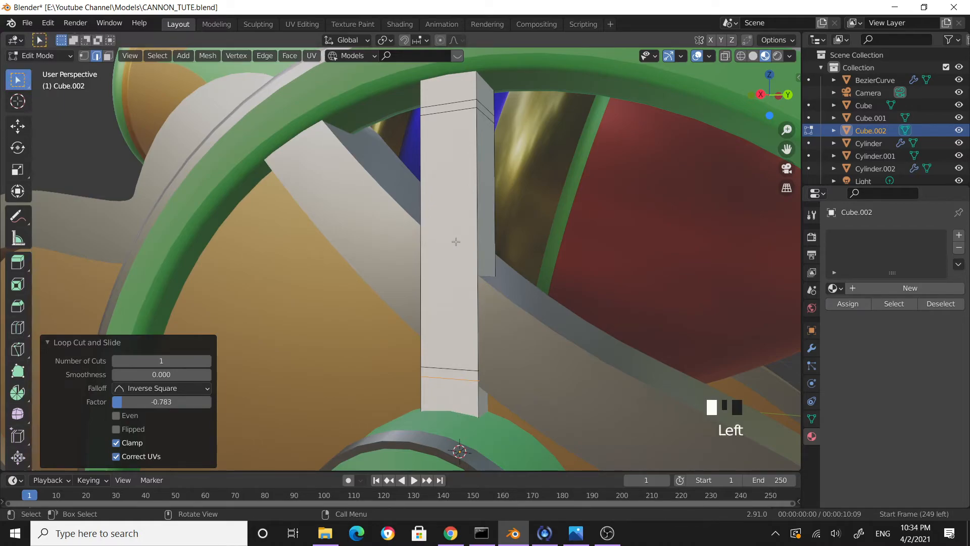
pyautogui.keyDown('alt'); pyautogui.click(479, 230); pyautogui.keyUp('alt')
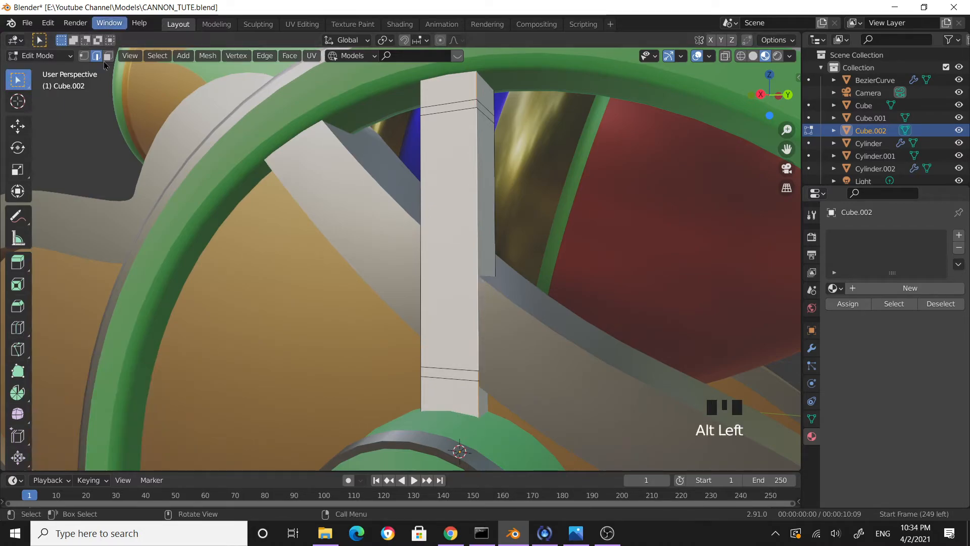
pyautogui.click(108, 56)
pyautogui.keyDown('alt'); pyautogui.click(477, 193); pyautogui.keyUp('alt')
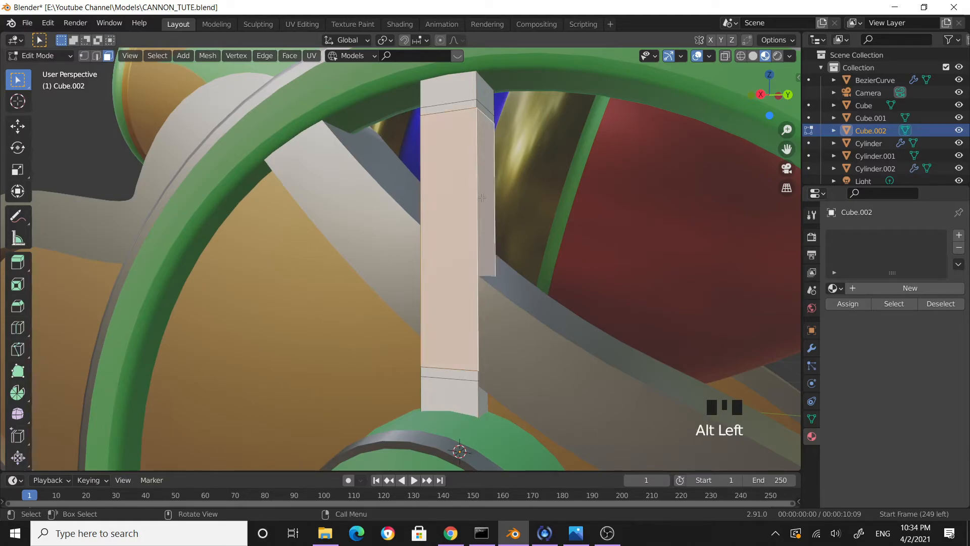
pyautogui.press('s')
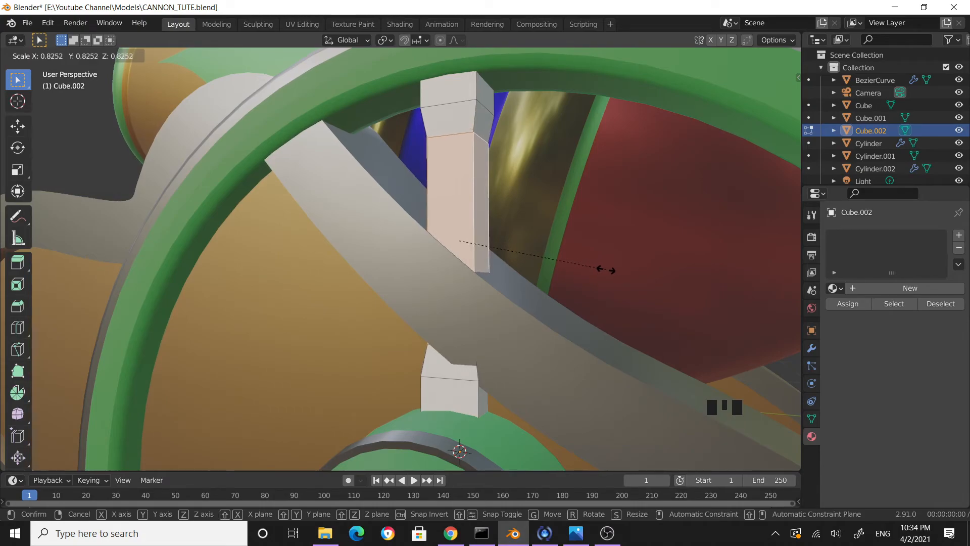
pyautogui.click(604, 269)
pyautogui.scroll(-5, 601, 273)
pyautogui.moveTo(538, 270); pyautogui.dragTo(585, 276, button='middle')
pyautogui.scroll(3, 583, 279)
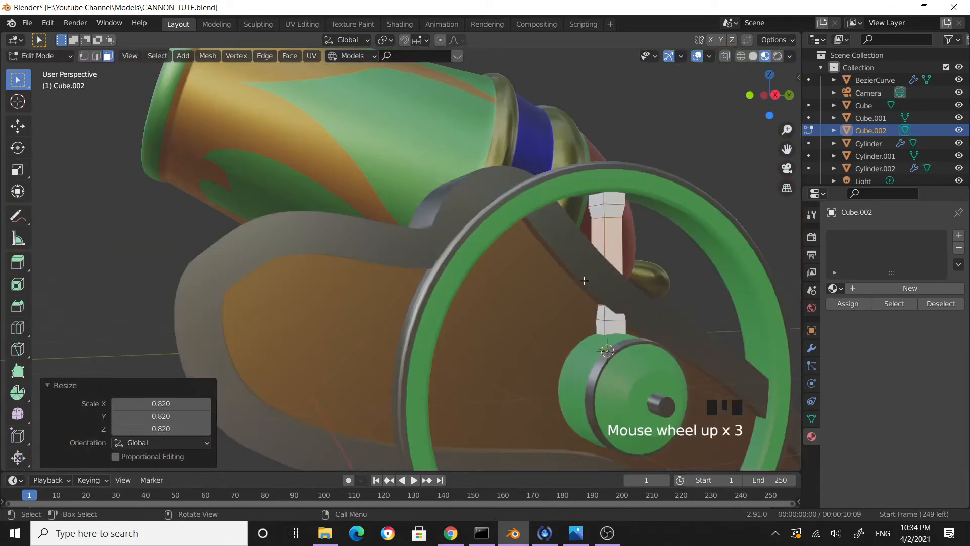
pyautogui.press('Tab')
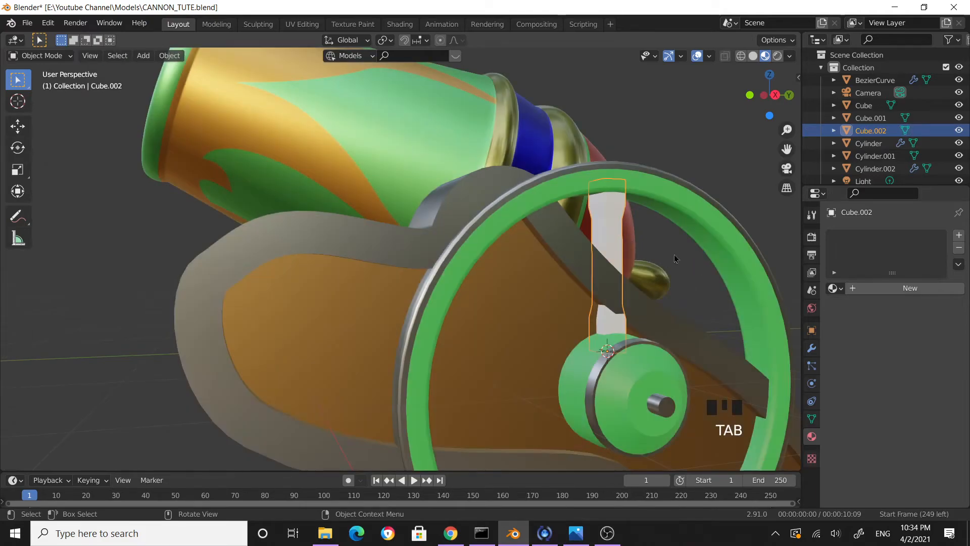
# Step: Isolate the spoke and open it in Edit Mode from the right view with X-ray and vertex selection enabled
pyautogui.moveTo(663, 246); pyautogui.dragTo(568, 245, button='middle')
pyautogui.click(334, 221)
pyautogui.moveTo(333, 221); pyautogui.dragTo(392, 217, button='middle')
pyautogui.click(397, 222)
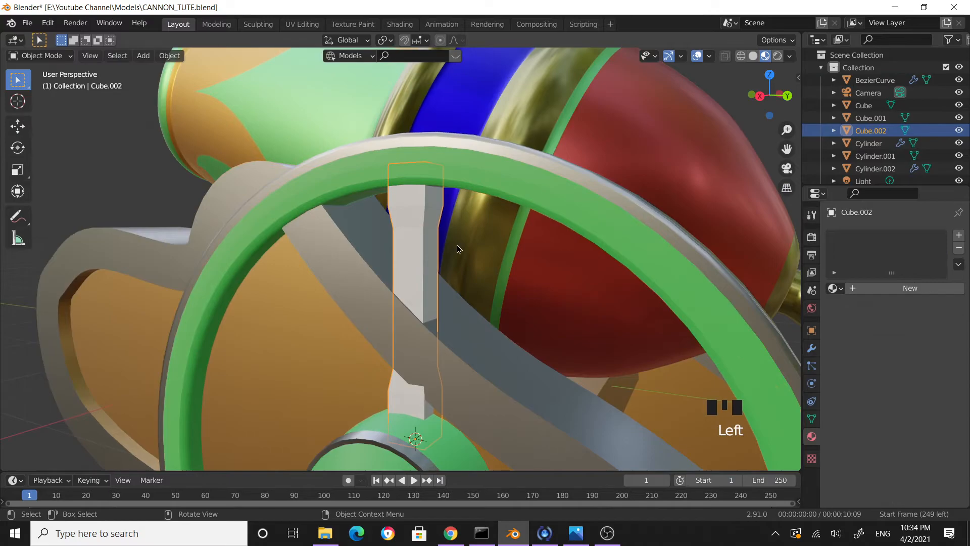
pyautogui.scroll(-2, 463, 252)
pyautogui.press('/')
pyautogui.moveTo(515, 253); pyautogui.dragTo(380, 160, button='middle')
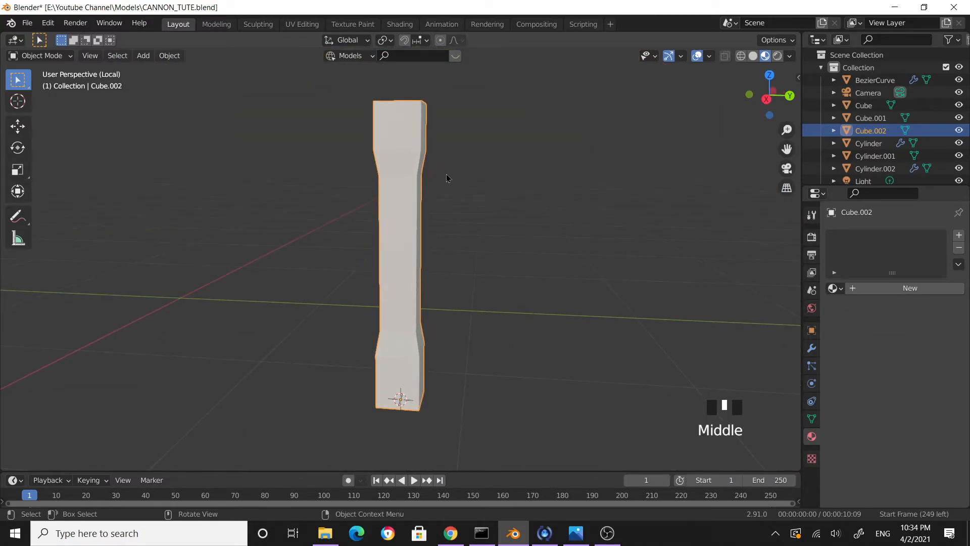
pyautogui.press('Tab')
pyautogui.scroll(-2, 455, 184)
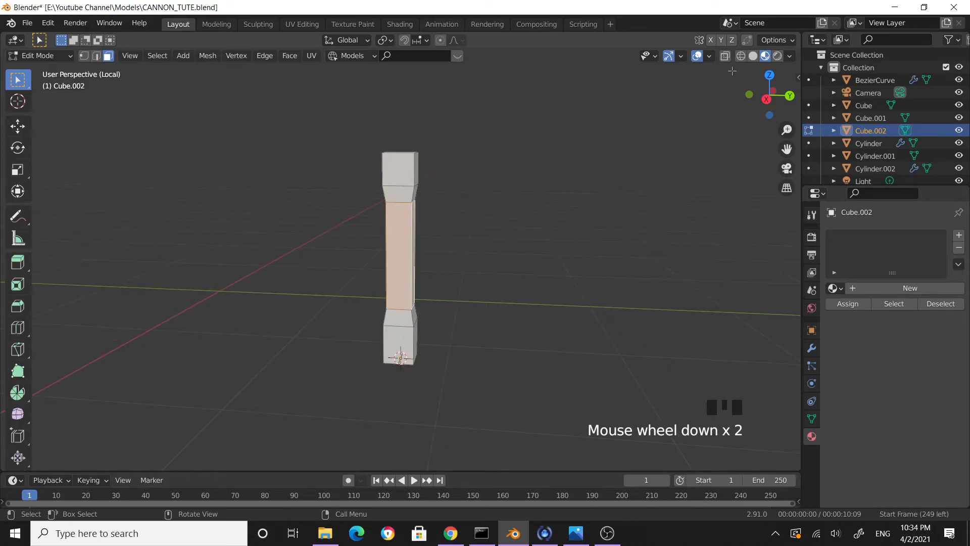
pyautogui.press('KP_3')
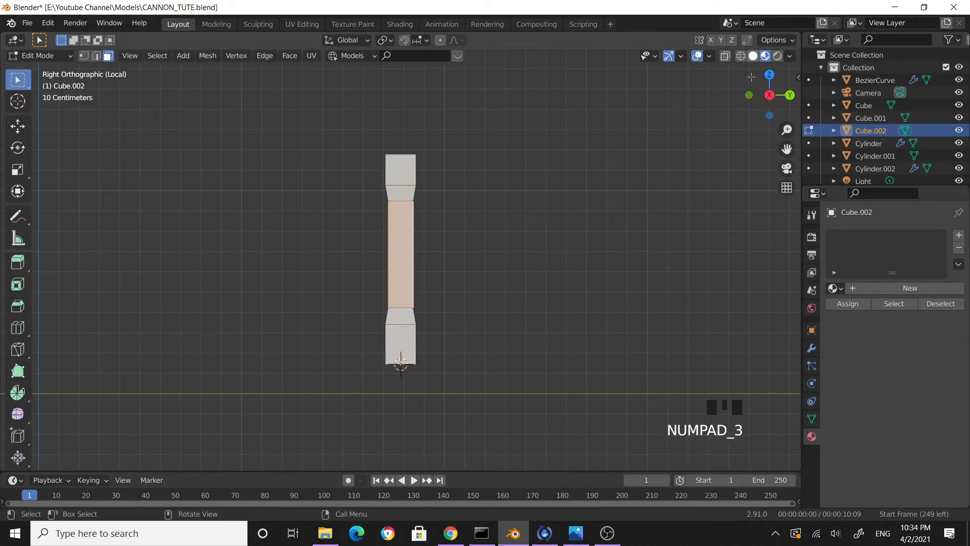
pyautogui.click(725, 55)
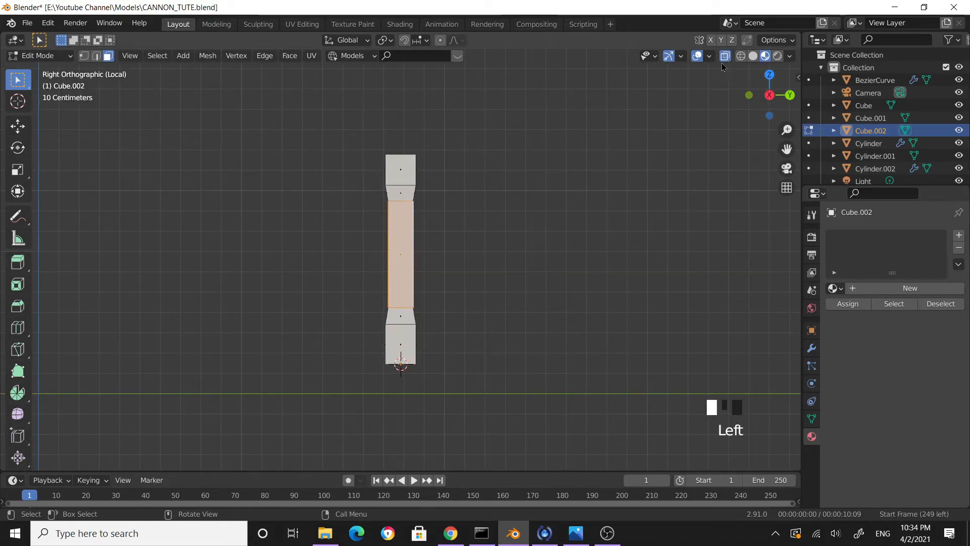
pyautogui.click(518, 193)
pyautogui.click(85, 56)
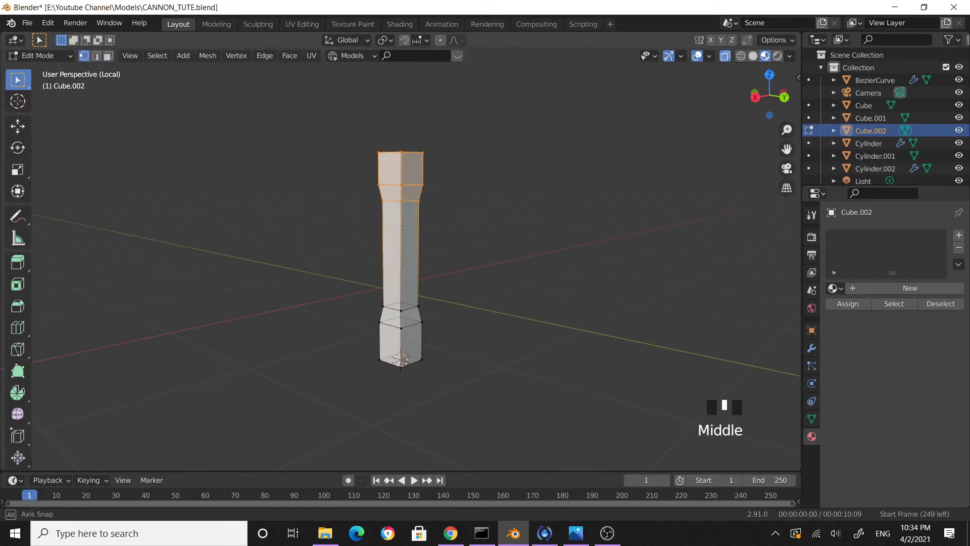
# Step: Box-select all vertices of the spoke's upper section and scale them down uniformly so the spoke tapers toward the rim
pyautogui.moveTo(419, 220); pyautogui.dragTo(365, 247, button='middle')
pyautogui.scroll(3, 433, 183)
pyautogui.moveTo(545, 192); pyautogui.dragTo(606, 191, button='middle')
pyautogui.scroll(-3, 451, 174)
pyautogui.moveTo(451, 174); pyautogui.dragTo(498, 187, button='middle')
pyautogui.click(372, 108)
pyautogui.moveTo(346, 102); pyautogui.dragTo(500, 227)
pyautogui.moveTo(500, 227); pyautogui.dragTo(530, 244, button='middle')
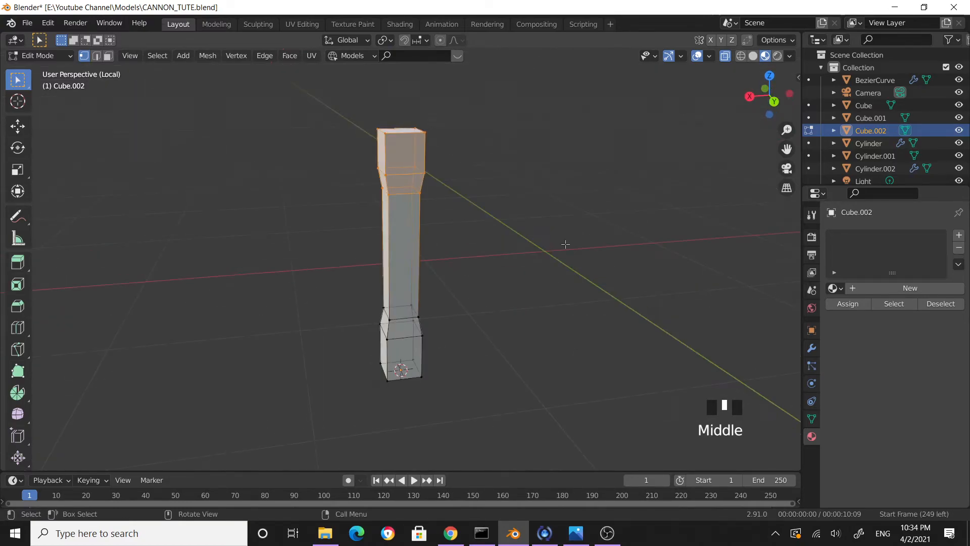
pyautogui.press('s')
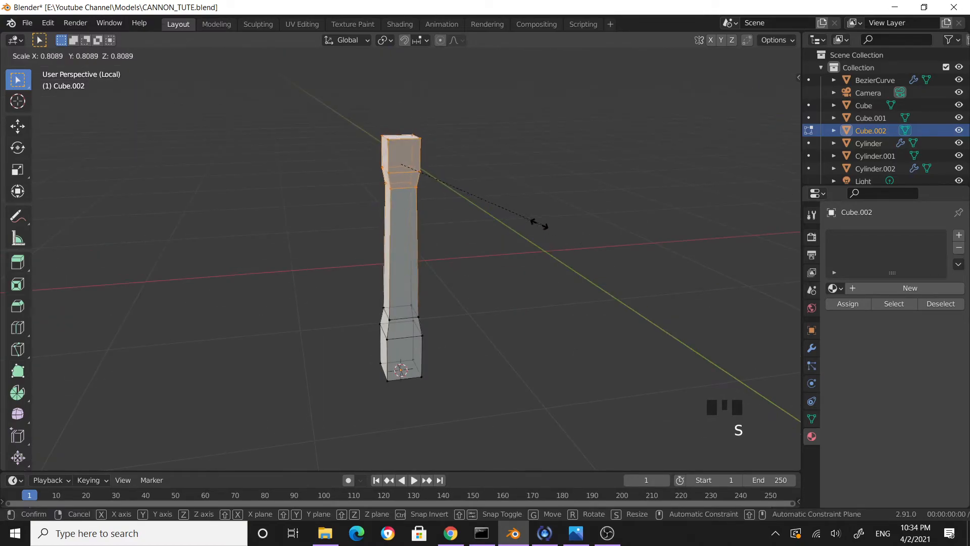
pyautogui.click(474, 208)
# Step: Return to Object Mode, turn off X-ray, and leave the isolated view of the spoke
pyautogui.press('Tab')
pyautogui.click(724, 59)
pyautogui.click(490, 243)
pyautogui.scroll(3, 499, 234)
pyautogui.moveTo(499, 233); pyautogui.dragTo(402, 234, button='middle')
pyautogui.moveTo(525, 232); pyautogui.dragTo(525, 233, button='middle')
pyautogui.press('/')
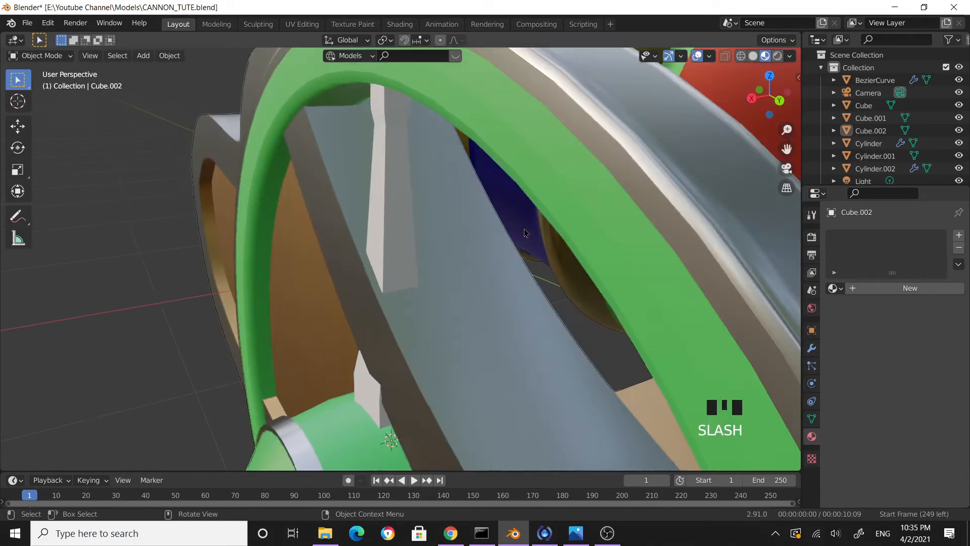
# Step: Save the file and select the cannon barrel
pyautogui.scroll(-3, 454, 278)
pyautogui.scroll(1, 455, 278)
pyautogui.scroll(6, 455, 278)
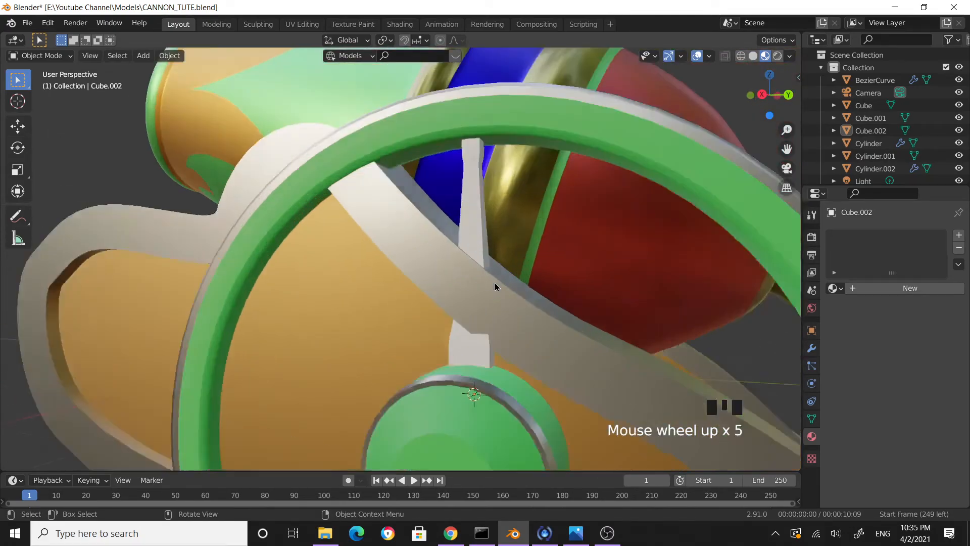
pyautogui.scroll(-3, 495, 283)
pyautogui.click(461, 244)
pyautogui.scroll(-3, 511, 285)
pyautogui.moveTo(510, 285); pyautogui.dragTo(478, 296, button='middle')
pyautogui.hotkey('ctrl', 's')
pyautogui.scroll(4, 477, 270)
pyautogui.click(596, 272)
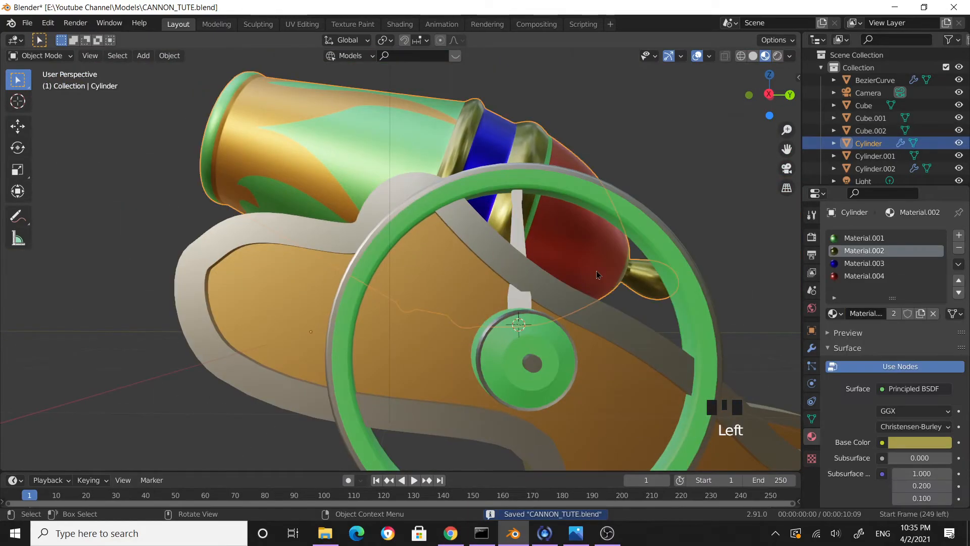
# Step: Select the wheel's spoke, switch to the right orthographic view, and duplicate the spoke in place
pyautogui.click(518, 236)
pyautogui.scroll(-7, 571, 273)
pyautogui.moveTo(647, 301); pyautogui.dragTo(610, 324, button='middle')
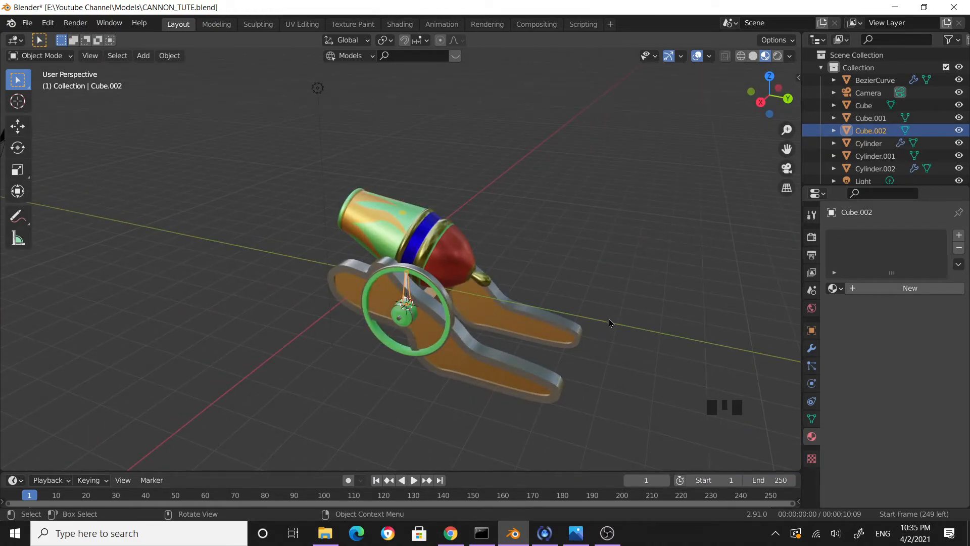
pyautogui.press('KP_3')
pyautogui.scroll(3, 560, 304)
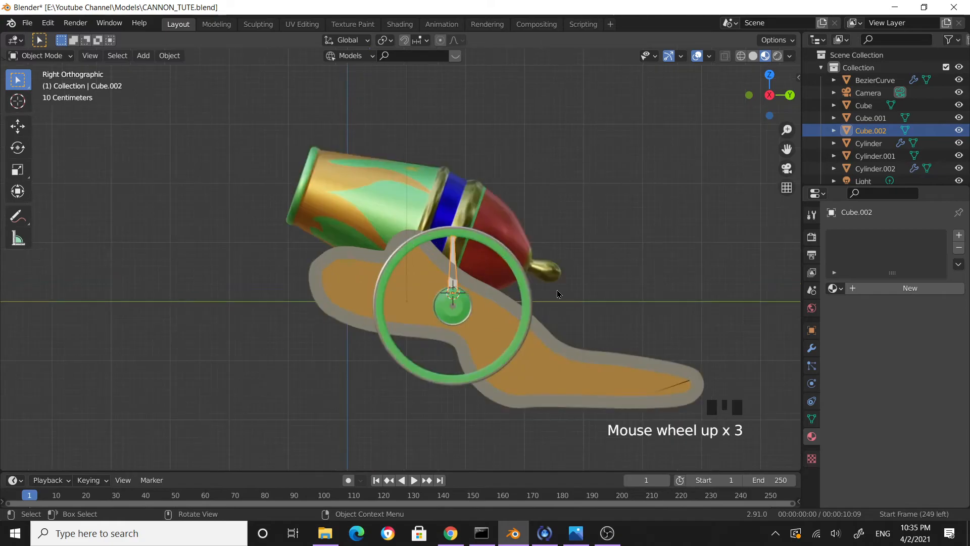
pyautogui.hotkey('shift', 'd')
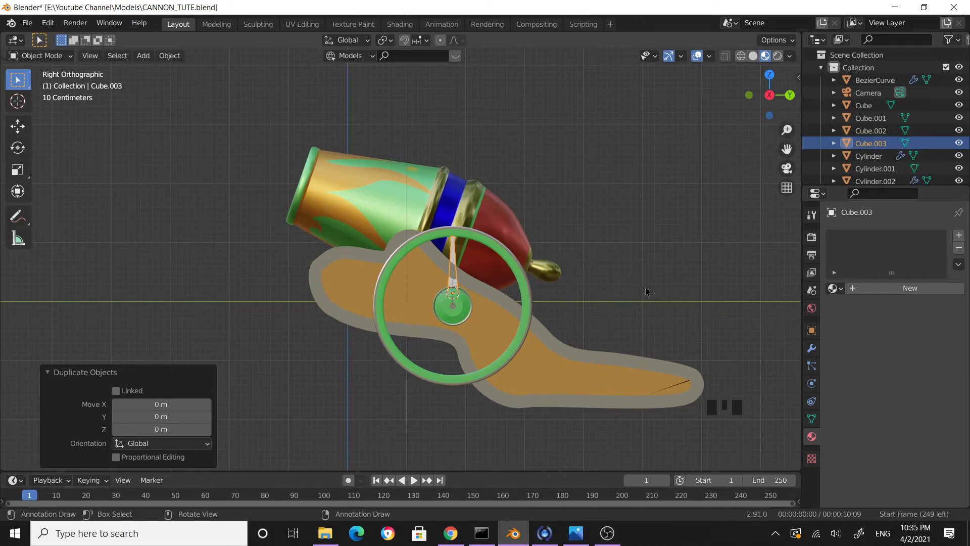
# Step: Rotate the duplicated spoke 180° about the global X axis
pyautogui.press('r')
pyautogui.write('x')
pyautogui.write('18')
pyautogui.write('0')
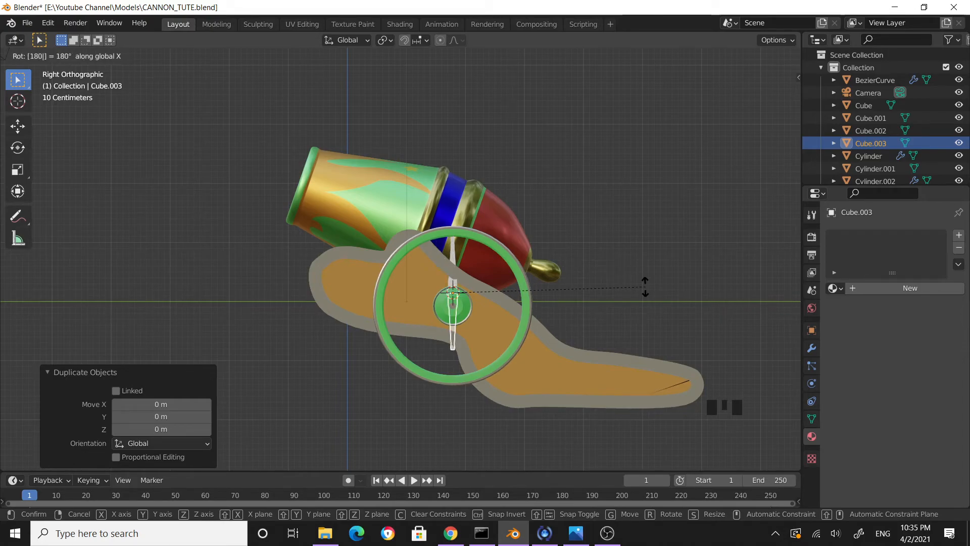
pyautogui.press('Return')
# Step: Move the rotated spoke down along Z by about 0.44 m in total so it spans from the hub to the lower rim
pyautogui.scroll(5, 606, 282)
pyautogui.scroll(-2, 562, 357)
pyautogui.scroll(-3, 506, 354)
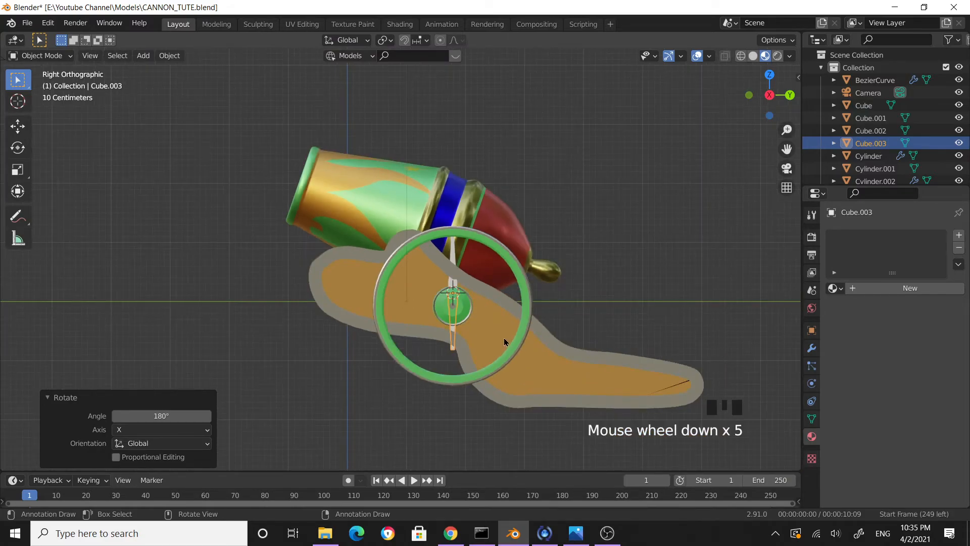
pyautogui.press('g')
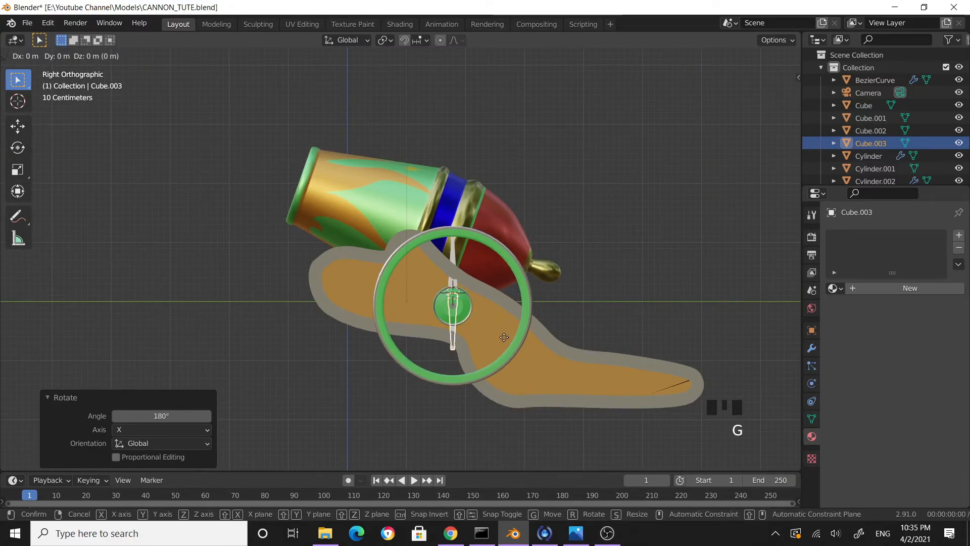
pyautogui.press('z')
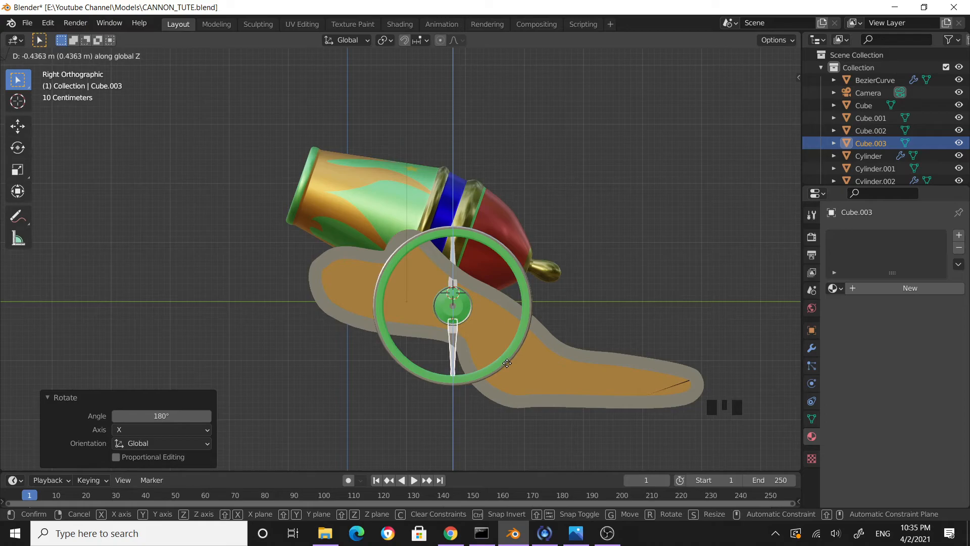
pyautogui.click(507, 361)
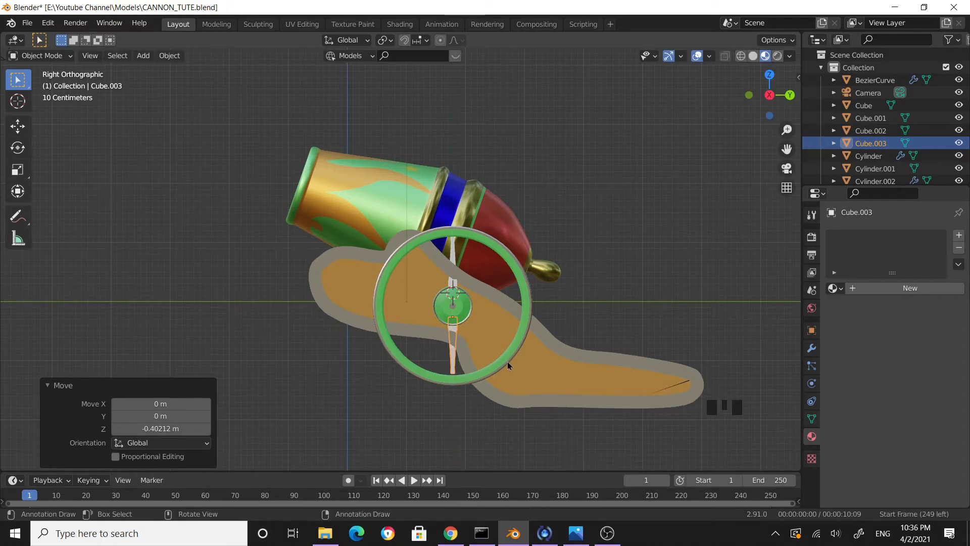
pyautogui.press('g')
pyautogui.press('z')
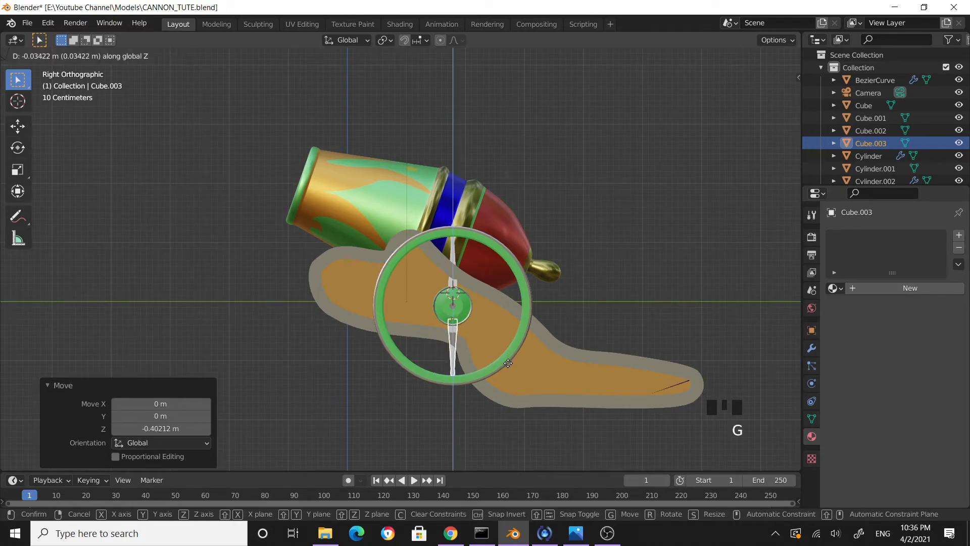
pyautogui.click(507, 362)
# Step: Select the upper and lower spokes together, leaving the carriage side panel out of the selection
pyautogui.scroll(6, 507, 358)
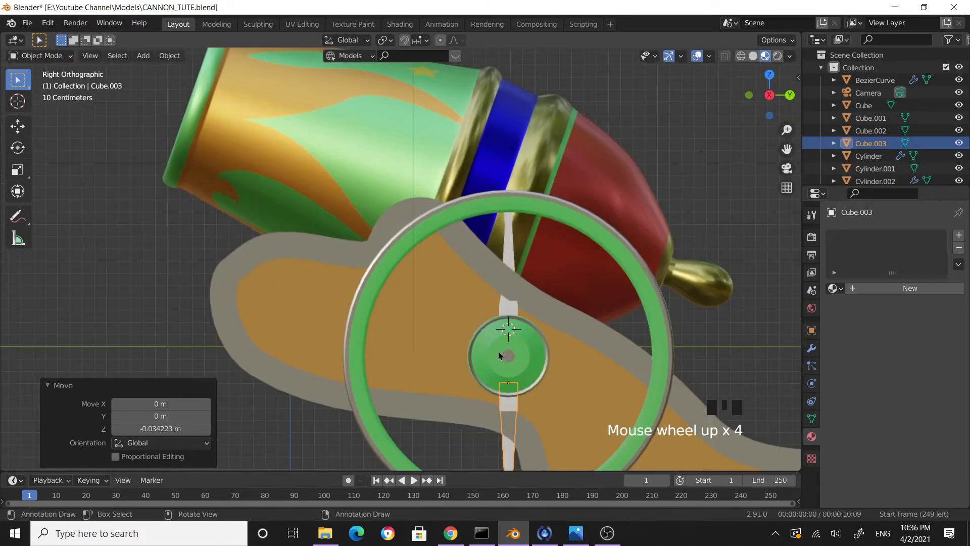
pyautogui.scroll(-2, 577, 365)
pyautogui.moveTo(577, 365); pyautogui.dragTo(548, 377, button='middle')
pyautogui.scroll(-2, 535, 343)
pyautogui.click(497, 381)
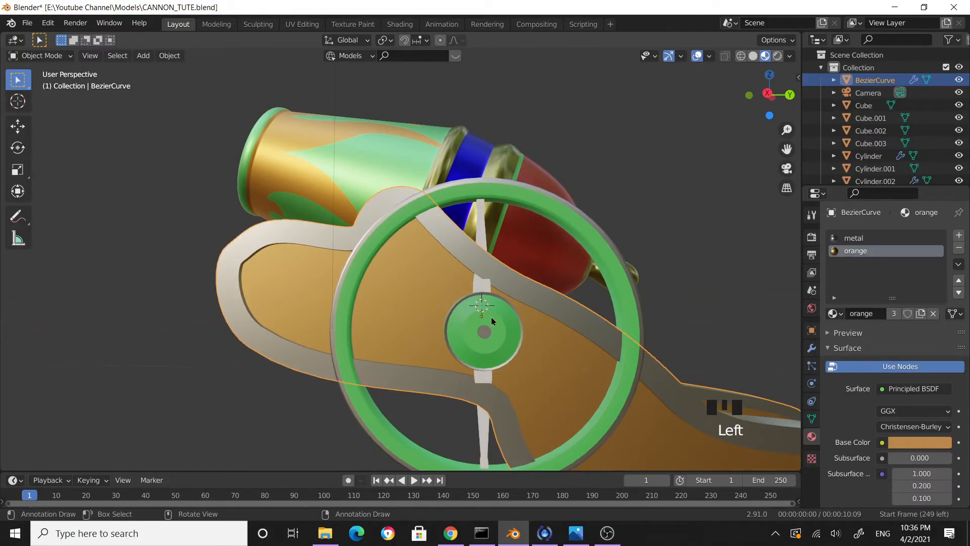
pyautogui.keyDown('shift'); pyautogui.click(493, 293); pyautogui.keyUp('shift')
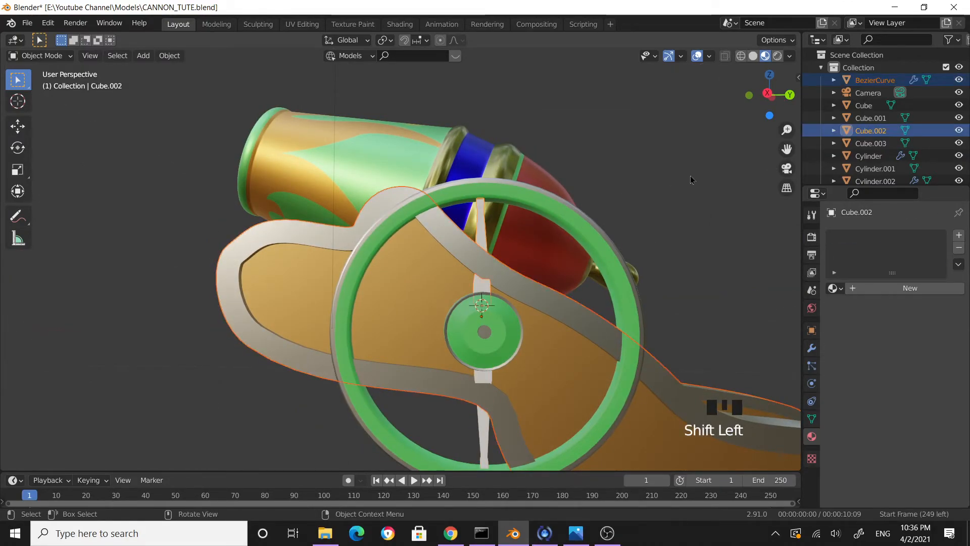
pyautogui.click(488, 380)
pyautogui.click(488, 380)
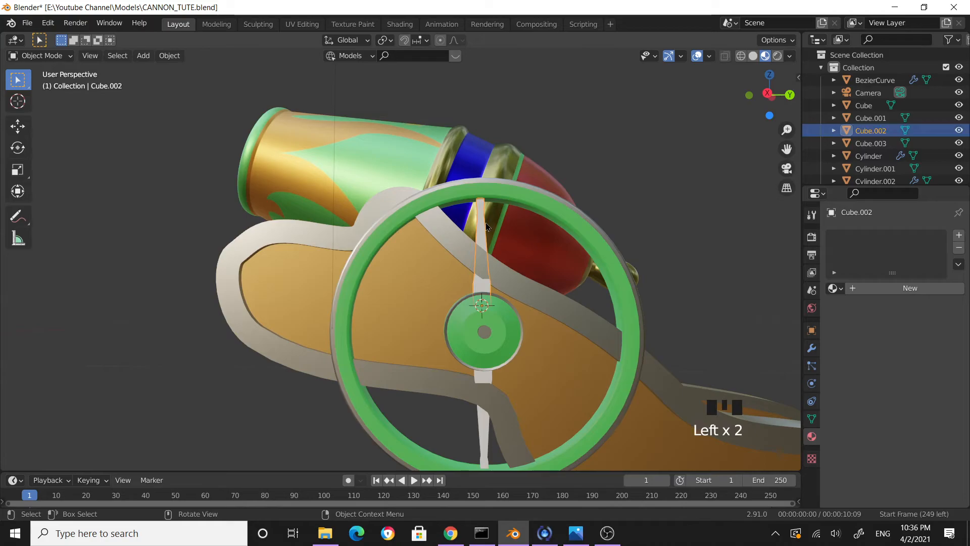
pyautogui.keyDown('shift'); pyautogui.click(488, 381); pyautogui.keyUp('shift')
pyautogui.hotkey('ctrl', 'z')
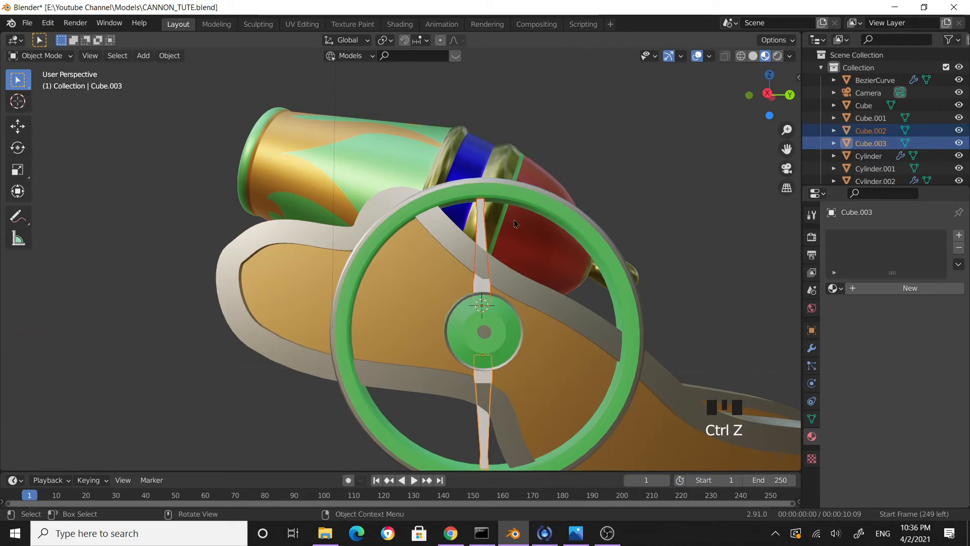
# Step: Duplicate the two vertical spokes in place and rotate the copies 90° about the global X axis
pyautogui.hotkey('shift', 'd')
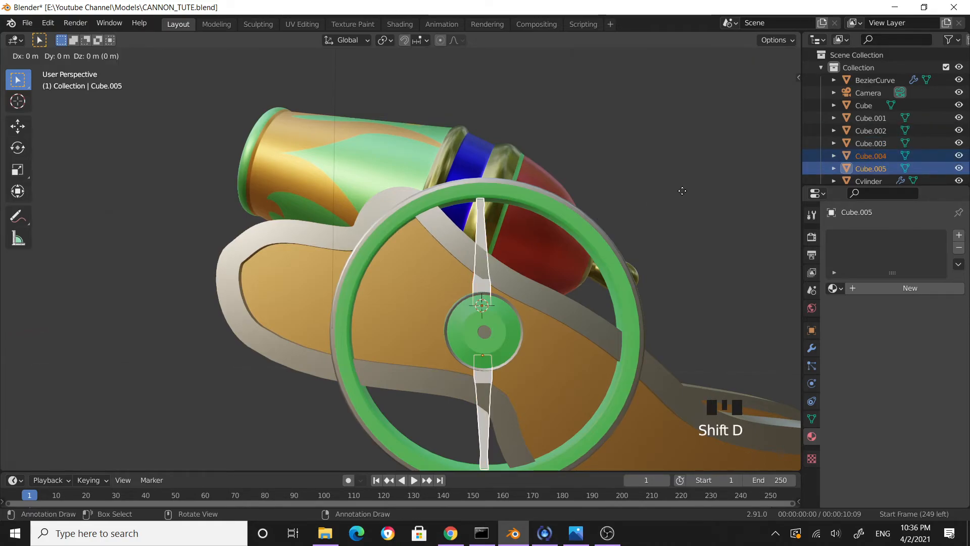
pyautogui.rightClick(683, 196)
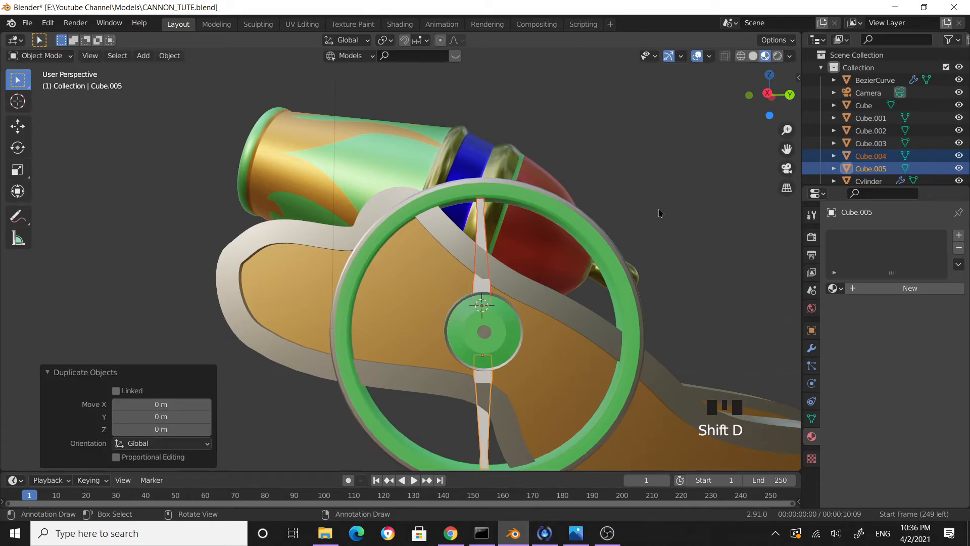
pyautogui.press('r')
pyautogui.write('x')
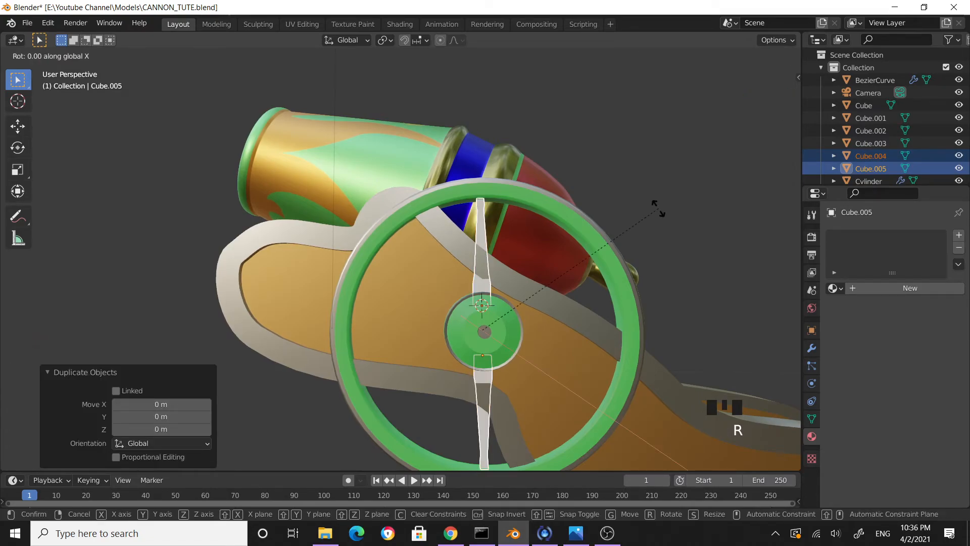
pyautogui.write('90')
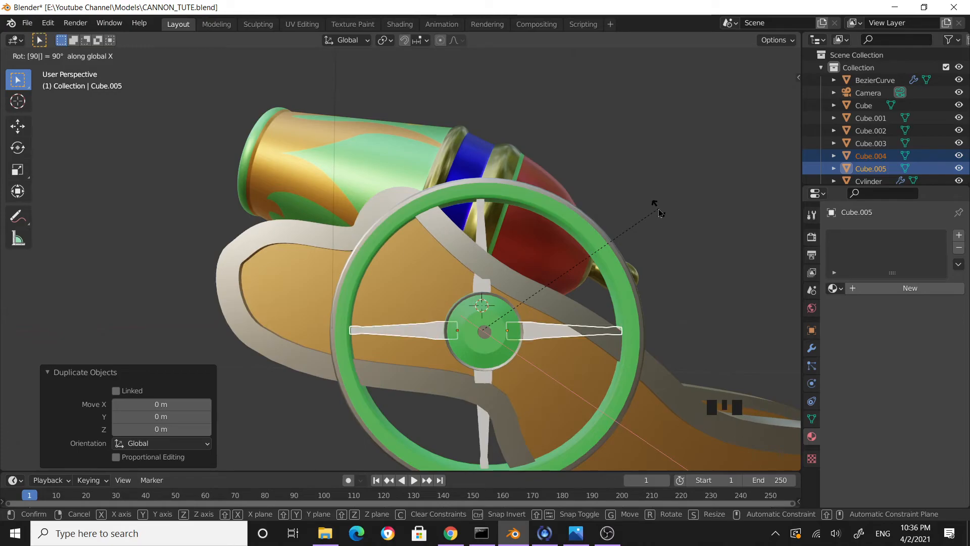
pyautogui.press('Return')
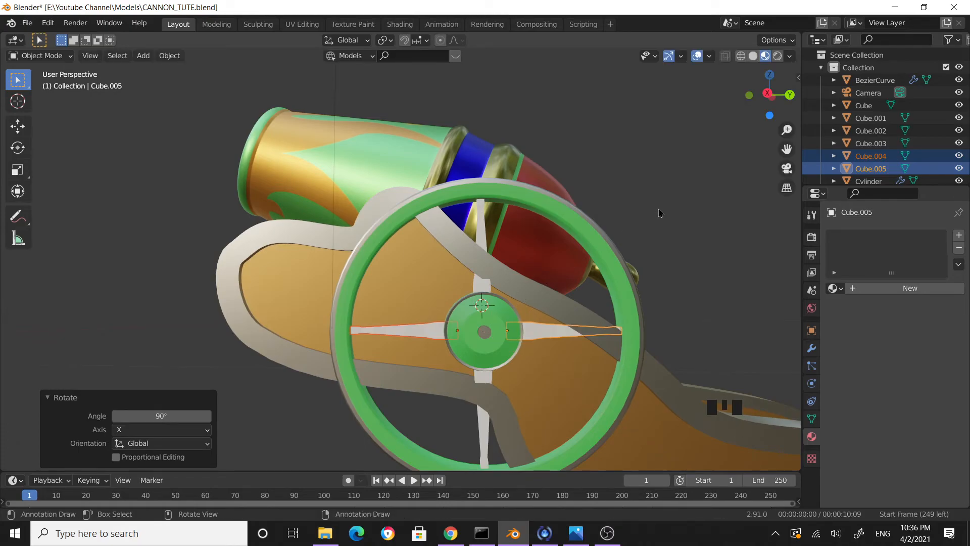
# Step: Duplicate all four spokes in place, rotate the copies 45° about the global X axis, and clear the selection
pyautogui.click(484, 235)
pyautogui.keyDown('shift'); pyautogui.click(544, 331); pyautogui.keyUp('shift')
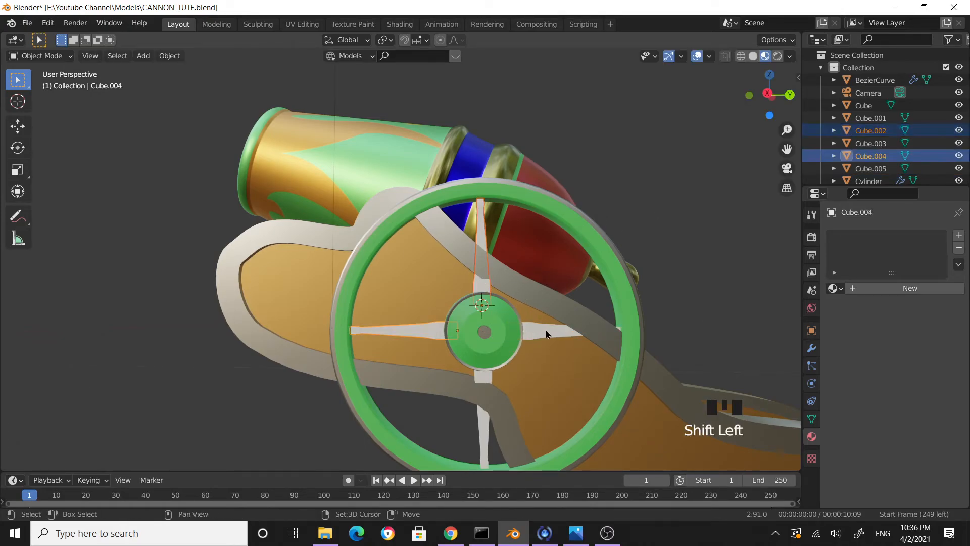
pyautogui.keyDown('shift'); pyautogui.click(544, 331); pyautogui.keyUp('shift')
pyautogui.keyDown('shift'); pyautogui.click(489, 379); pyautogui.keyUp('shift')
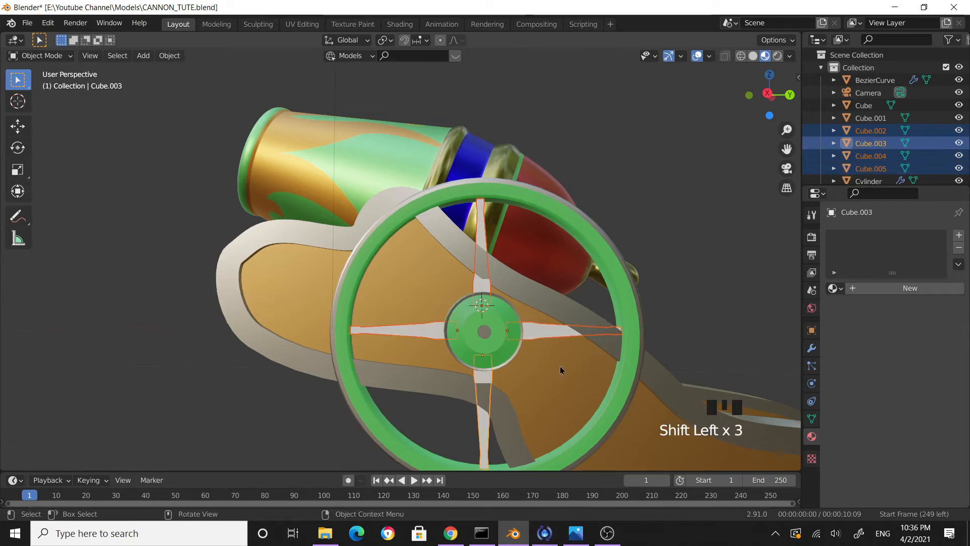
pyautogui.hotkey('shift', 'd')
pyautogui.rightClick(560, 365)
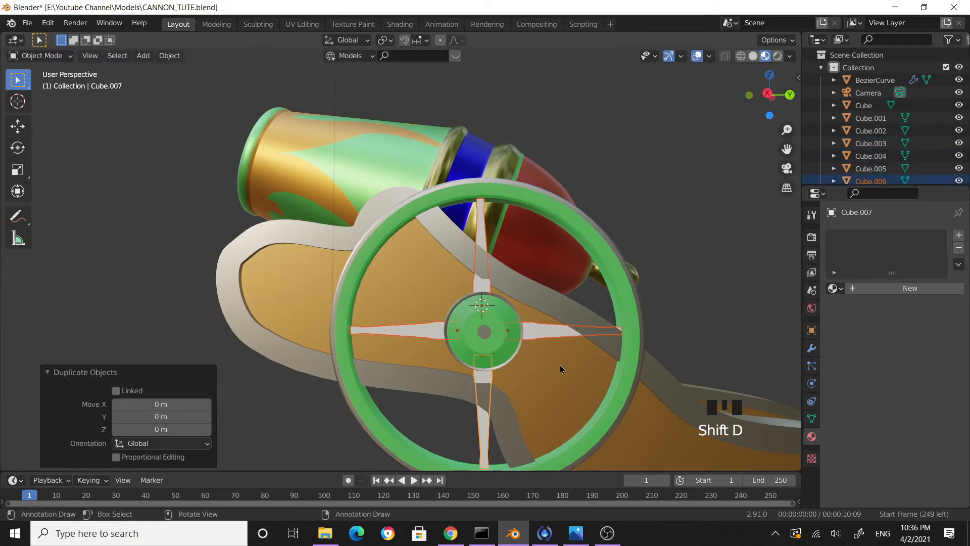
pyautogui.press('r')
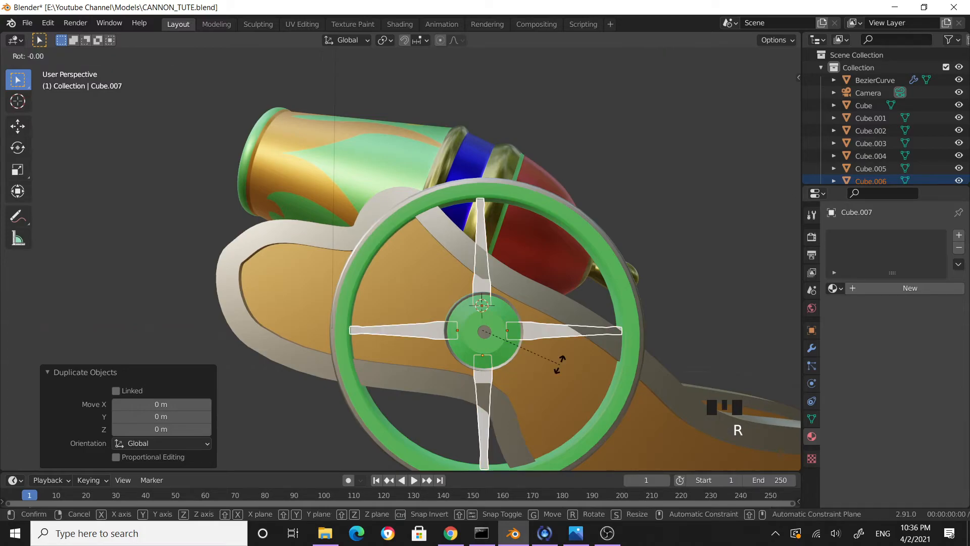
pyautogui.write('x45')
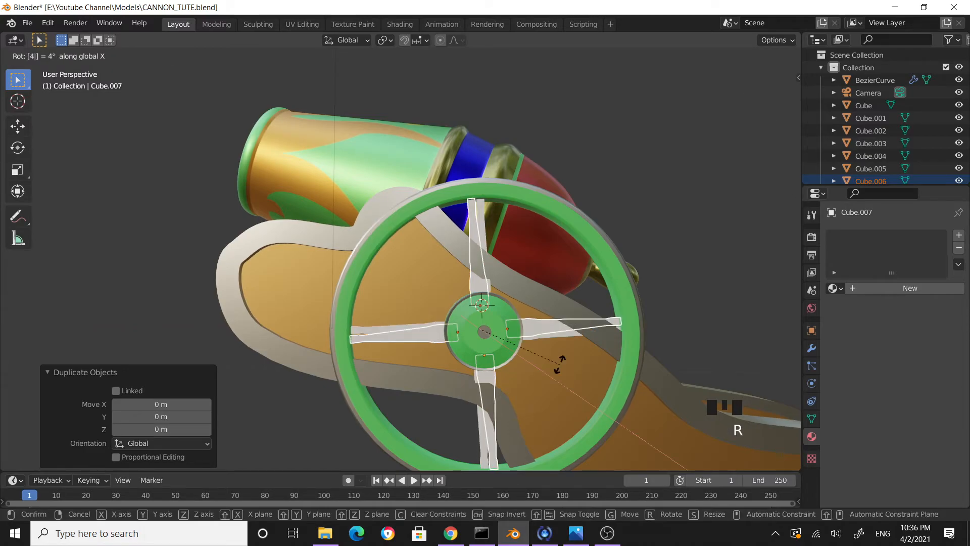
pyautogui.press('Return')
pyautogui.click(632, 251)
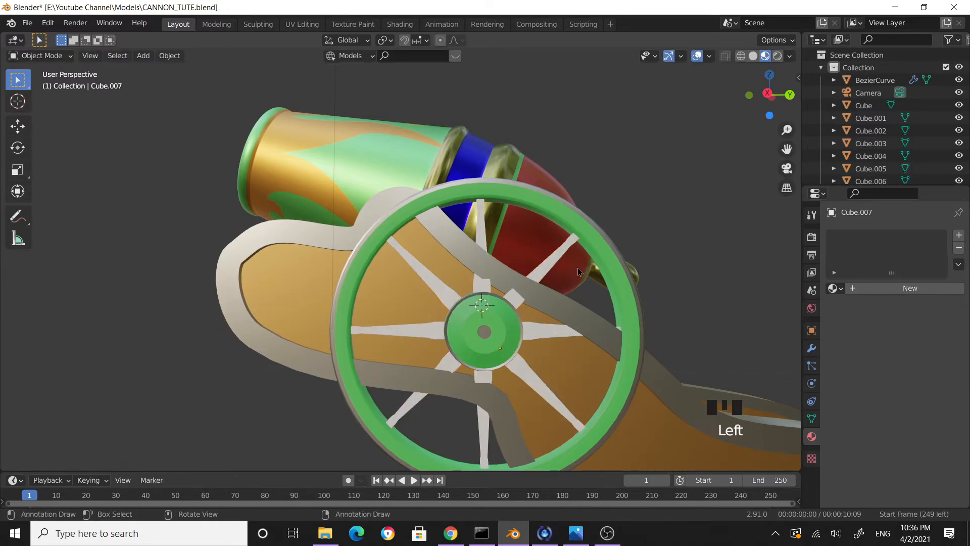
# Step: Give the diagonal spoke nearest the cannon's rear knob a new material with a bright yellow base color, and save the file
pyautogui.scroll(-3, 546, 301)
pyautogui.moveTo(546, 301); pyautogui.dragTo(530, 282, button='middle')
pyautogui.scroll(6, 556, 268)
pyautogui.scroll(-2, 492, 207)
pyautogui.click(487, 198)
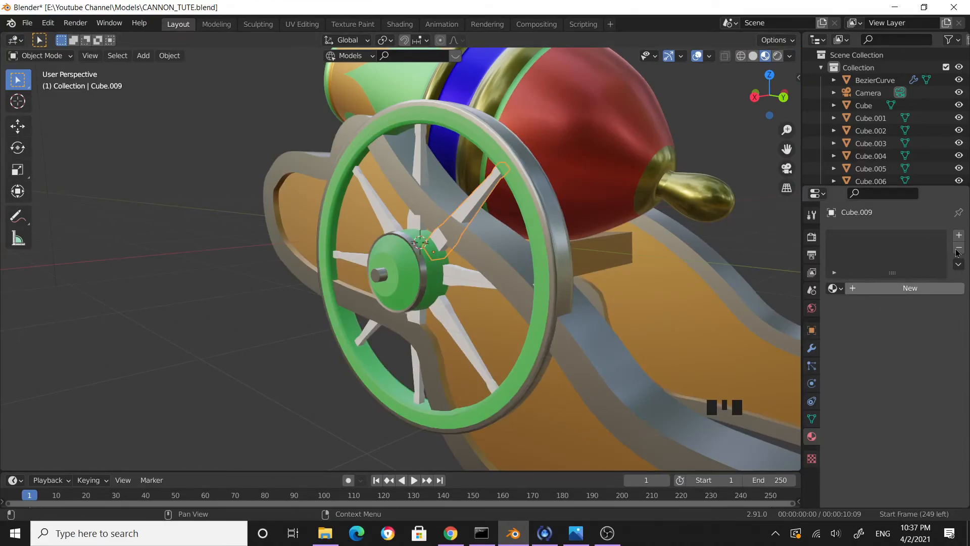
pyautogui.click(931, 288)
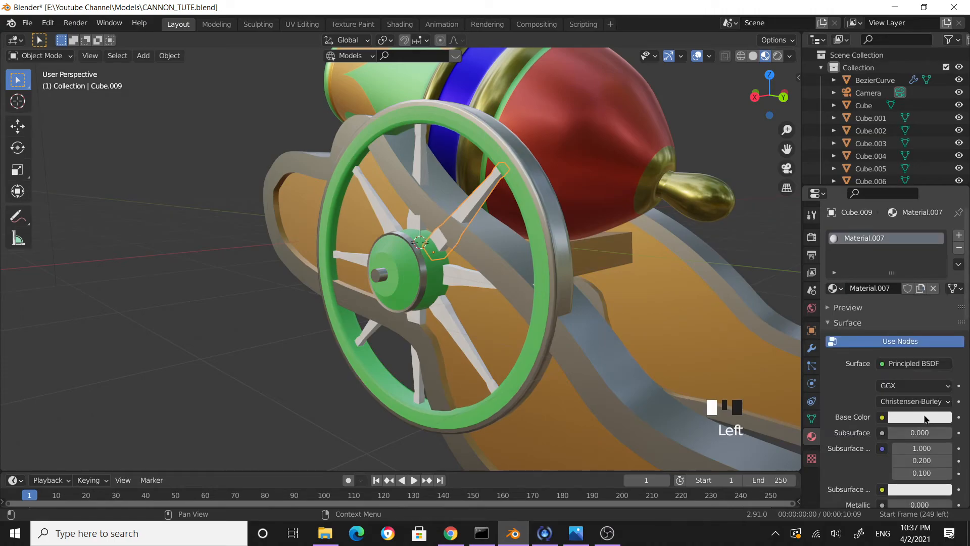
pyautogui.click(926, 418)
pyautogui.moveTo(873, 302); pyautogui.dragTo(864, 295)
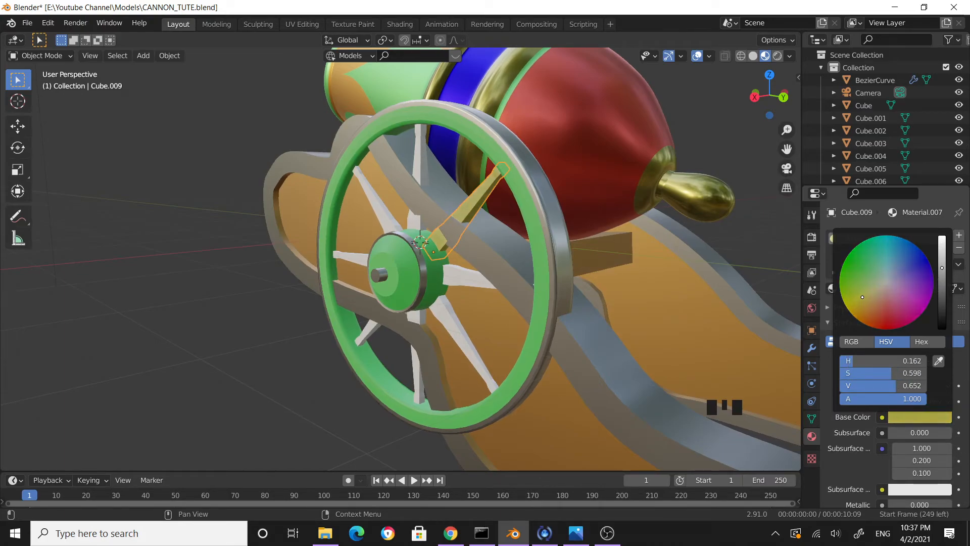
pyautogui.moveTo(942, 267); pyautogui.dragTo(942, 257)
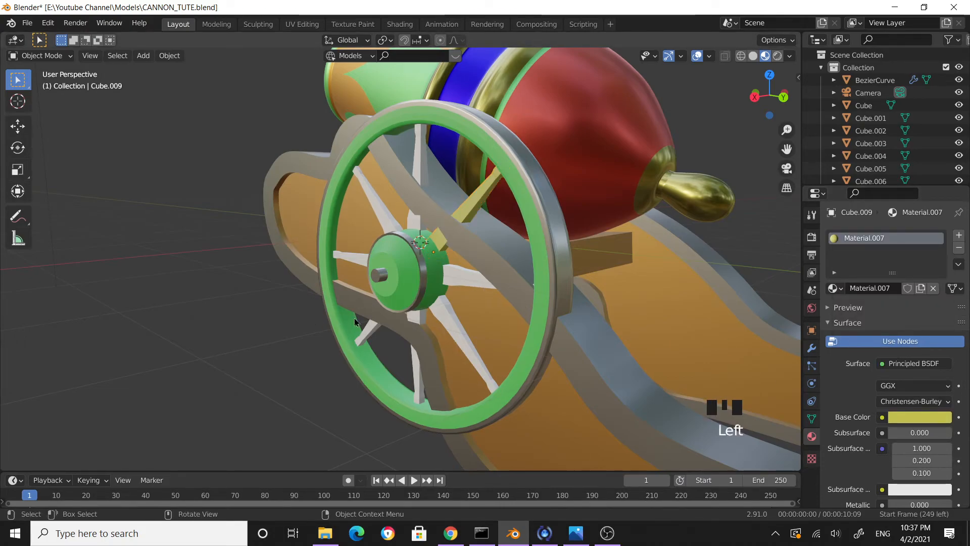
pyautogui.hotkey('ctrl', 's')
# Step: Link the yellow spoke's material to the seven other spokes, clear the selection, and save the file
pyautogui.moveTo(378, 297); pyautogui.dragTo(559, 281, button='middle')
pyautogui.scroll(4, 675, 242)
pyautogui.keyDown('shift'); pyautogui.moveTo(675, 242); pyautogui.dragTo(435, 249, button='middle'); pyautogui.keyUp('shift')
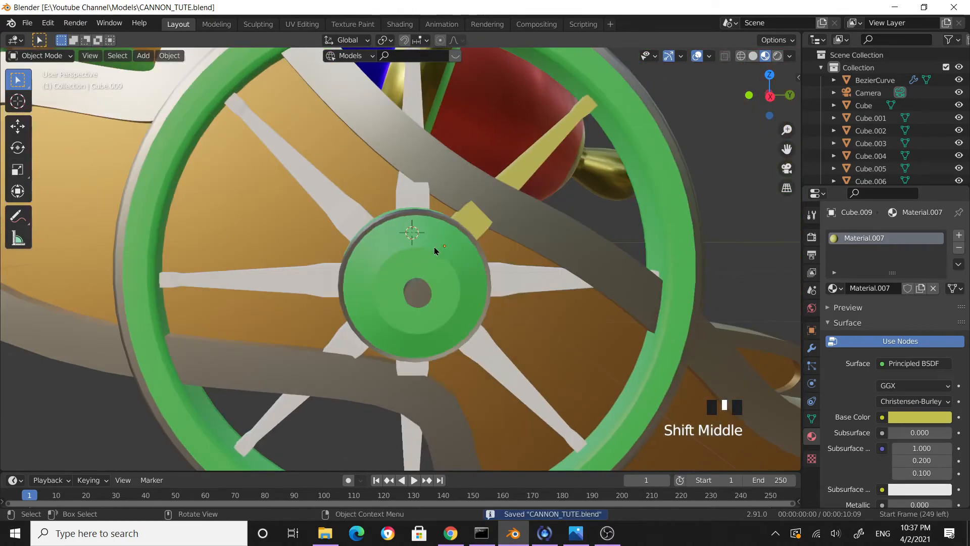
pyautogui.click(319, 188)
pyautogui.keyDown('shift'); pyautogui.click(397, 101); pyautogui.keyUp('shift')
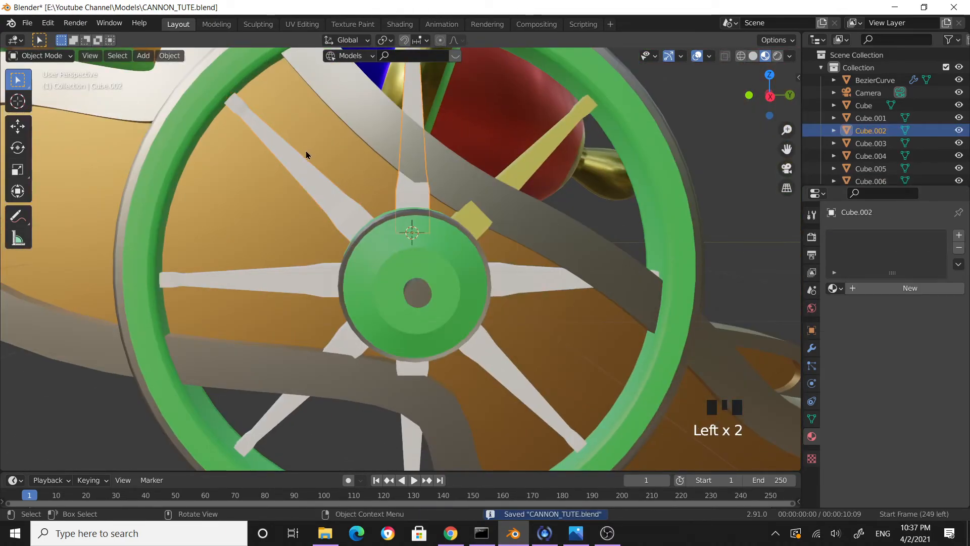
pyautogui.keyDown('shift'); pyautogui.click(304, 174); pyautogui.keyUp('shift')
pyautogui.keyDown('shift'); pyautogui.click(292, 284); pyautogui.keyUp('shift')
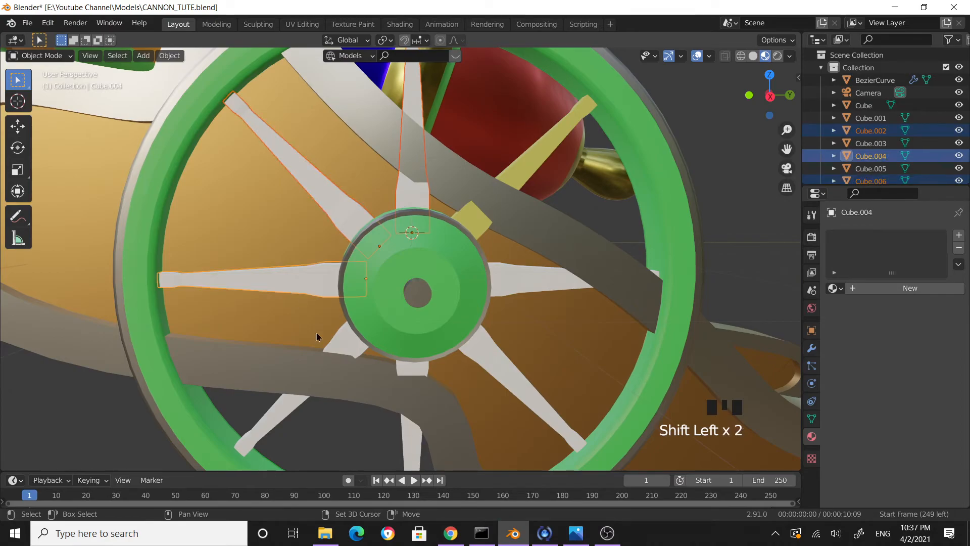
pyautogui.keyDown('shift'); pyautogui.click(346, 345); pyautogui.keyUp('shift')
pyautogui.keyDown('shift'); pyautogui.click(413, 453); pyautogui.keyUp('shift')
pyautogui.keyDown('shift'); pyautogui.click(526, 389); pyautogui.keyUp('shift')
pyautogui.keyDown('shift'); pyautogui.click(530, 290); pyautogui.keyUp('shift')
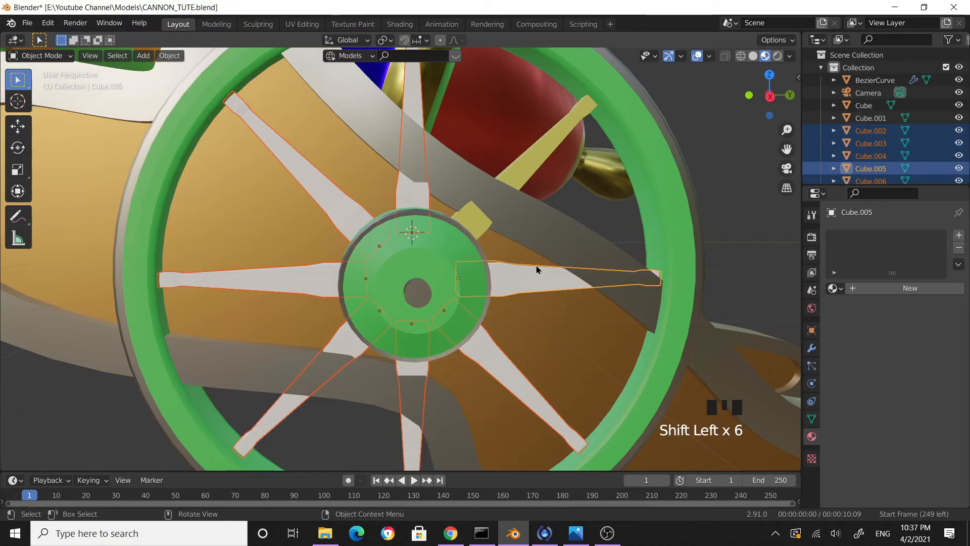
pyautogui.keyDown('shift'); pyautogui.click(538, 156); pyautogui.keyUp('shift')
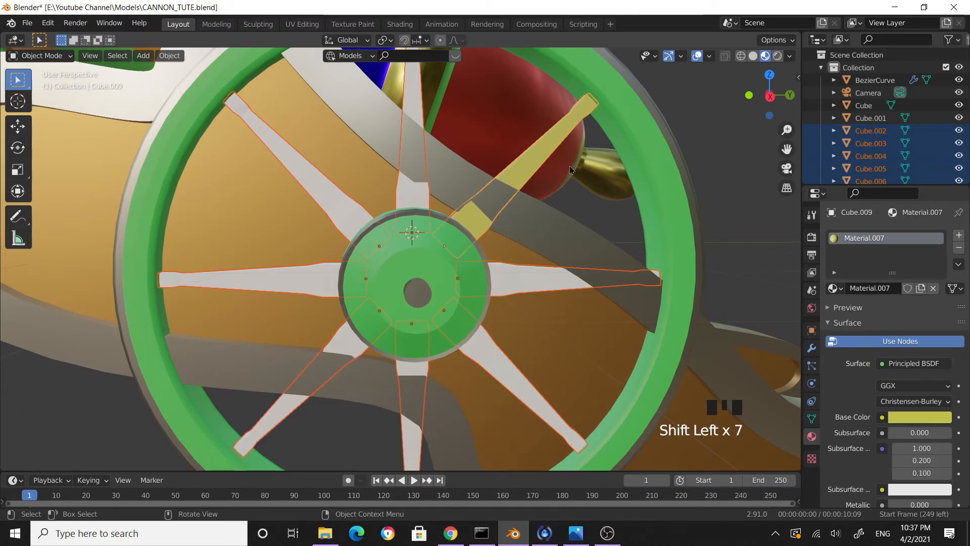
pyautogui.hotkey('ctrl', 'l')
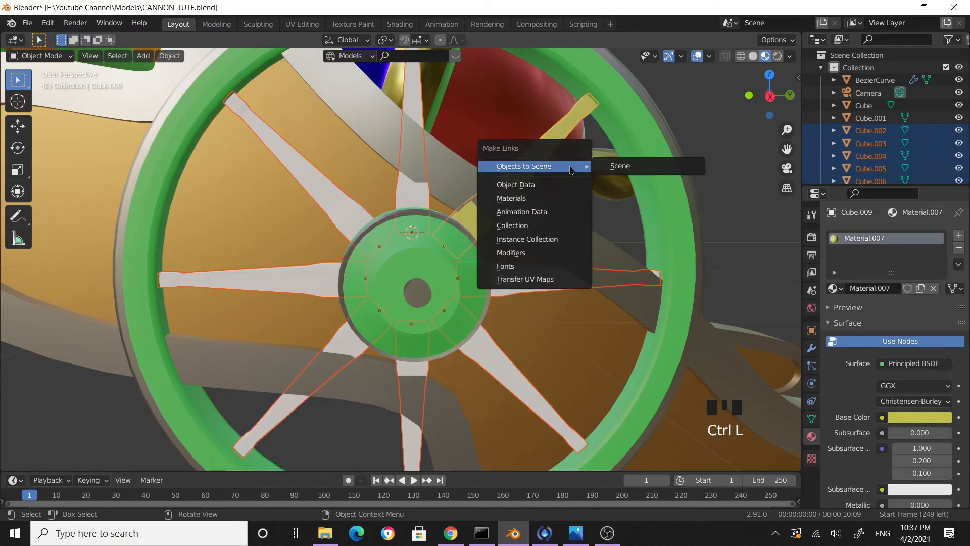
pyautogui.click(551, 203)
pyautogui.scroll(-2, 551, 203)
pyautogui.click(610, 244)
pyautogui.moveTo(609, 244); pyautogui.dragTo(548, 215, button='middle')
pyautogui.hotkey('ctrl', 's')
# Step: Join the yellow spokes into one object, leaving out the horizontal spoke on the carriage's tail side
pyautogui.scroll(-2, 526, 309)
pyautogui.scroll(4, 511, 287)
pyautogui.click(546, 166)
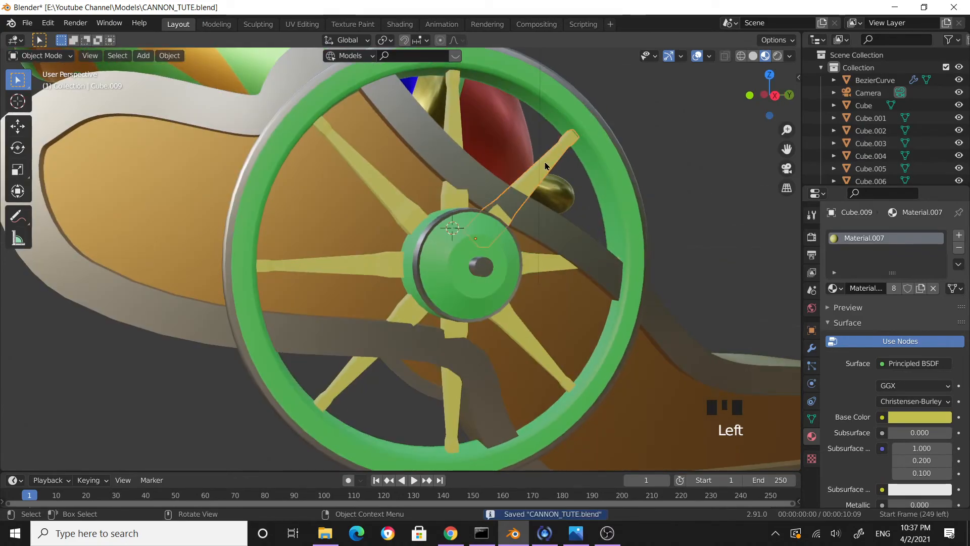
pyautogui.keyDown('shift'); pyautogui.click(457, 123); pyautogui.keyUp('shift')
pyautogui.keyDown('shift'); pyautogui.click(364, 173); pyautogui.keyUp('shift')
pyautogui.keyDown('shift'); pyautogui.click(384, 272); pyautogui.keyUp('shift')
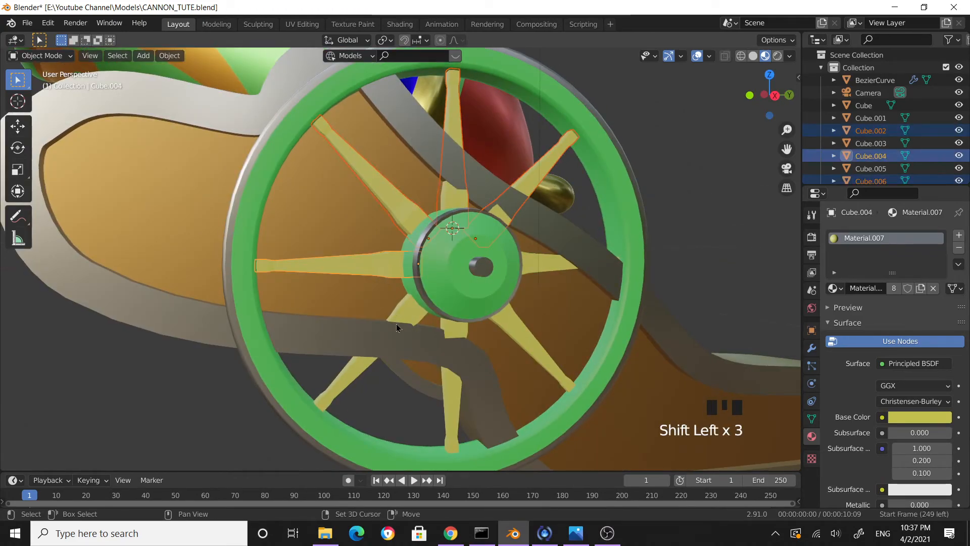
pyautogui.keyDown('shift'); pyautogui.click(406, 314); pyautogui.keyUp('shift')
pyautogui.keyDown('shift'); pyautogui.click(533, 343); pyautogui.keyUp('shift')
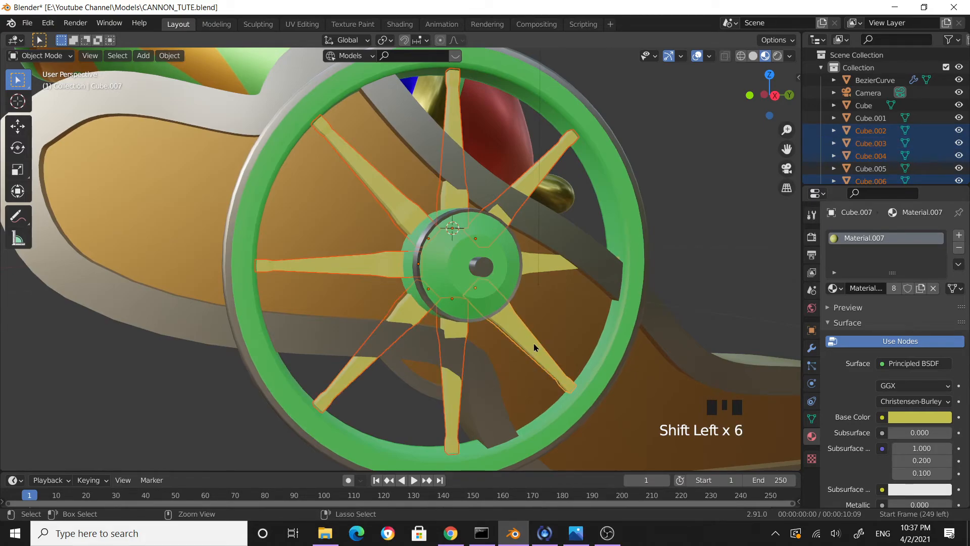
pyautogui.hotkey('ctrl', 'j')
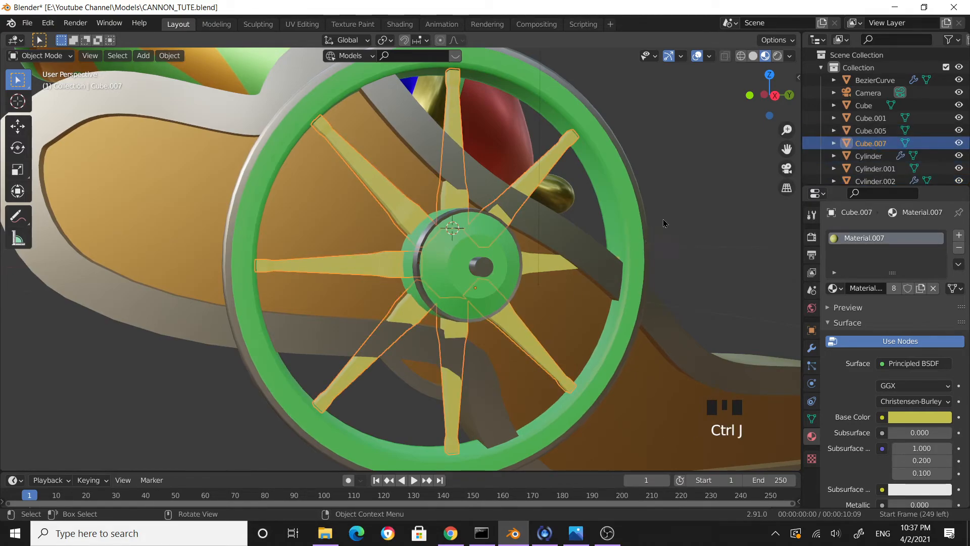
# Step: Join the green rim and the hub with the combined spokes into one wheel object
pyautogui.keyDown('shift'); pyautogui.click(618, 183); pyautogui.keyUp('shift')
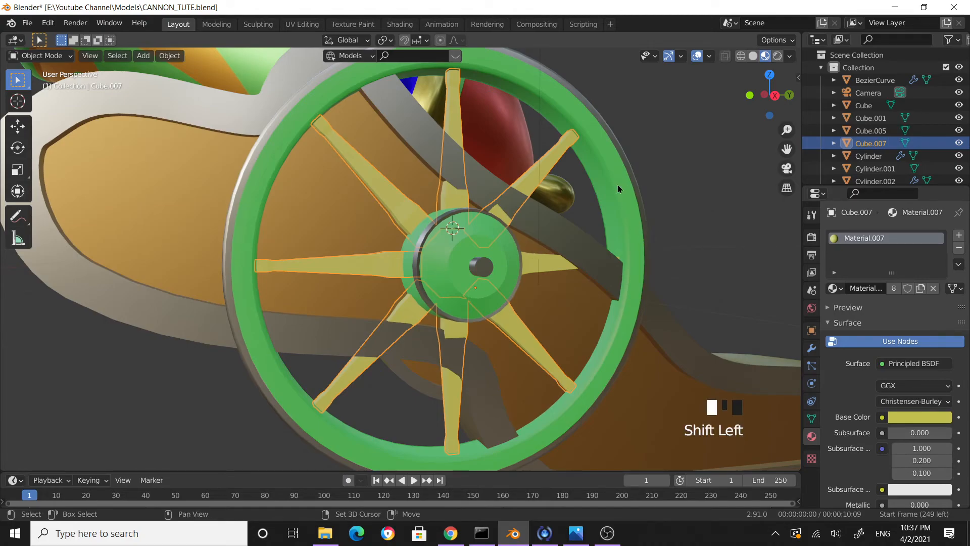
pyautogui.keyDown('shift'); pyautogui.click(498, 245); pyautogui.keyUp('shift')
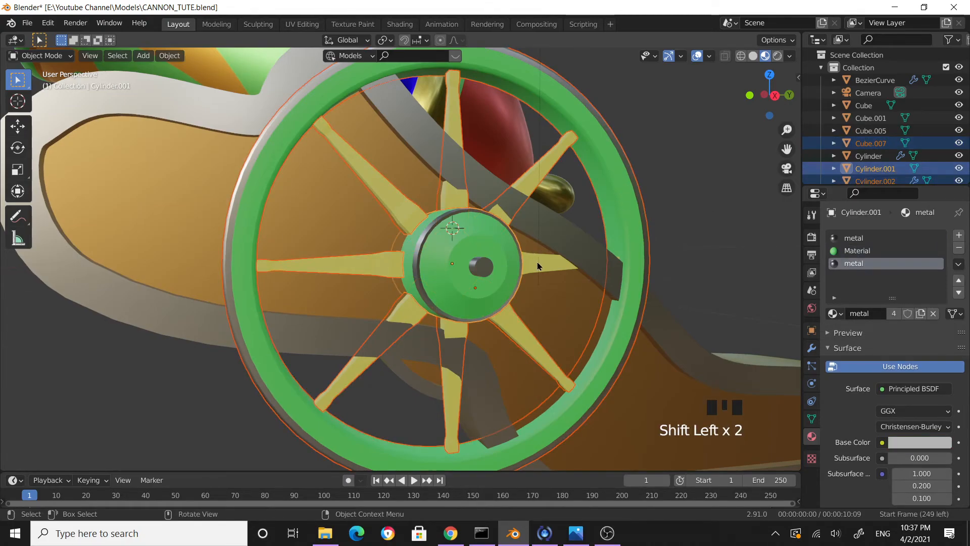
pyautogui.hotkey('ctrl', 'j')
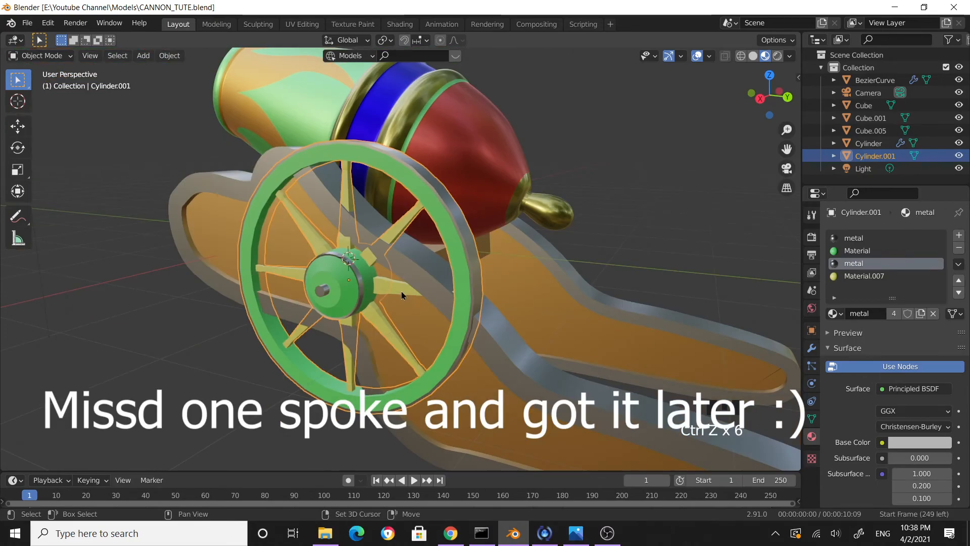
# Step: Join the remaining separate horizontal spoke to the wheel and clear the selection
pyautogui.keyDown('shift'); pyautogui.click(400, 290); pyautogui.keyUp('shift')
pyautogui.moveTo(400, 291); pyautogui.dragTo(499, 304, button='middle')
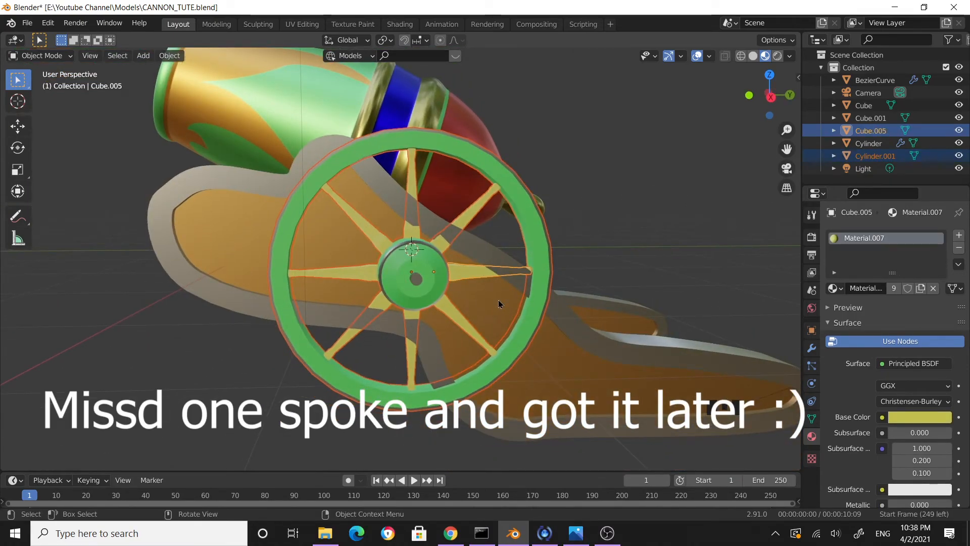
pyautogui.hotkey('ctrl', 'j')
pyautogui.click(675, 223)
# Step: Move the joined wheel about 0.47 m along the global X axis, away from the carriage side panel
pyautogui.moveTo(675, 223); pyautogui.dragTo(498, 253, button='middle')
pyautogui.click(474, 250)
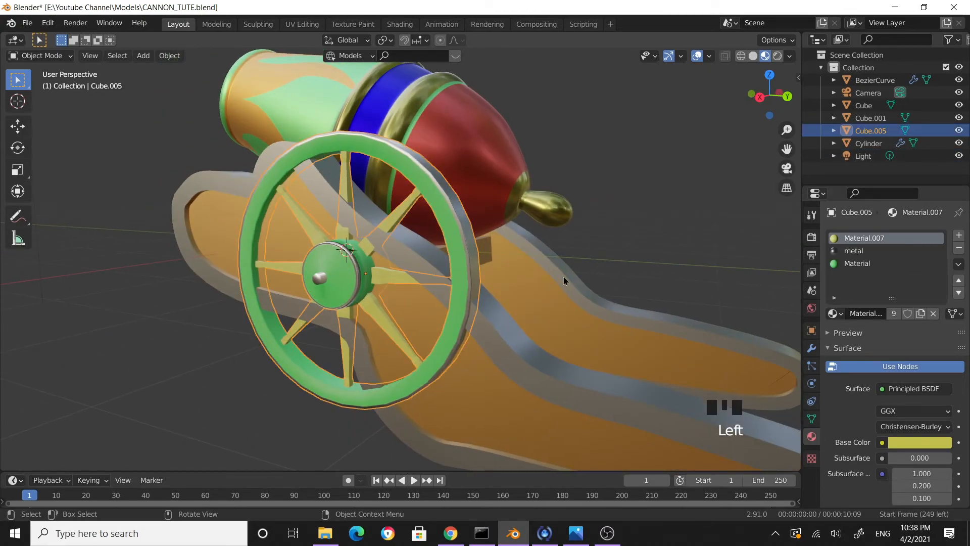
pyautogui.moveTo(517, 287); pyautogui.dragTo(502, 292, button='middle')
pyautogui.press('g')
pyautogui.press('x')
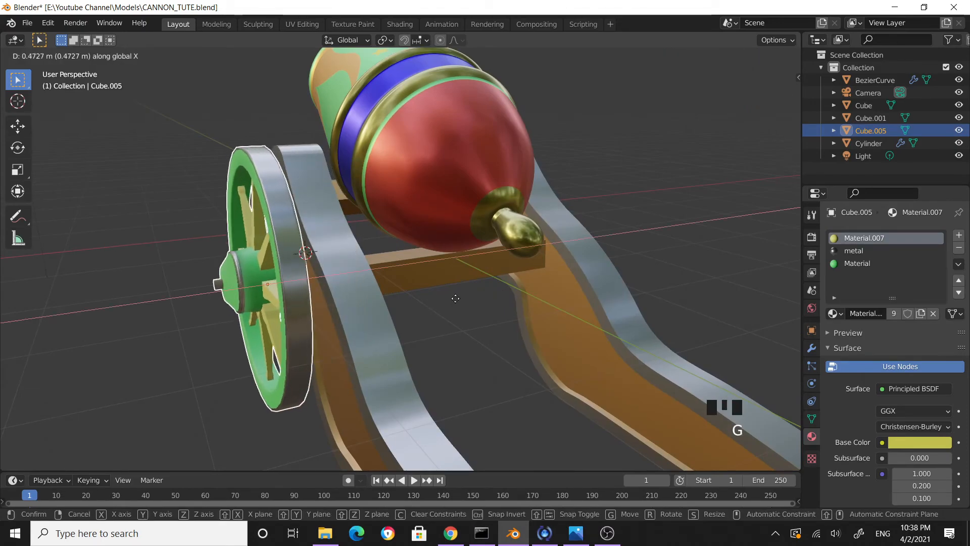
pyautogui.click(455, 298)
pyautogui.moveTo(455, 298); pyautogui.dragTo(514, 293, button='middle')
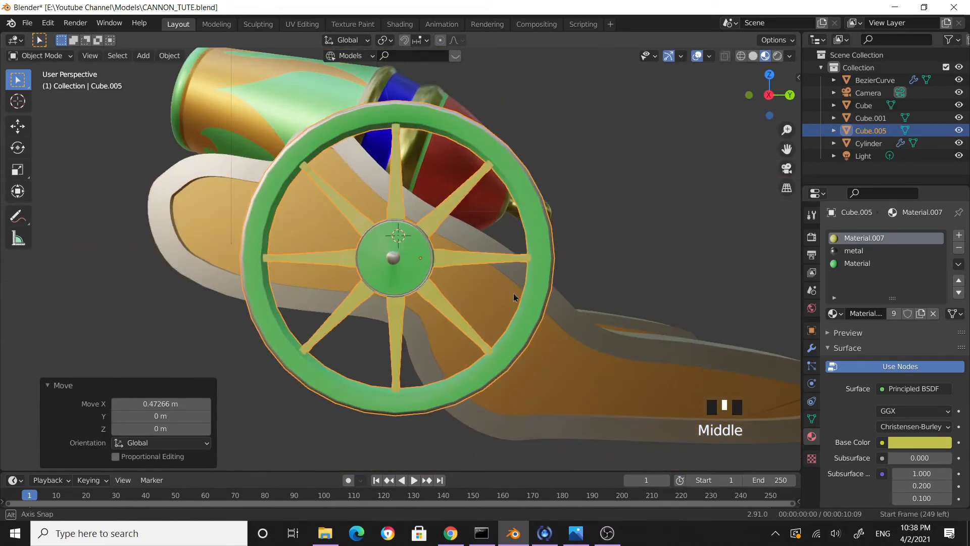
pyautogui.click(609, 264)
pyautogui.scroll(3, 572, 260)
pyautogui.click(596, 253)
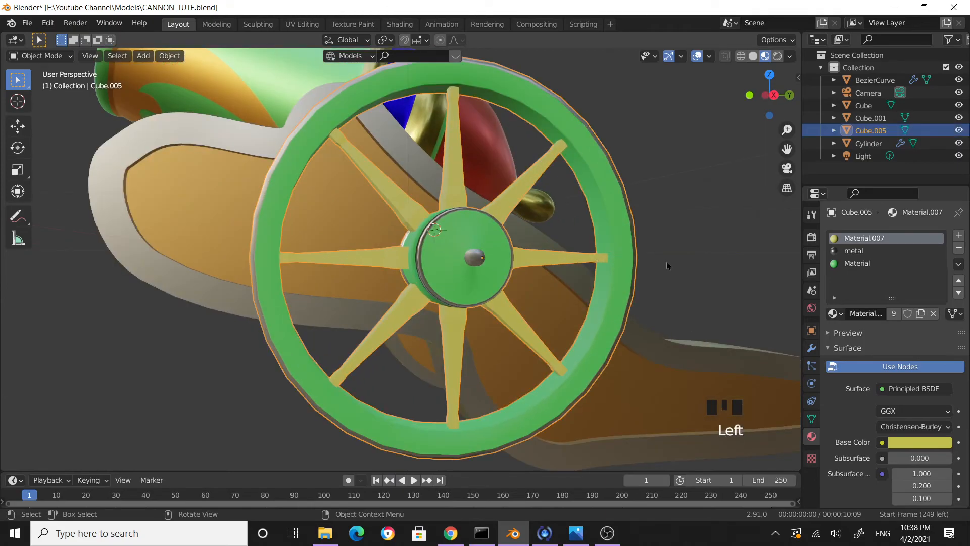
# Step: Apply the scale of the joined wheel
pyautogui.scroll(-2, 662, 269)
pyautogui.moveTo(660, 271); pyautogui.dragTo(626, 335, button='middle')
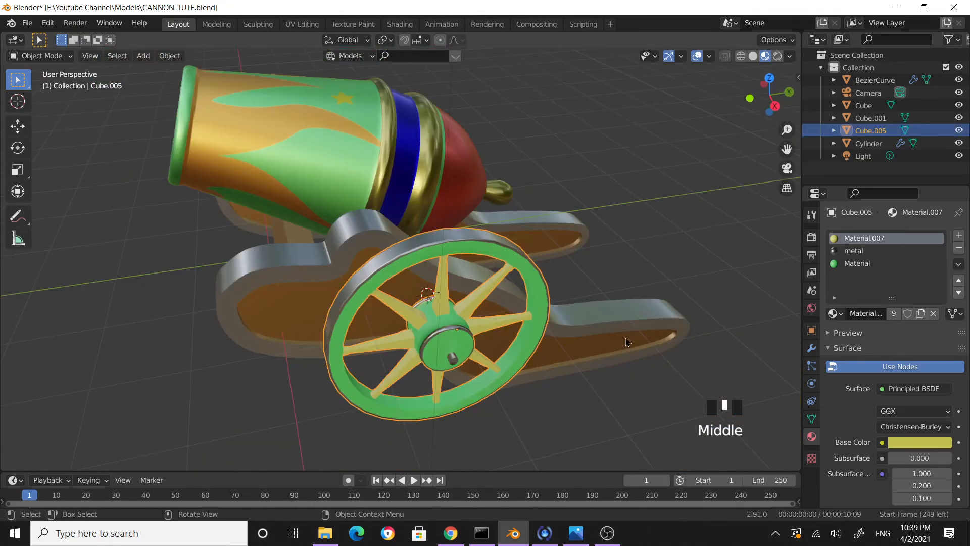
pyautogui.hotkey('ctrl', 'a')
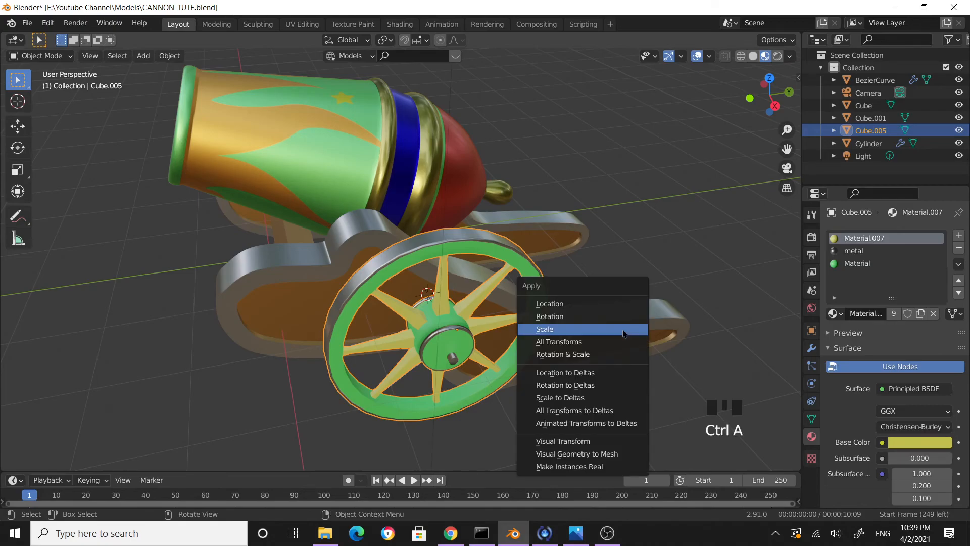
pyautogui.click(624, 329)
# Step: In the right orthographic view, move the wheel about -0.49 m in Y and -0.086 m in Z
pyautogui.moveTo(625, 332); pyautogui.dragTo(585, 322, button='middle')
pyautogui.click(493, 343)
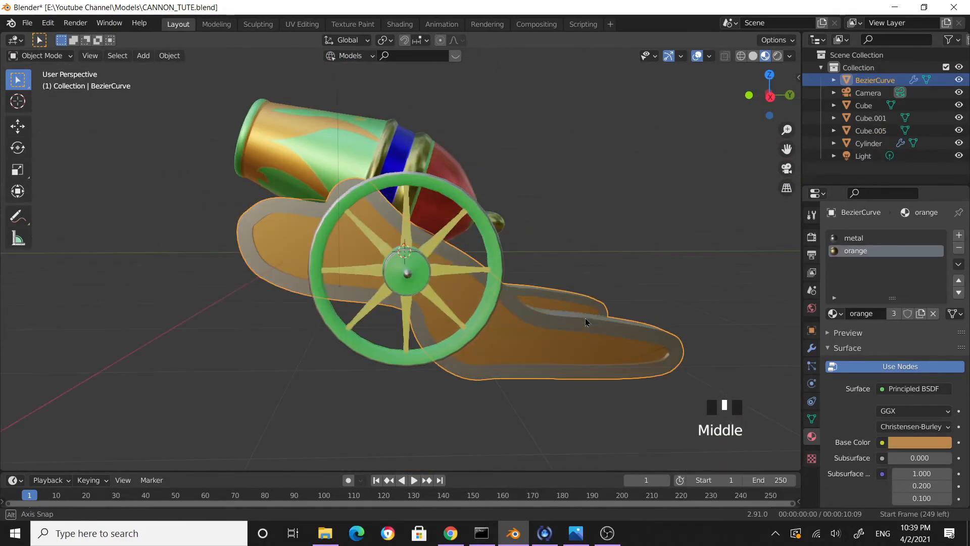
pyautogui.click(494, 307)
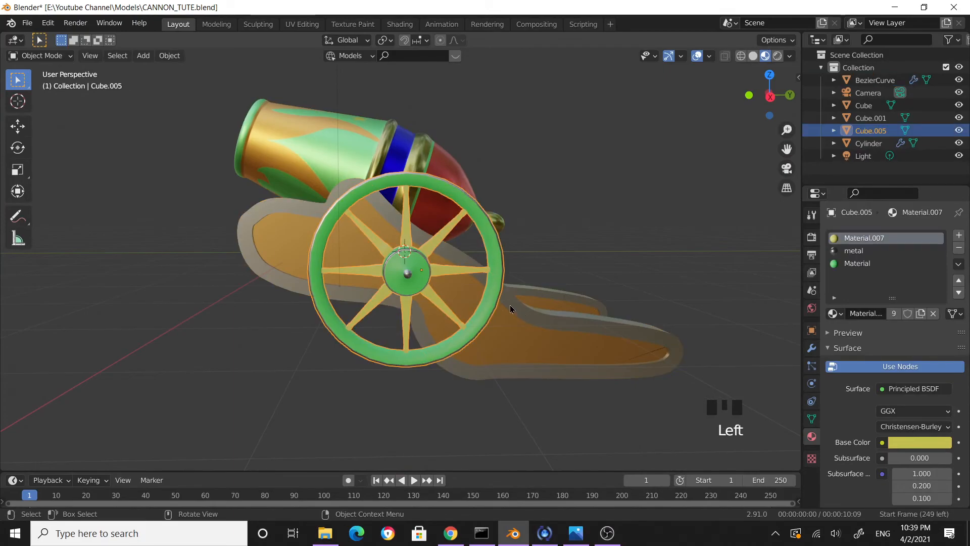
pyautogui.press('KP_3')
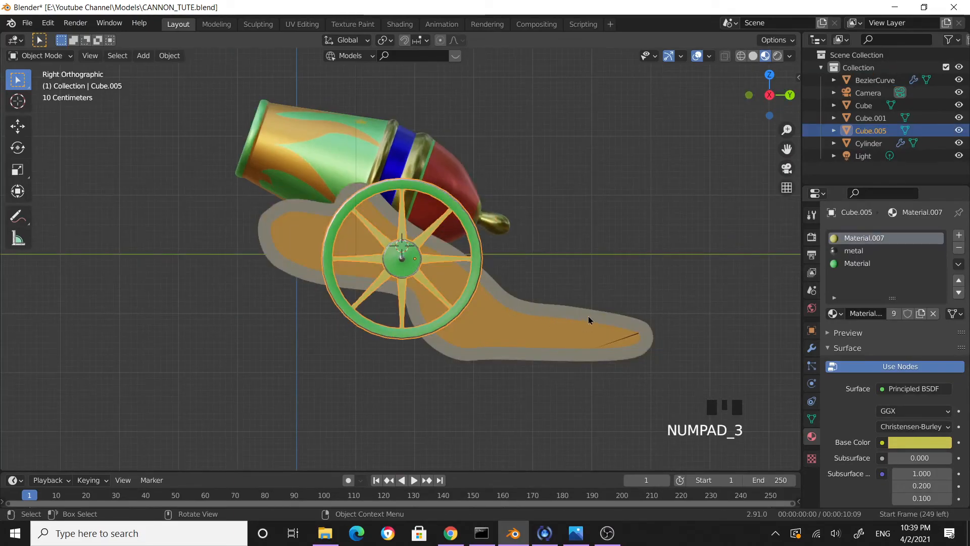
pyautogui.press('g')
pyautogui.click(559, 321)
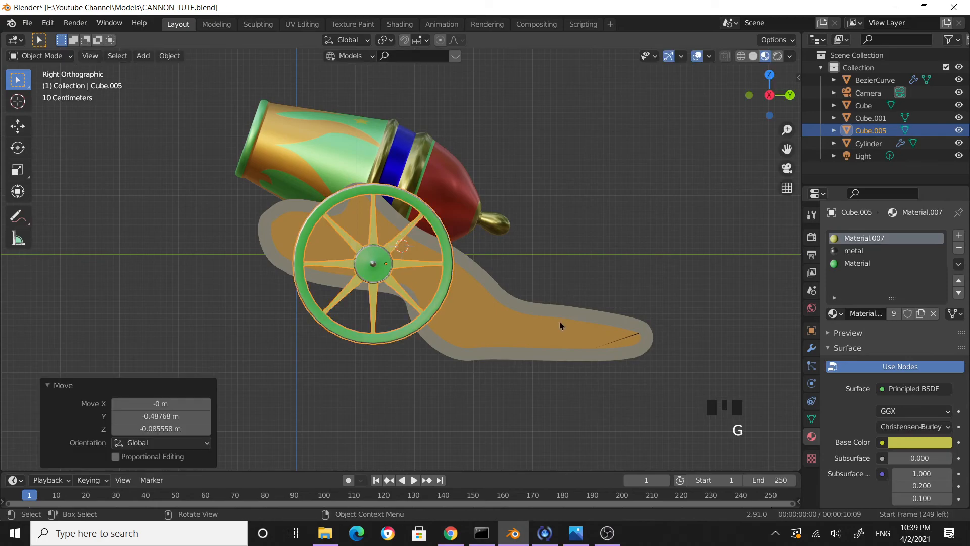
# Step: Enlarge the wheel by a factor of about 1.424 in Y and Z with X locked, and save the file
pyautogui.press('s')
pyautogui.hotkey('shift', 'x')
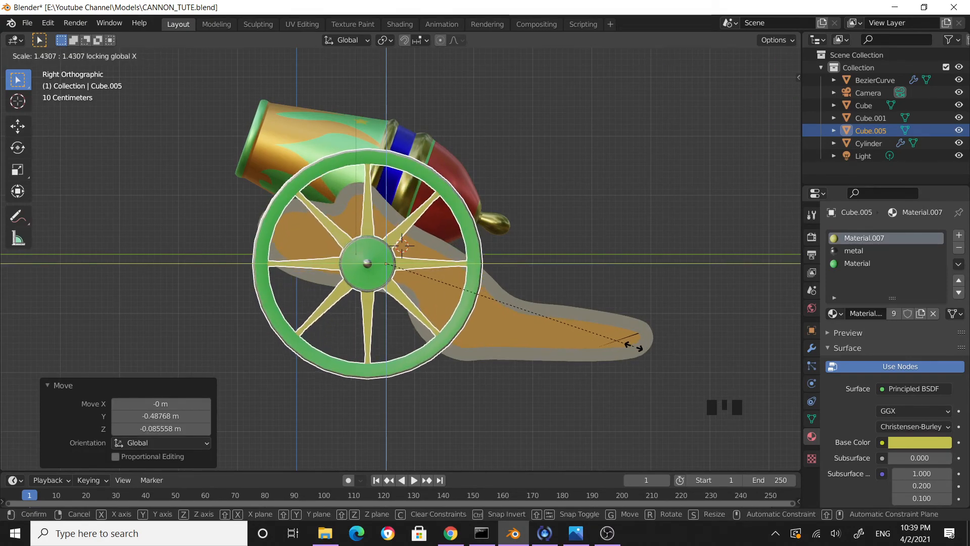
pyautogui.click(655, 342)
pyautogui.hotkey('ctrl', 's')
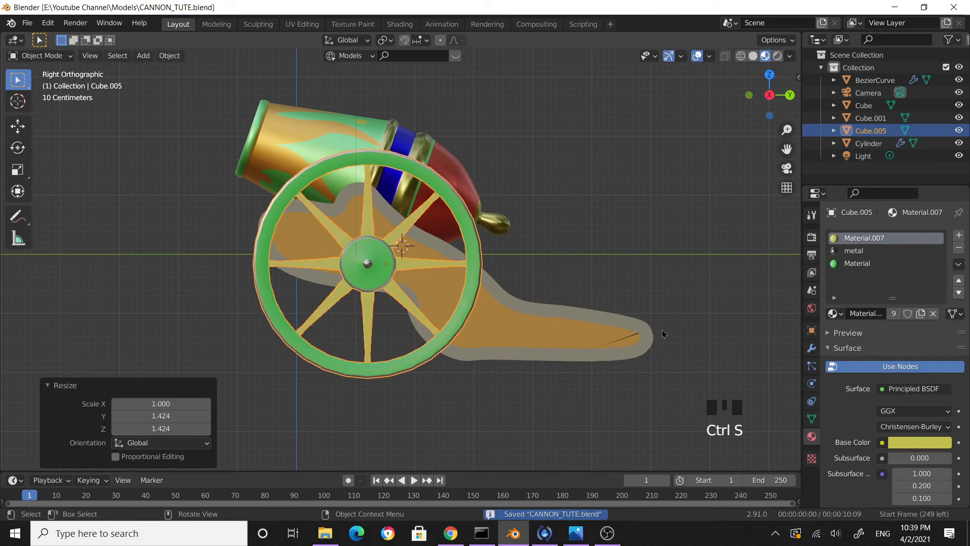
# Step: Apply the enlarged wheel's scale transform
pyautogui.hotkey('ctrl', 'a')
pyautogui.click(663, 334)
pyautogui.moveTo(570, 318); pyautogui.dragTo(519, 335, button='middle')
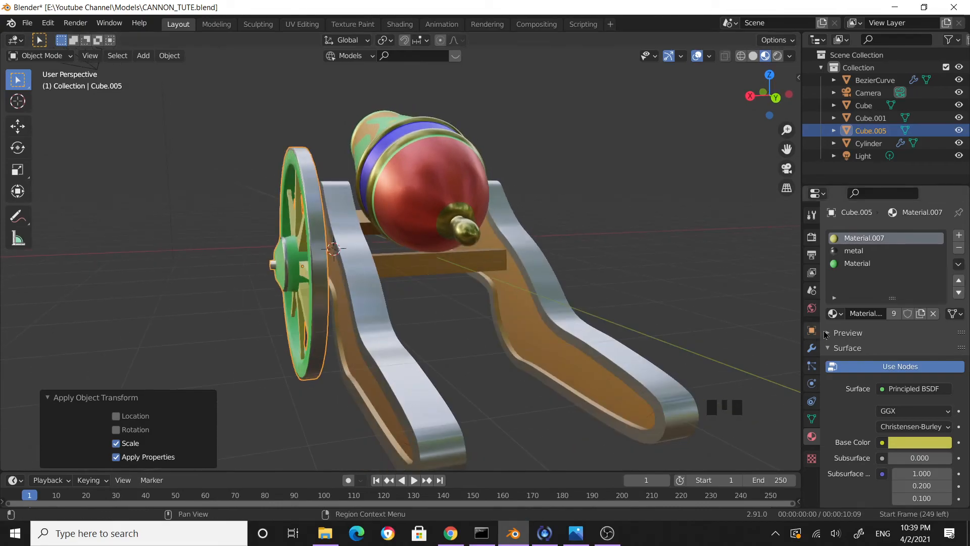
# Step: Mirror the wheel across the X axis with a Mirror modifier using the cannon barrel (Cylinder) as mirror object, and save the file
pyautogui.click(812, 348)
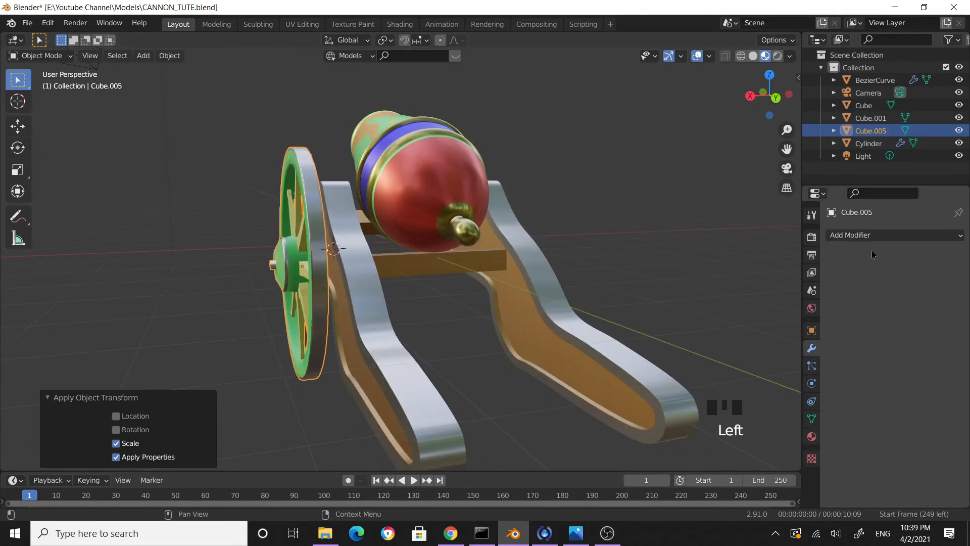
pyautogui.click(876, 236)
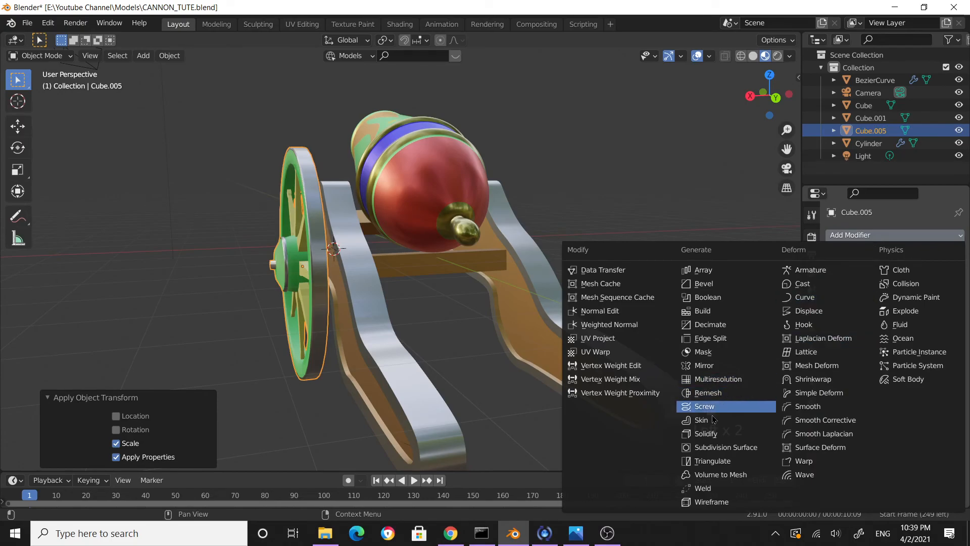
pyautogui.click(705, 365)
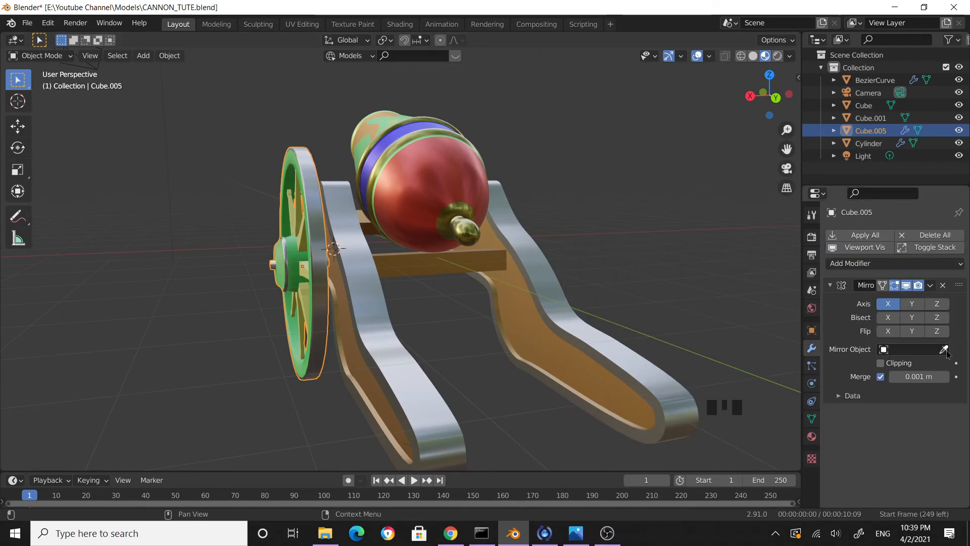
pyautogui.click(487, 154)
pyautogui.moveTo(652, 265); pyautogui.dragTo(620, 284, button='middle')
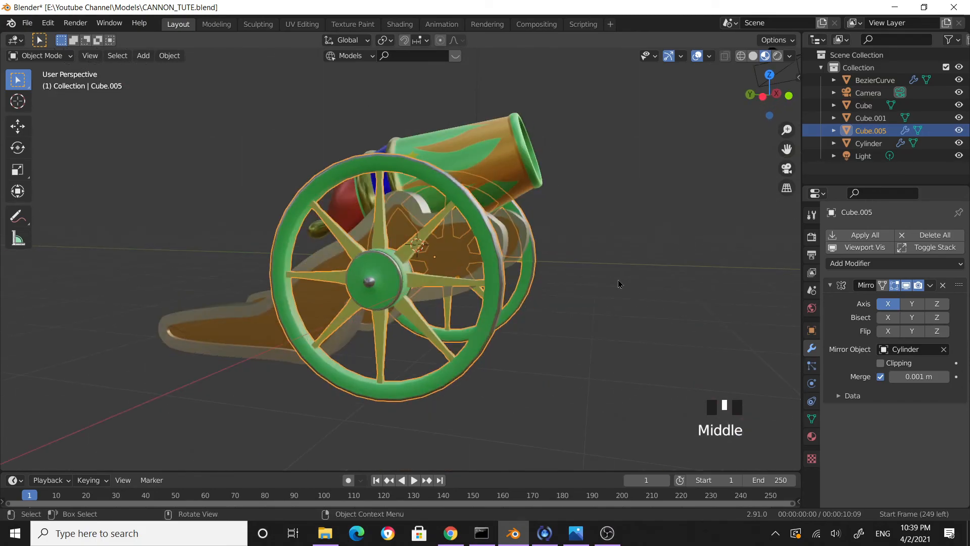
pyautogui.click(688, 266)
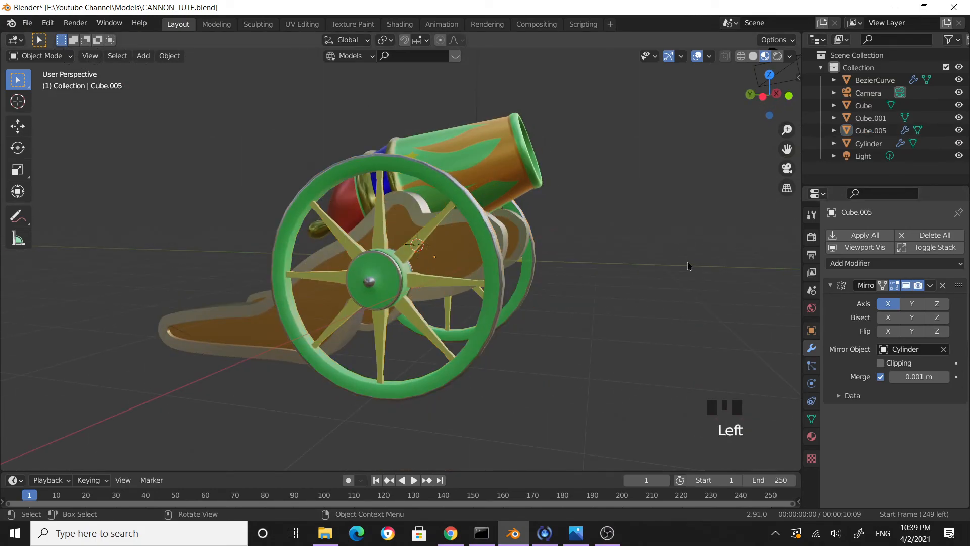
pyautogui.hotkey('ctrl', 's')
# Step: Examine the hubs, spokes and placement of both wheels from the cannon's rear and front, and save the file
pyautogui.moveTo(682, 268); pyautogui.dragTo(228, 307, button='middle')
pyautogui.scroll(3, 466, 296)
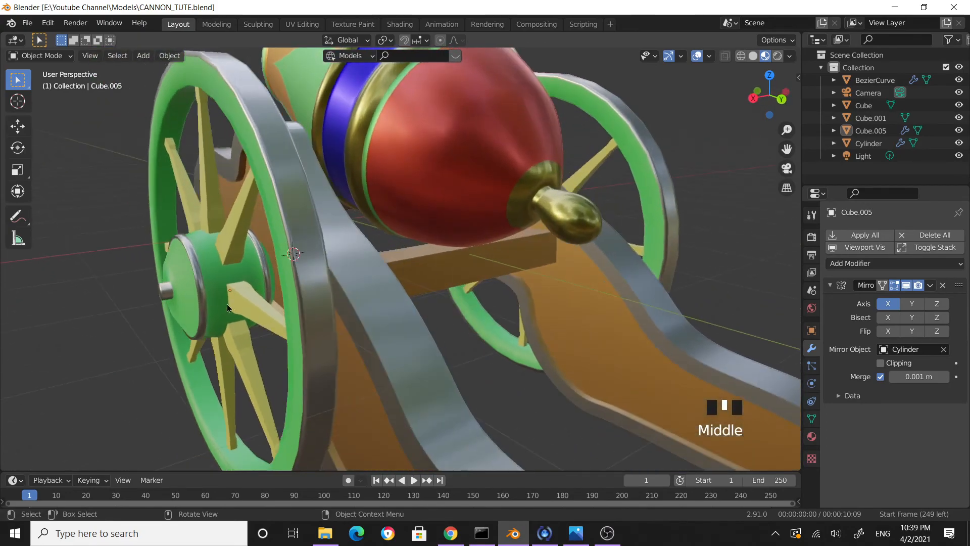
pyautogui.click(199, 281)
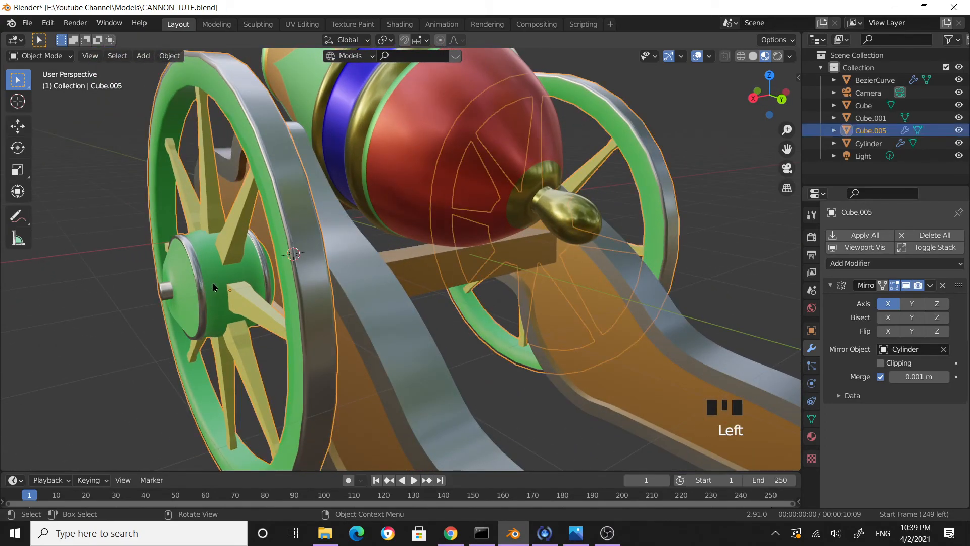
pyautogui.moveTo(235, 276); pyautogui.dragTo(436, 251, button='middle')
pyautogui.moveTo(305, 275); pyautogui.dragTo(429, 248, button='middle')
pyautogui.scroll(-2, 360, 269)
pyautogui.scroll(-2, 629, 237)
pyautogui.hotkey('ctrl', 's')
pyautogui.scroll(4, 423, 262)
pyautogui.scroll(-3, 405, 264)
pyautogui.scroll(-1, 506, 263)
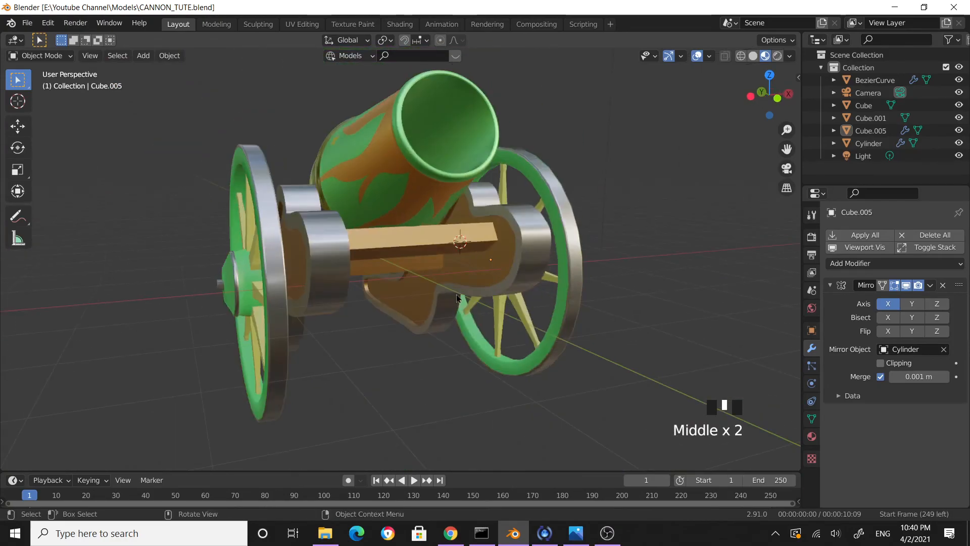
# Step: Examine both wheels, the carriage crossbars and the spoked wheel's hub from the cannon's front, side and rear
pyautogui.scroll(2, 428, 247)
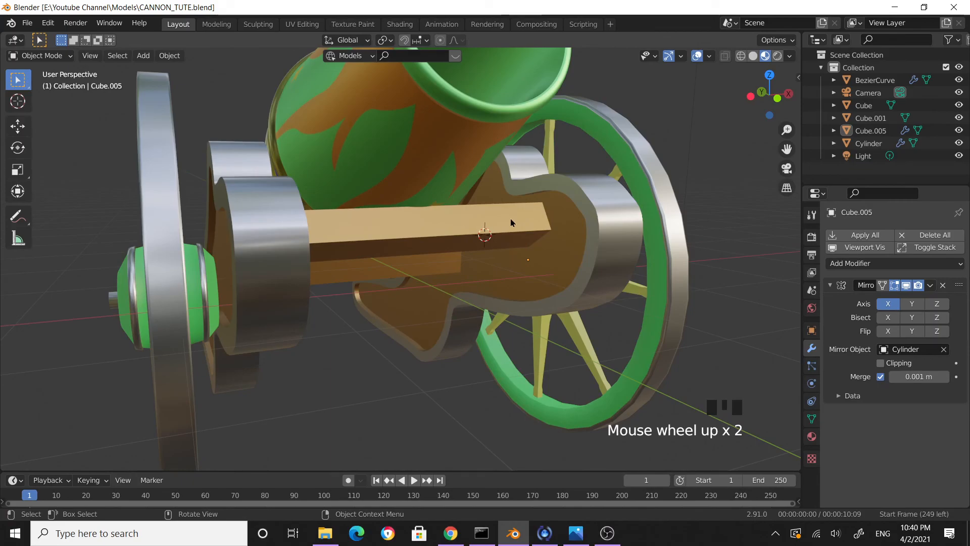
pyautogui.moveTo(599, 275); pyautogui.dragTo(425, 301, button='middle')
pyautogui.scroll(-3, 571, 274)
pyautogui.scroll(4, 418, 213)
pyautogui.scroll(-4, 445, 222)
pyautogui.scroll(-1, 532, 260)
pyautogui.scroll(4, 485, 210)
pyautogui.scroll(-2, 596, 289)
pyautogui.scroll(3, 519, 283)
pyautogui.scroll(-3, 517, 286)
pyautogui.scroll(2, 426, 302)
pyautogui.click(435, 311)
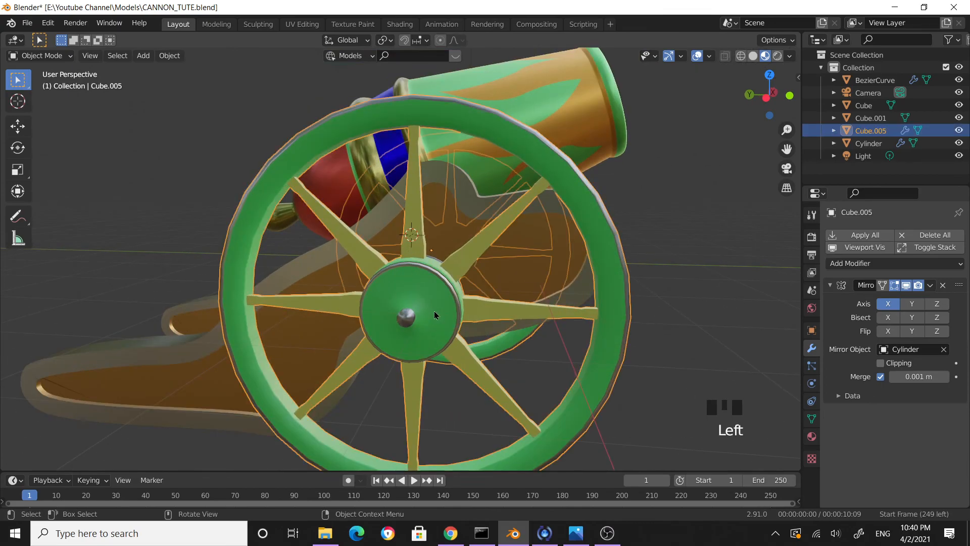
pyautogui.moveTo(434, 306); pyautogui.dragTo(384, 282, button='middle')
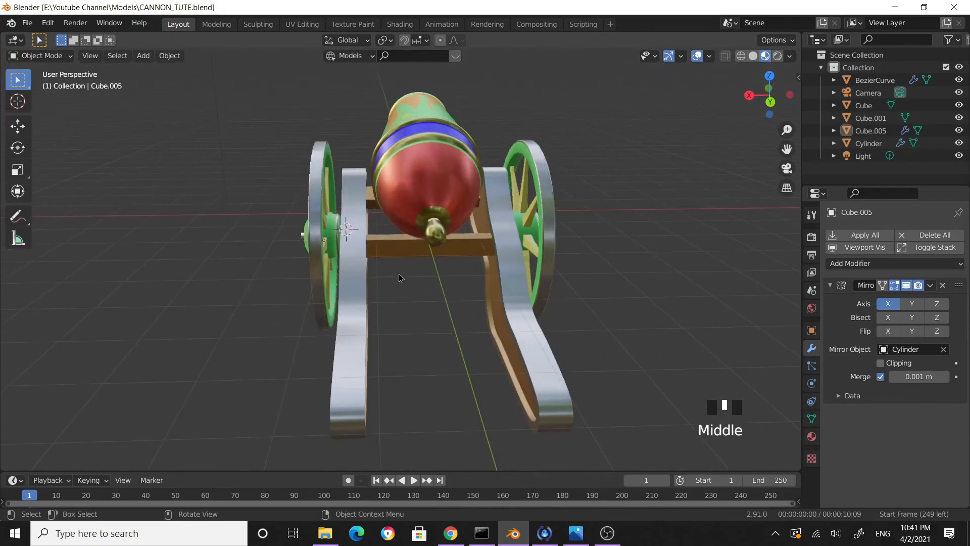
# Step: Duplicate the carriage crossbar beneath the cannon's breech and move the copy 3.423 m along Y toward the carriage tail
pyautogui.click(393, 241)
pyautogui.moveTo(513, 309); pyautogui.dragTo(416, 309, button='middle')
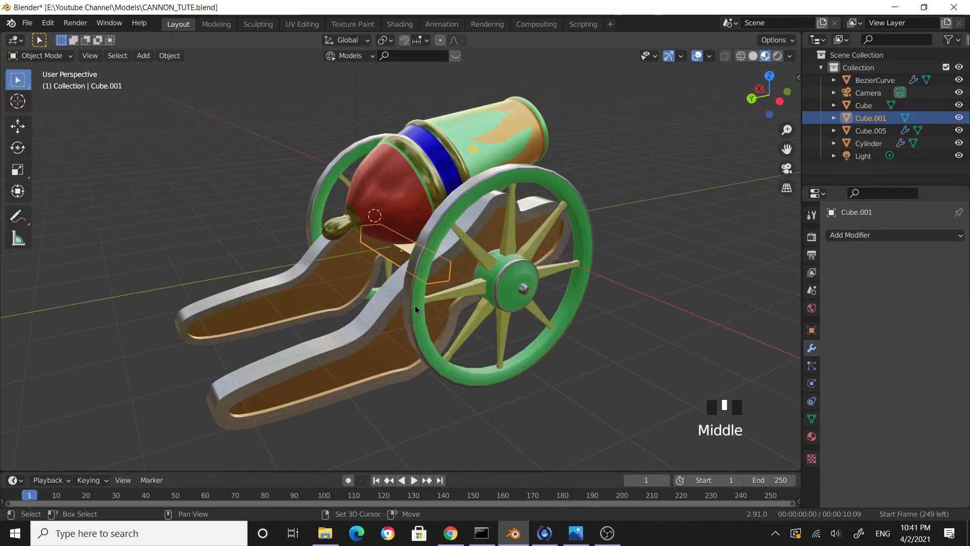
pyautogui.hotkey('shift', 'd')
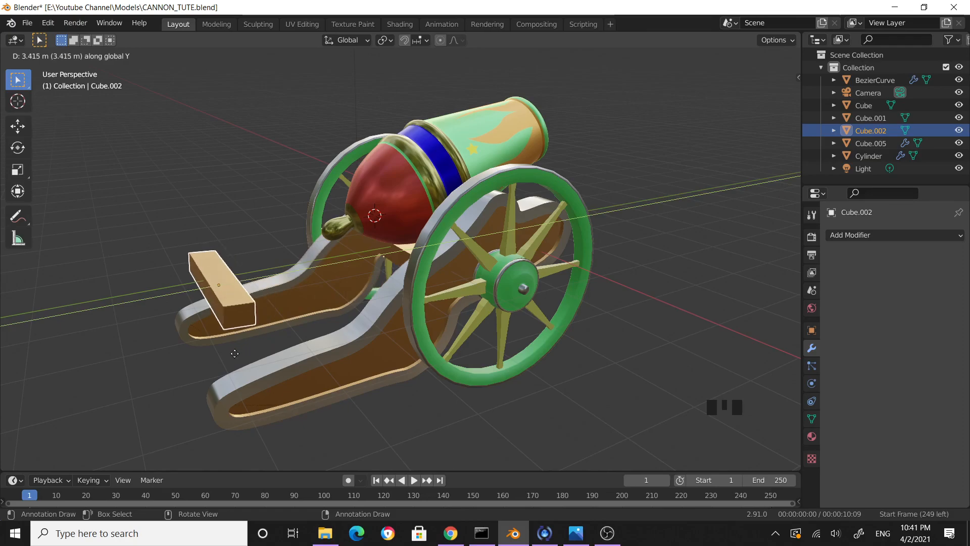
pyautogui.click(295, 358)
# Step: Lower the duplicated crossbar along Z to sit between the rear ends of the two carriage sides
pyautogui.press('g')
pyautogui.press('z')
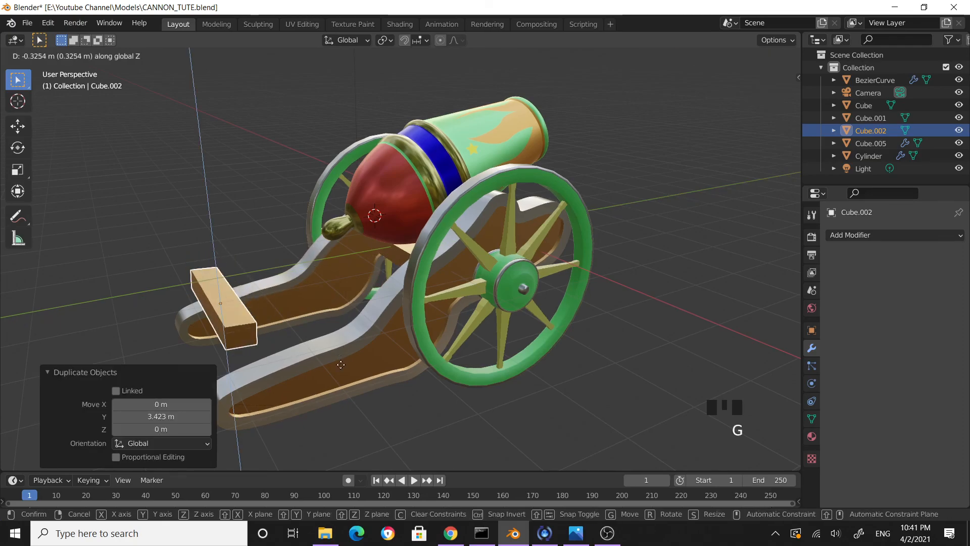
pyautogui.click(344, 394)
pyautogui.scroll(-3, 344, 394)
pyautogui.moveTo(344, 395); pyautogui.dragTo(298, 375, button='middle')
# Step: Adjust the rear crossbar's position along Y between the carriage tails, and save the file
pyautogui.press('g')
pyautogui.press('y')
pyautogui.click(313, 373)
pyautogui.scroll(3, 323, 365)
pyautogui.moveTo(323, 364); pyautogui.dragTo(441, 356, button='middle')
pyautogui.click(508, 368)
pyautogui.moveTo(508, 368); pyautogui.dragTo(456, 383, button='middle')
pyautogui.hotkey('ctrl', 's')
# Step: Examine the assembled cannon with its rear crossbar from the side and front, and save the file
pyautogui.scroll(-4, 528, 368)
pyautogui.moveTo(529, 368); pyautogui.dragTo(405, 282, button='middle')
pyautogui.scroll(8, 516, 304)
pyautogui.scroll(-5, 515, 298)
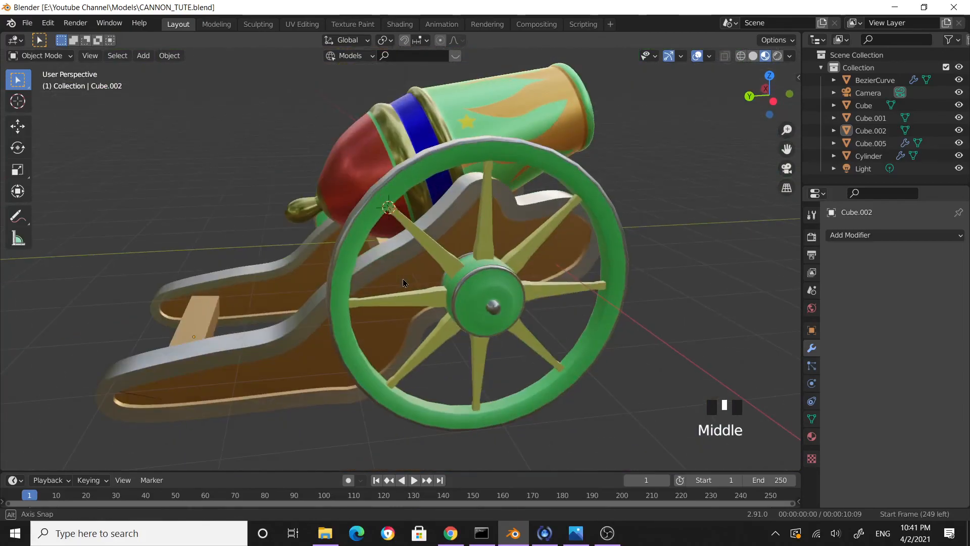
pyautogui.moveTo(601, 284); pyautogui.dragTo(352, 333, button='middle')
pyautogui.scroll(2, 473, 289)
pyautogui.scroll(-4, 532, 320)
pyautogui.scroll(3, 485, 313)
pyautogui.scroll(-3, 493, 309)
pyautogui.hotkey('ctrl', 's')
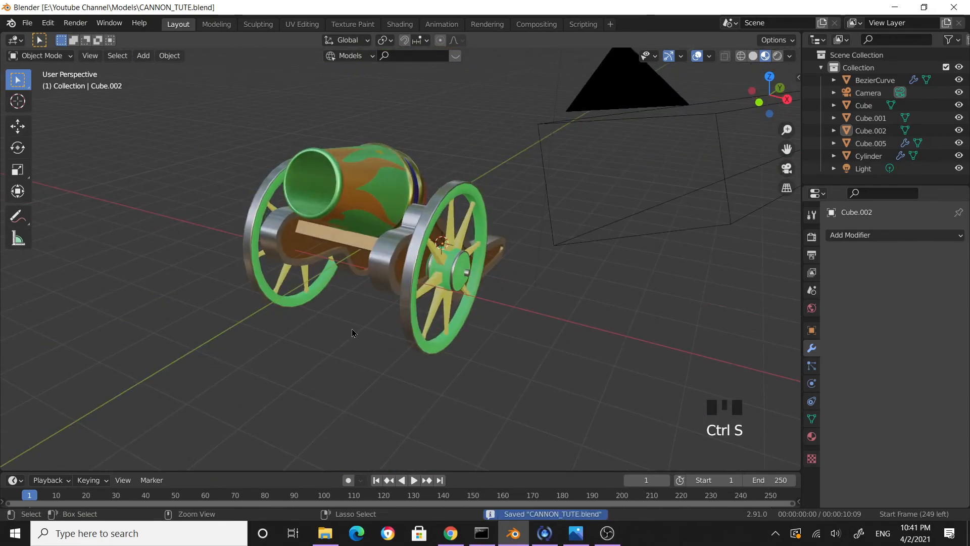
pyautogui.click(511, 345)
pyautogui.scroll(4, 514, 346)
pyautogui.scroll(-3, 514, 346)
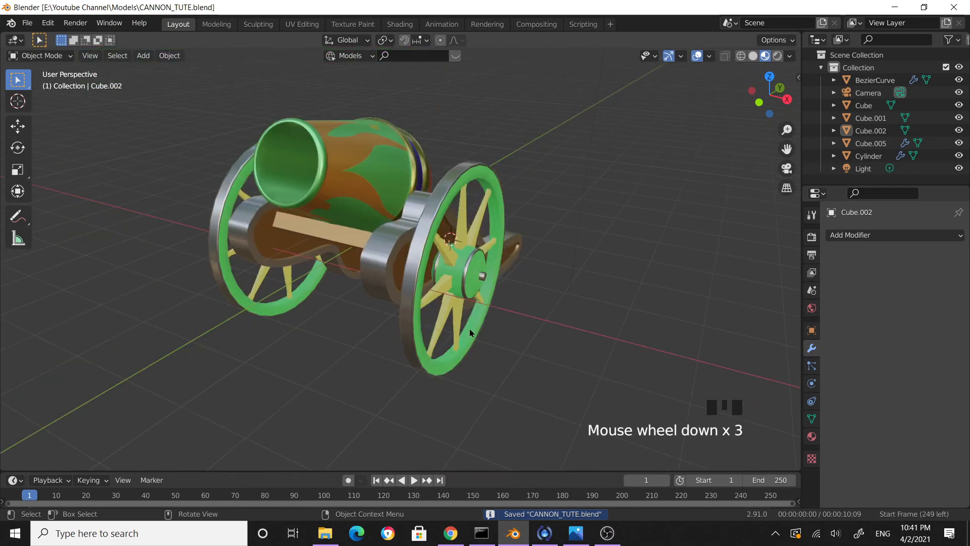